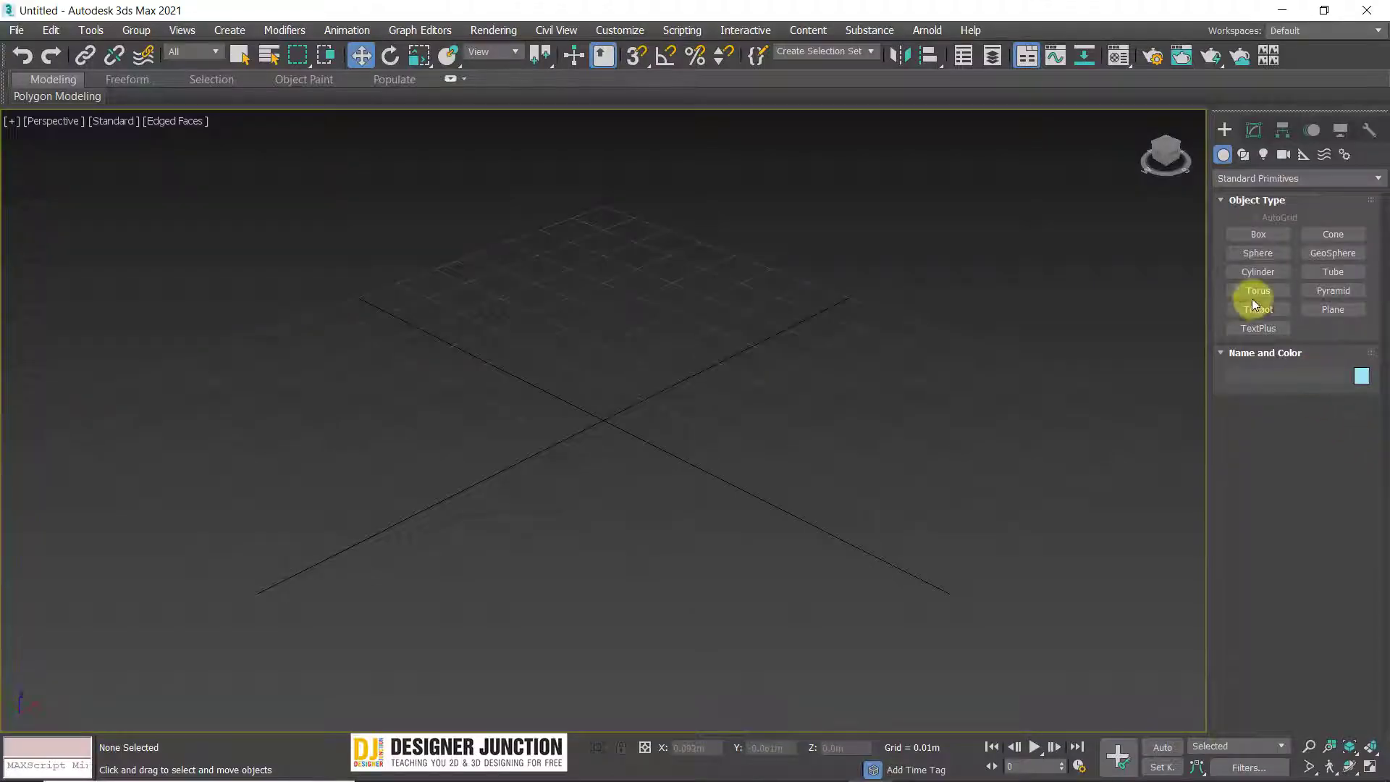
Create a teapot primitive with a radius of about 0.014 m at the grid's centre and leave it deselected.
click(1258, 309)
drag(611, 418, 624, 444)
key(w)
key(z)
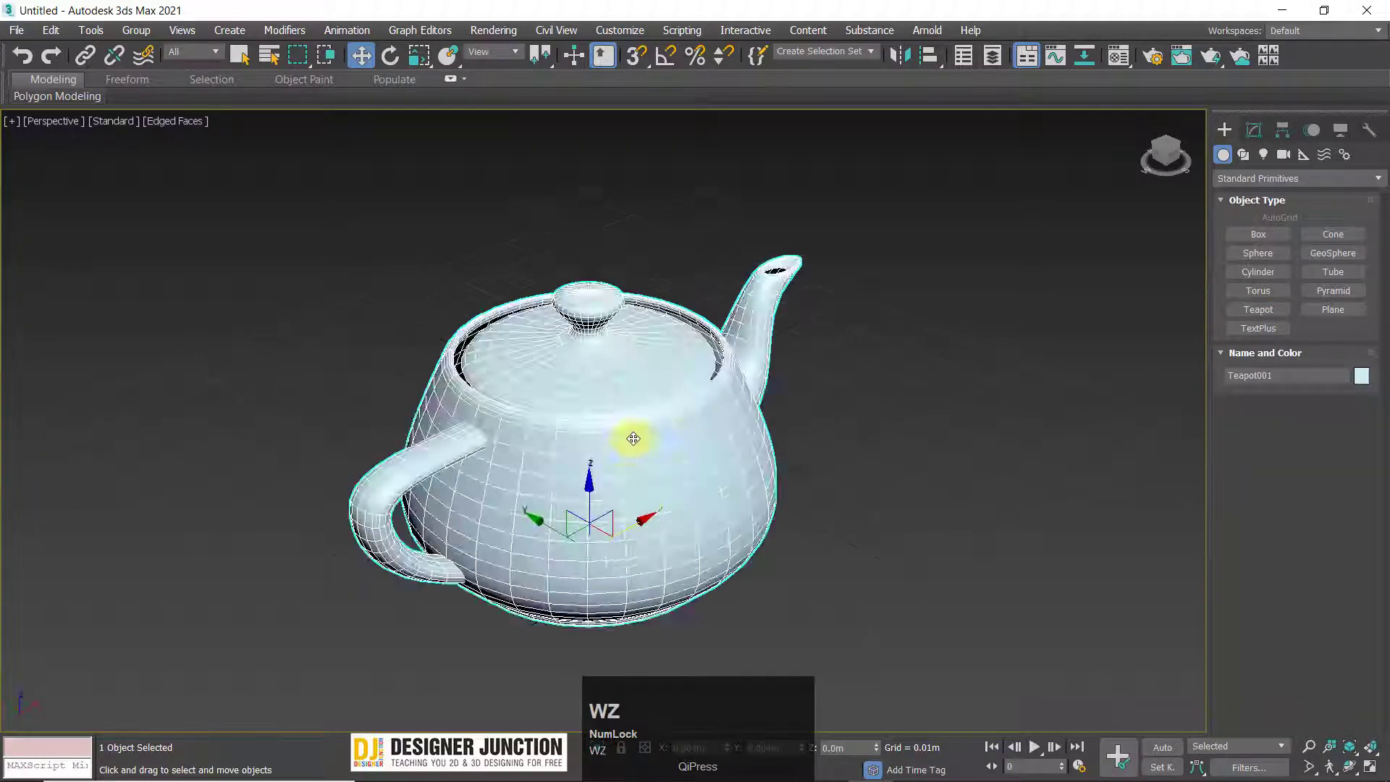
scroll(634, 439, down, 5)
key(z)
scroll(604, 414, down, 6)
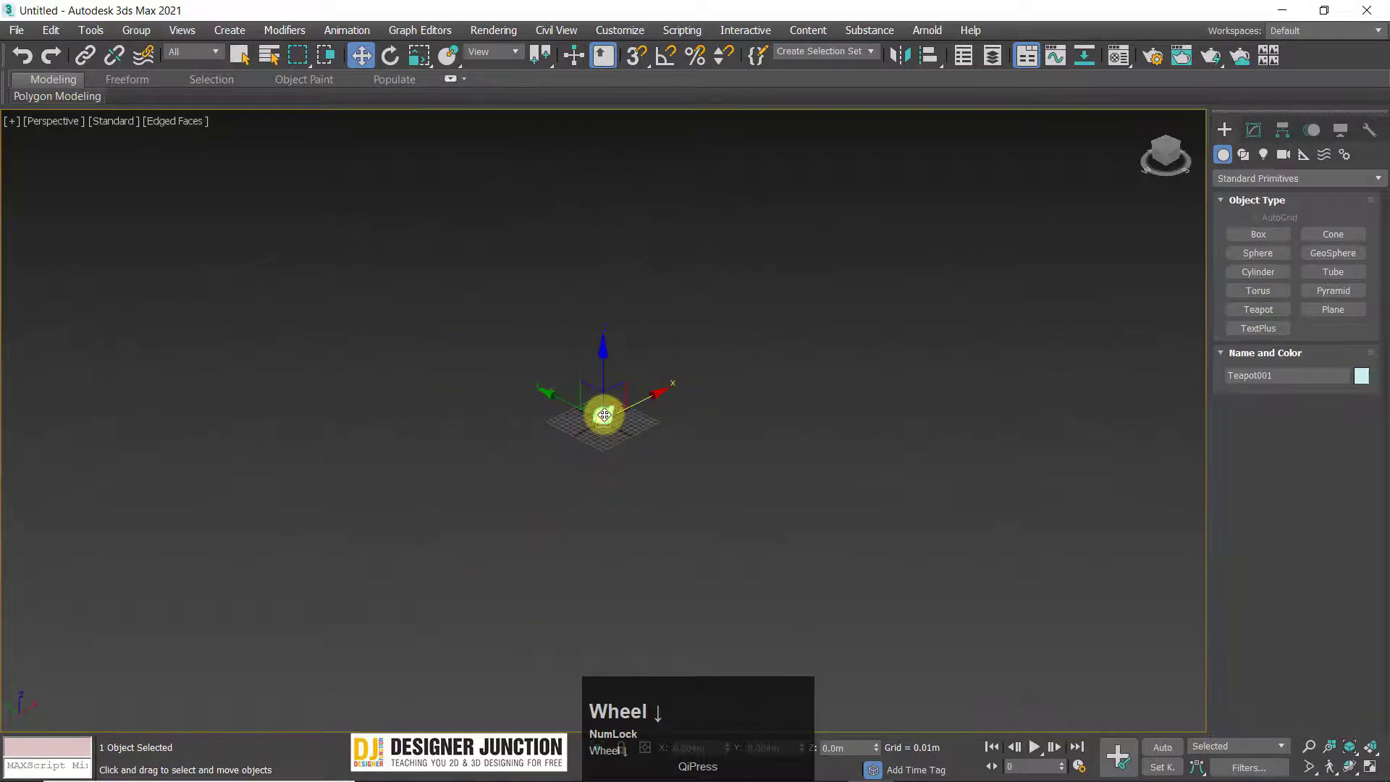
scroll(604, 415, up, 6)
key(z)
click(415, 206)
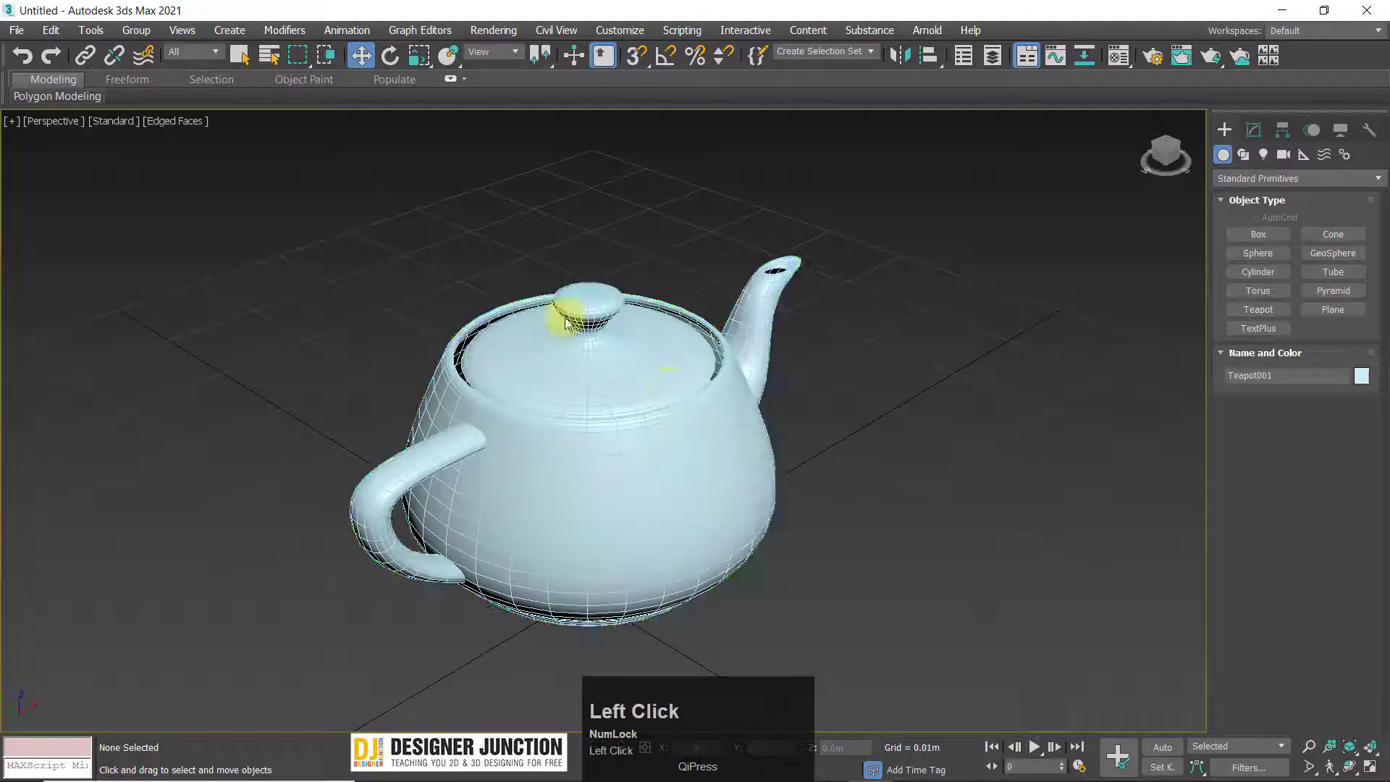
middle_click(611, 378)
scroll(649, 351, up, 3)
alt+middle_drag(649, 350, 682, 372)
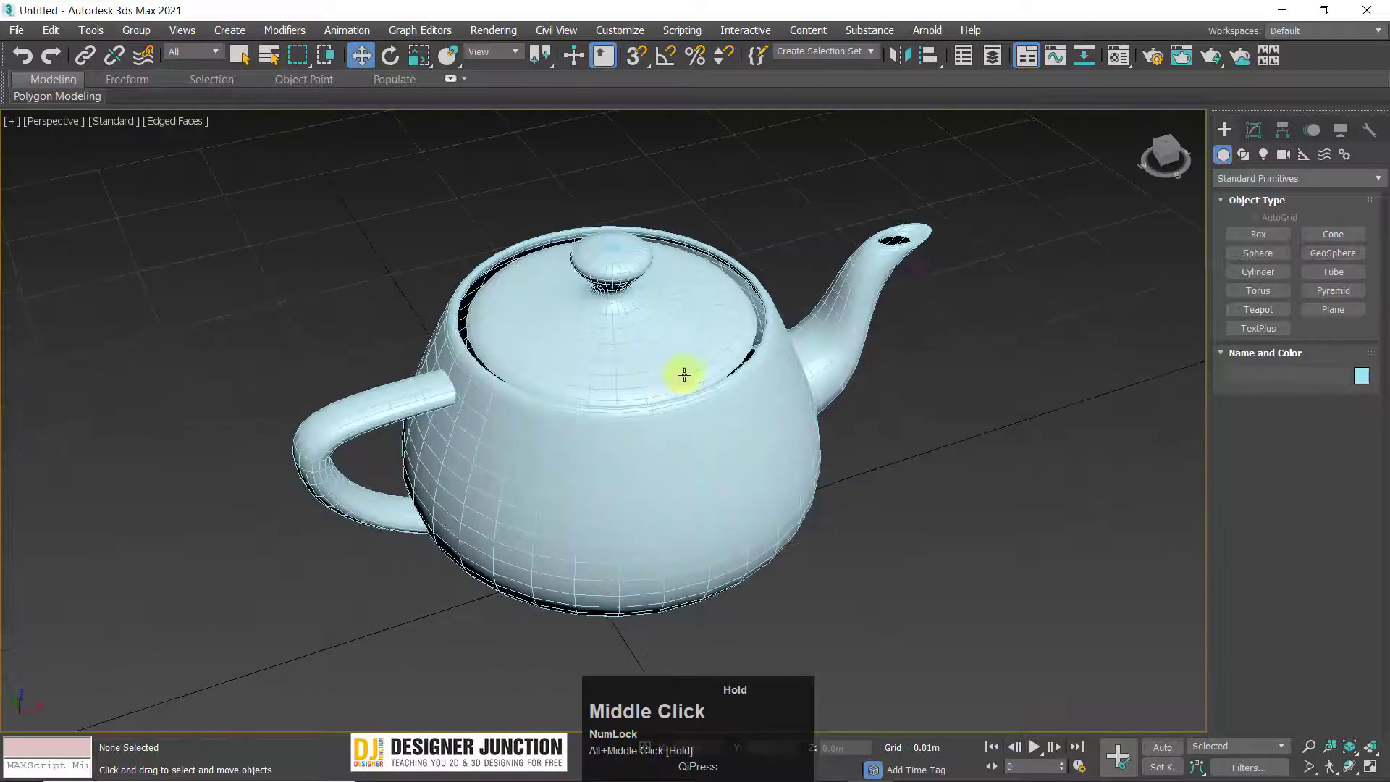
Select the teapot and look through its available modifiers, including the Selection, World-Space and Object-Space categories.
click(1257, 129)
click(568, 324)
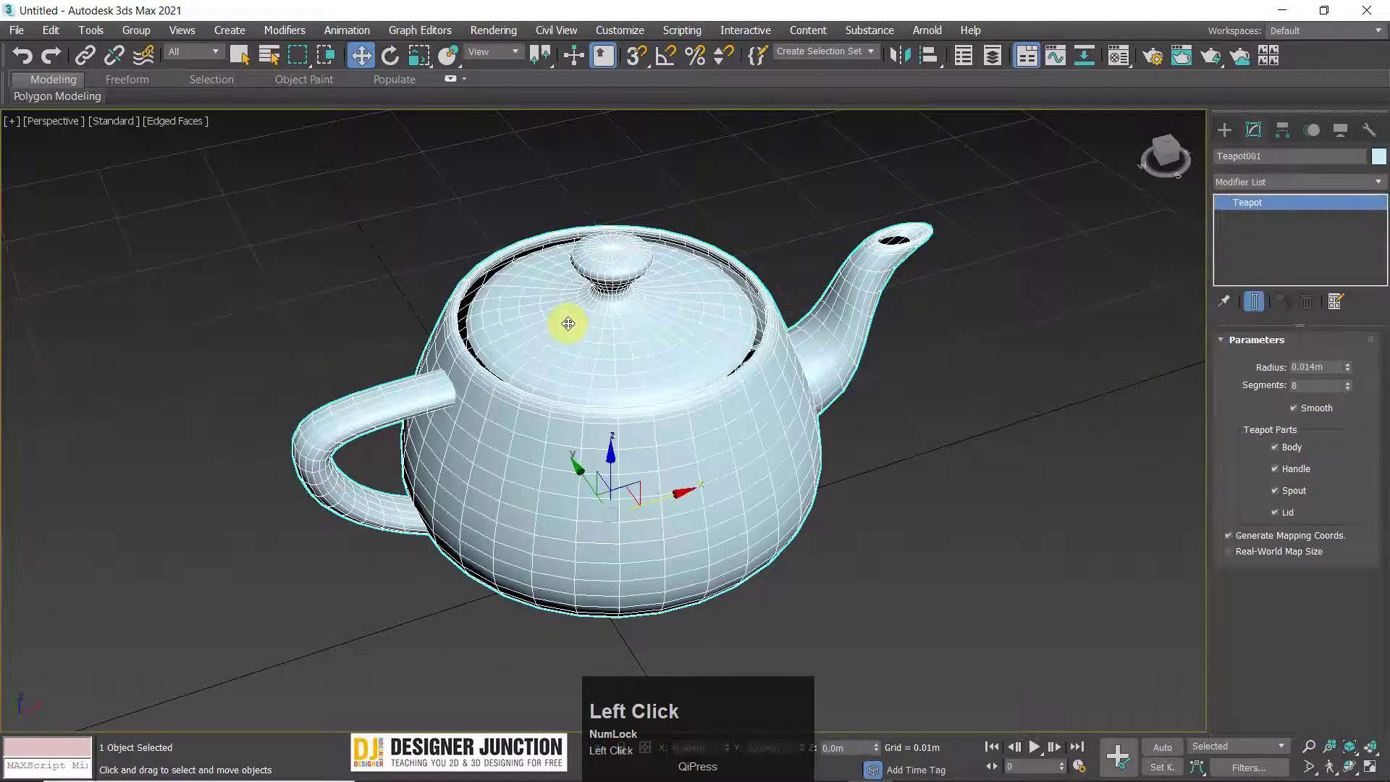
click(1227, 183)
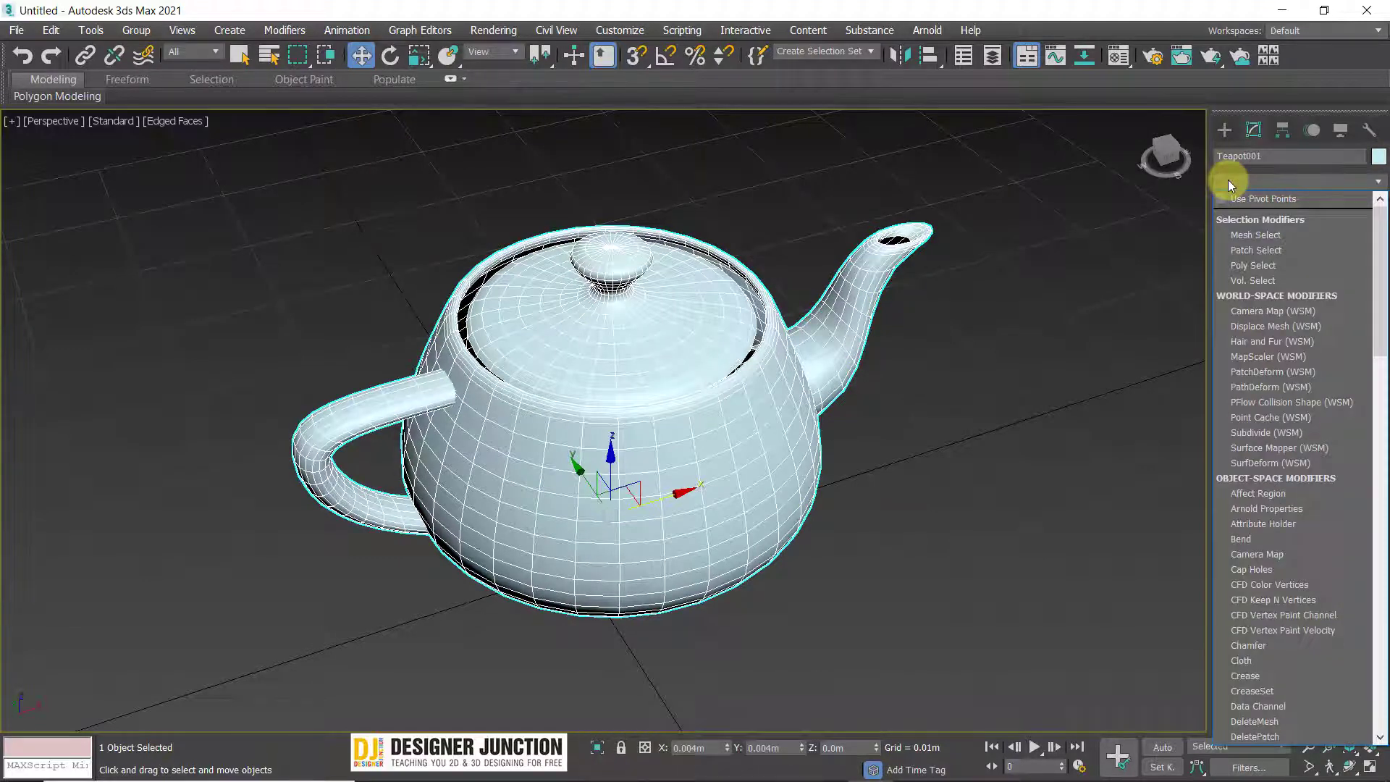
scroll(1301, 543, down, 15)
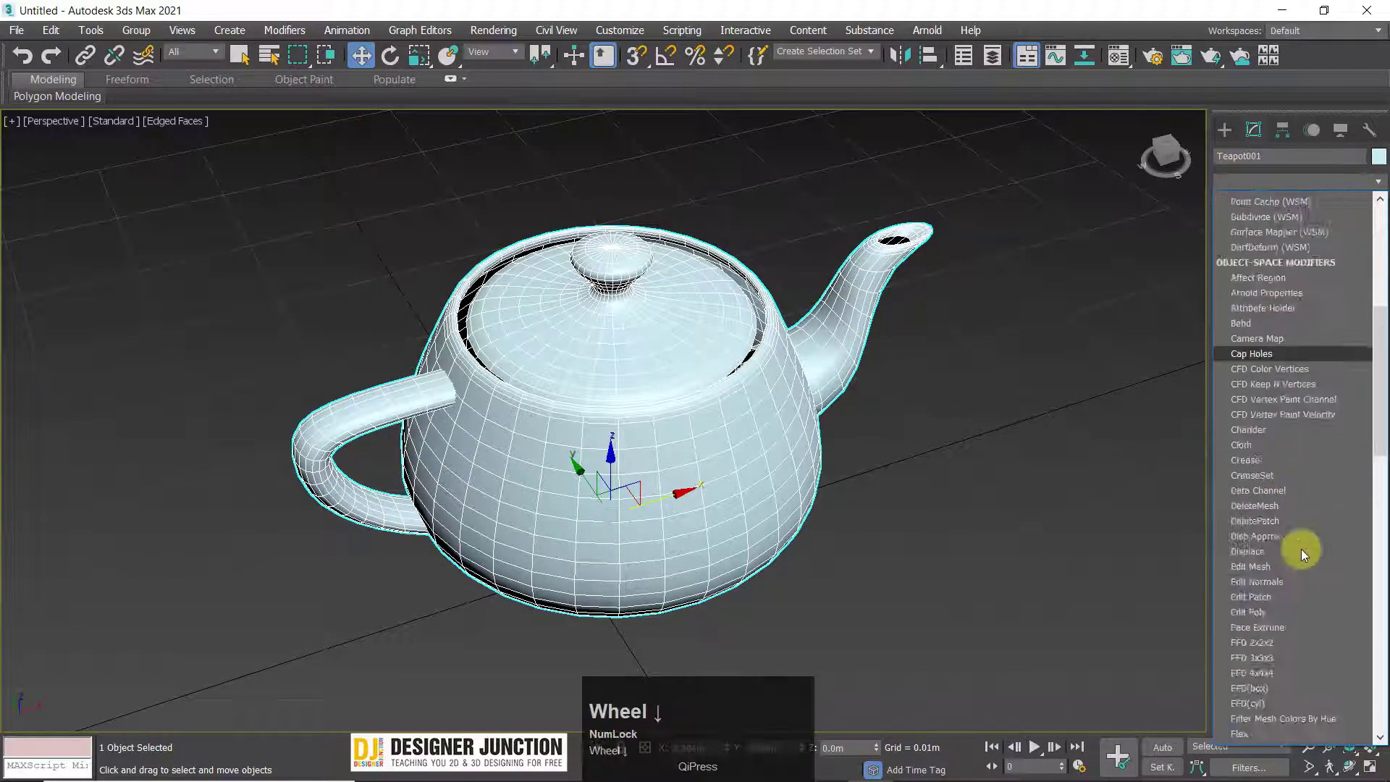
drag(1368, 562, 1379, 275)
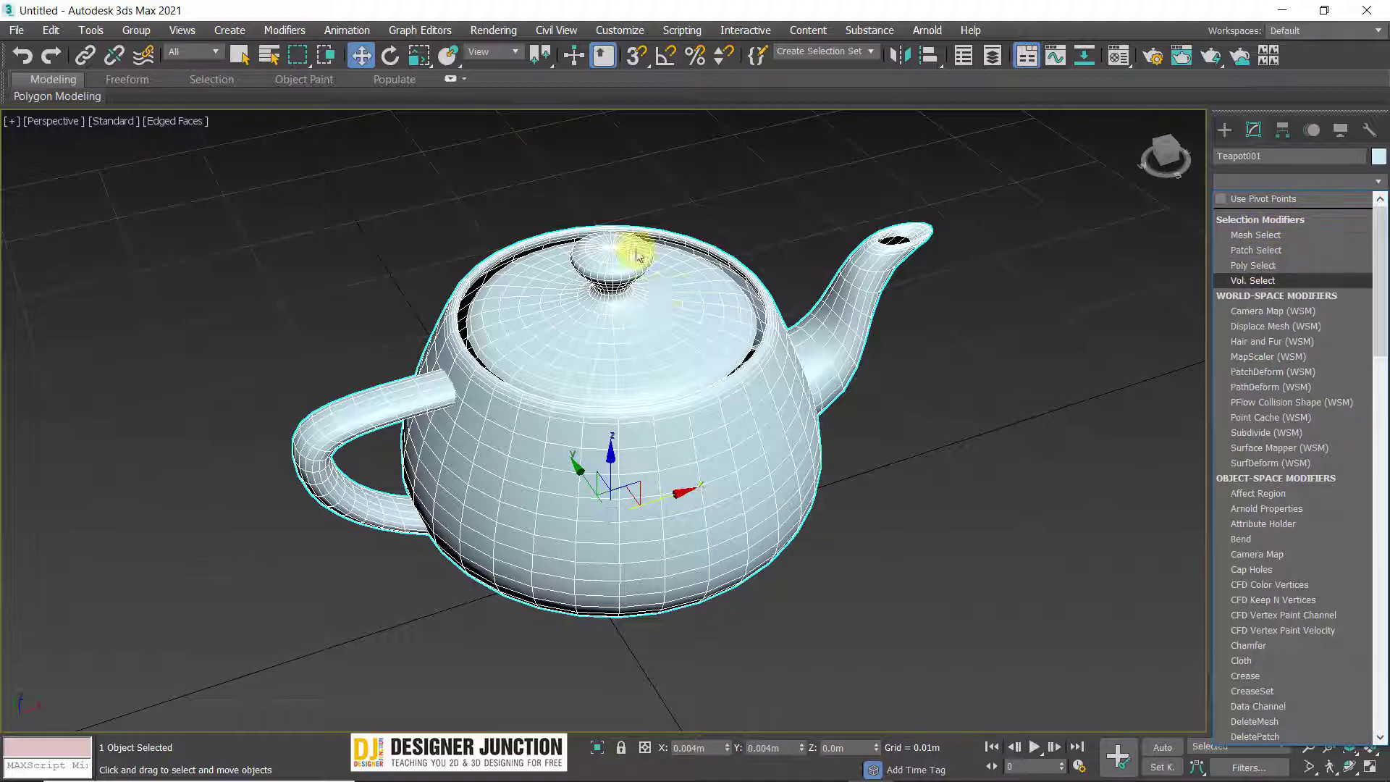
right_click(671, 285)
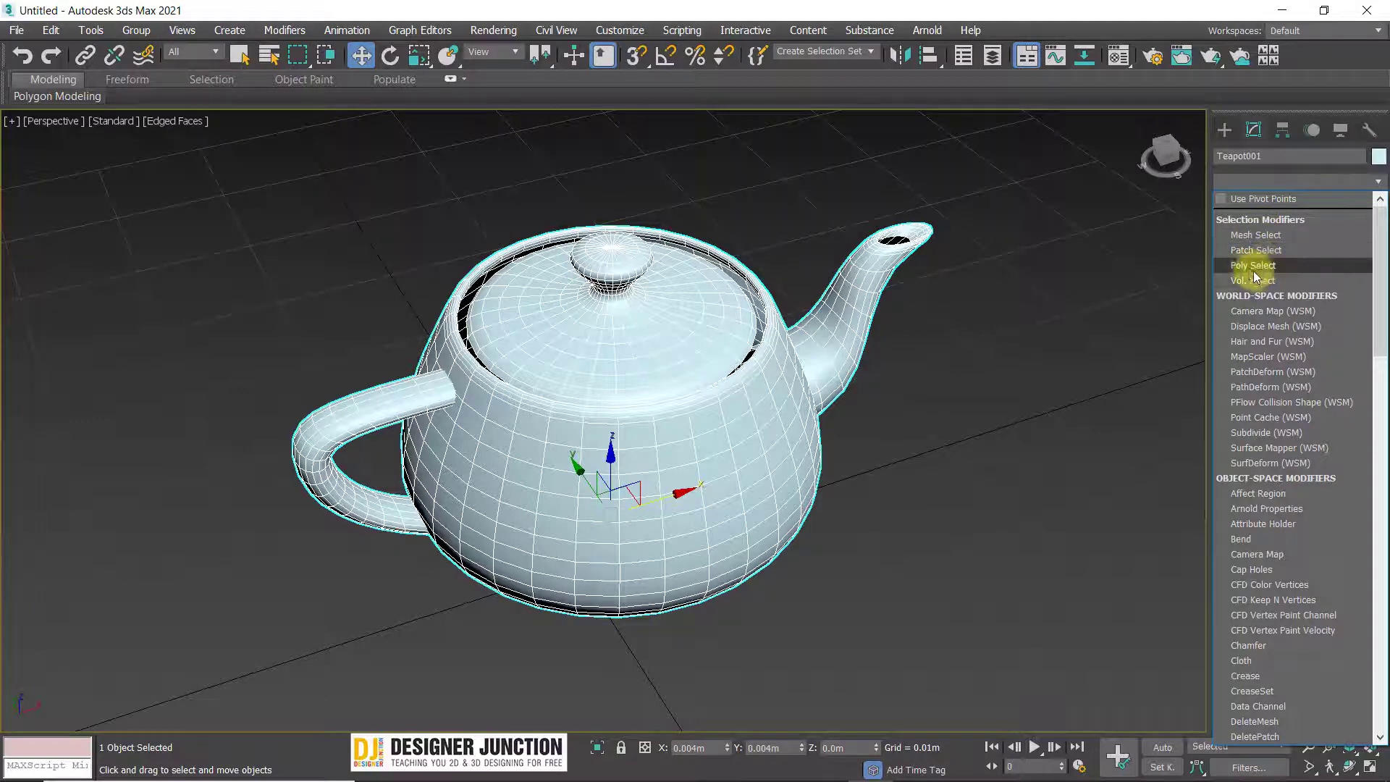
Add a Poly Select modifier to the teapot and delete it from the modifier stack.
click(1250, 267)
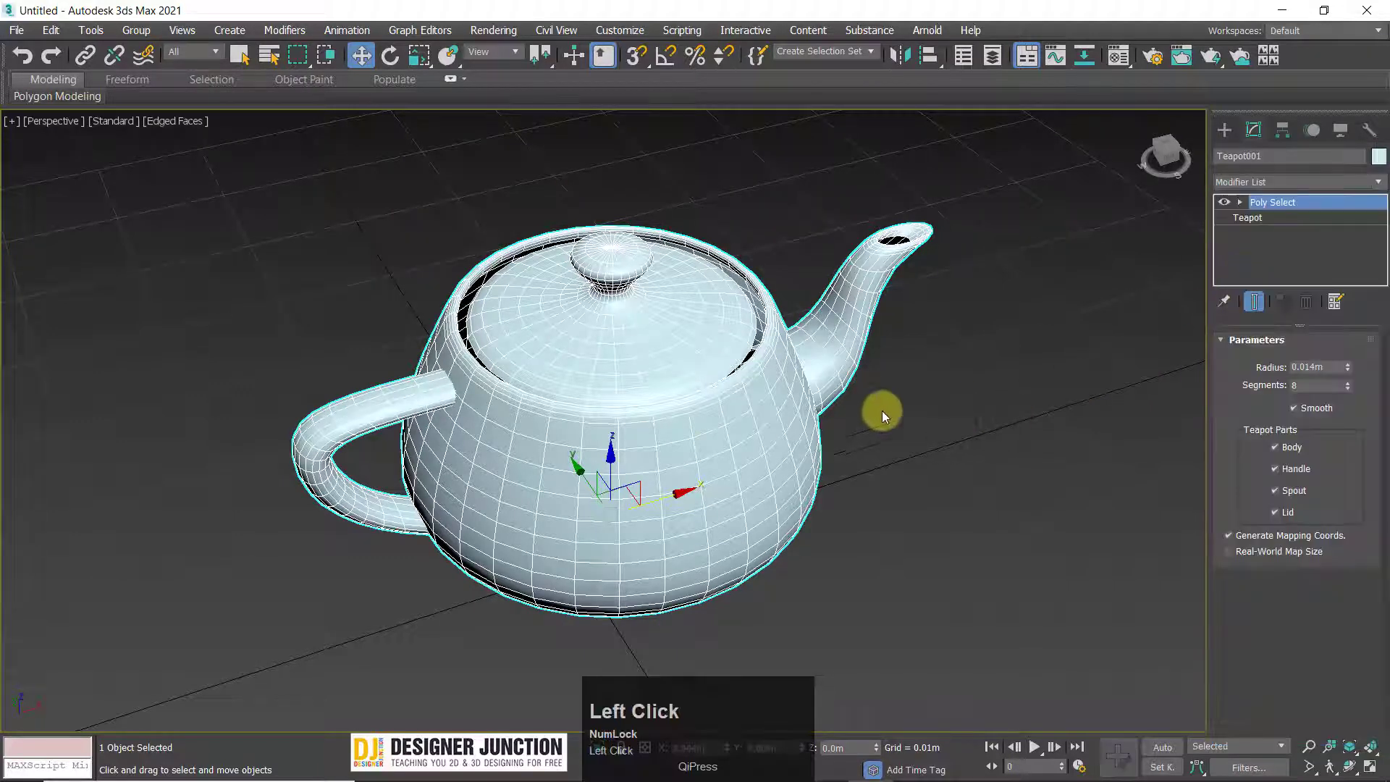
middle_drag(637, 413, 645, 372)
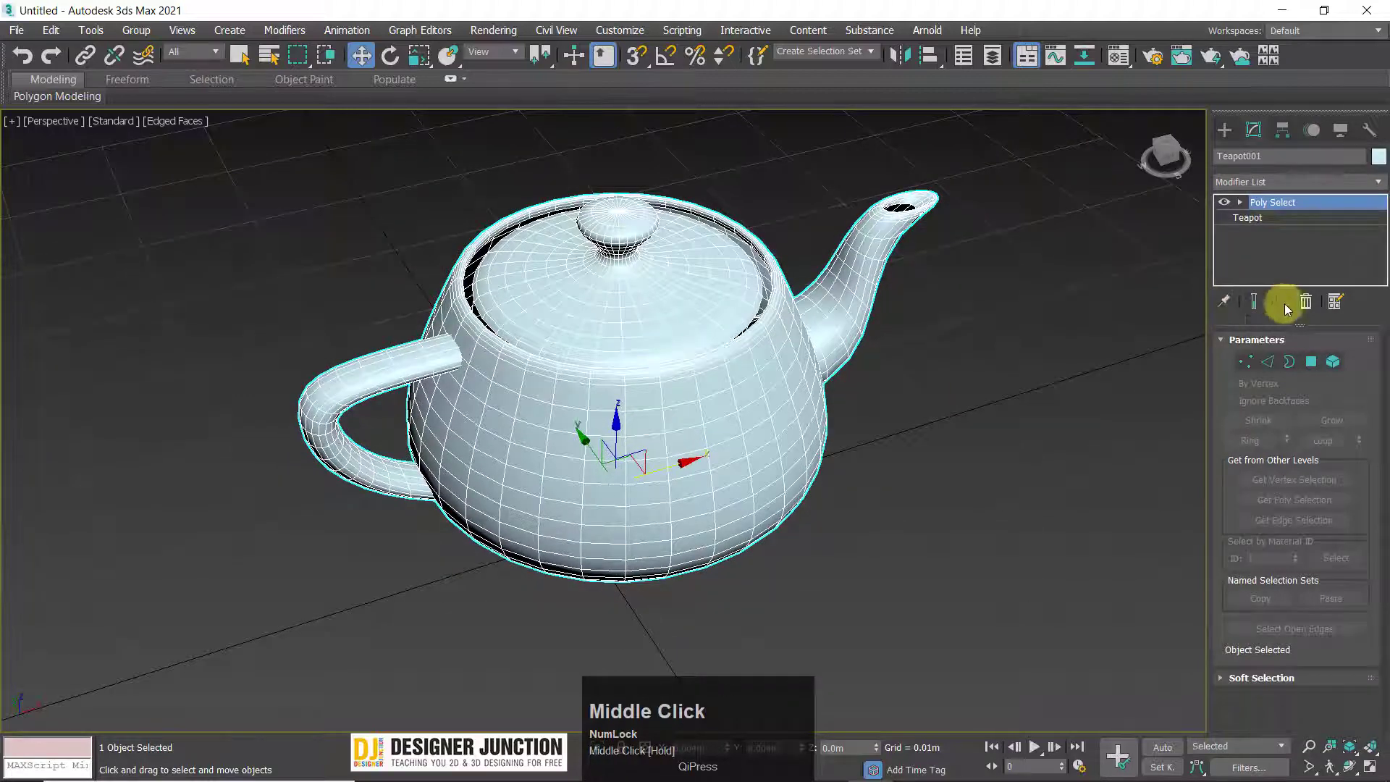
click(1304, 301)
Convert the teapot to an Editable Poly.
right_click(530, 326)
mouse_move(611, 521)
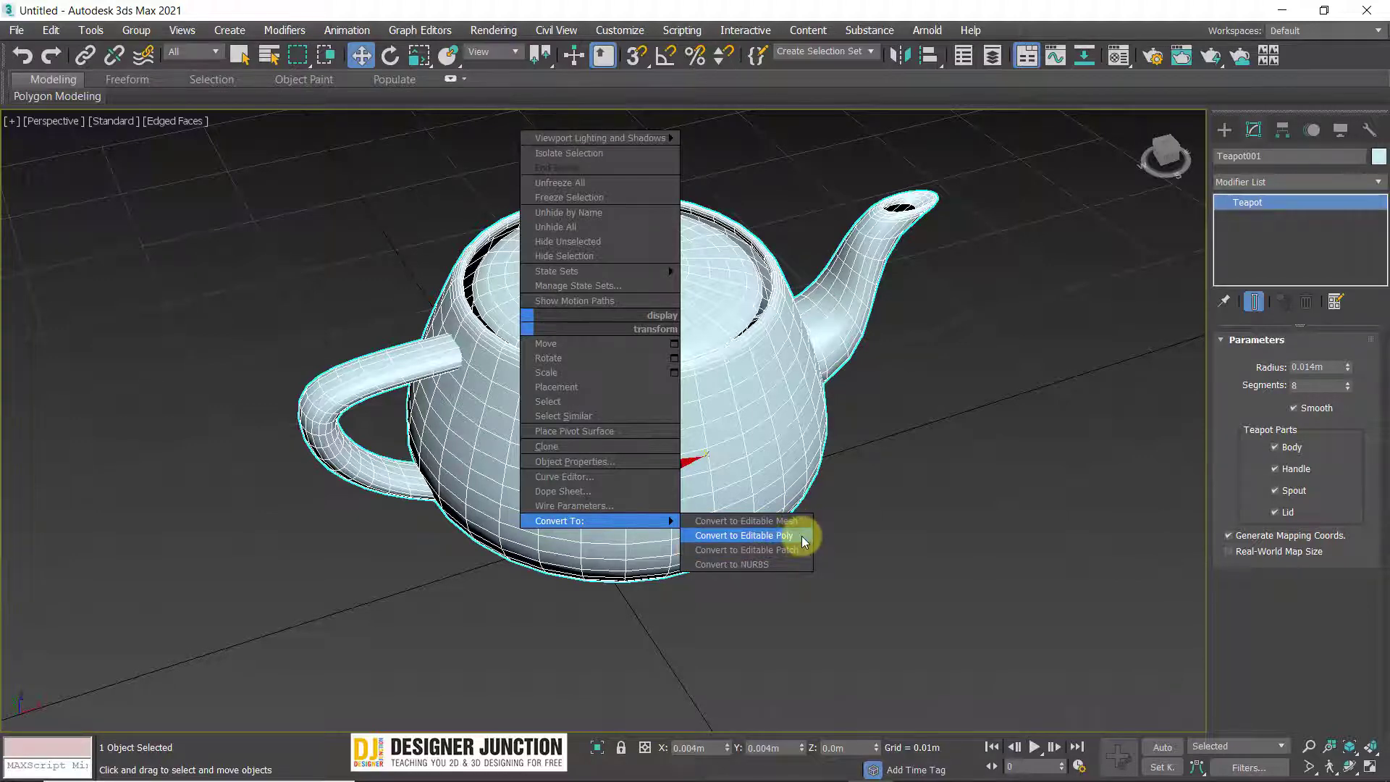
click(760, 542)
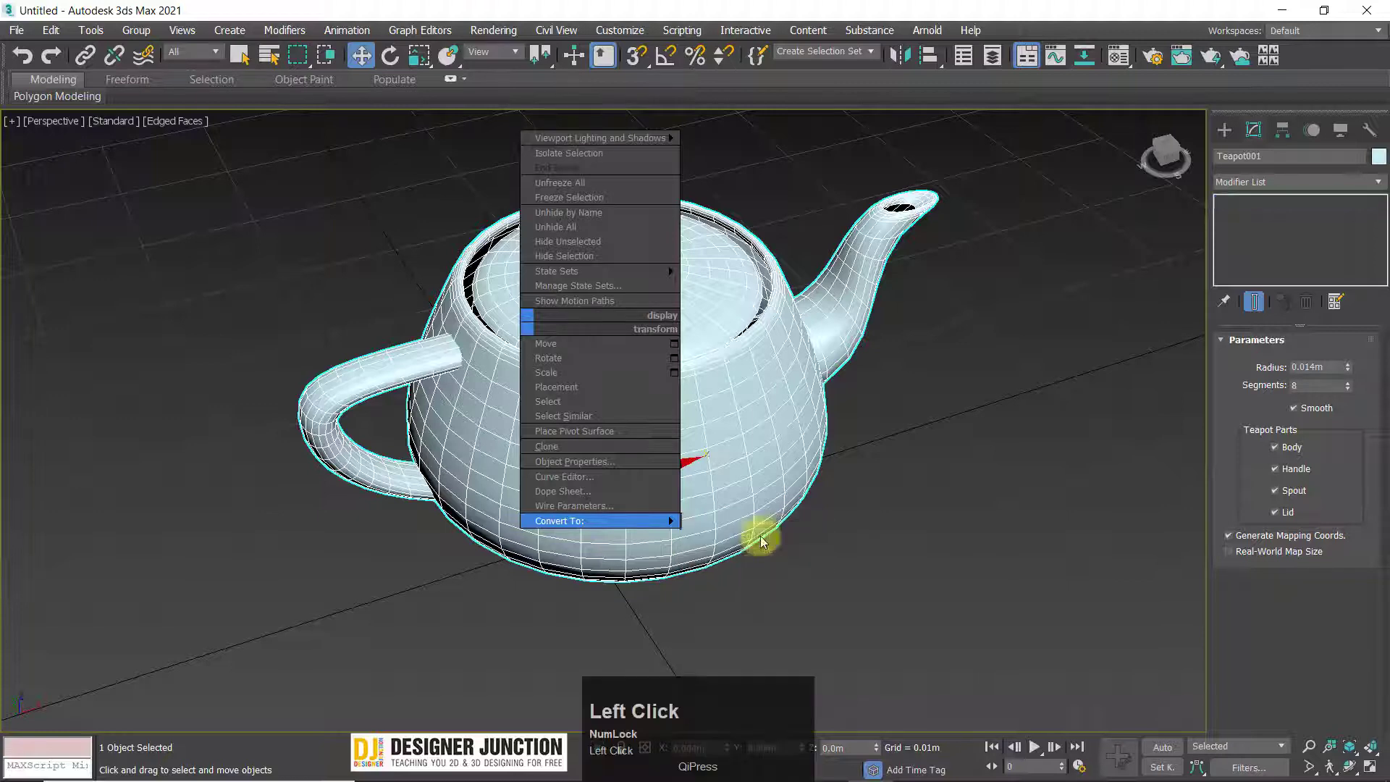
click(1244, 183)
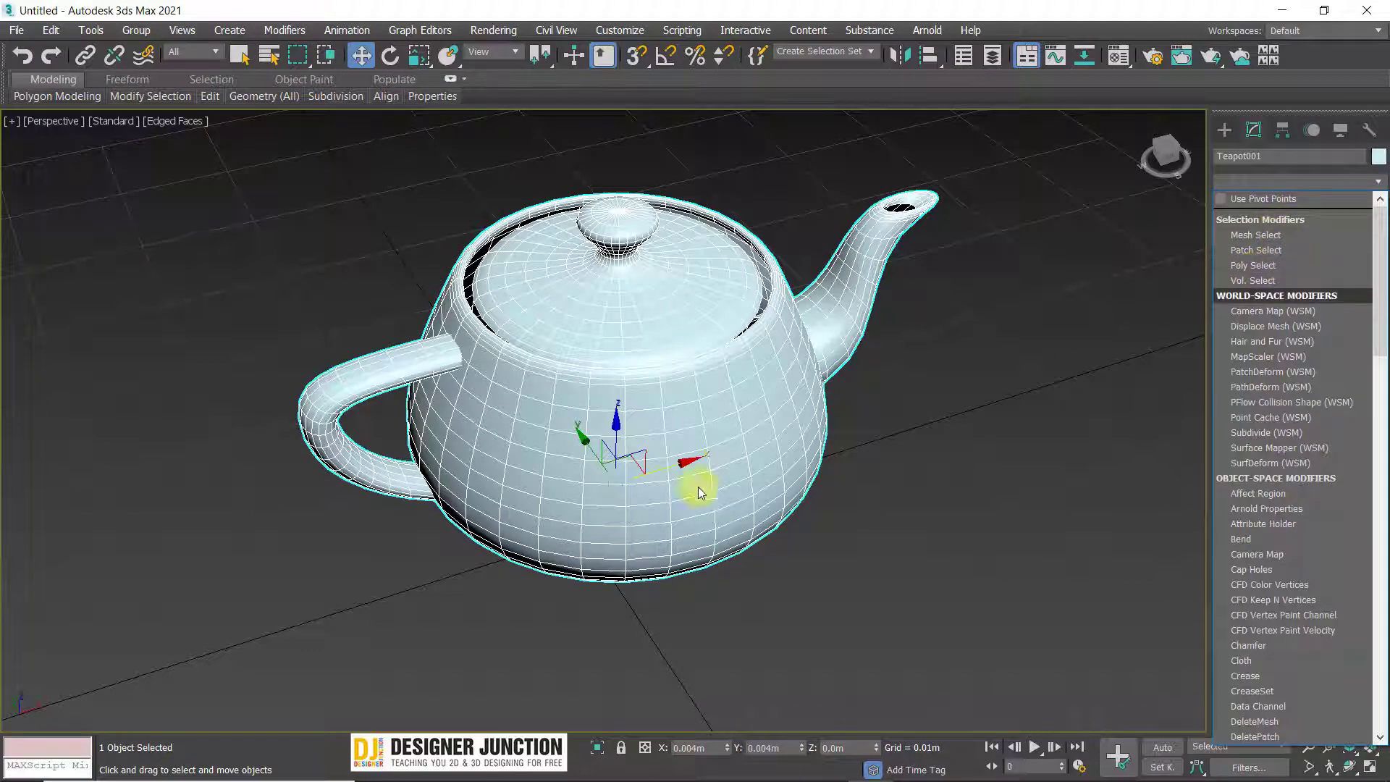
middle_click(668, 350)
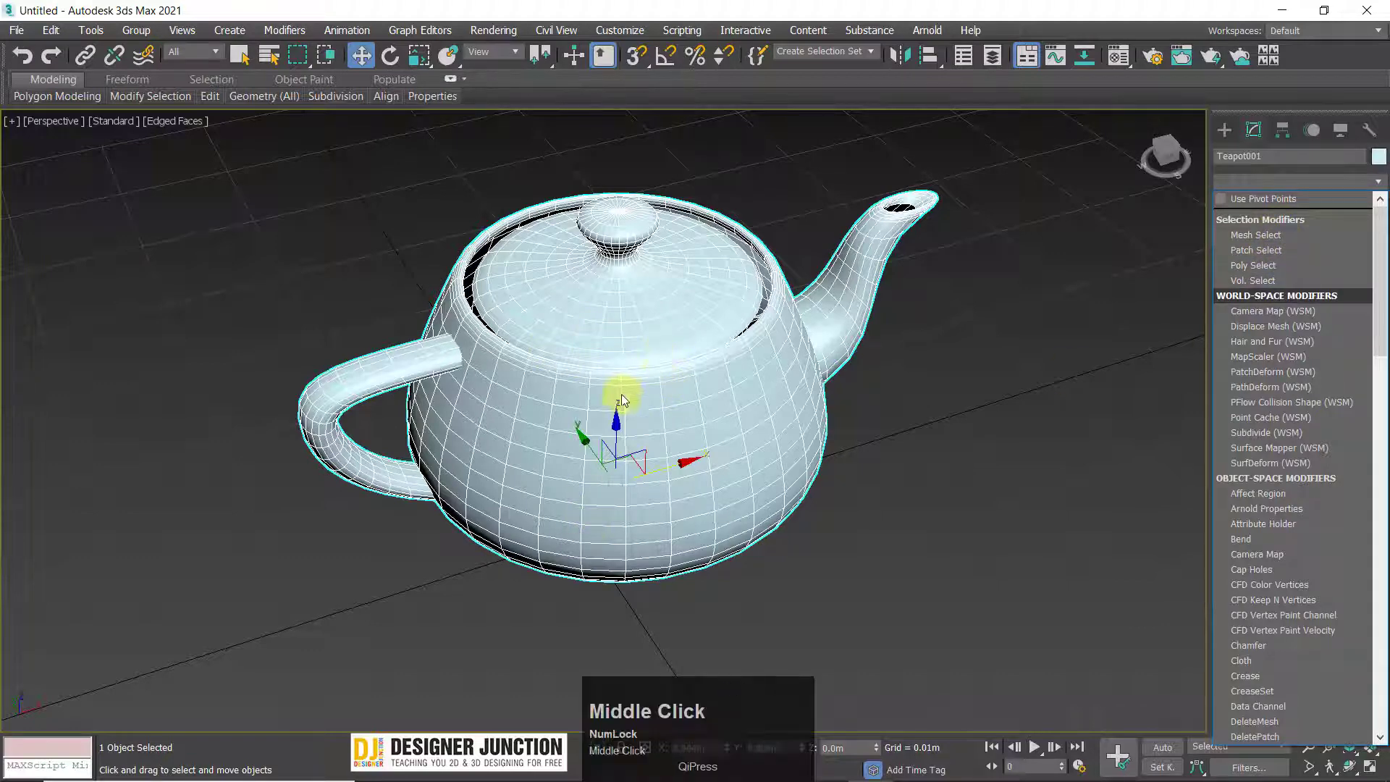
click(673, 389)
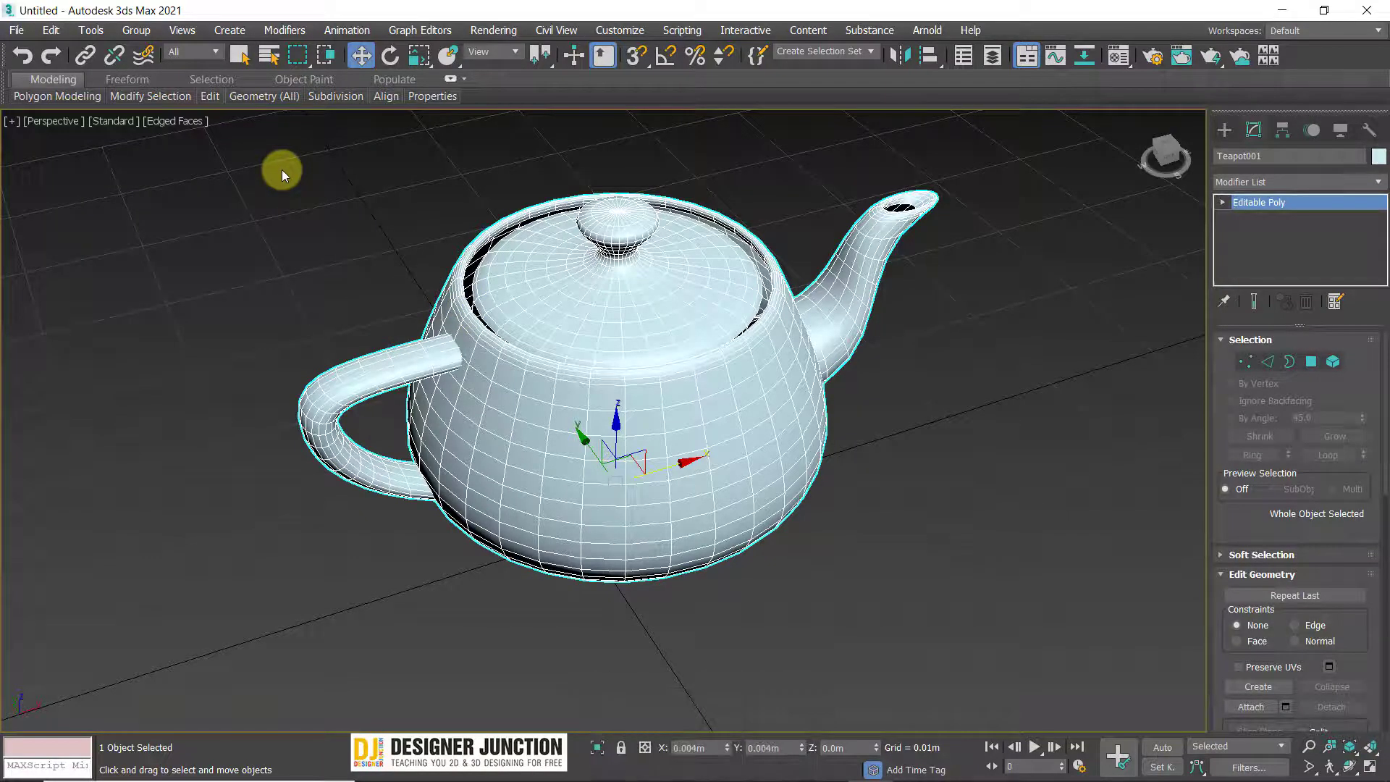
At the Element level of the Editable Poly, select the teapot's body, handle and spout in turn, ending with the lid selected.
click(1332, 361)
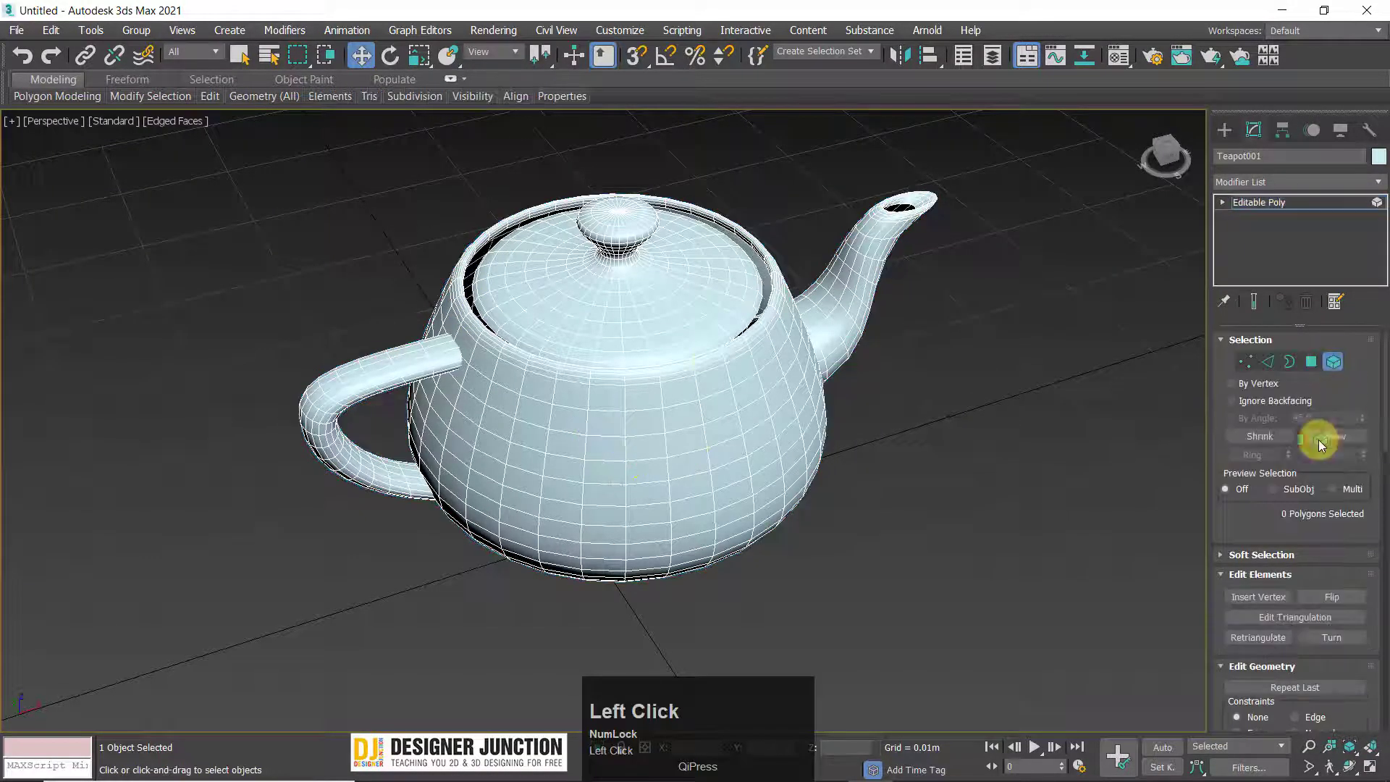
click(698, 359)
click(480, 417)
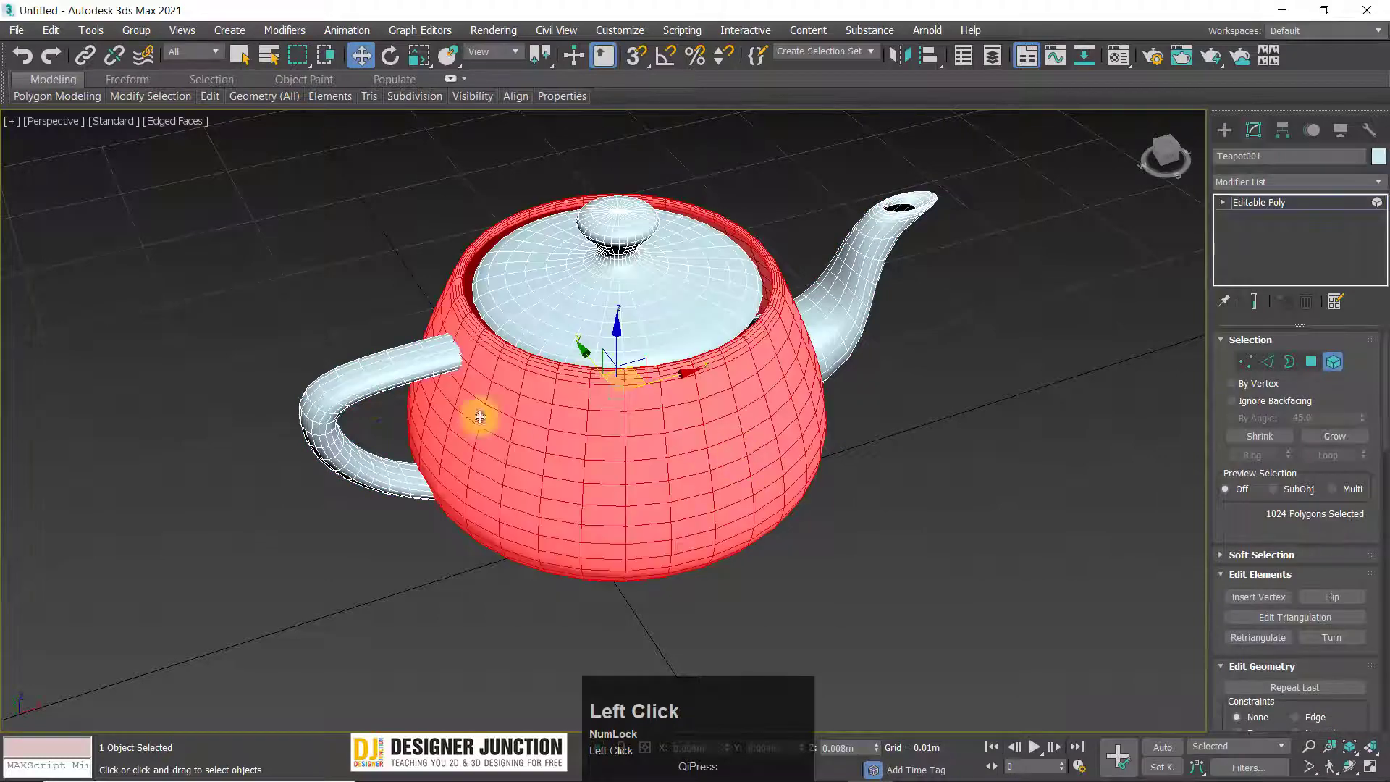
click(369, 375)
click(834, 289)
click(735, 463)
click(684, 320)
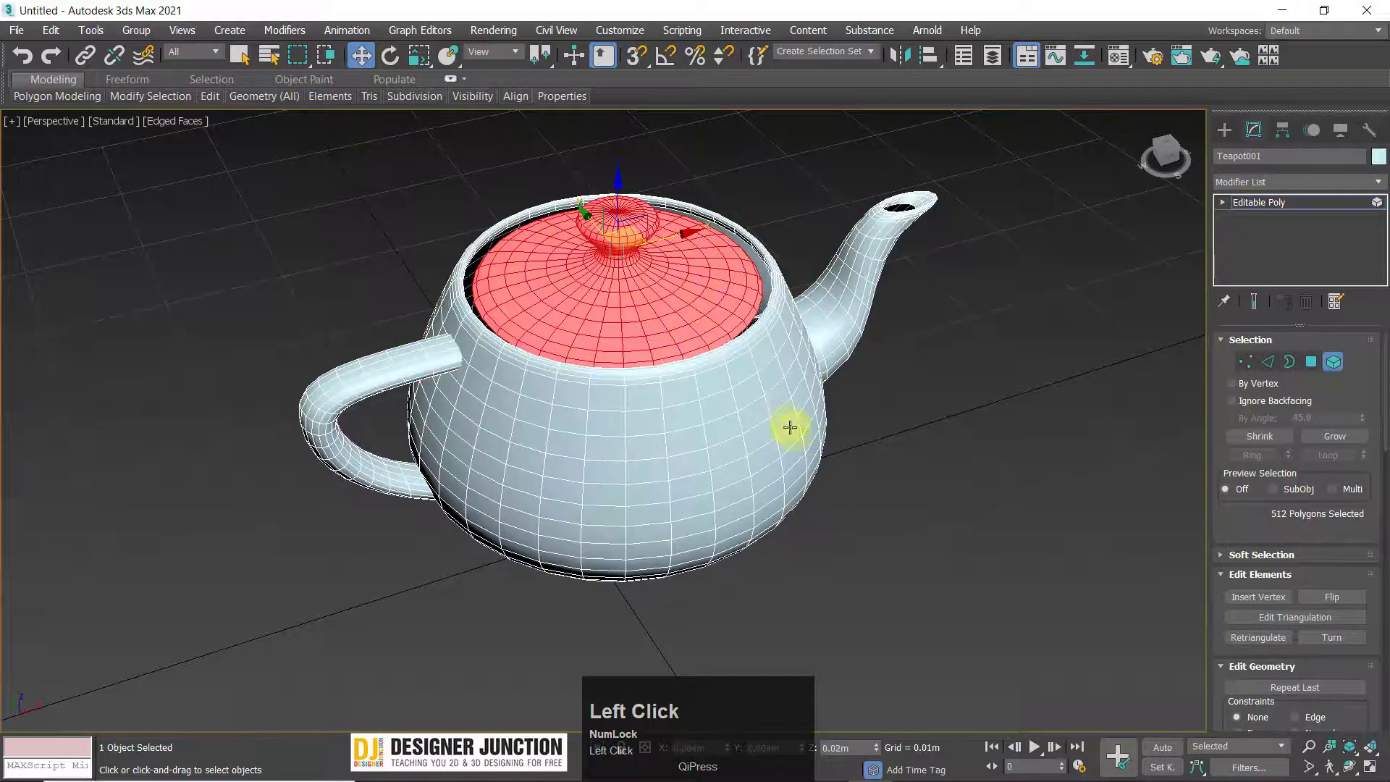
alt+middle_drag(661, 491, 637, 438)
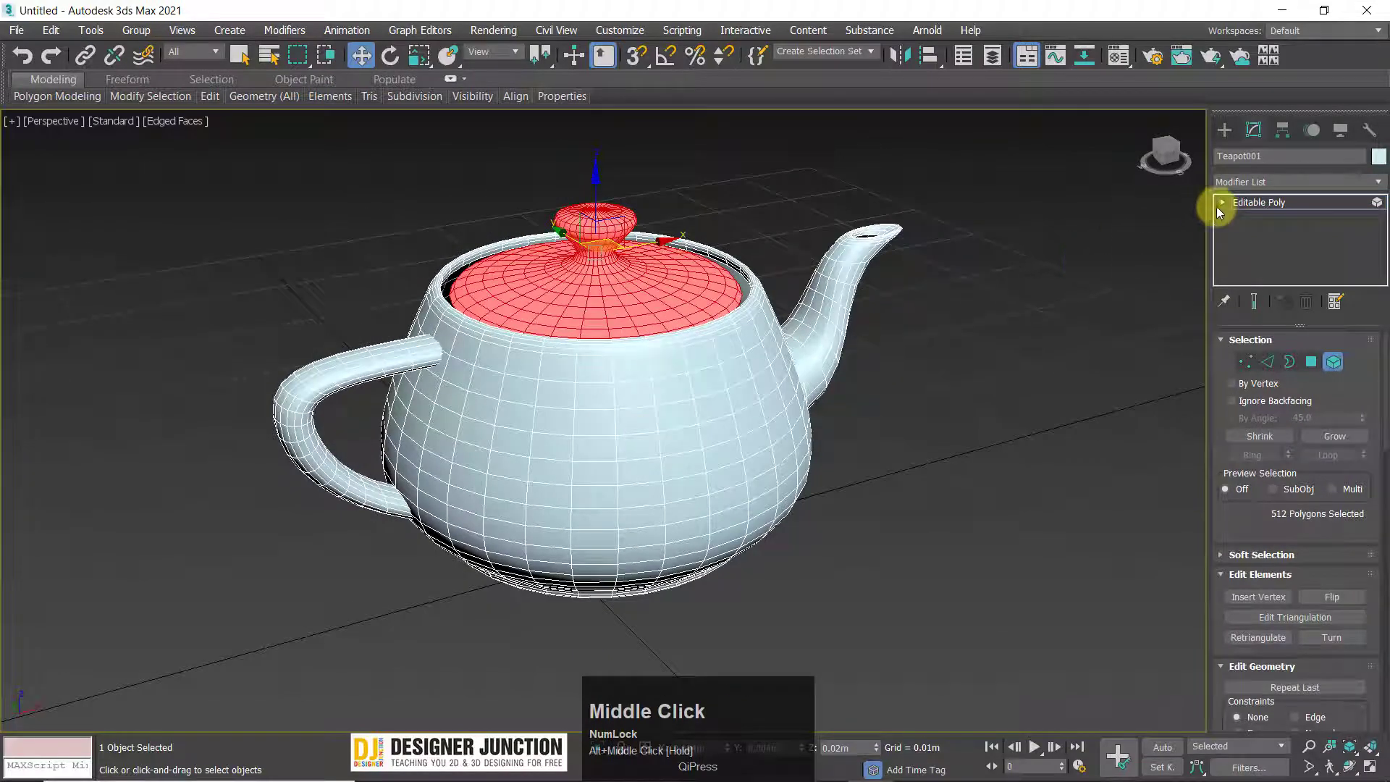
Leave the Element level and add a Poly Select modifier above the teapot's Editable Poly.
click(1243, 203)
click(999, 466)
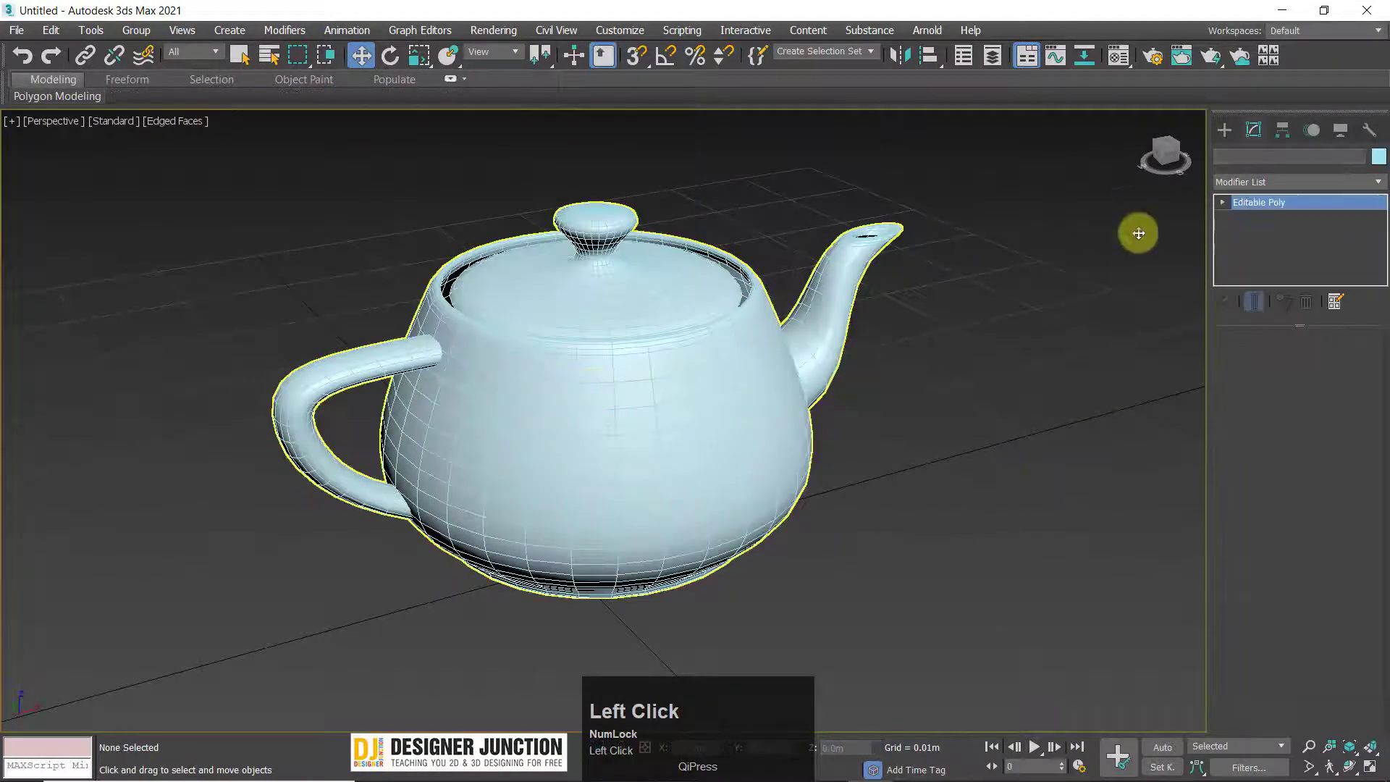
click(1248, 184)
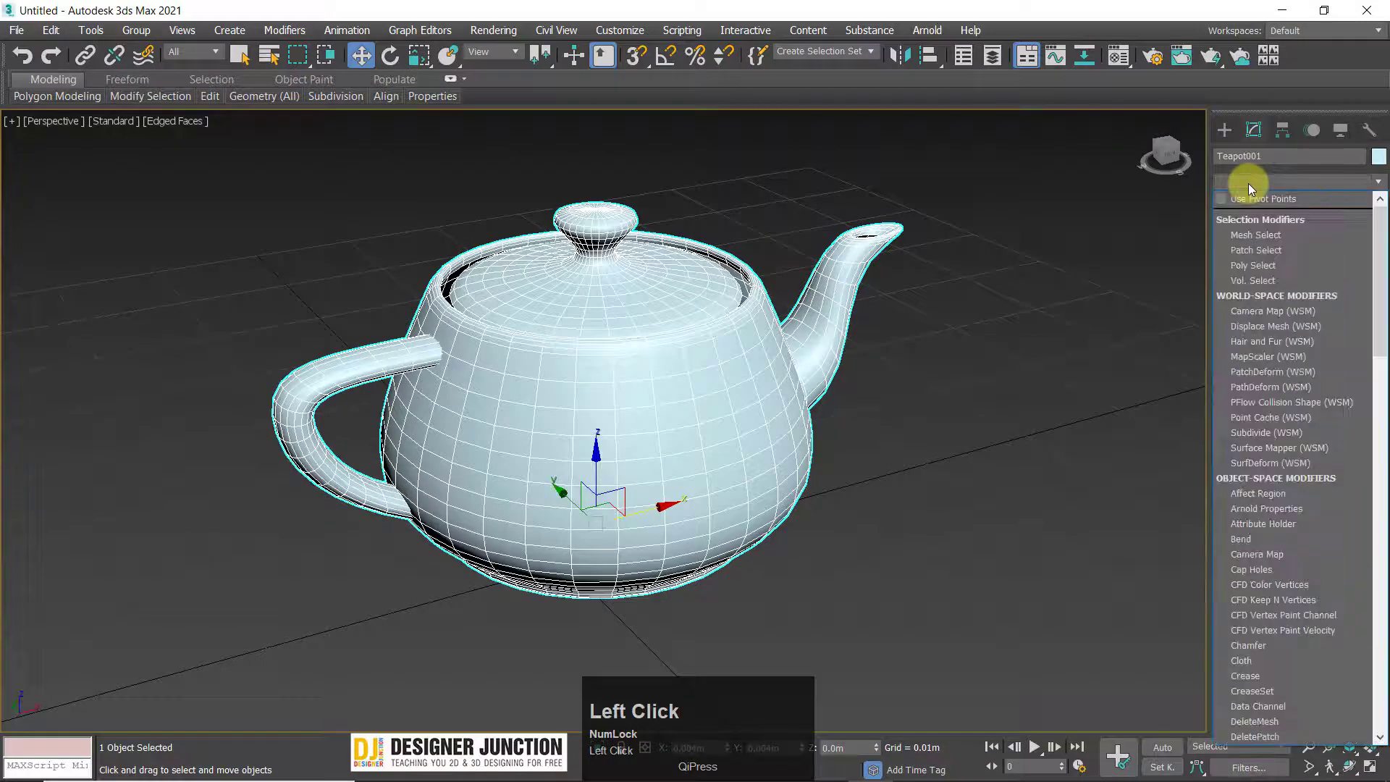
click(1252, 265)
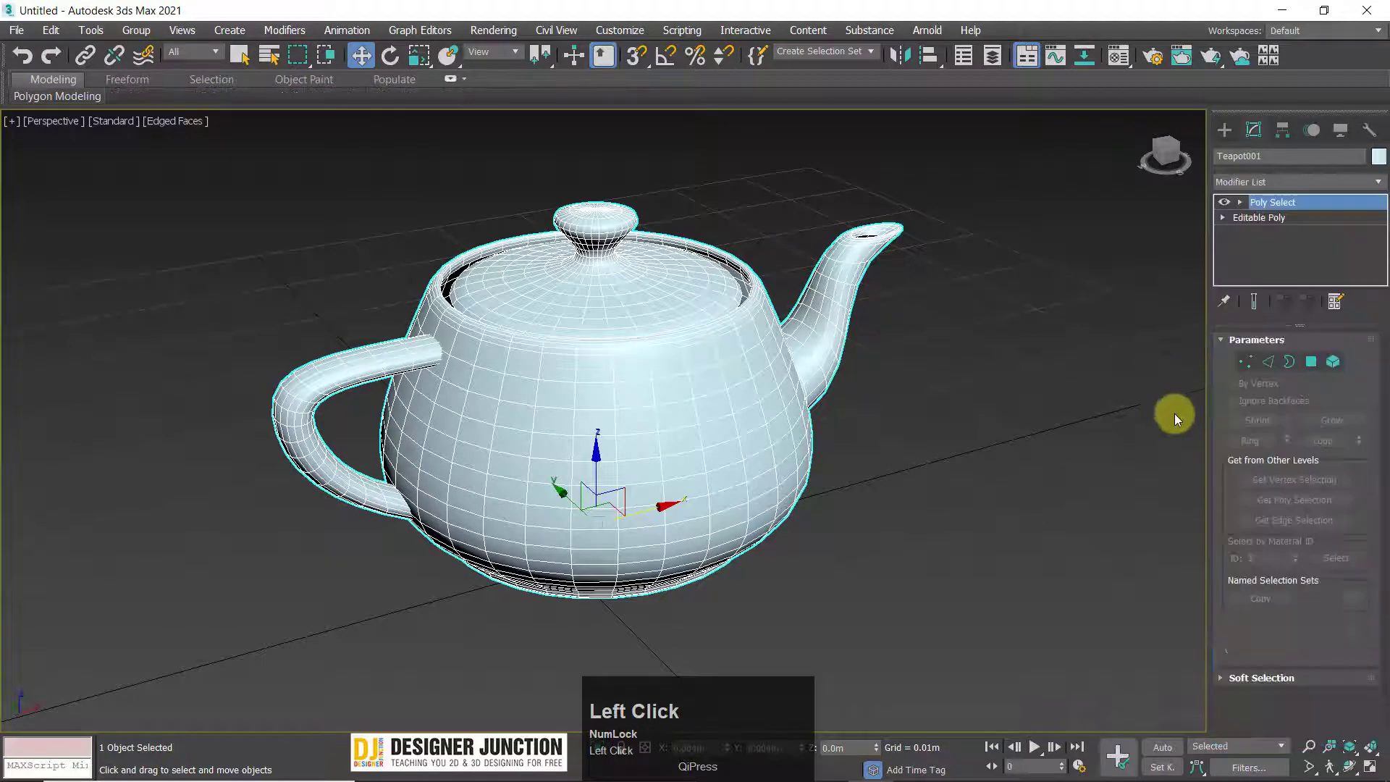
Switch the Poly Select modifier between its sub-object levels to compare them, returning to the Vertex level.
click(1241, 362)
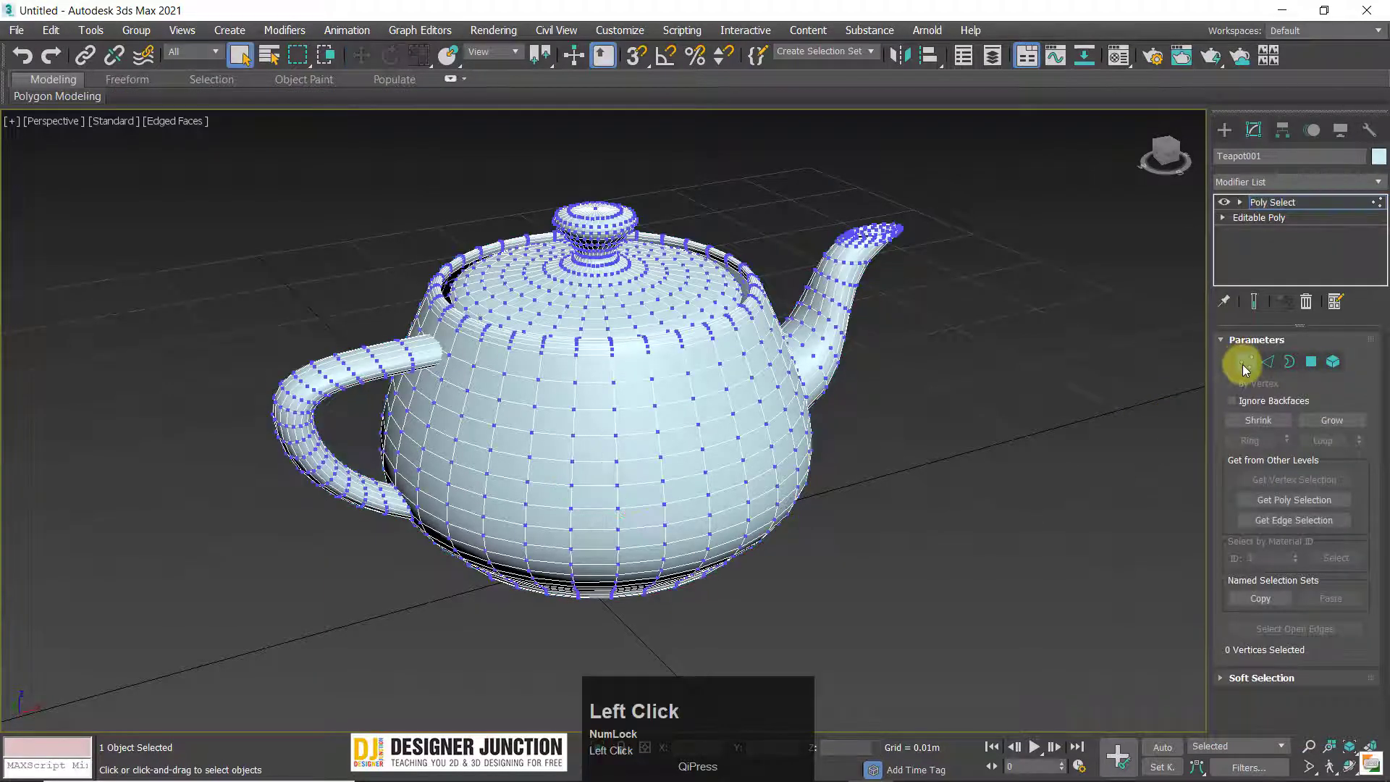
click(1272, 362)
click(1333, 361)
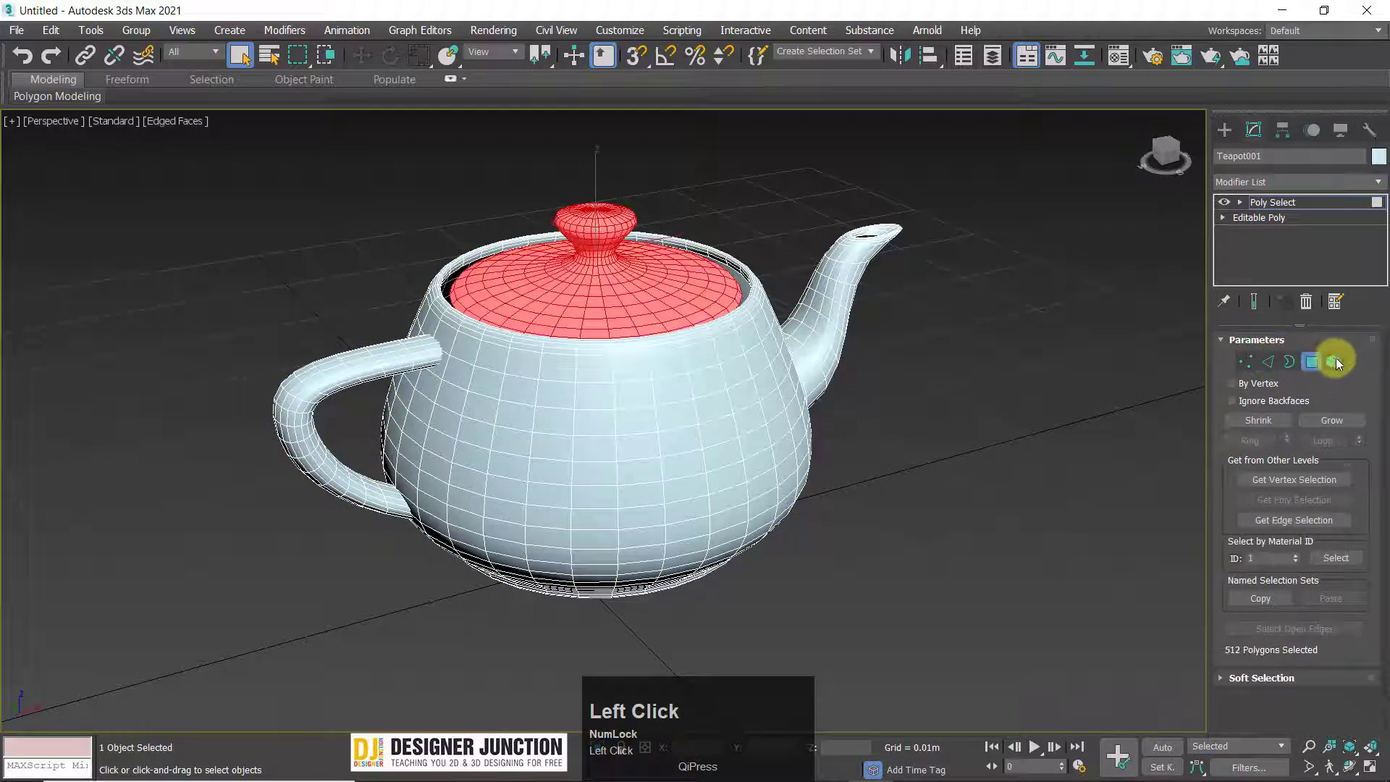
click(1246, 360)
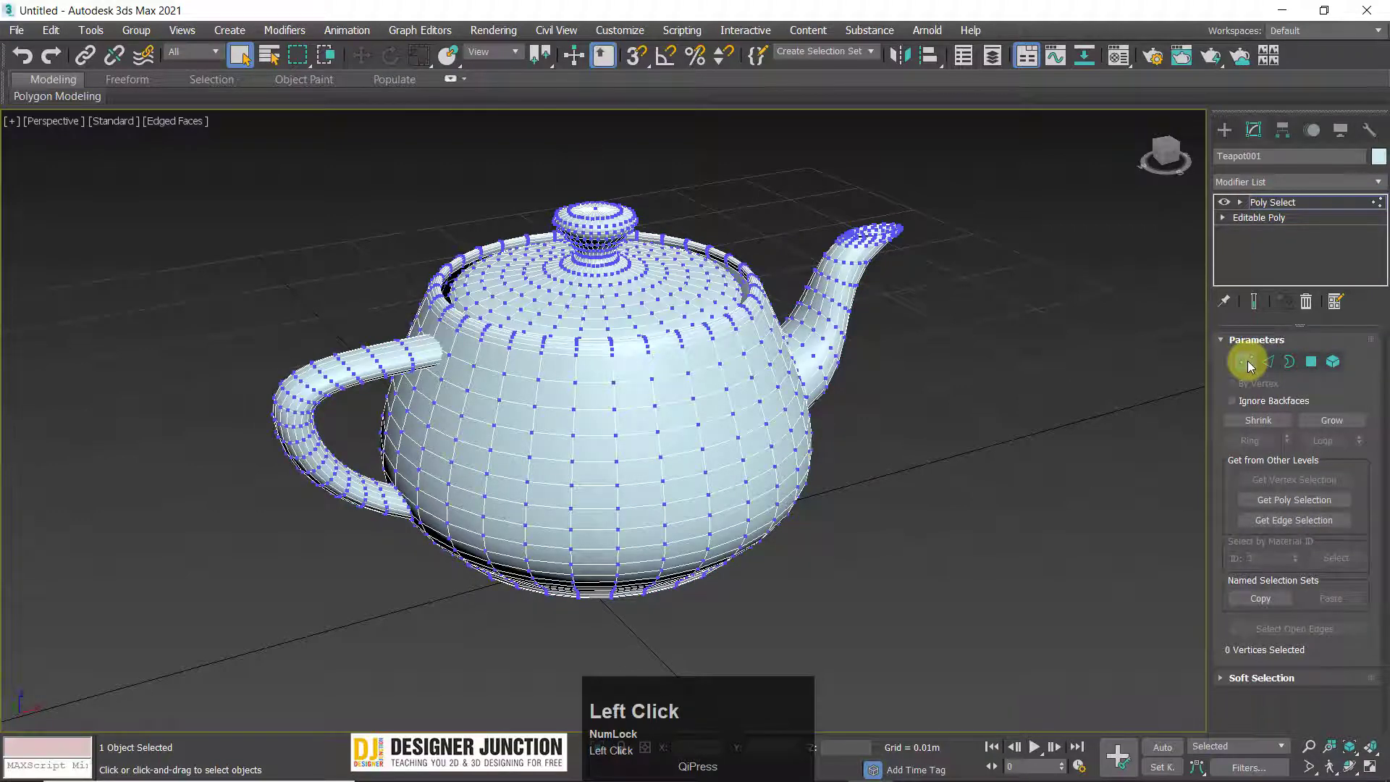
At the Border level of Poly Select, select the lid's open border and then the border at the spout's opening instead.
click(1289, 361)
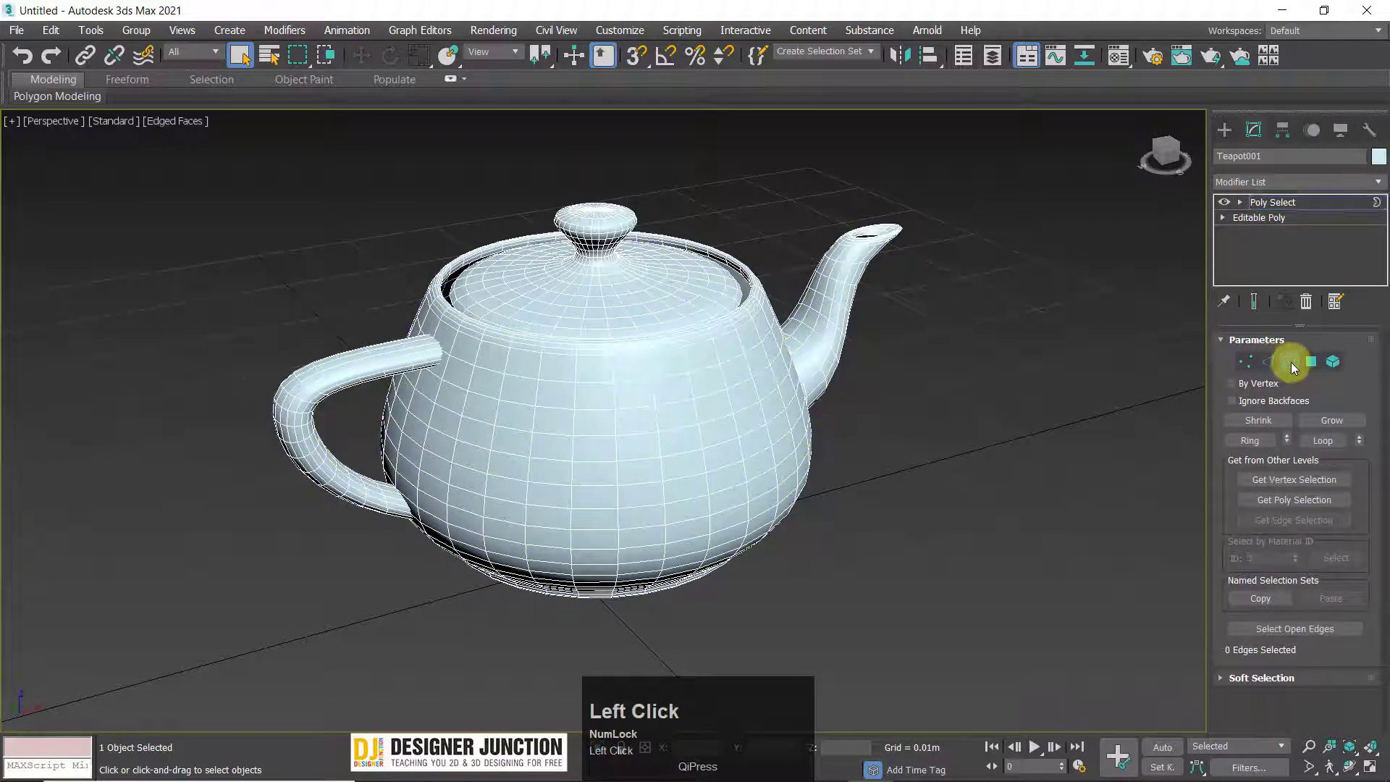
middle_click(710, 323)
scroll(713, 327, up, 10)
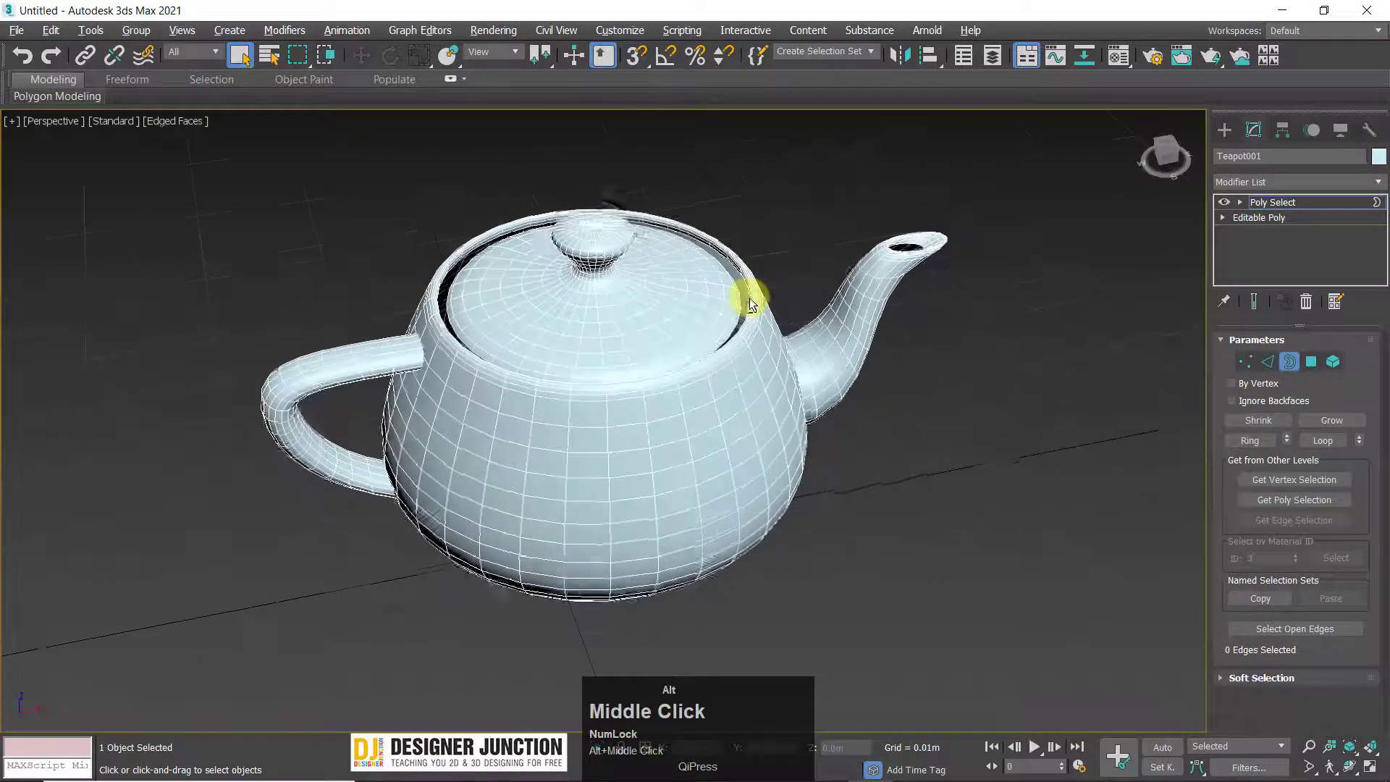
scroll(723, 335, down, 10)
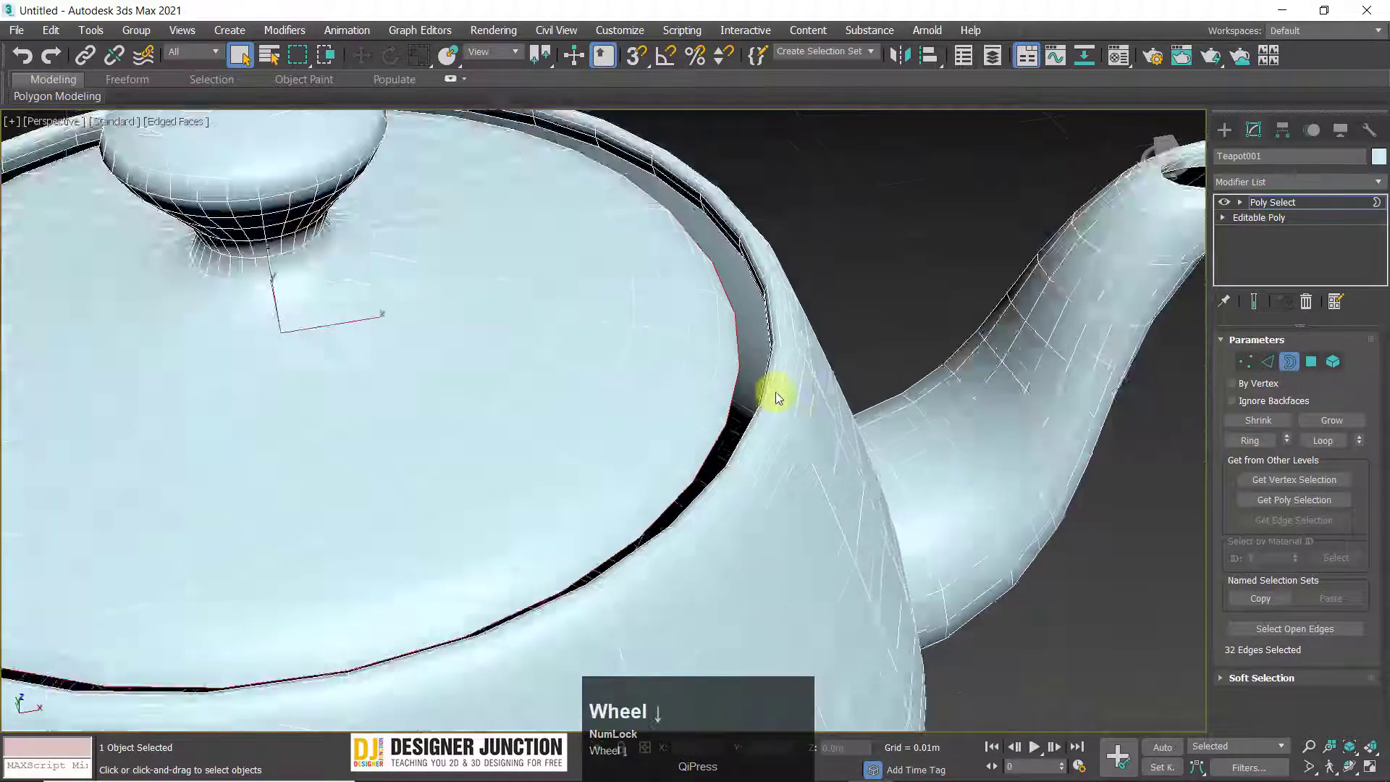
click(1091, 232)
scroll(484, 385, down, 3)
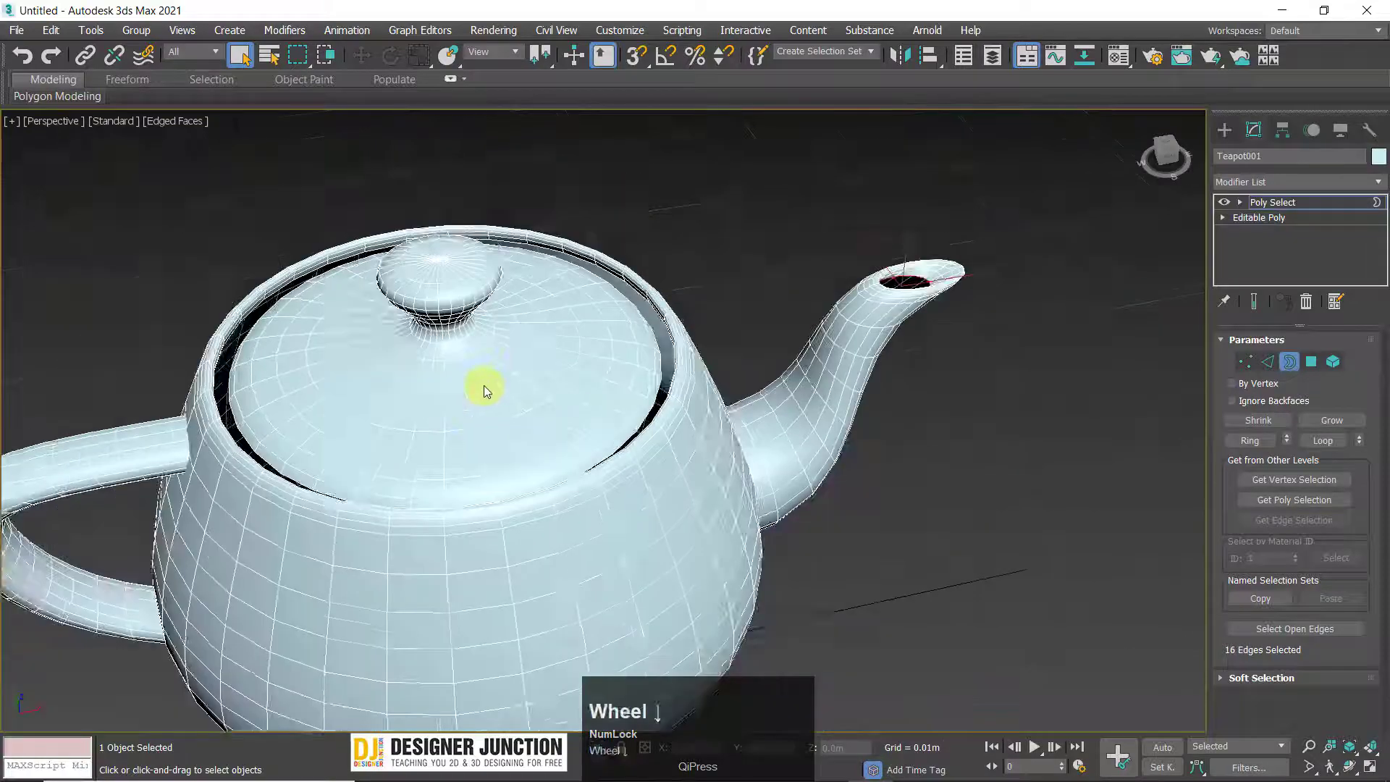
middle_drag(483, 385, 583, 334)
At the Edge level, select an edge on the teapot's body, extend it with Loop and Ring, and clear the selection.
click(1267, 362)
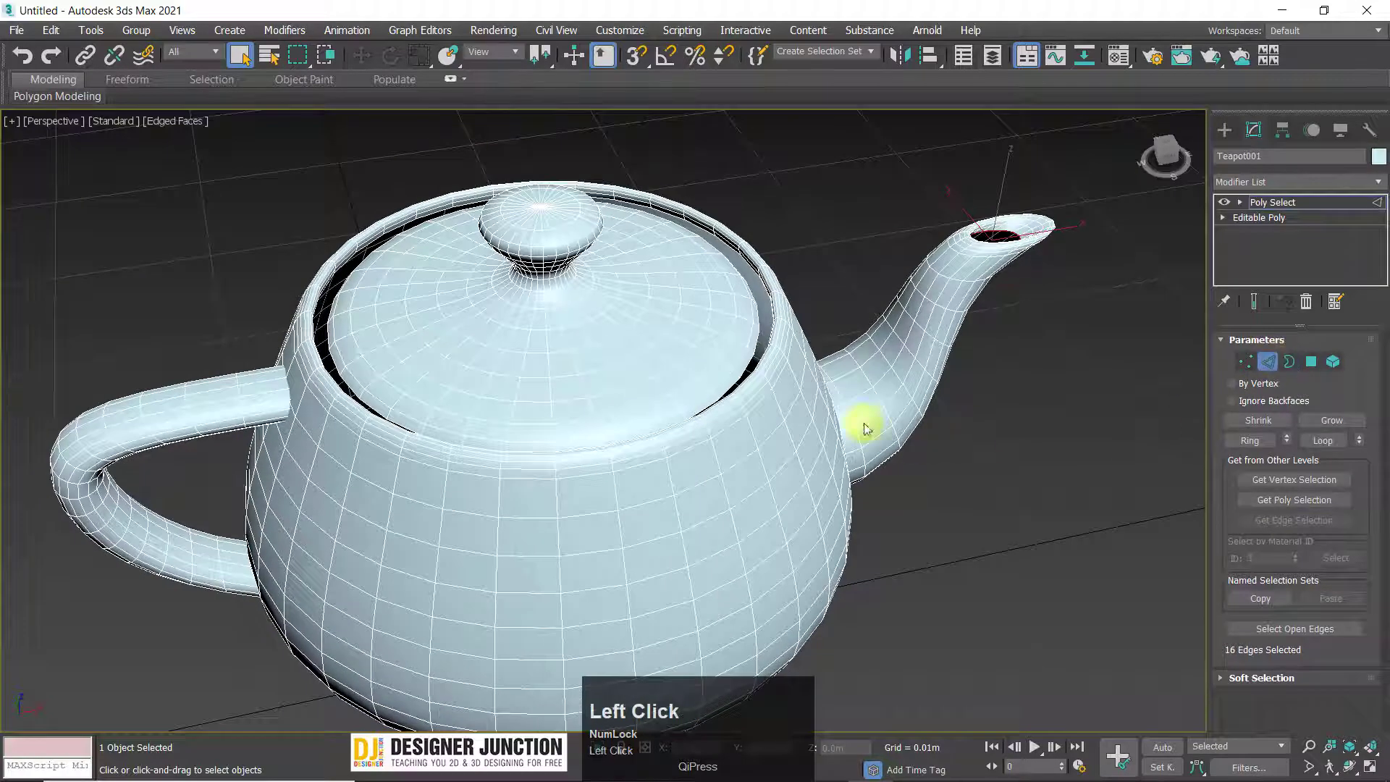
click(753, 439)
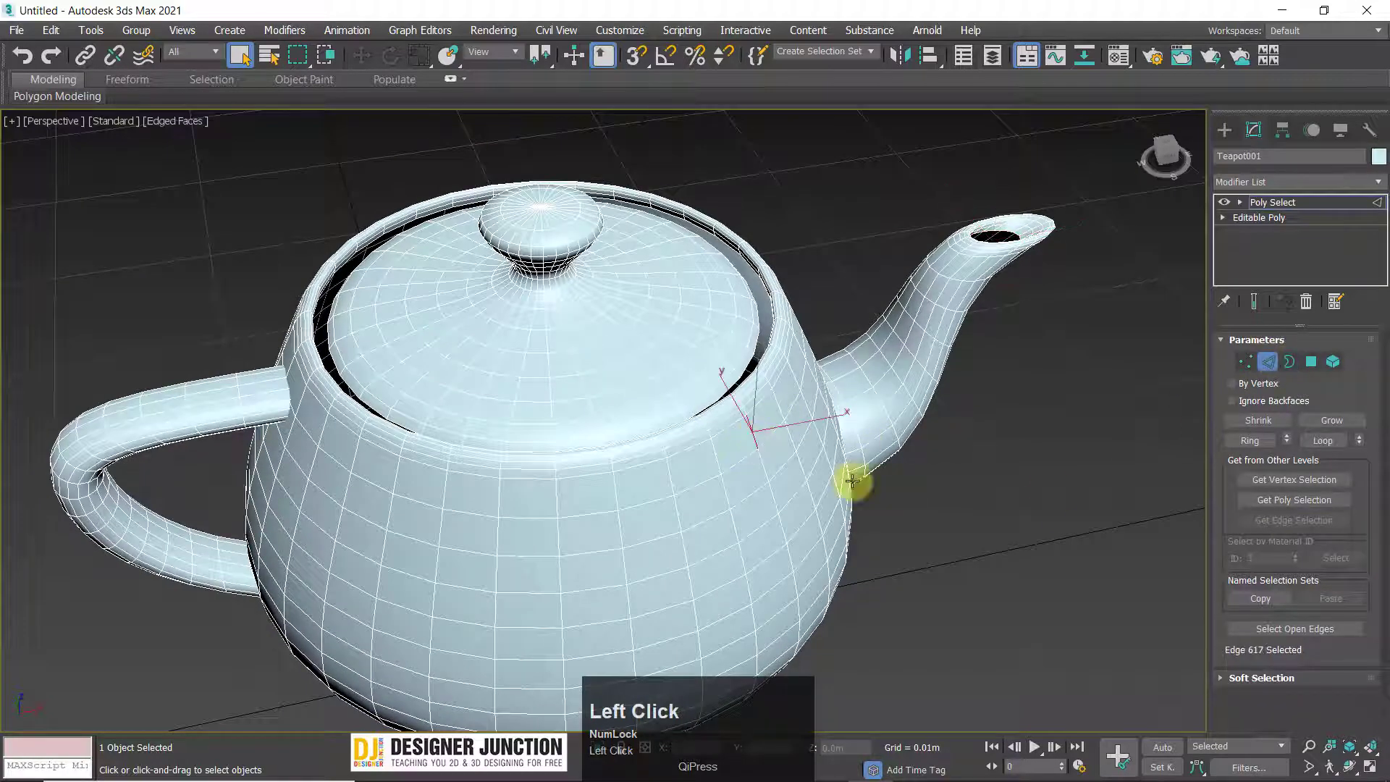
click(1319, 441)
click(1250, 441)
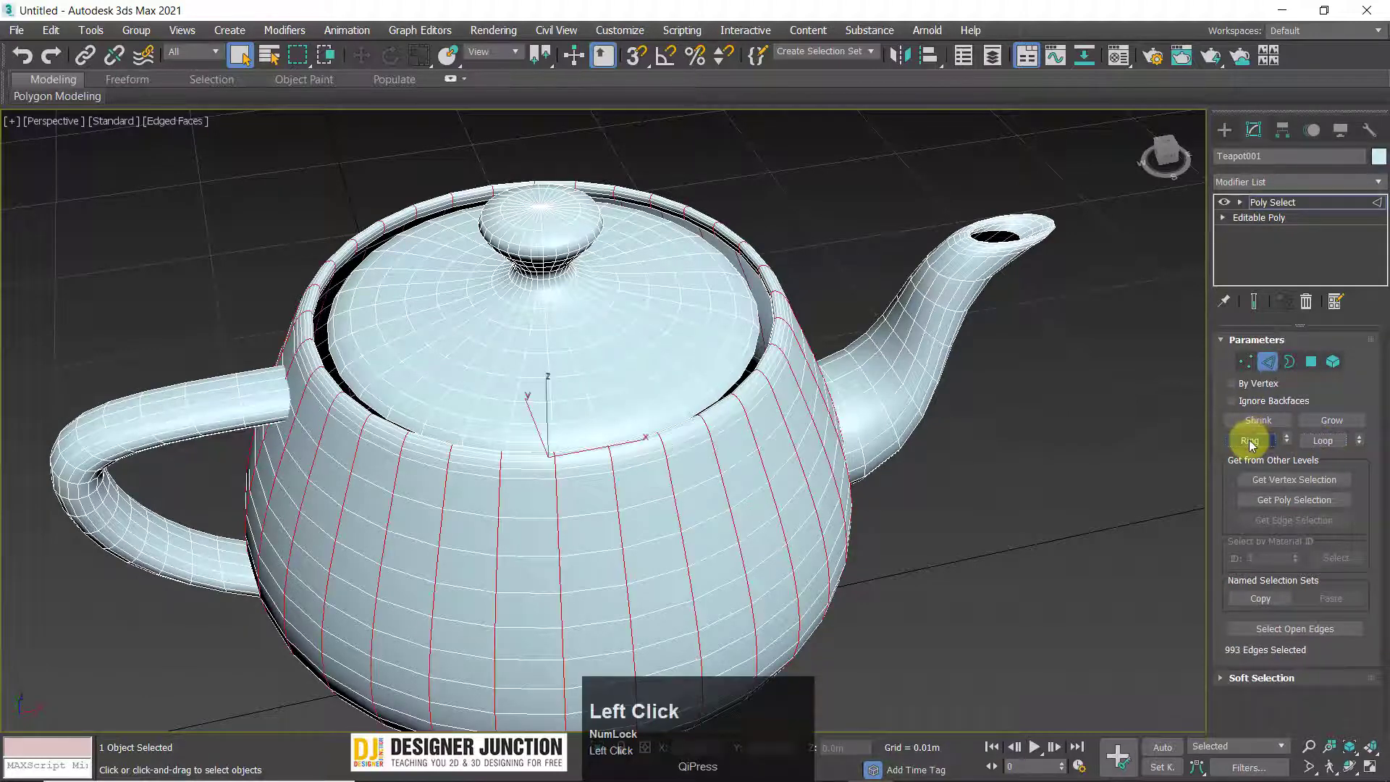
click(956, 437)
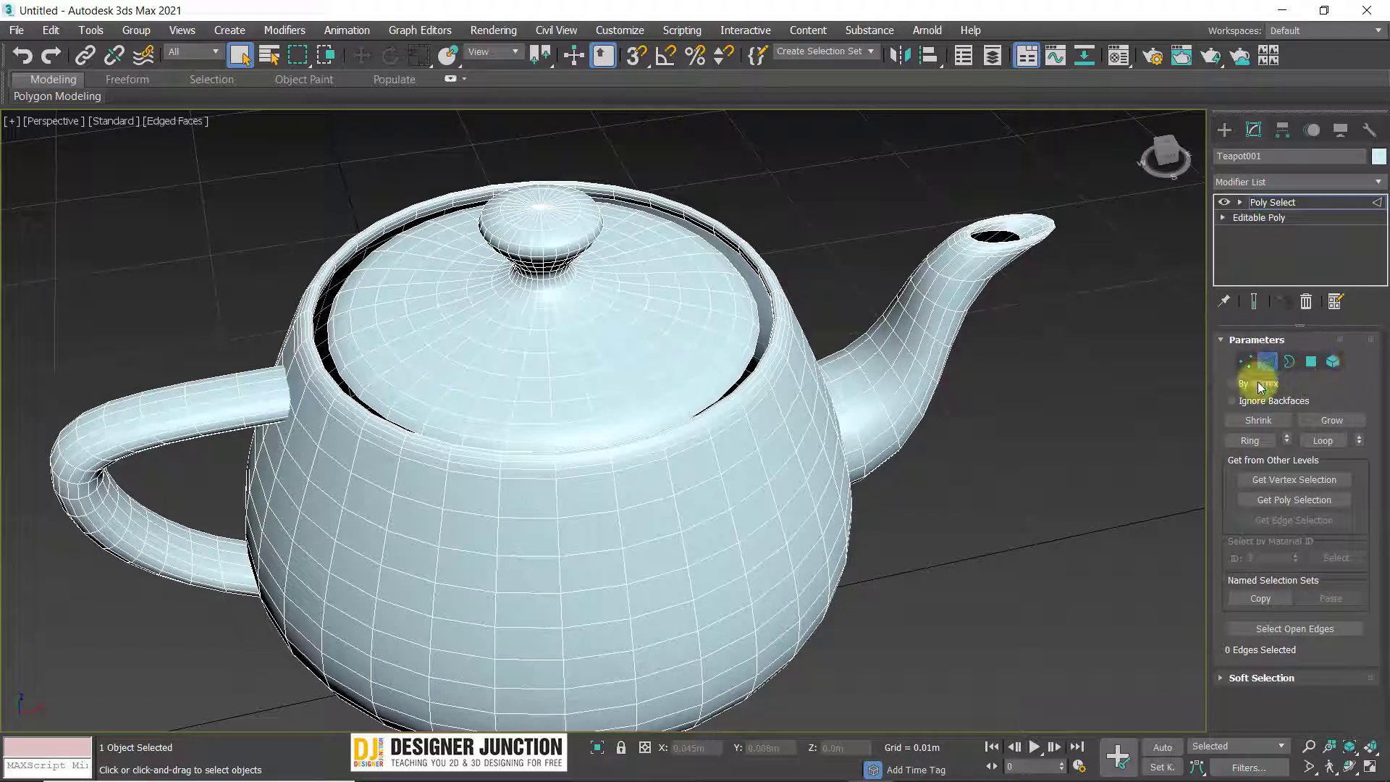
Select the teapot's whole body at the Element level of Poly Select.
click(1329, 360)
click(698, 515)
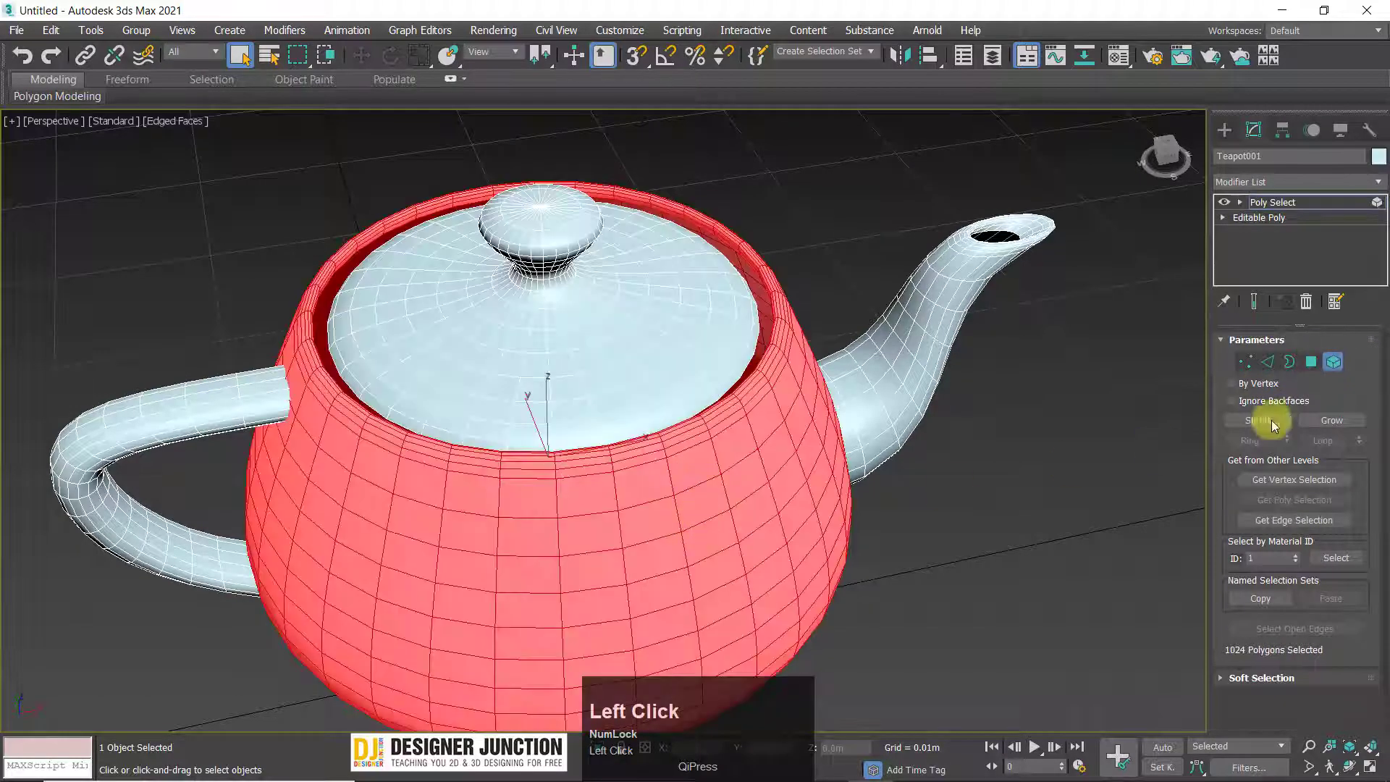
At the Polygon level of Poly Select, select a single polygon on the upper part of the teapot's body.
click(1311, 361)
click(789, 474)
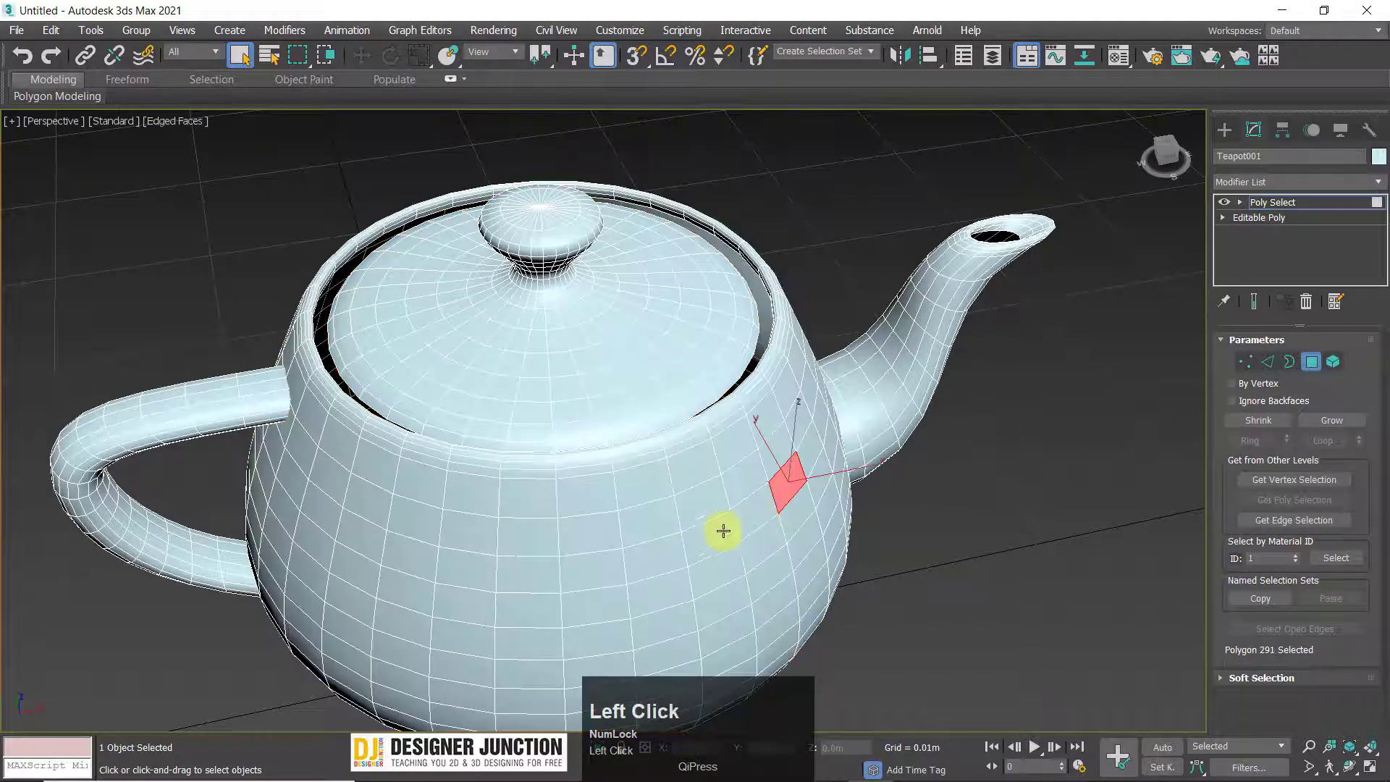
click(720, 531)
click(704, 507)
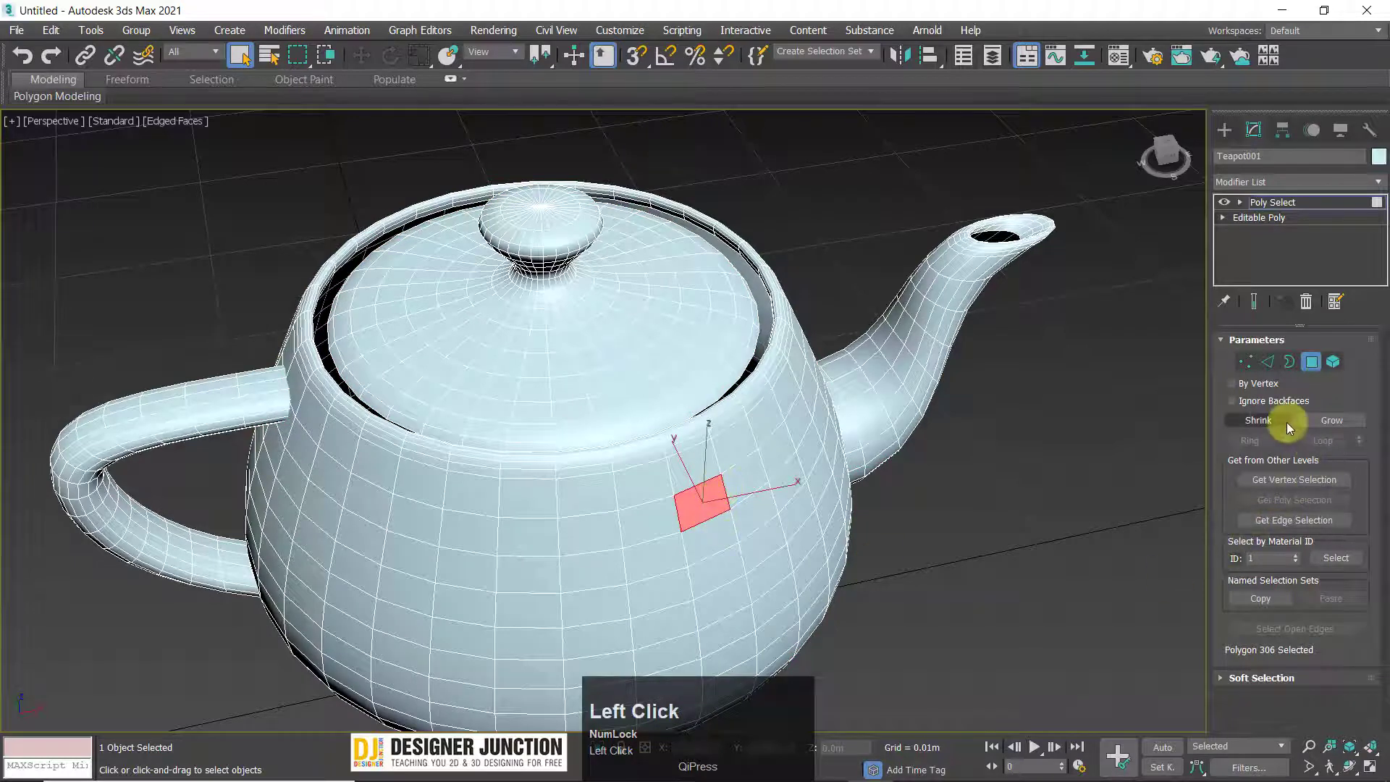
Grow the polygon selection six times, then shrink it five times.
click(1328, 422)
click(1329, 423)
click(1328, 422)
click(1328, 423)
click(1329, 423)
click(1329, 423)
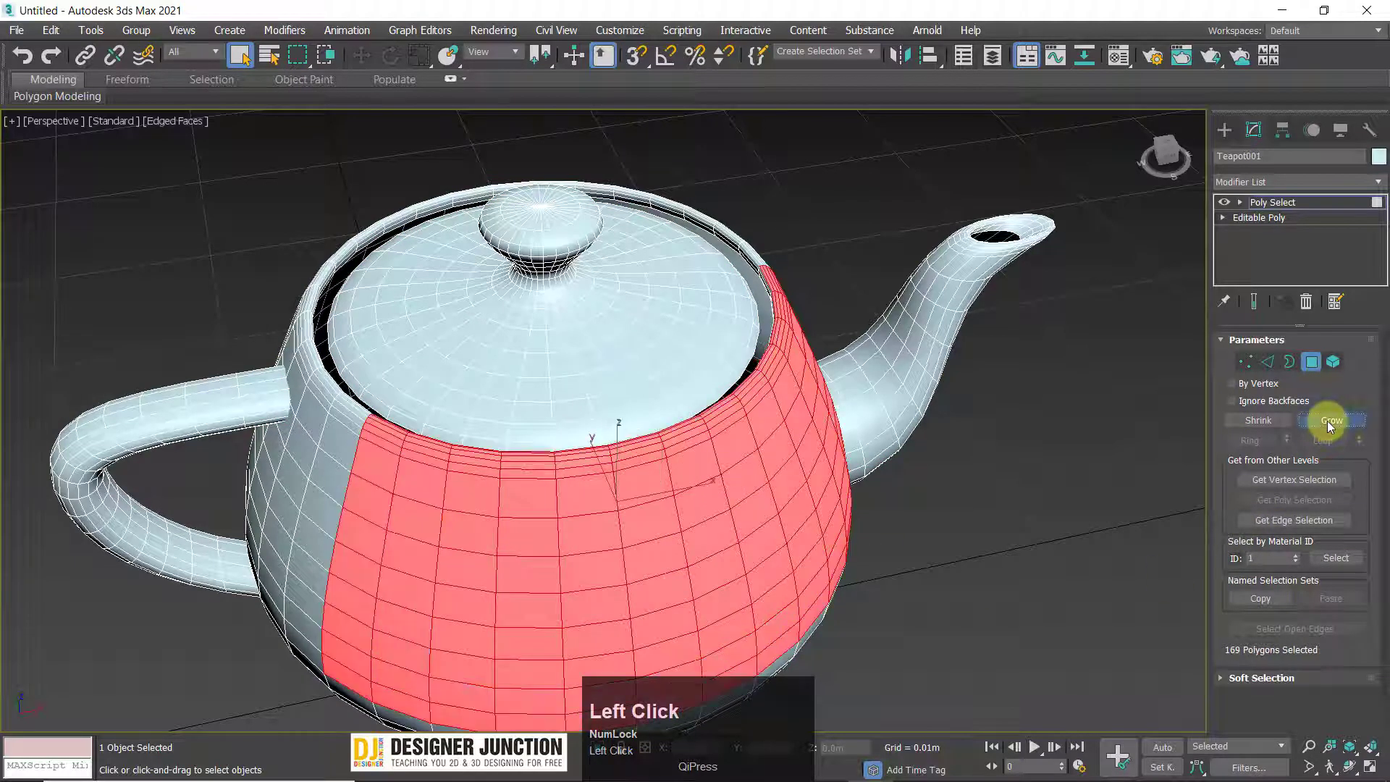
click(1246, 422)
click(1253, 422)
click(1253, 421)
click(1253, 422)
click(1253, 421)
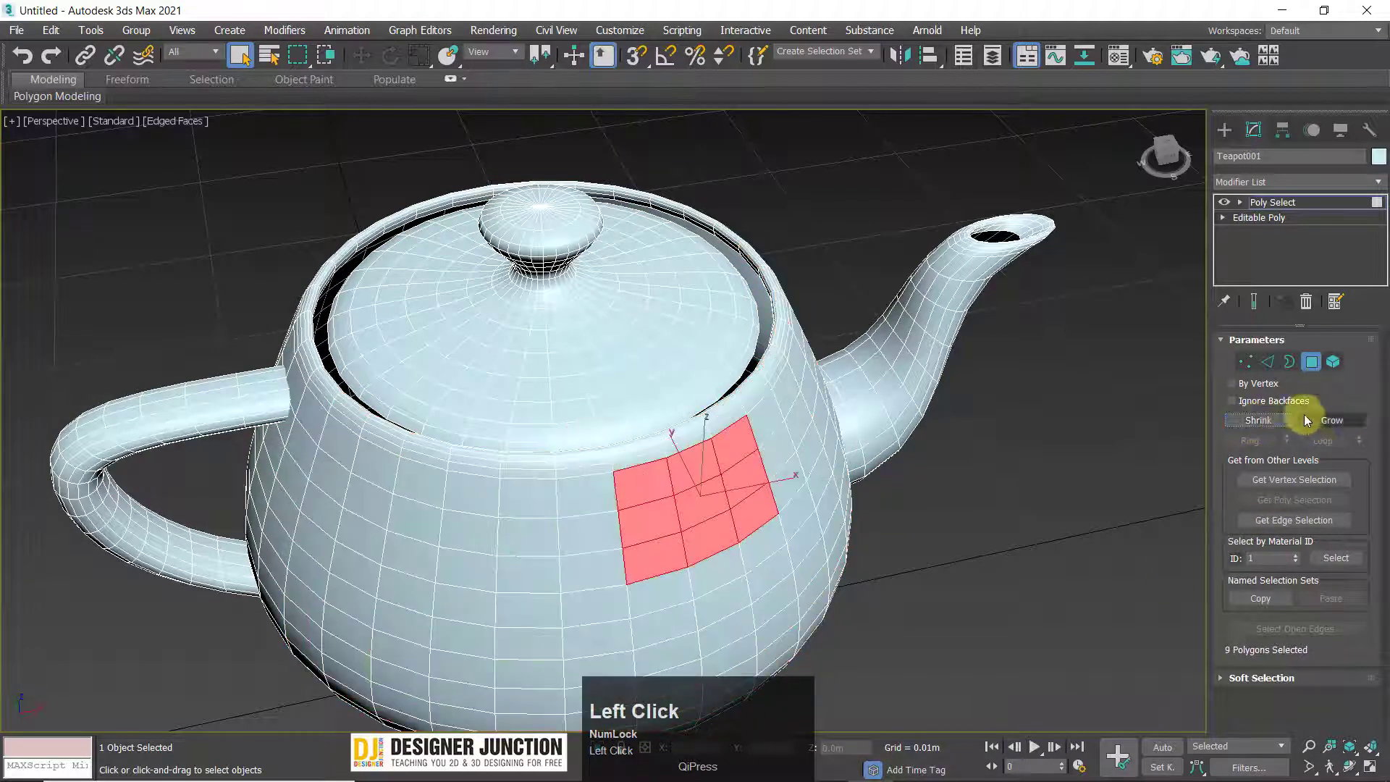
Switch Poly Select from the Vertex level to the Element level and select the teapot's whole body.
click(1245, 362)
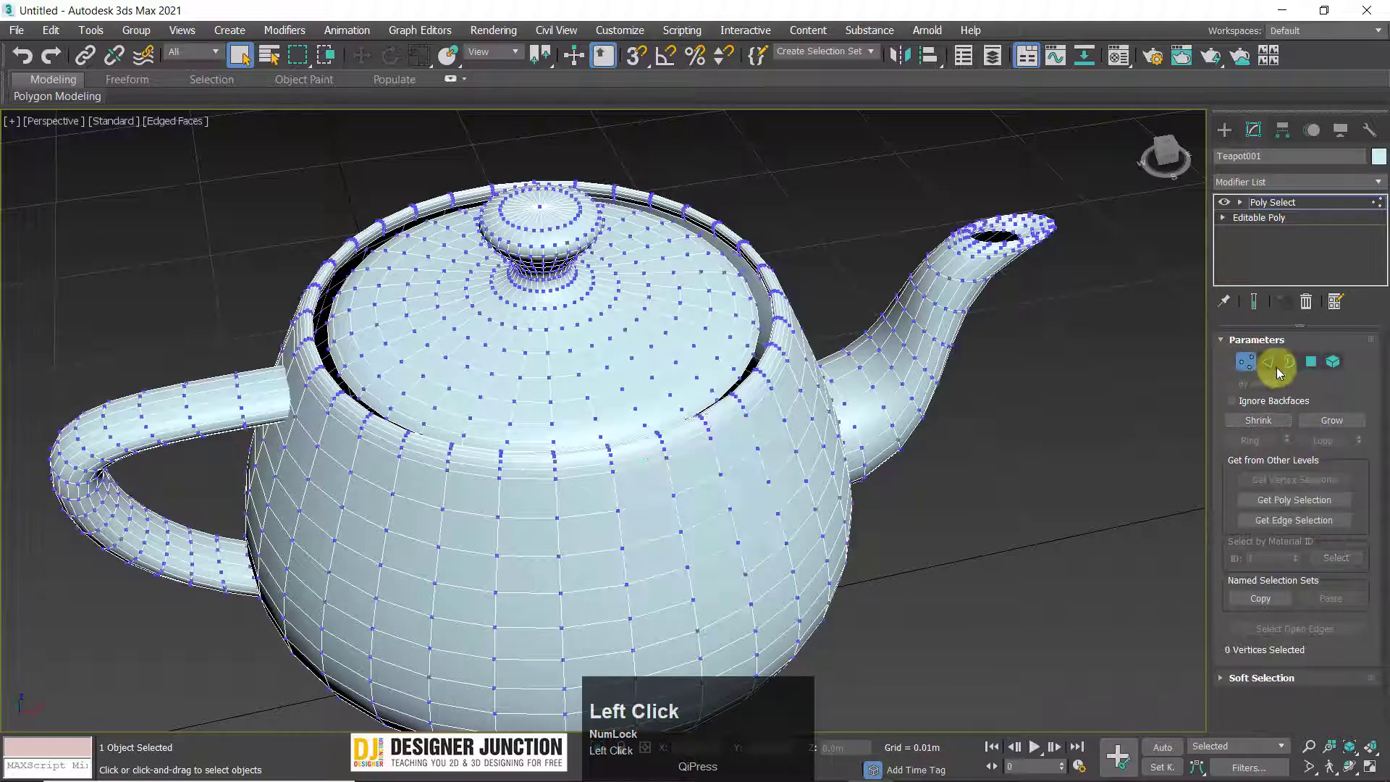
click(1319, 361)
key(5)
click(753, 585)
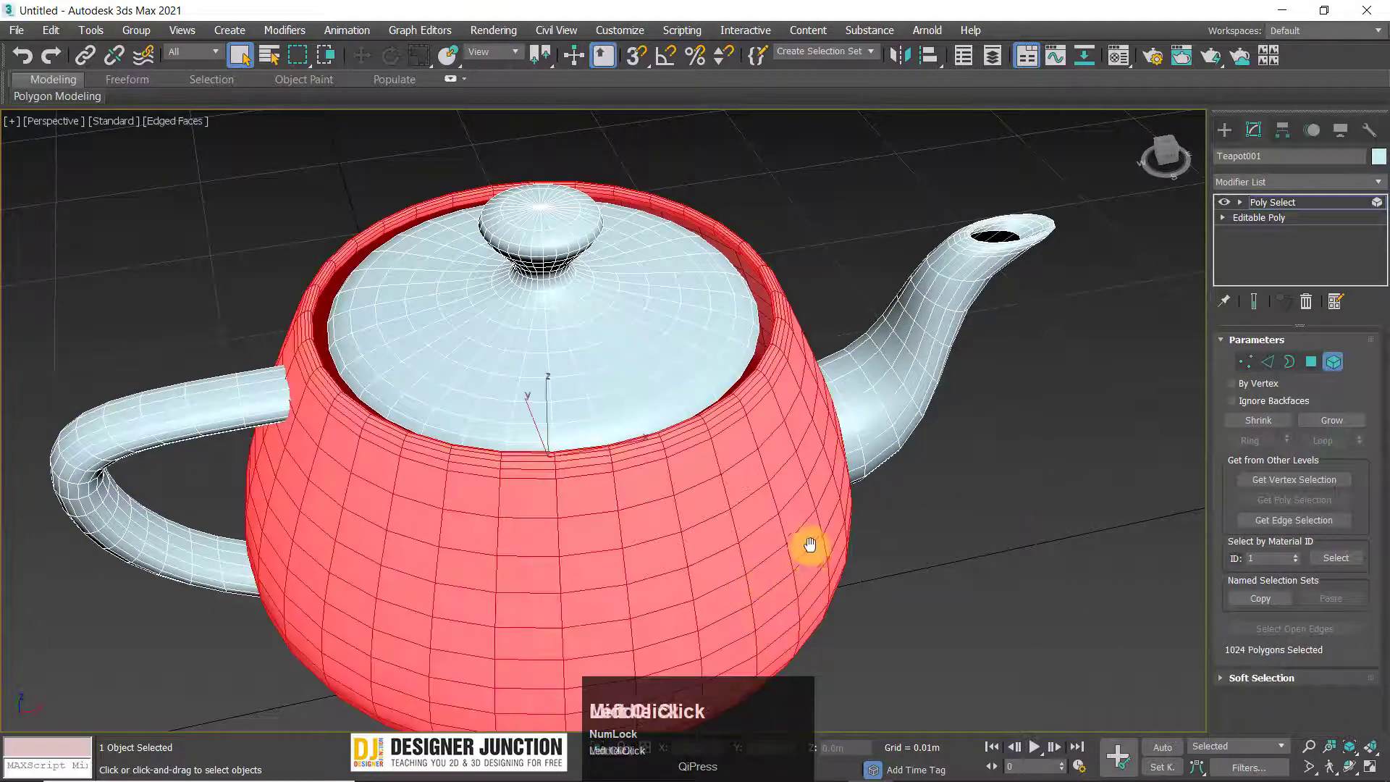
scroll(801, 502, down, 2)
middle_drag(801, 502, 749, 450)
scroll(754, 459, up, 4)
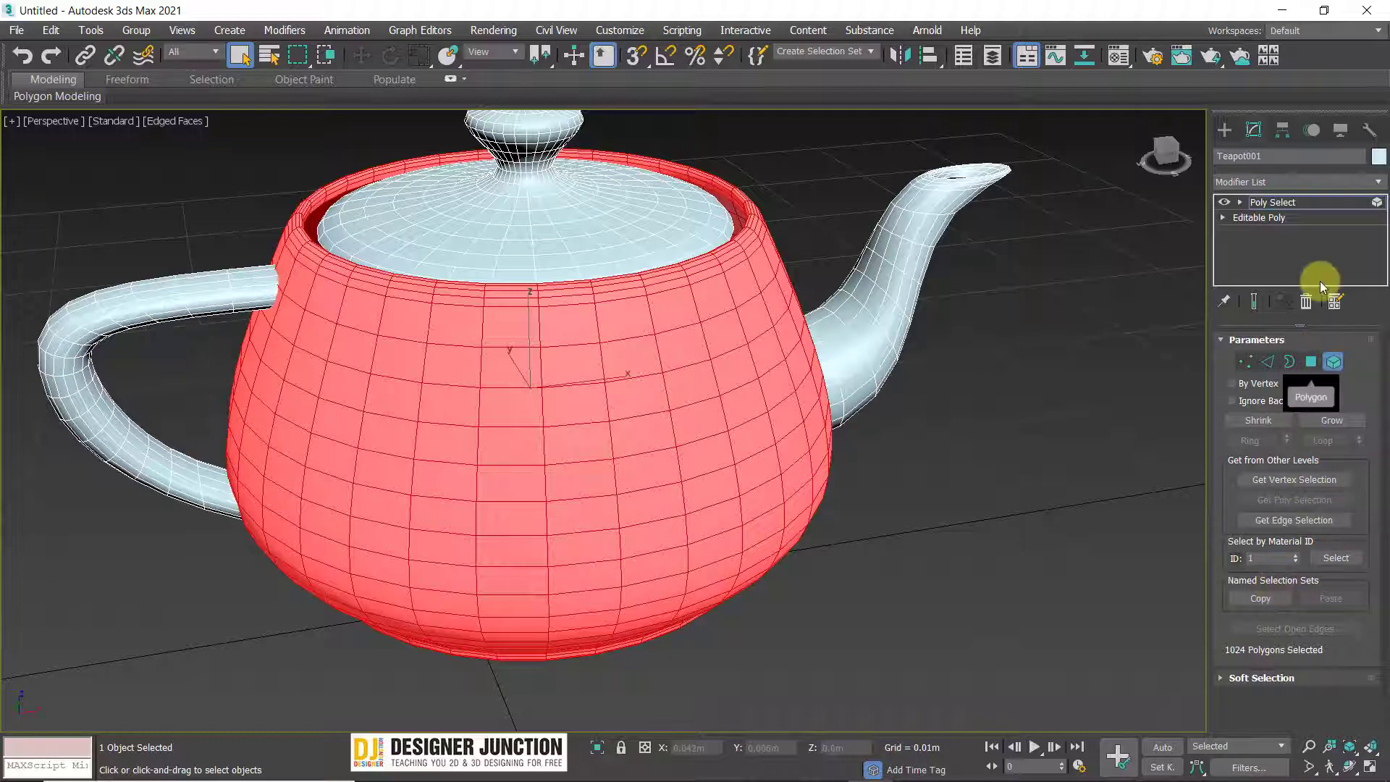
Remove the Poly Select modifier from the teapot and reselect the object.
click(1306, 300)
click(758, 486)
scroll(617, 425, down, 3)
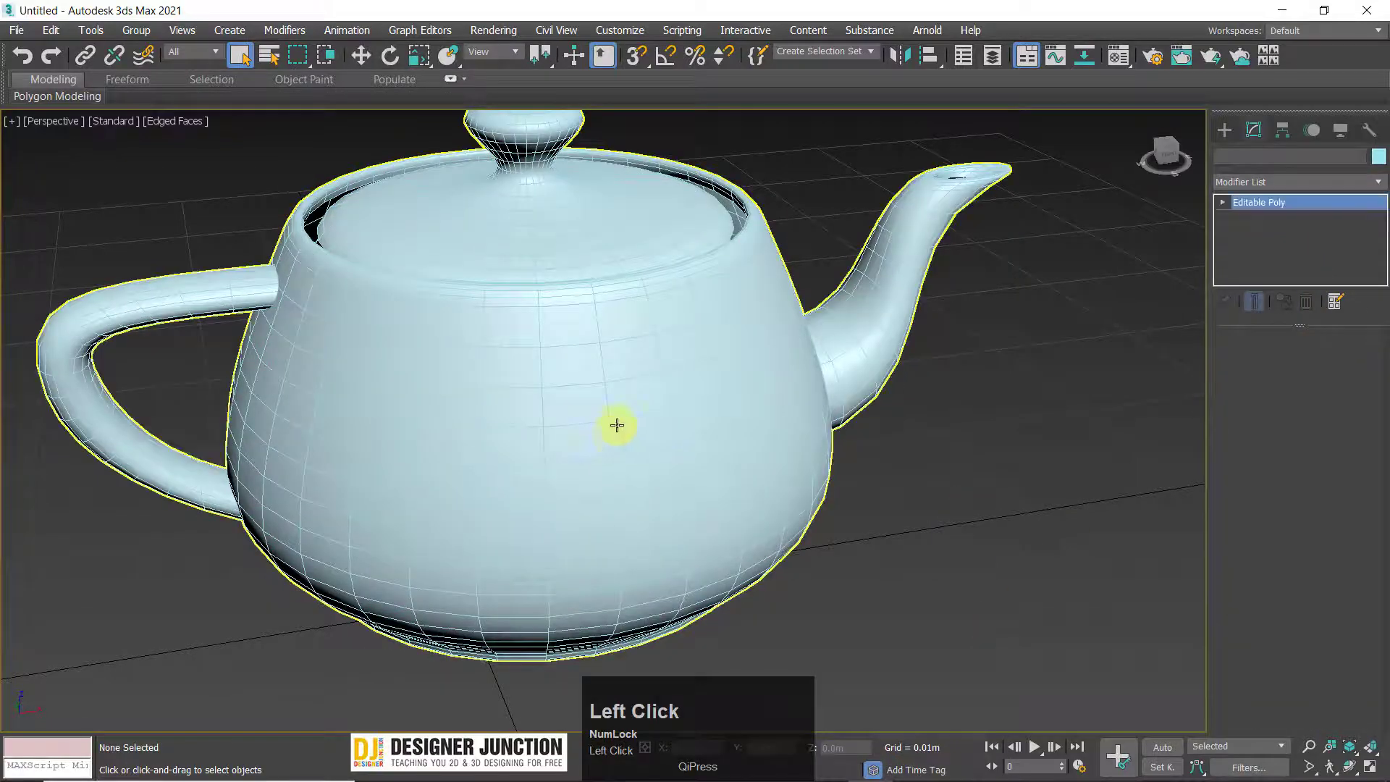
alt+middle_drag(617, 425, 621, 344)
At the Vertex level of the Editable Poly, select the vertices of the lid knob's upper part.
click(1243, 362)
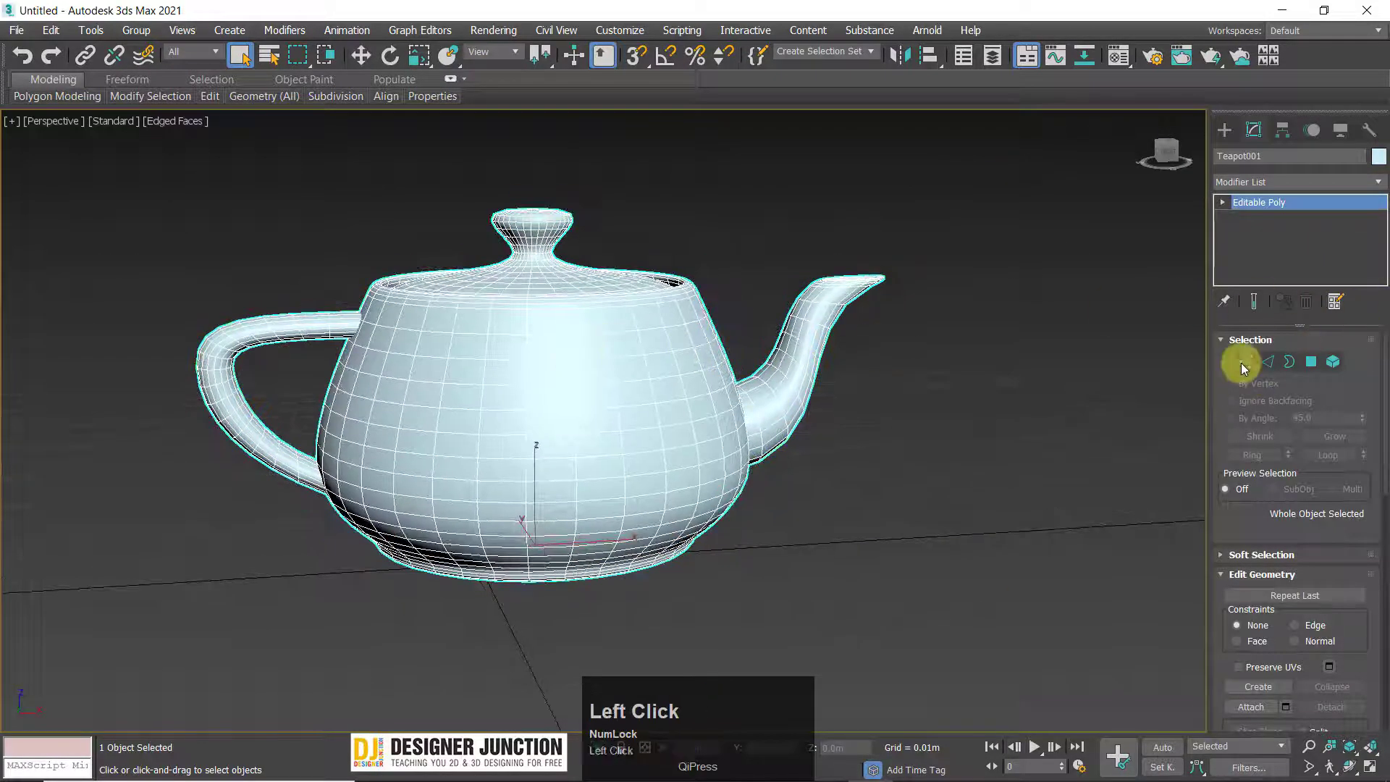
drag(906, 352, 910, 357)
scroll(520, 228, up, 5)
scroll(587, 189, down, 5)
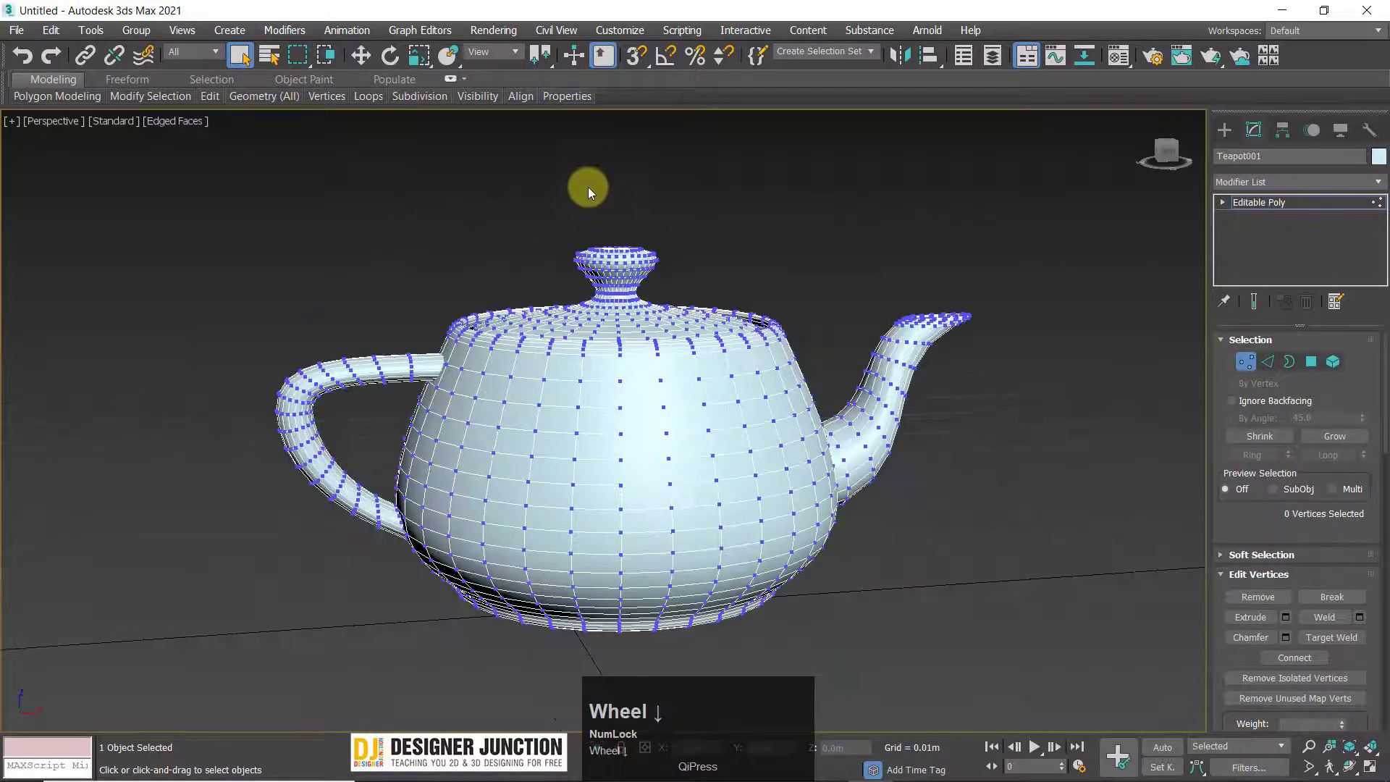
middle_drag(586, 189, 583, 307)
scroll(568, 239, up, 5)
scroll(583, 308, down, 3)
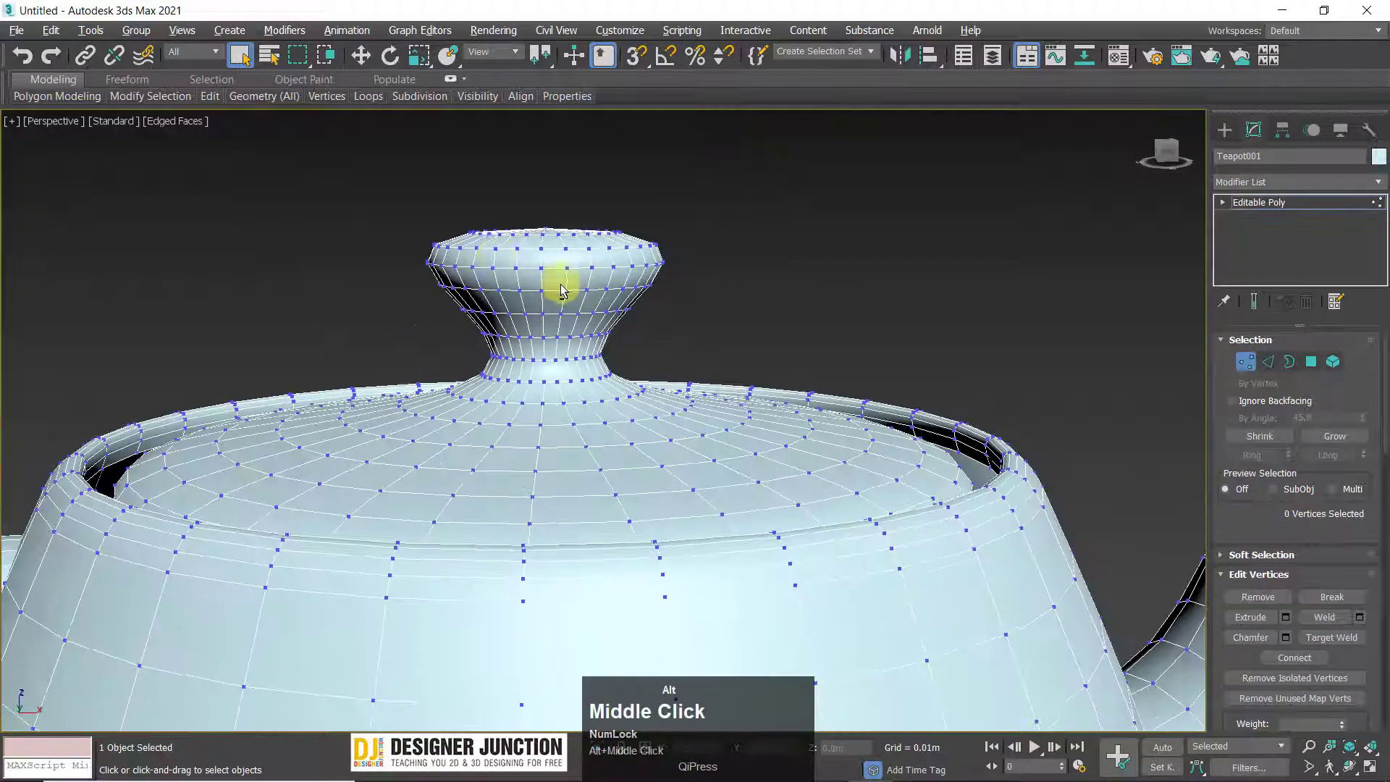
drag(341, 164, 769, 328)
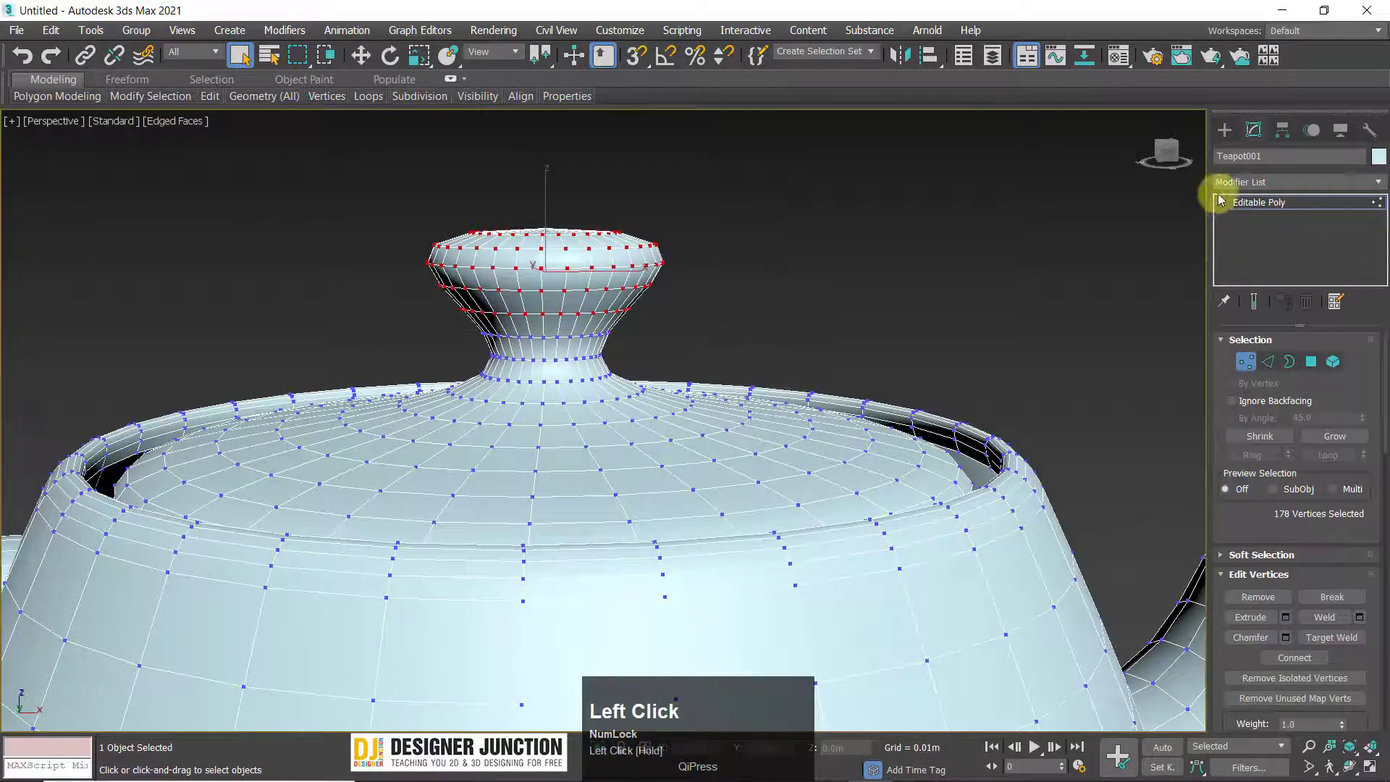
Add a Poly Select modifier above the Editable Poly and enter its Vertex level.
click(1228, 181)
click(1245, 266)
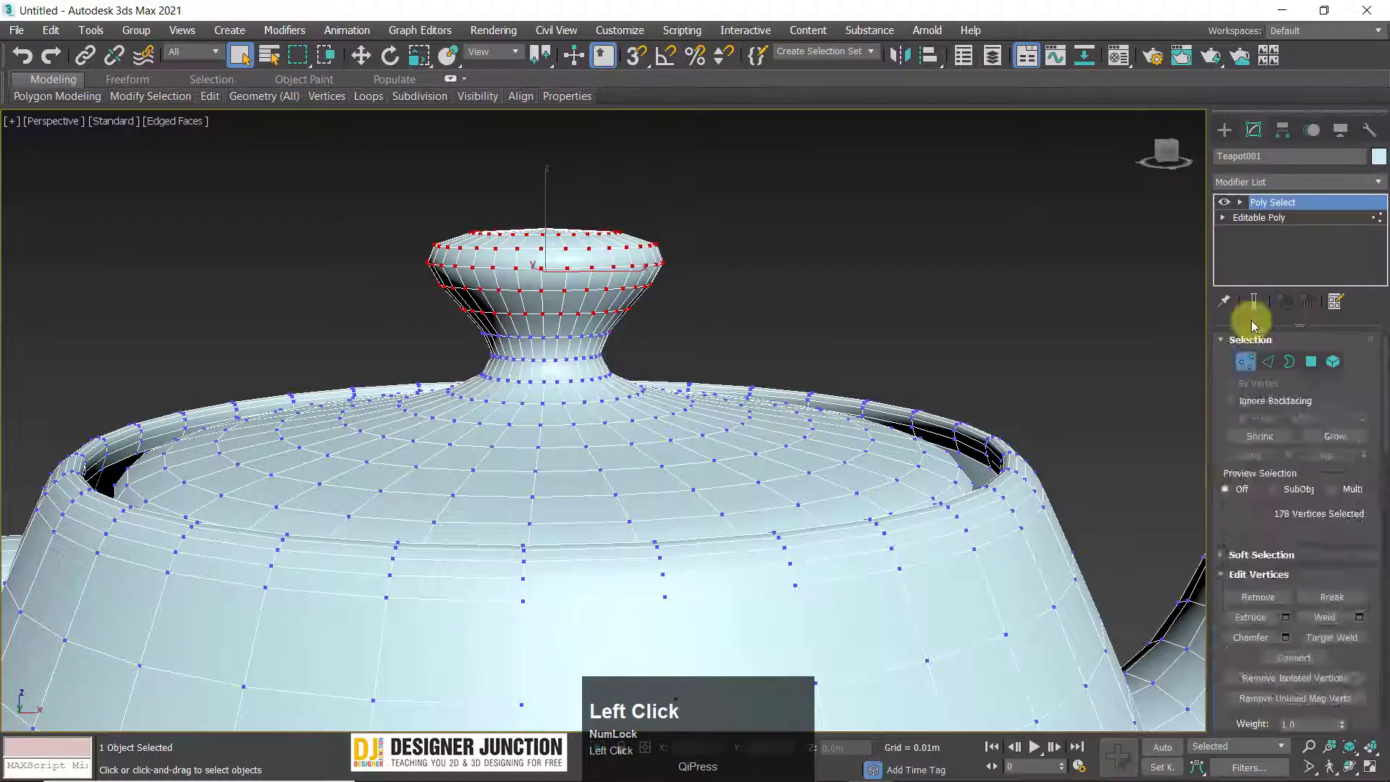
scroll(760, 323, down, 5)
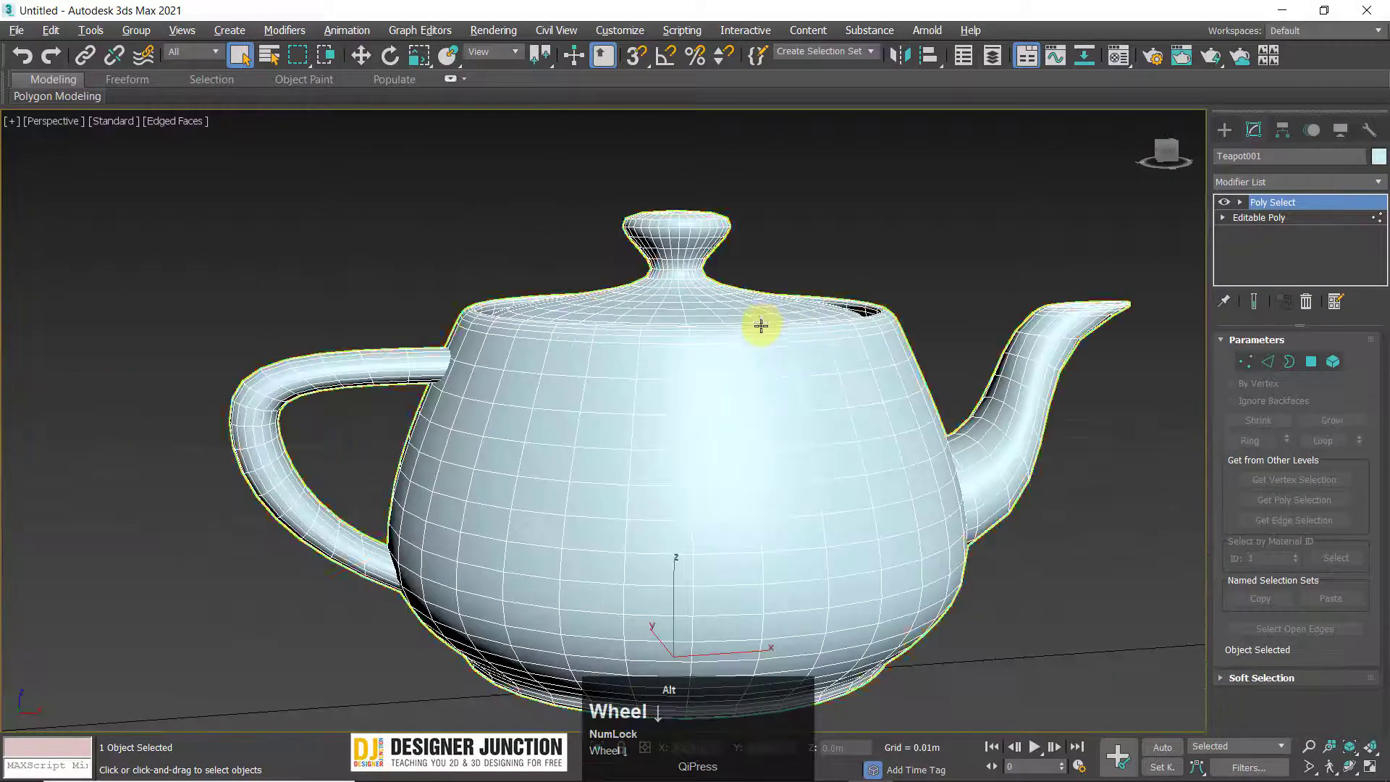
alt+middle_drag(760, 323, 772, 338)
click(1252, 364)
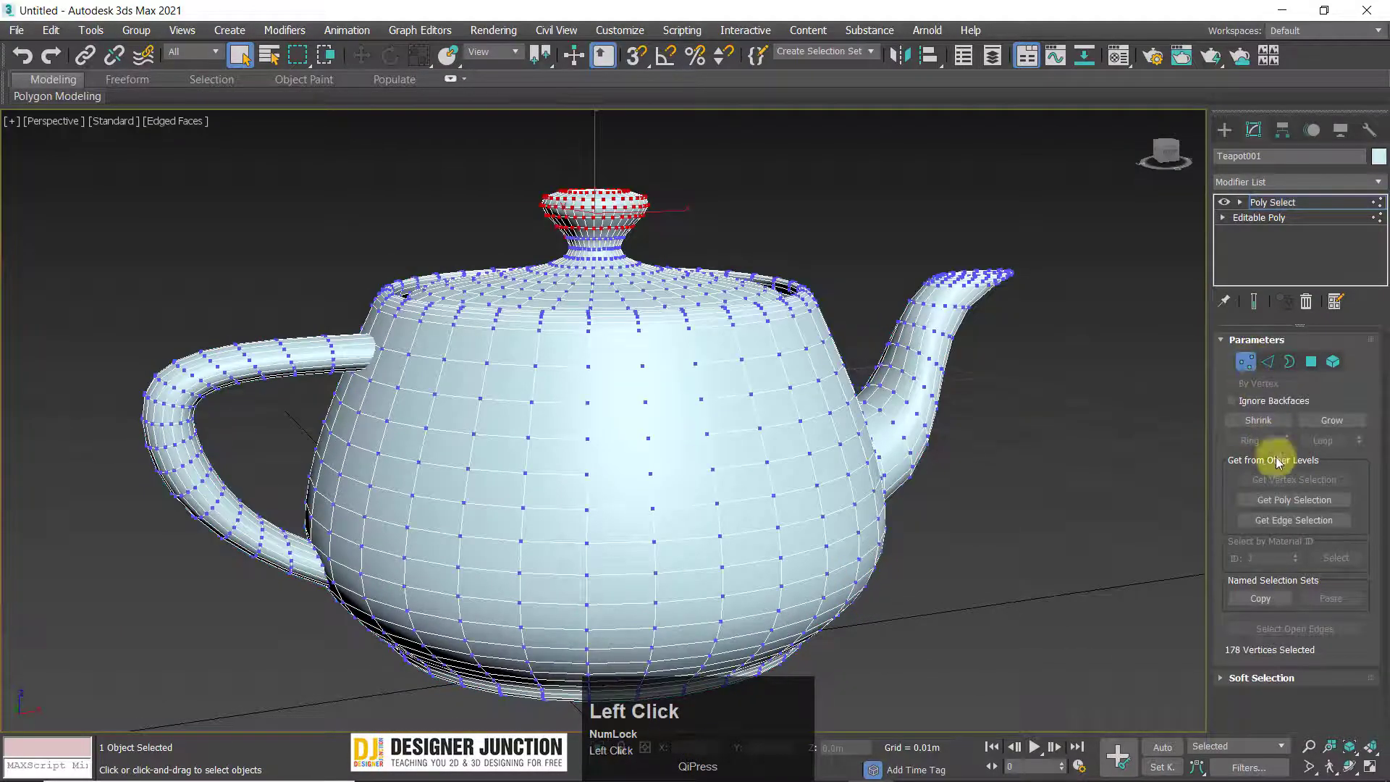
At the Edge level of Poly Select, select the knob's edges by getting the vertex selection.
click(1268, 362)
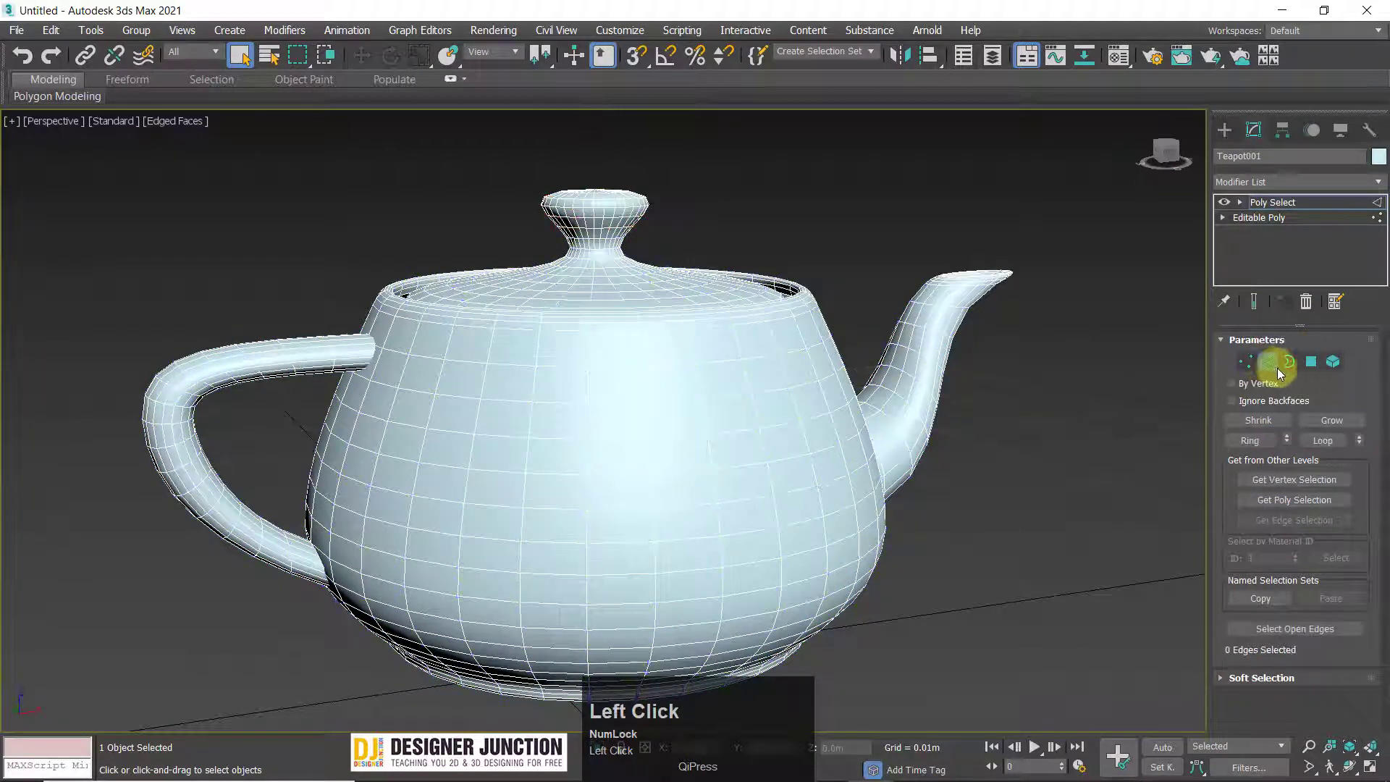
click(1245, 362)
click(1269, 362)
click(1295, 480)
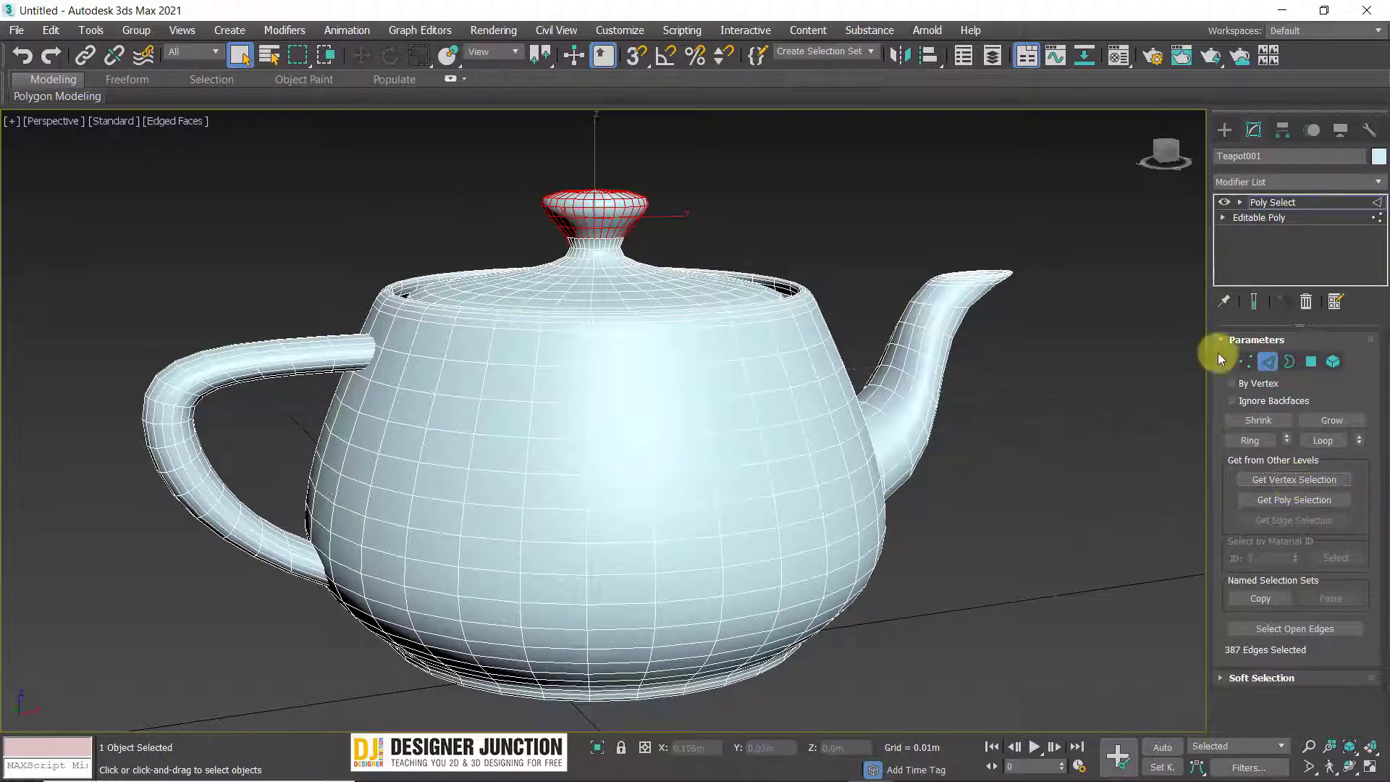
At the Polygon level, clear the lid's polygon selection and get the knob's polygons from the vertex selection.
click(1312, 362)
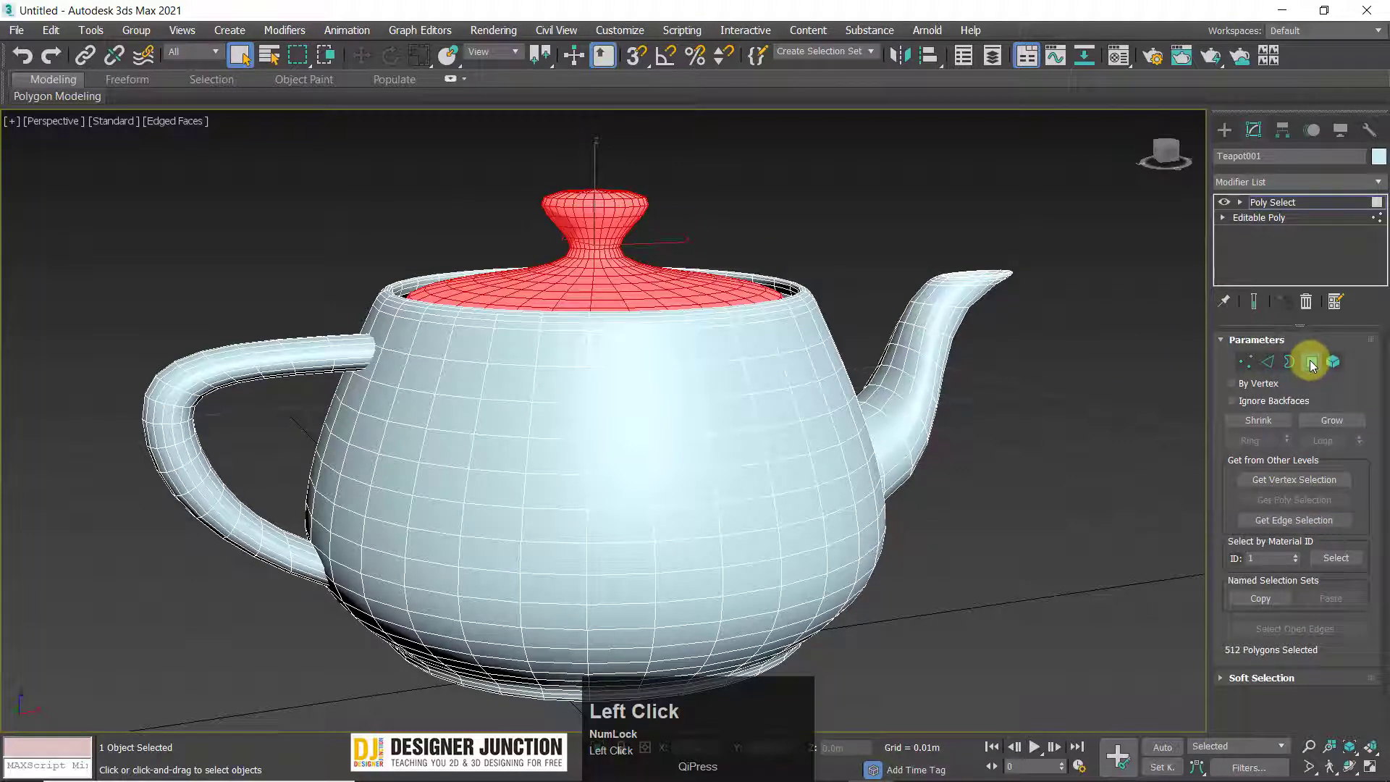
click(1051, 485)
click(1270, 482)
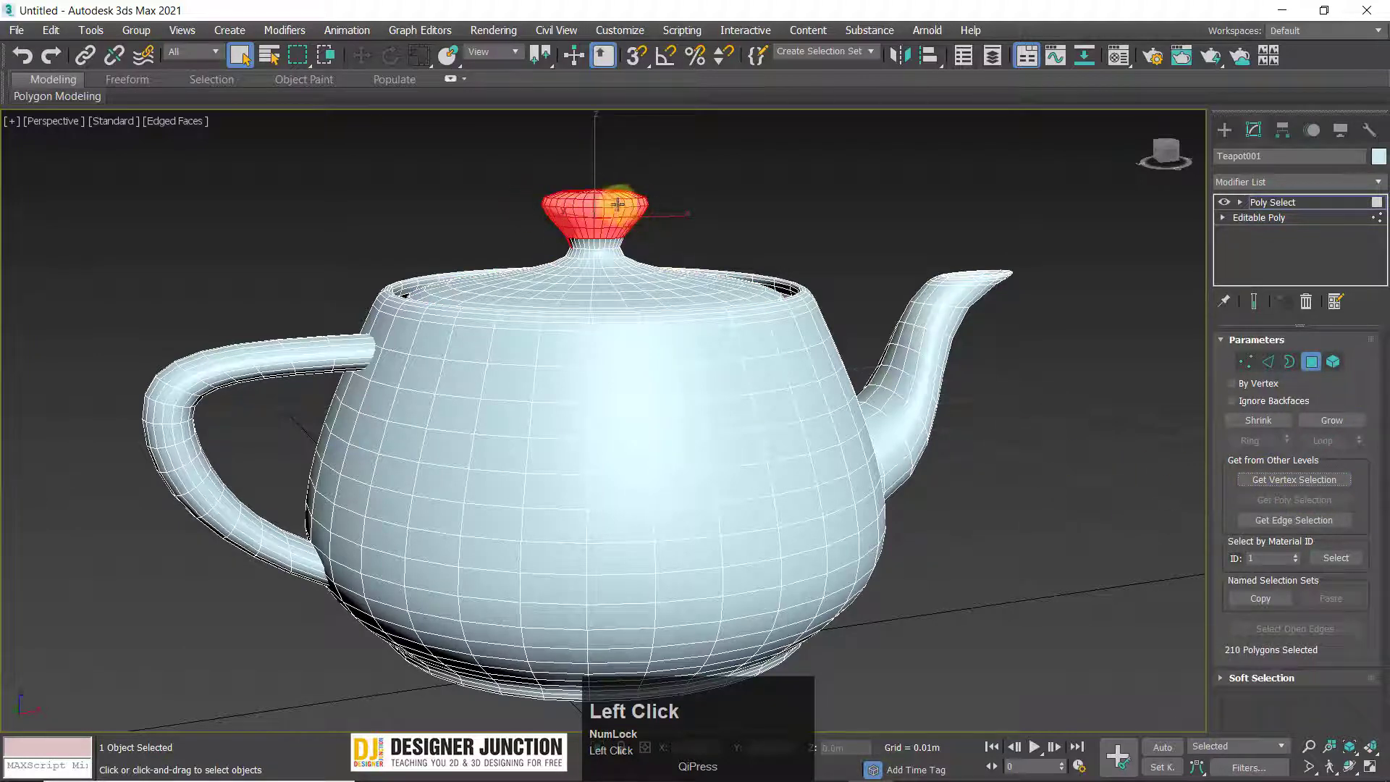
Clear the polygon selection and delete the Poly Select modifier from the stack.
click(1313, 361)
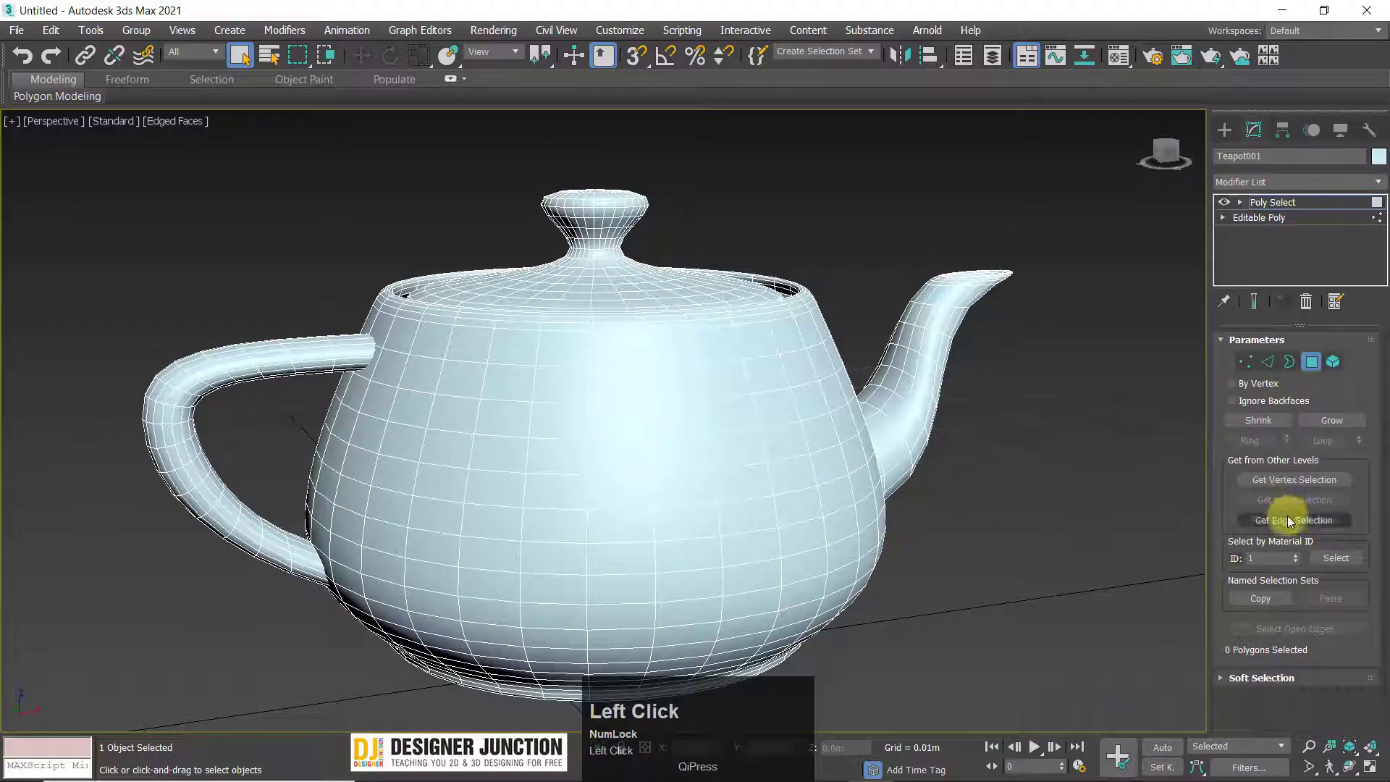
click(1306, 304)
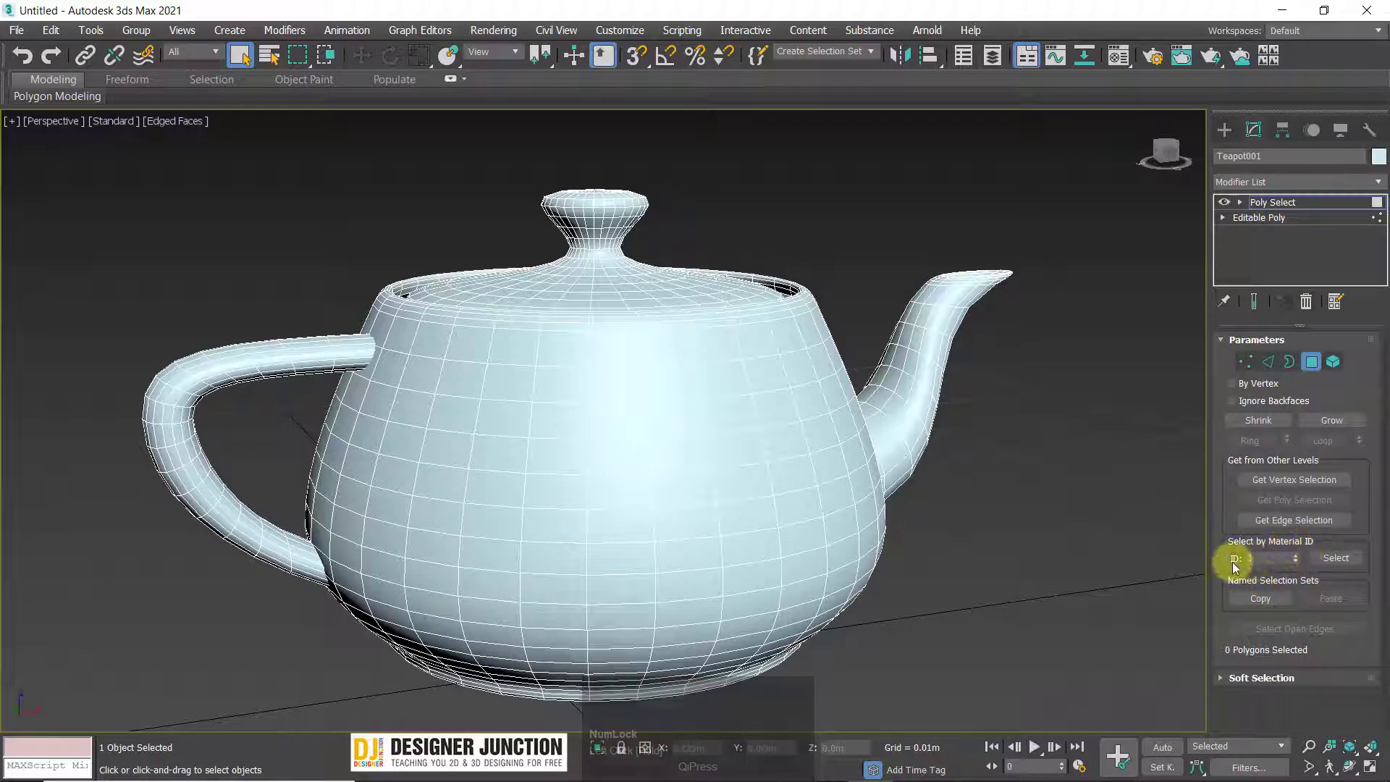
click(1306, 301)
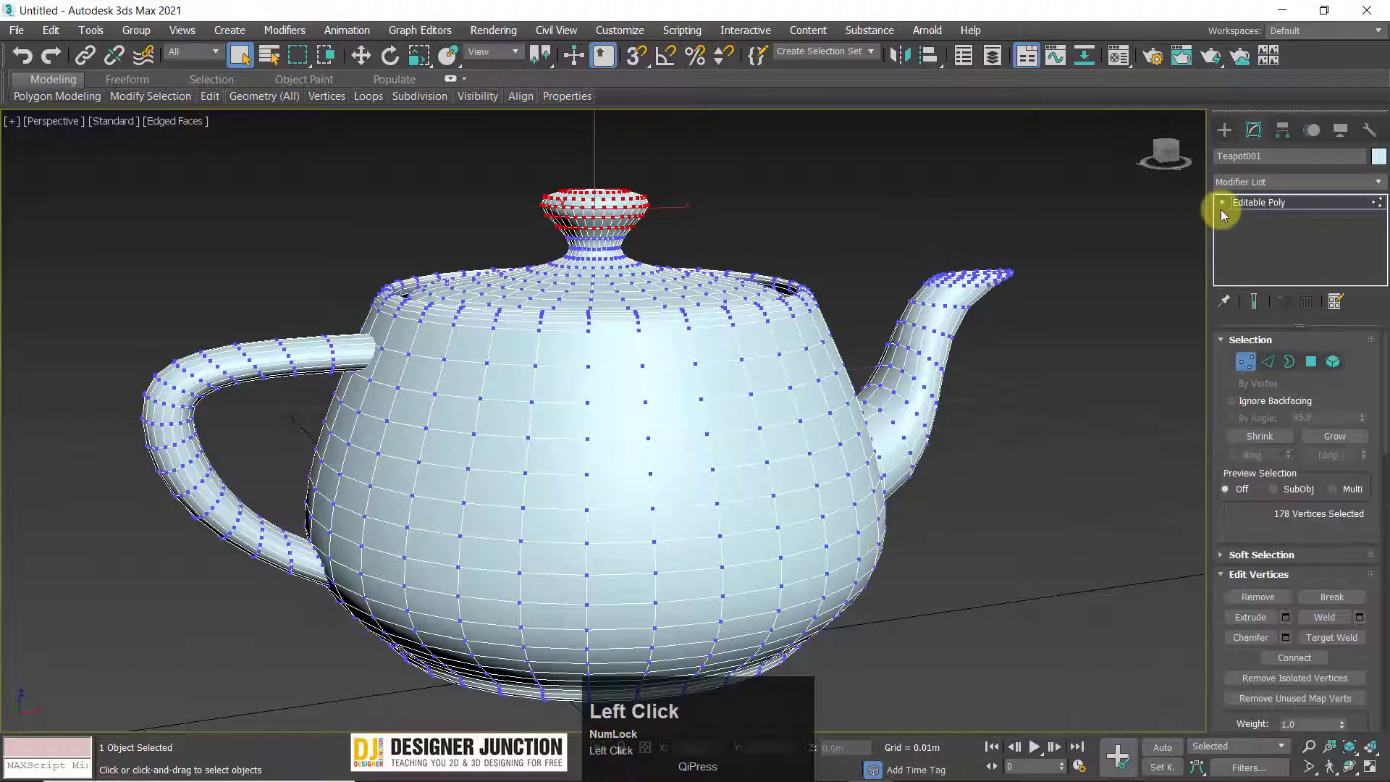
At the Element level of the Editable Poly, select the teapot's body, spout, lid and handle one after another.
drag(1240, 522, 1296, 2)
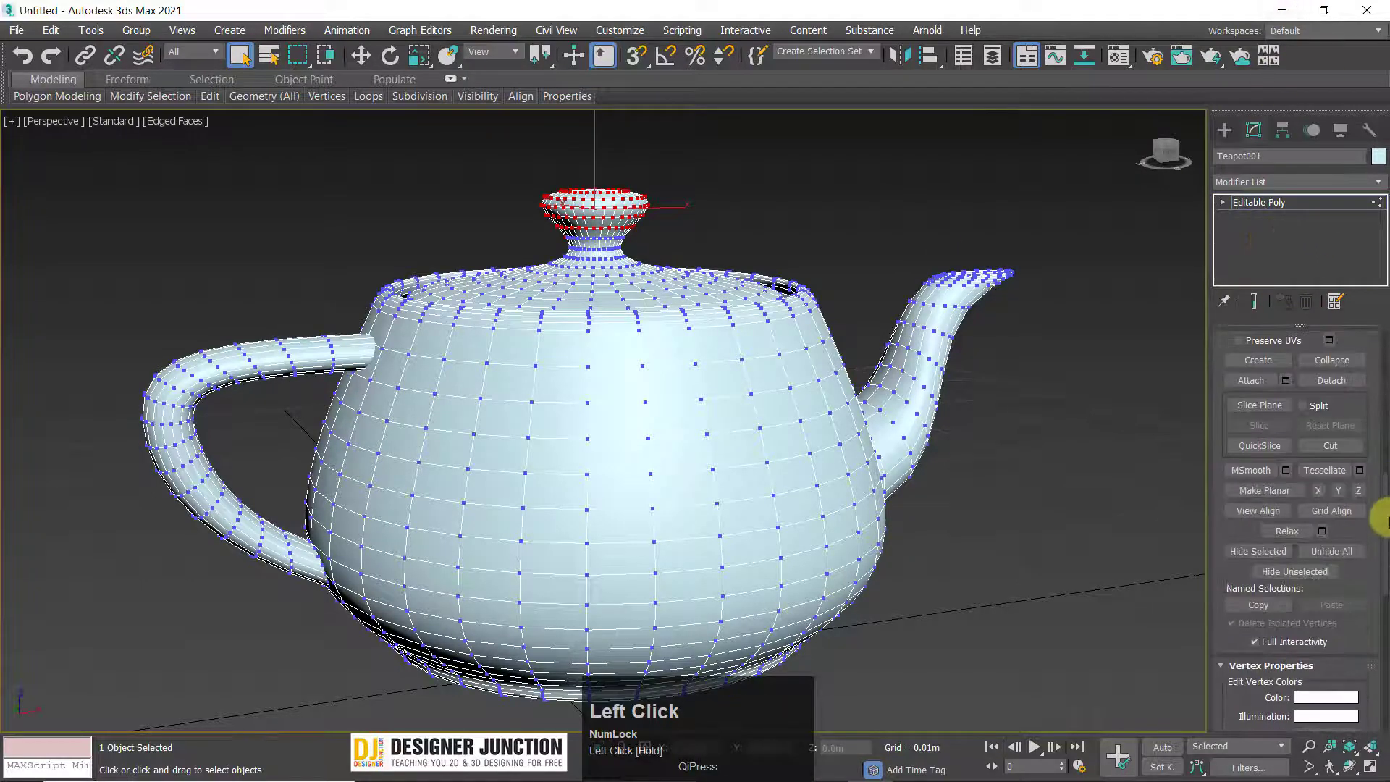
drag(1359, 580, 1350, 253)
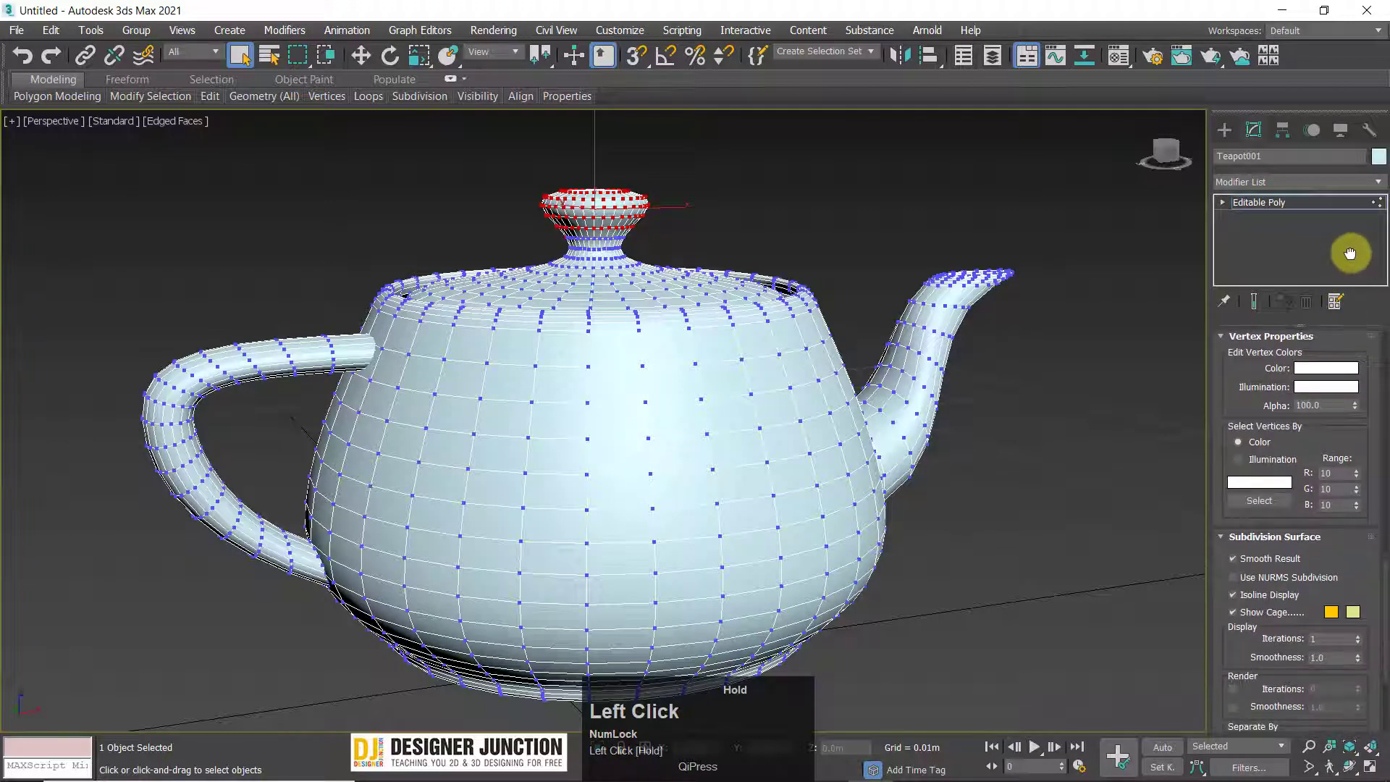
drag(1338, 579, 1341, 475)
click(1260, 202)
click(1256, 265)
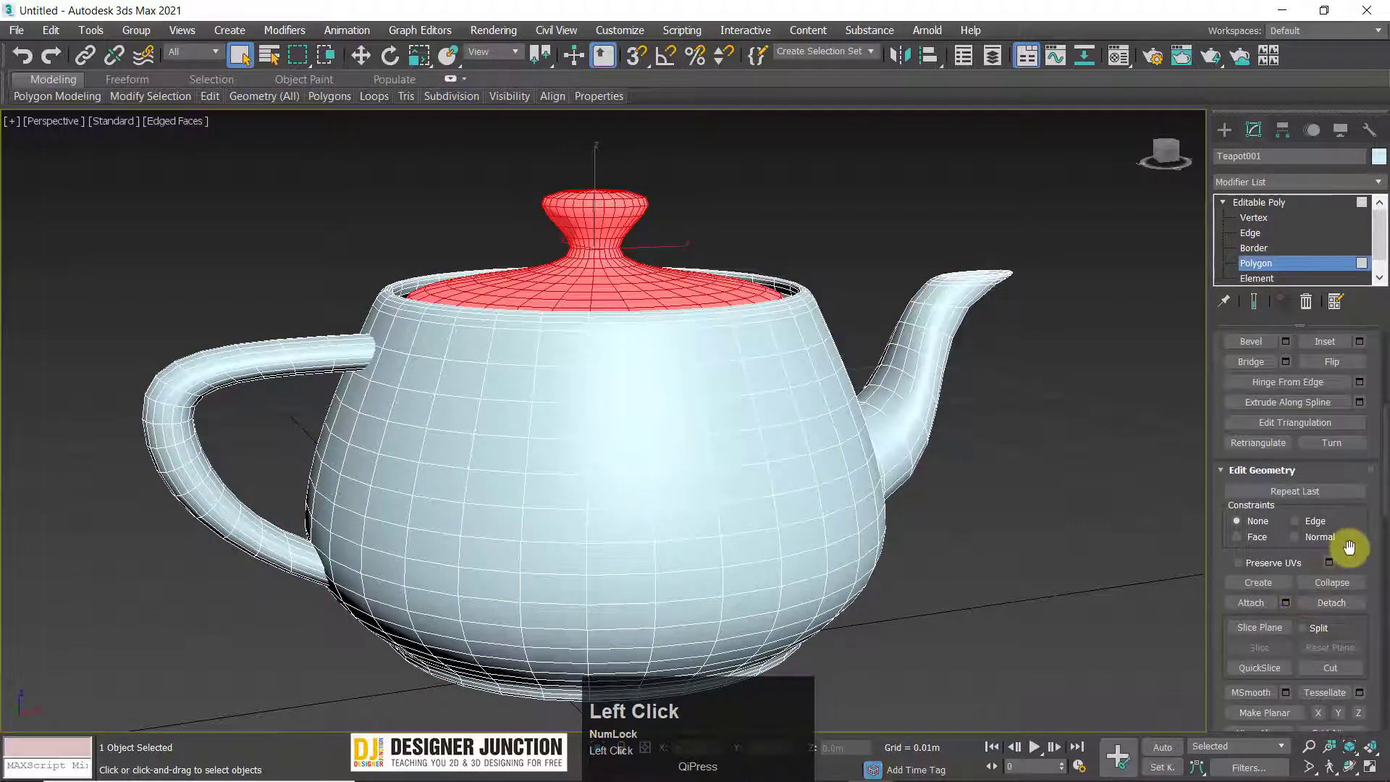
click(1257, 278)
click(613, 462)
click(922, 319)
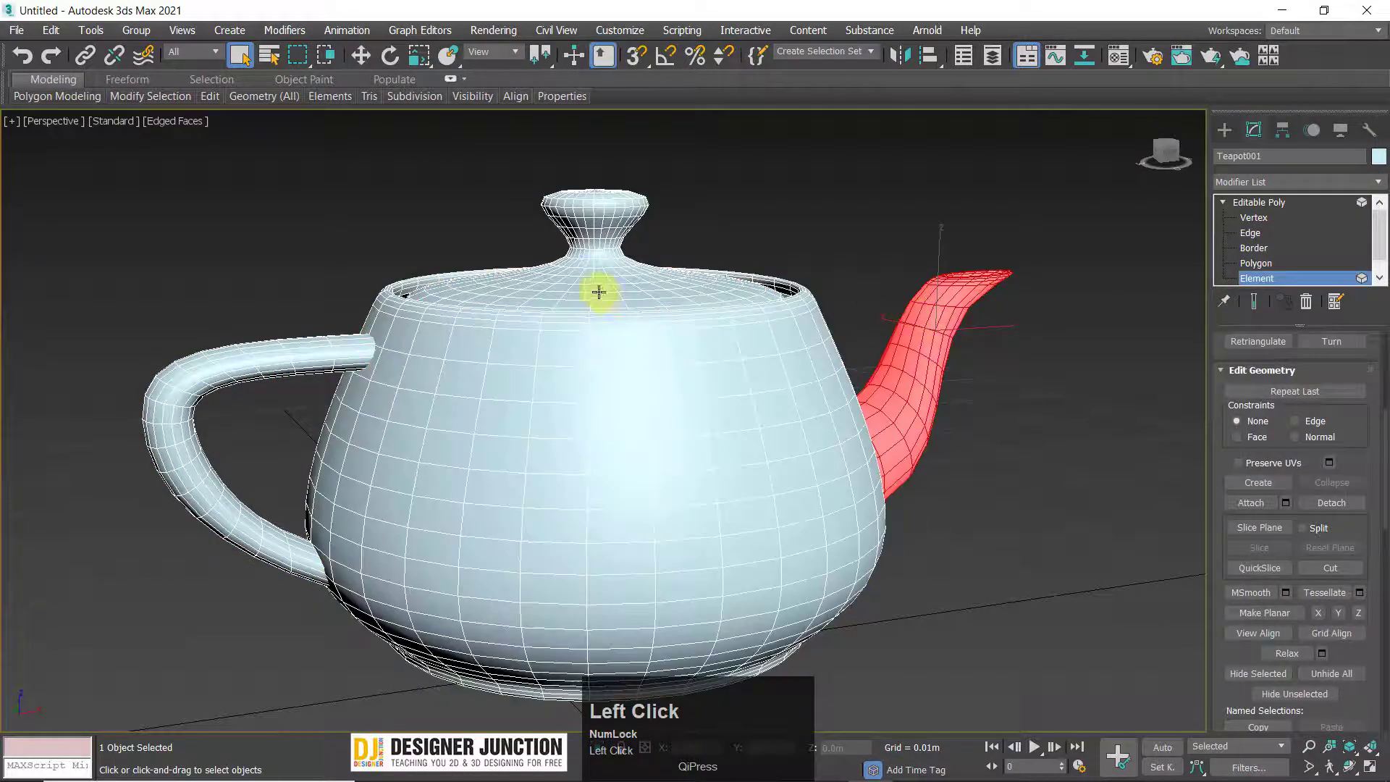
click(595, 287)
click(267, 357)
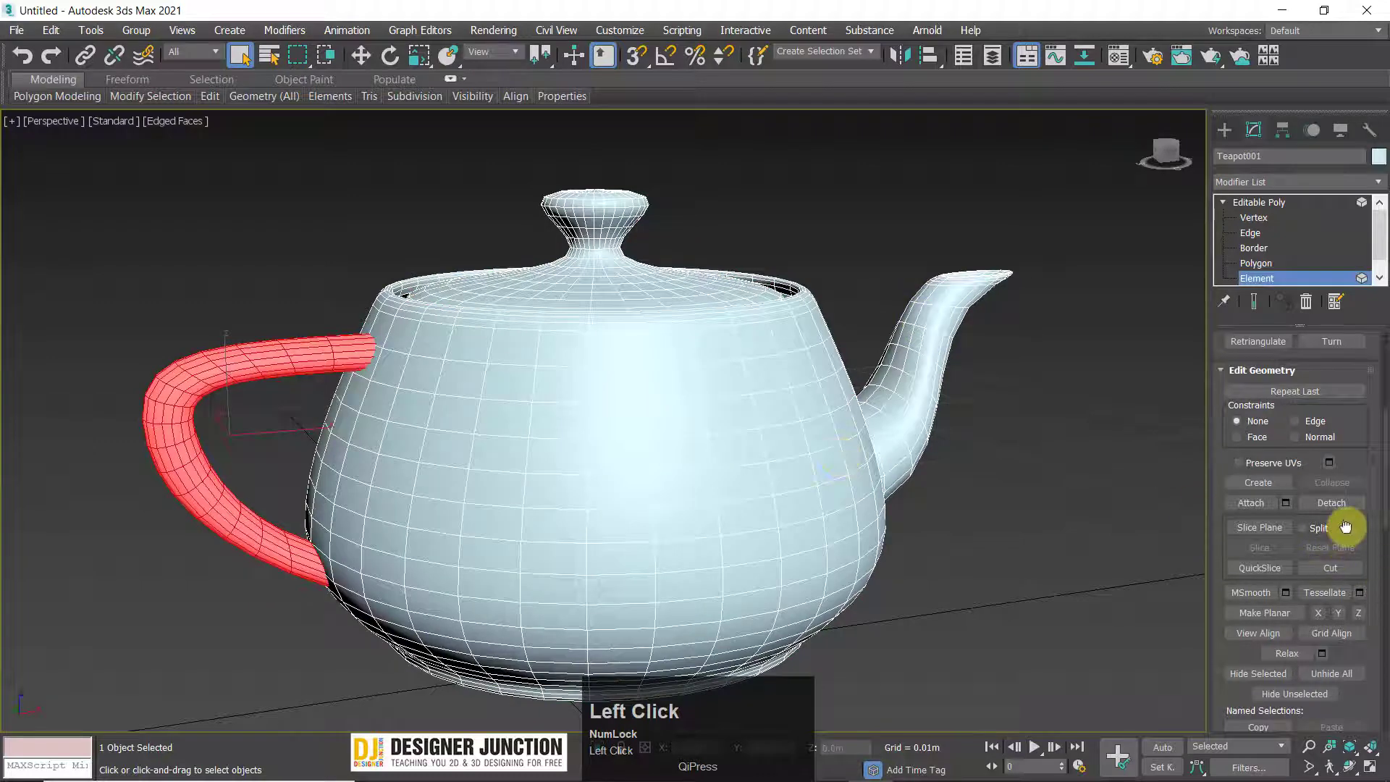
With the handle element selected, open its Set ID value in the polygon material ID settings for editing.
scroll(1345, 526, up, 5)
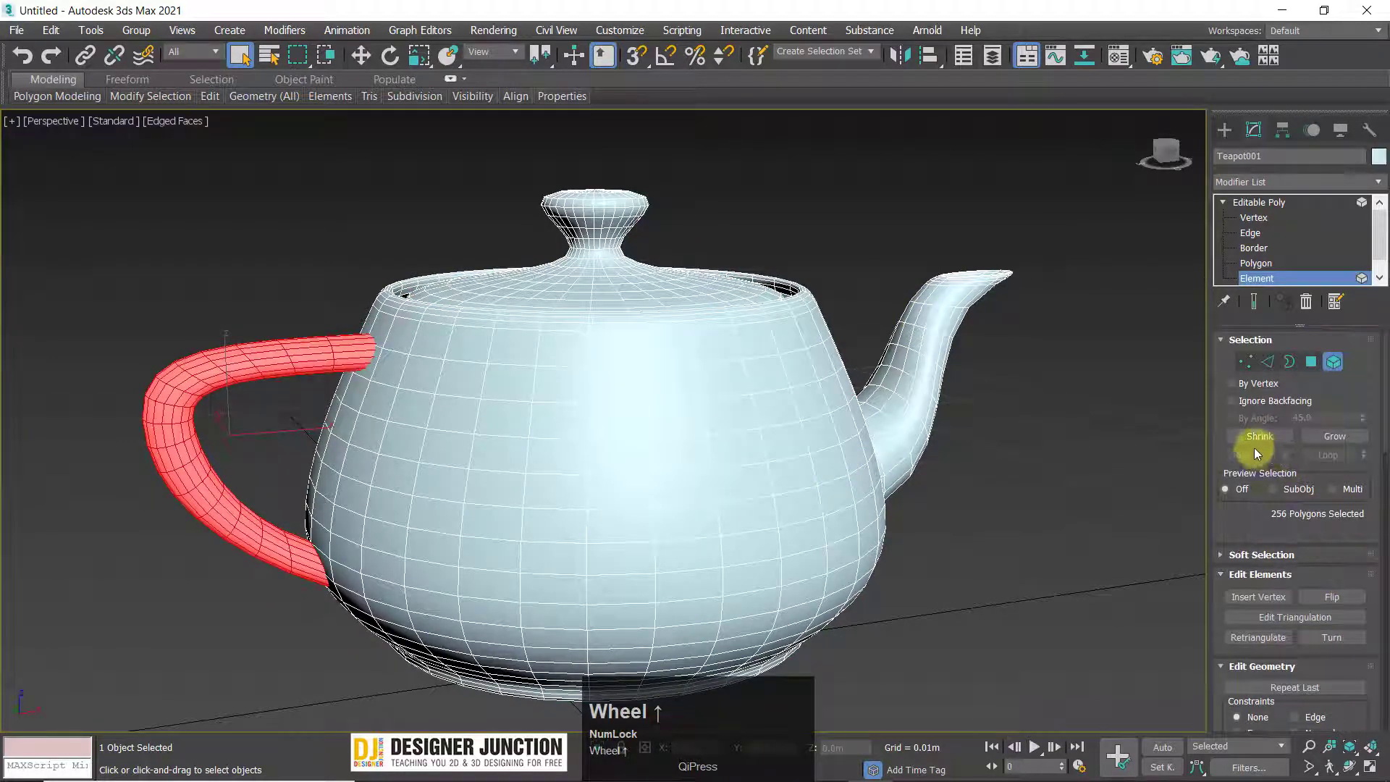
mouse_move(1289, 544)
mouse_down()
mouse_move(1328, 367)
mouse_move(1312, 302)
mouse_up()
drag(1349, 489, 1302, 162)
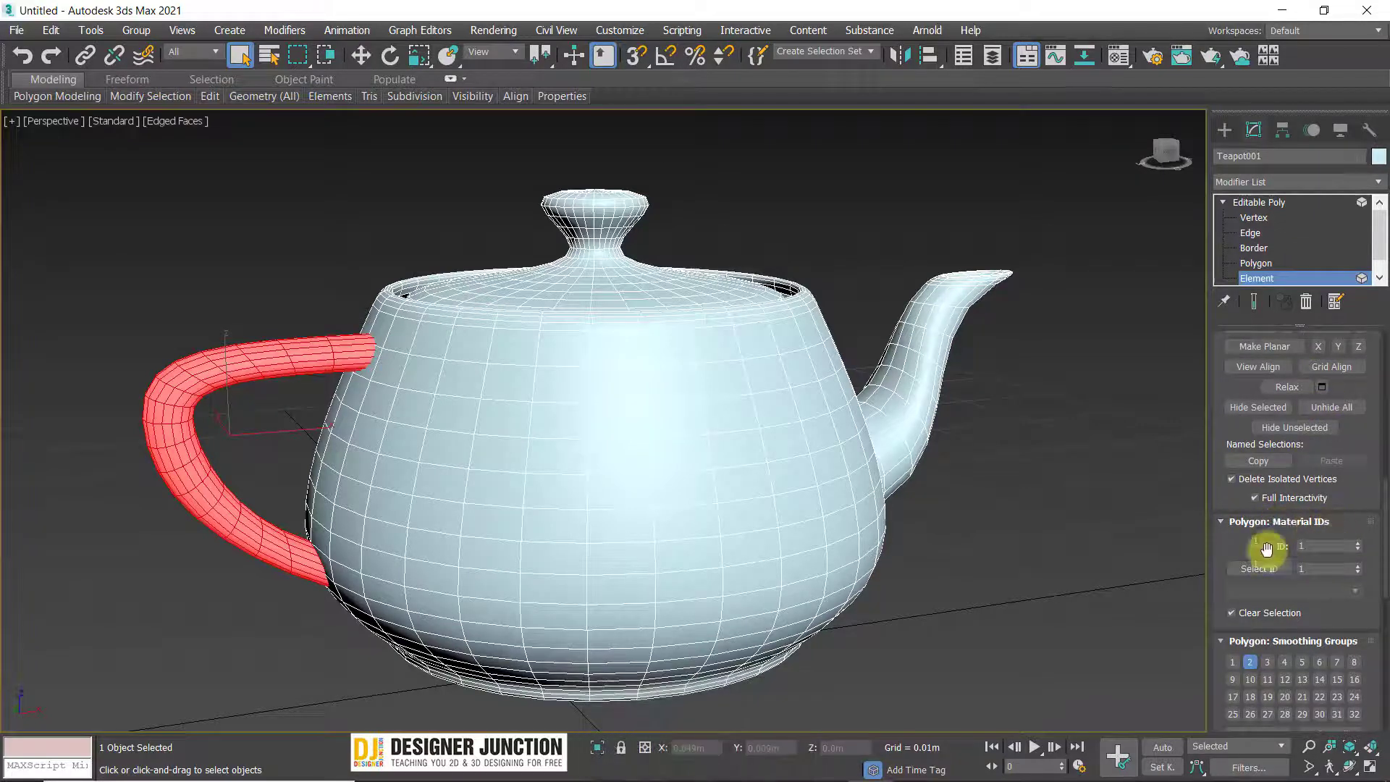
middle_drag(645, 411, 580, 398)
click(198, 376)
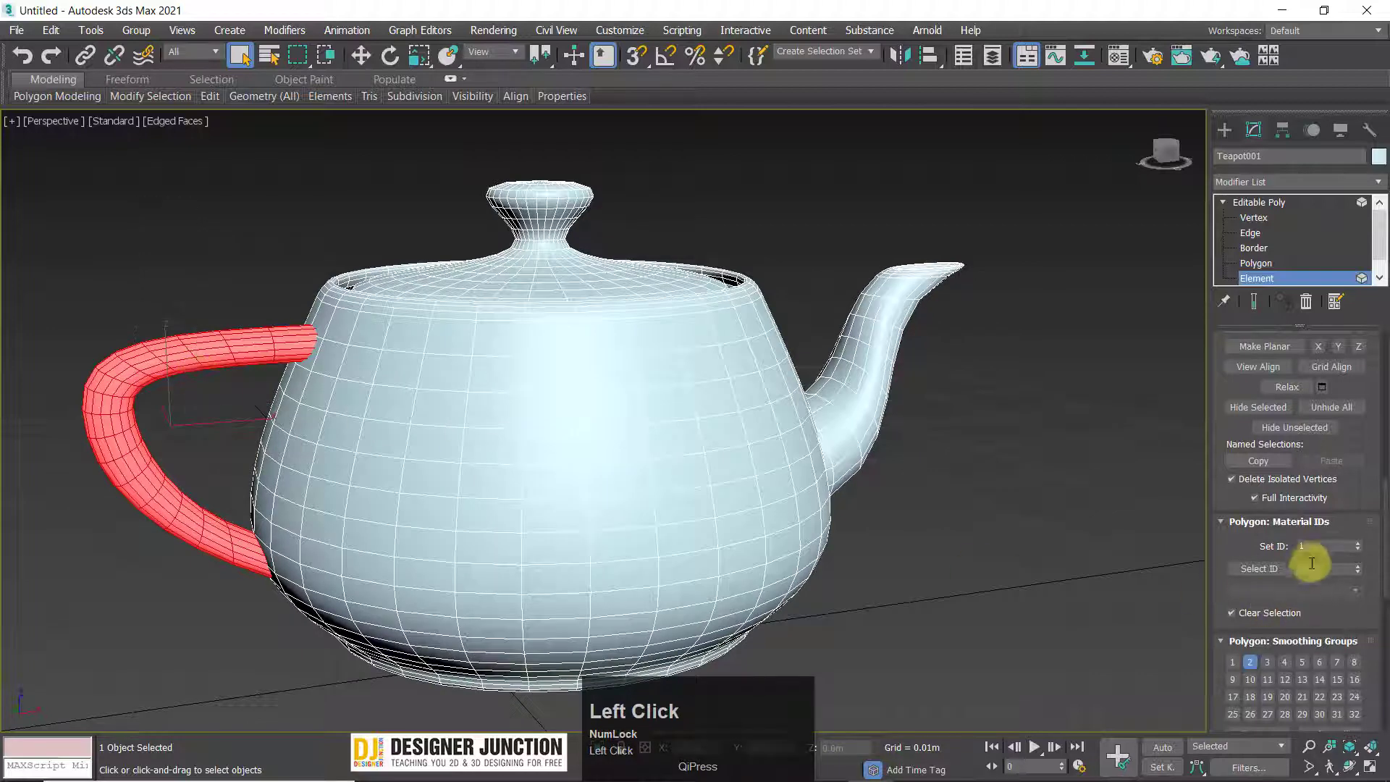
click(1332, 545)
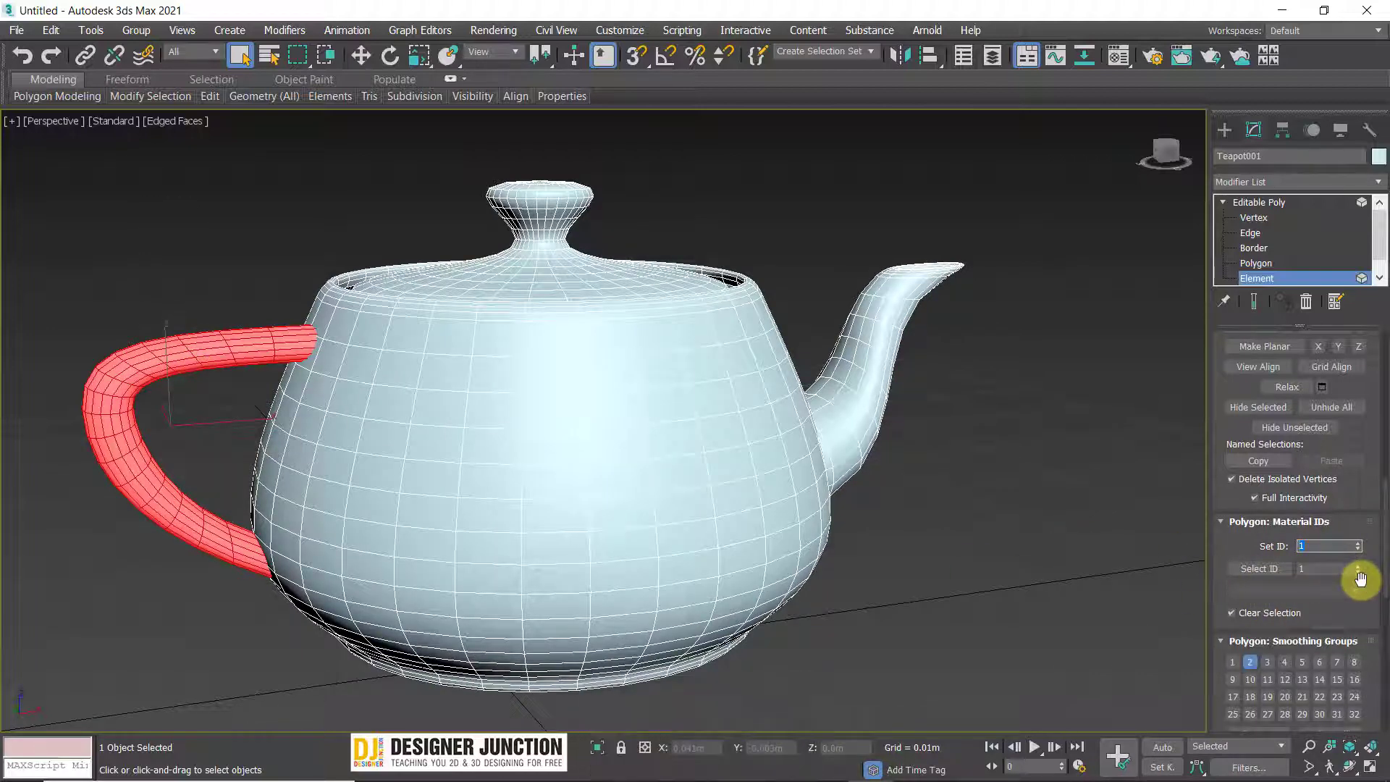
Set the material ID of the body element to 2 and of the lid element to 3.
click(713, 428)
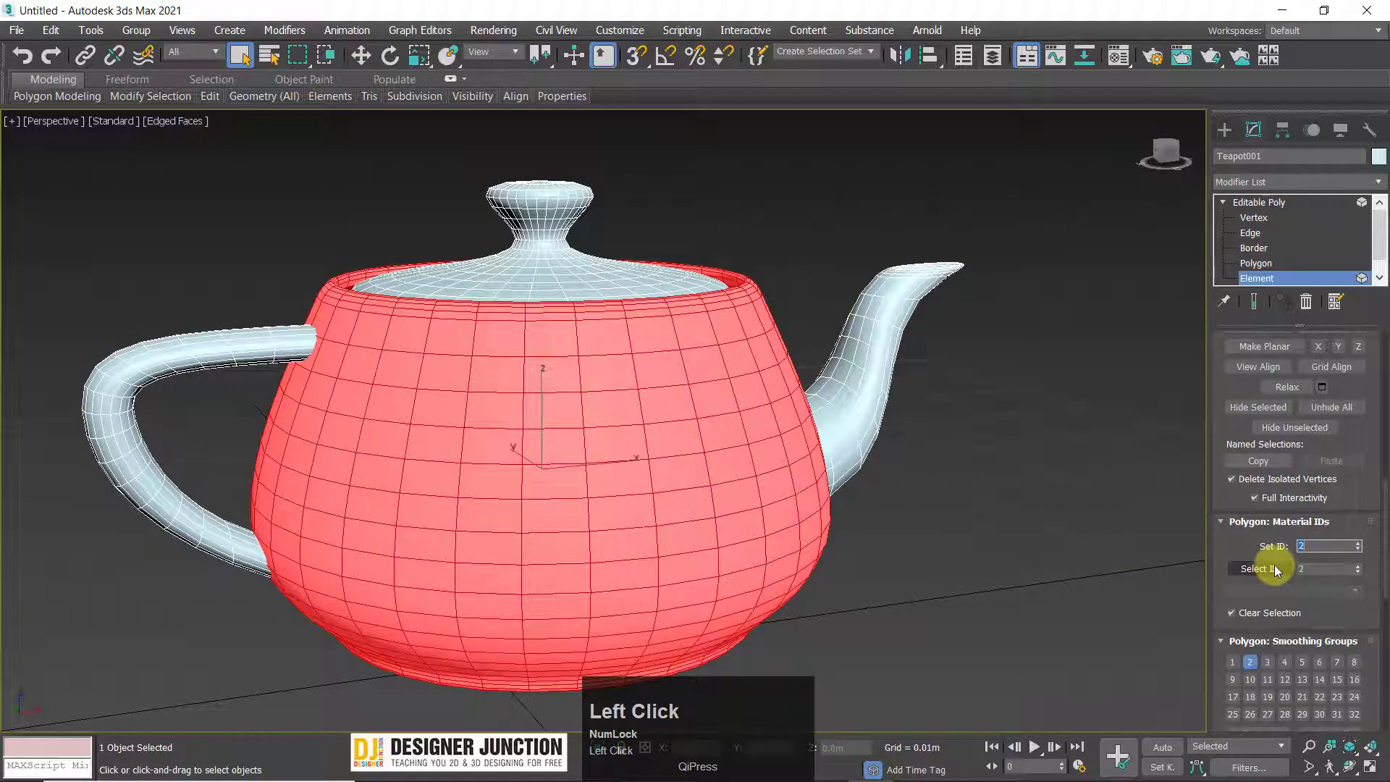
click(528, 242)
click(1312, 547)
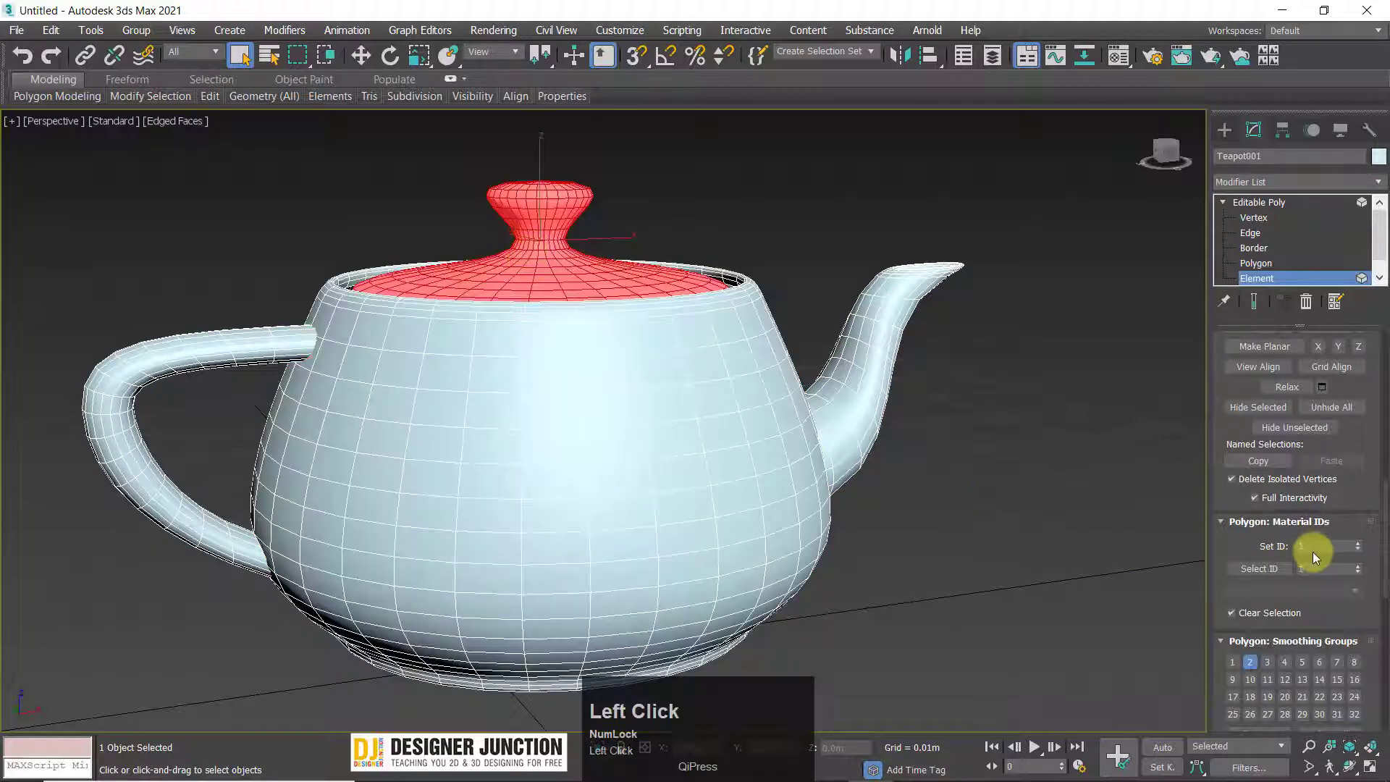
text(3)
key(Return)
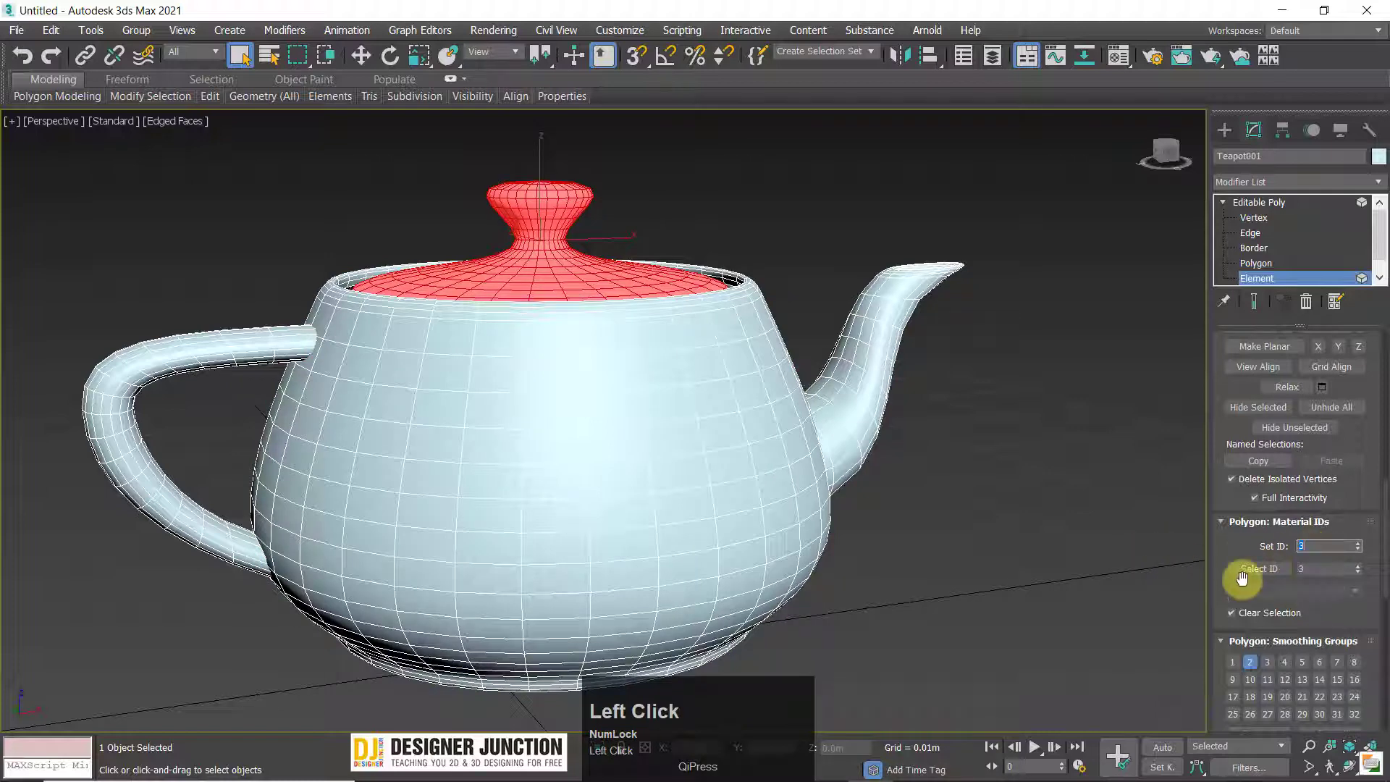
Set the spout element's material ID to 4 and reselect the body, lid, spout and handle in turn to check their IDs.
click(881, 360)
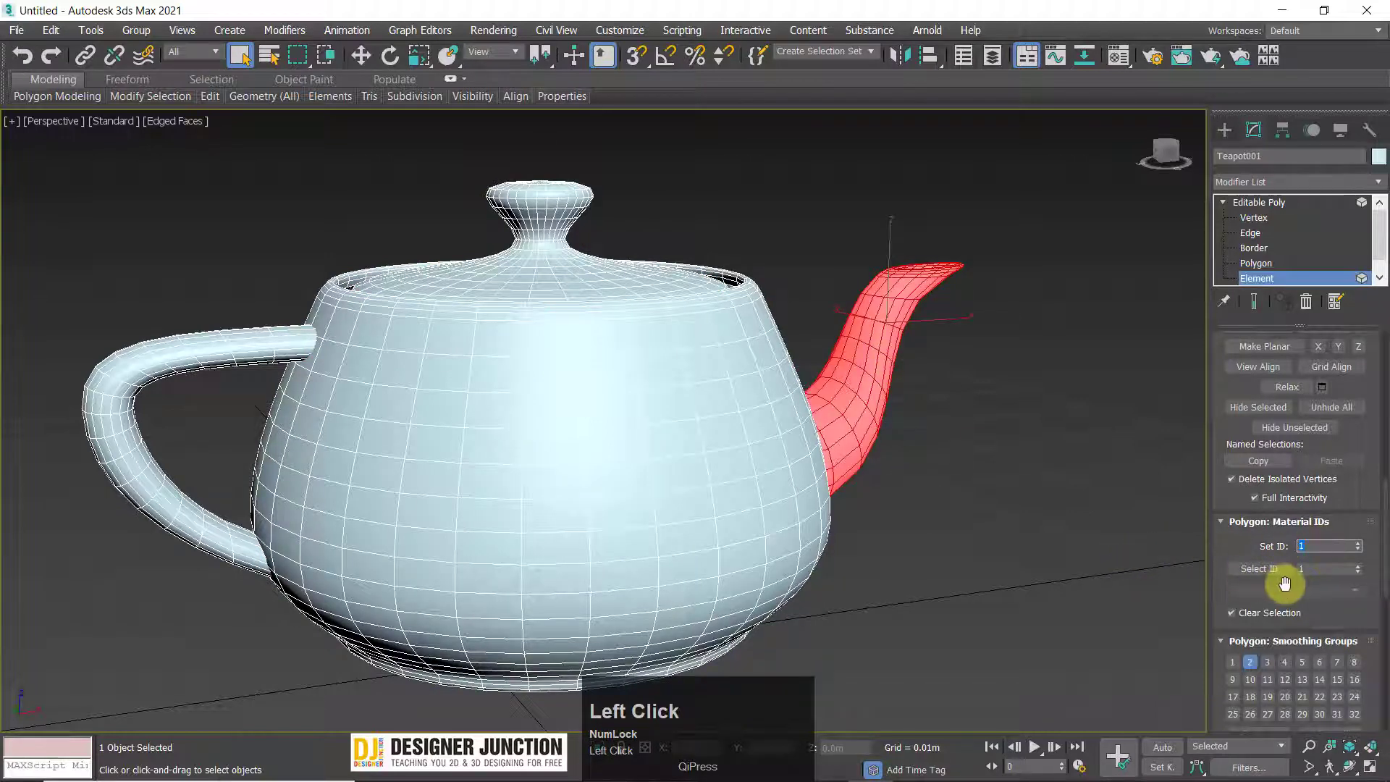
click(655, 467)
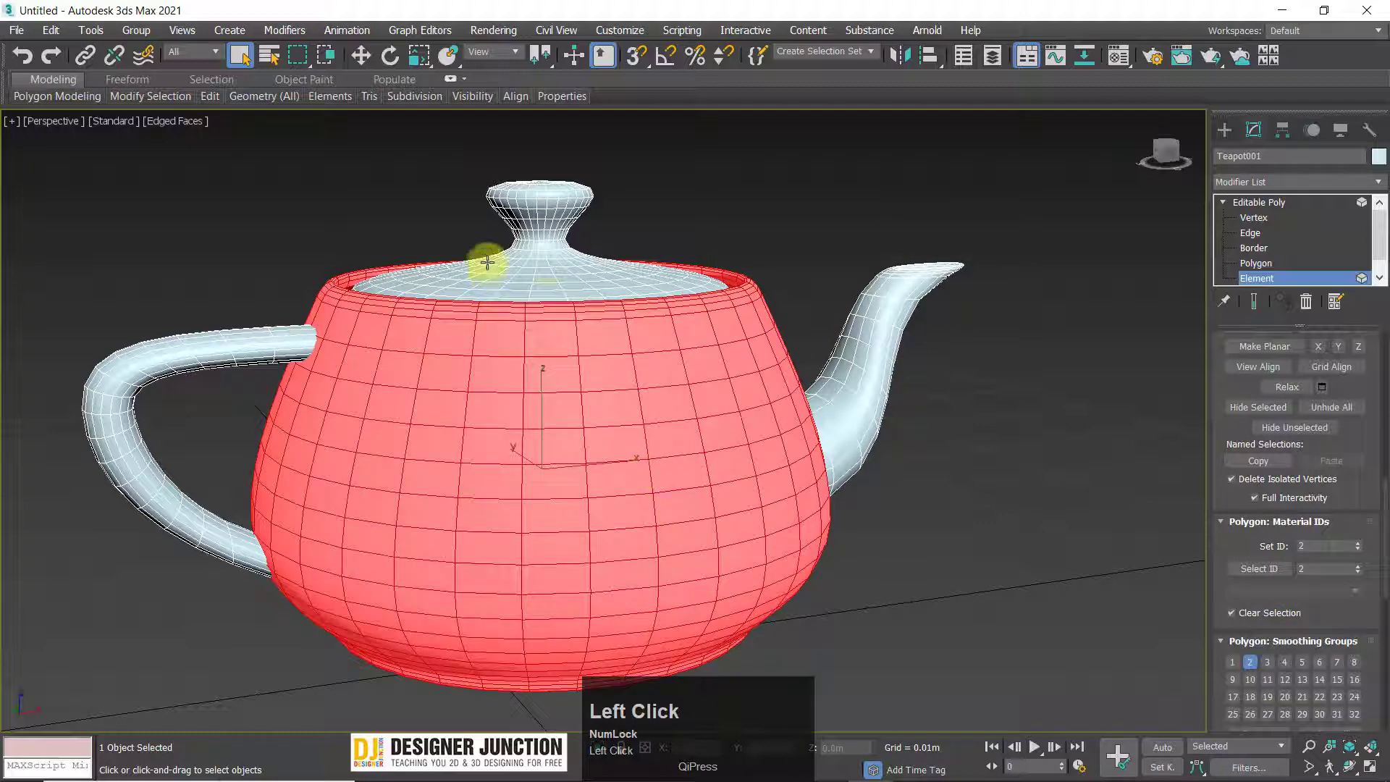
click(547, 265)
click(865, 318)
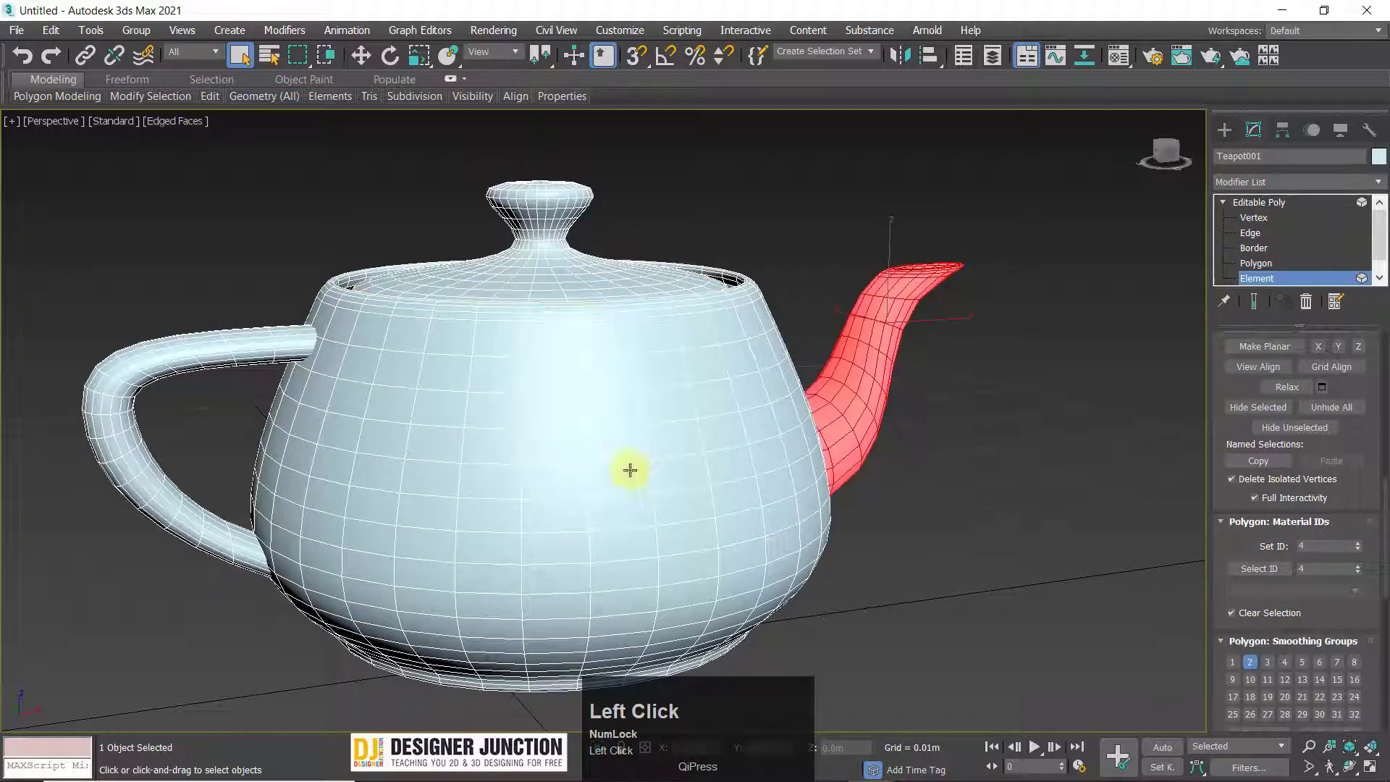
click(130, 362)
scroll(731, 444, down, 2)
middle_drag(731, 443, 618, 428)
click(661, 425)
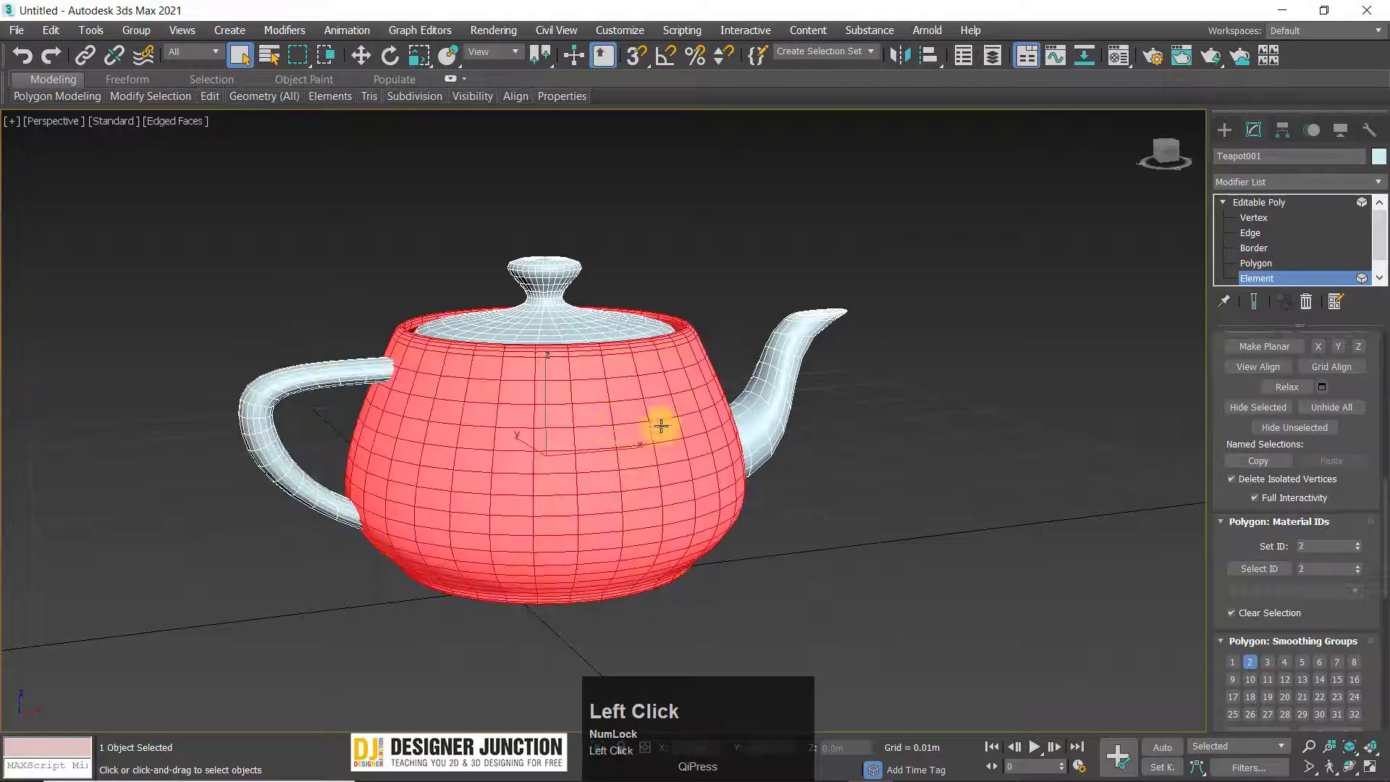
Clear the element selection, leave the Element level and add a Poly Select modifier to the teapot.
key(w)
click(965, 497)
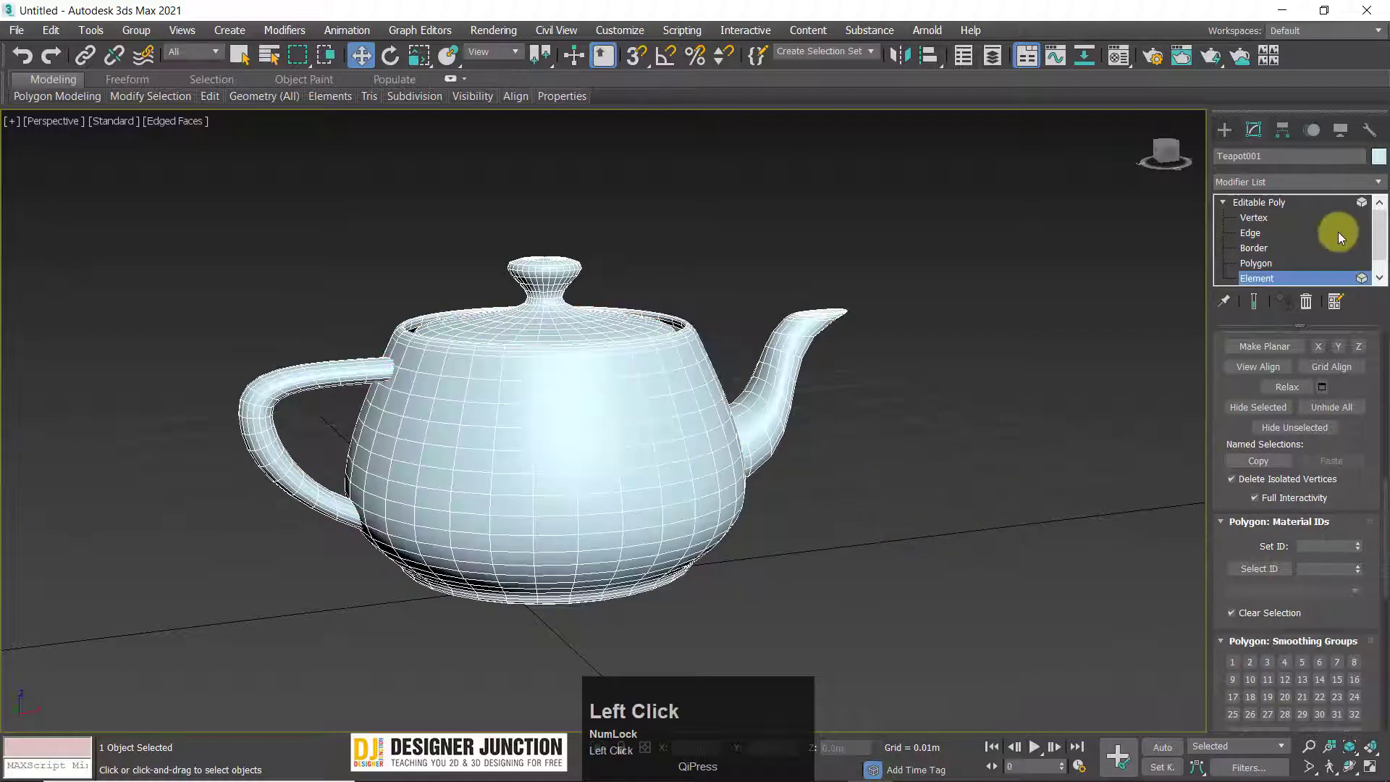
click(1317, 278)
click(1268, 179)
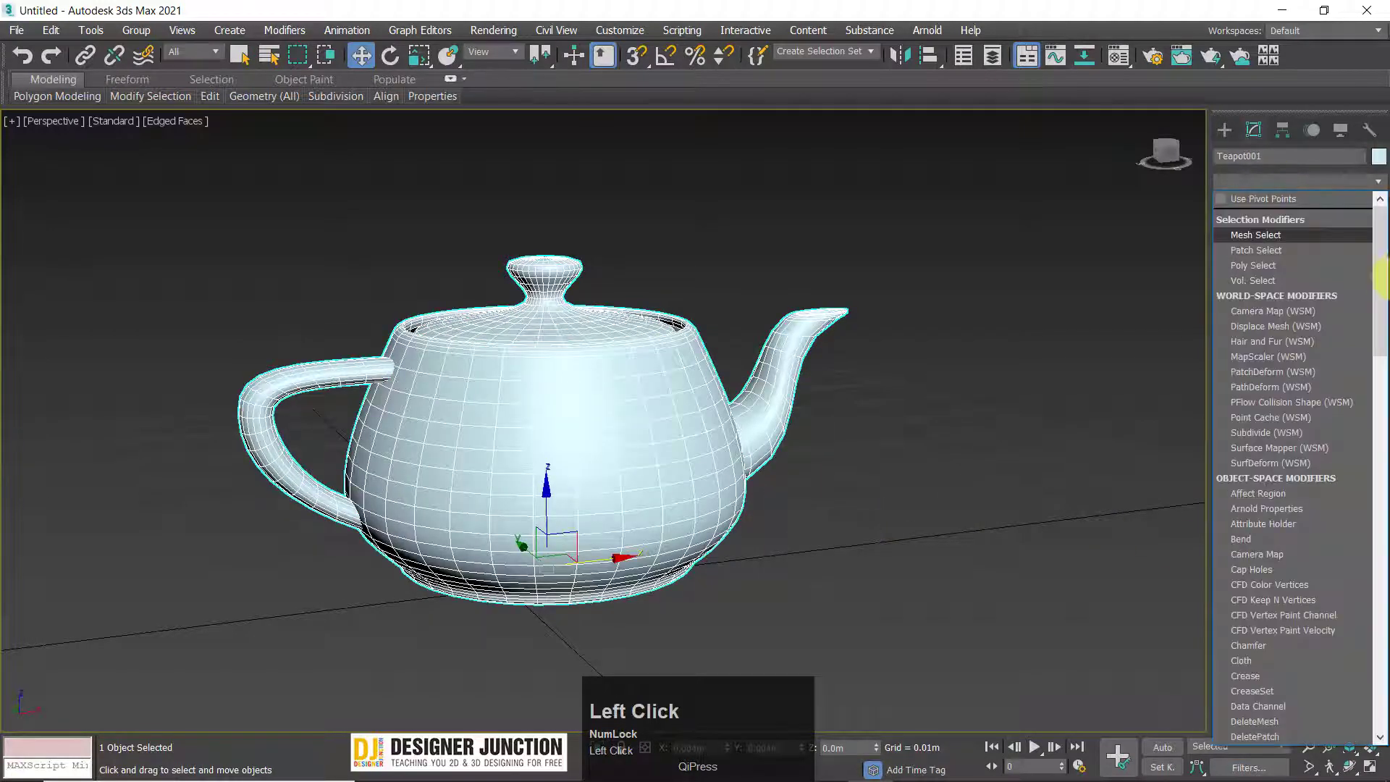
click(1254, 265)
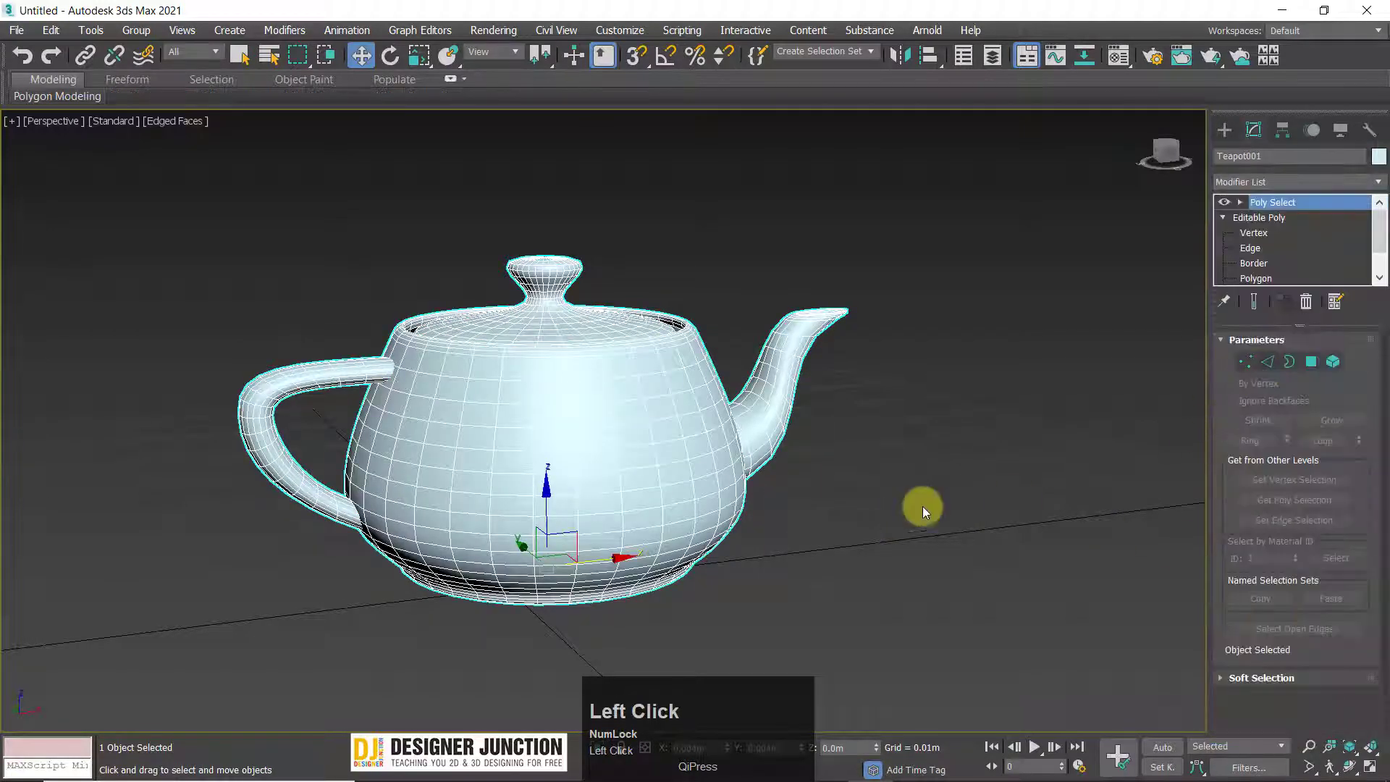
At the Element level of Poly Select, select the faces that have material ID 1.
alt+middle_drag(922, 506, 760, 405)
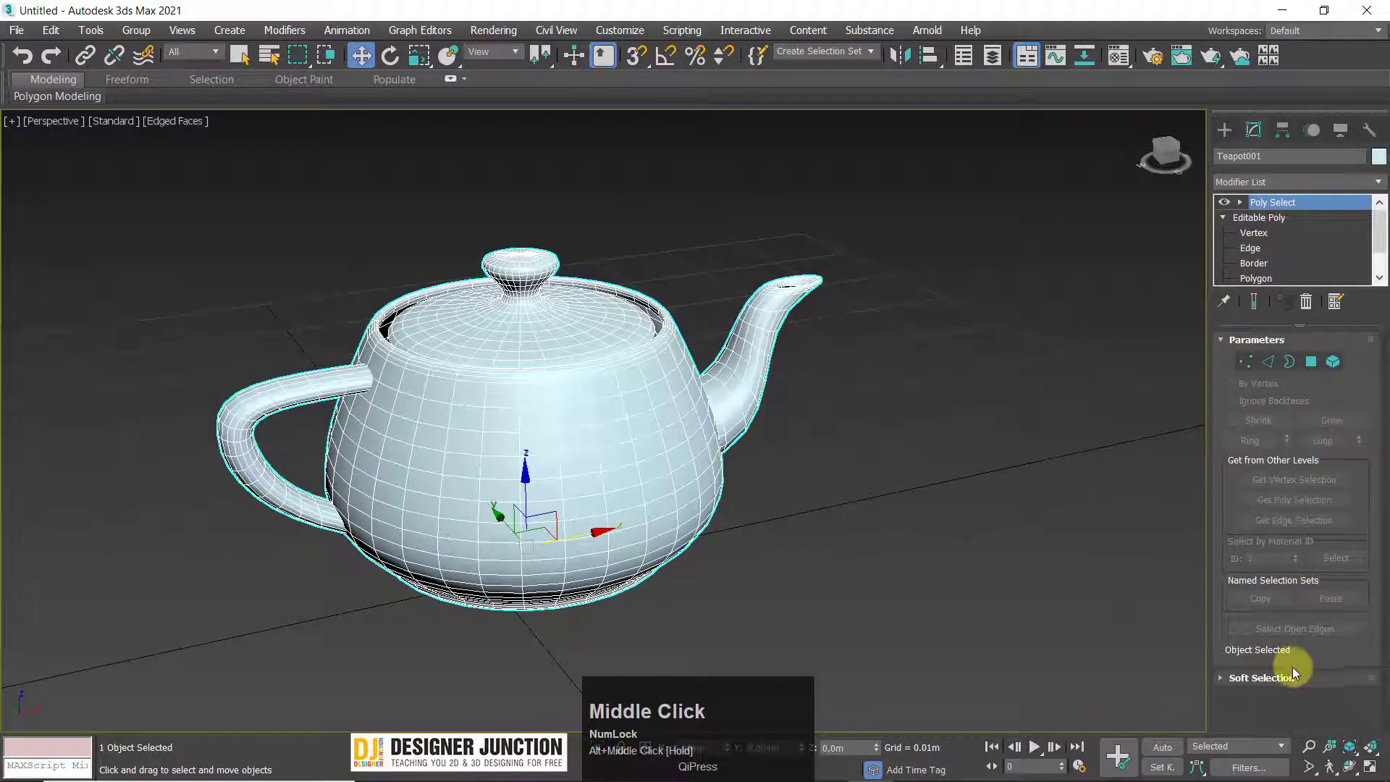
click(1331, 362)
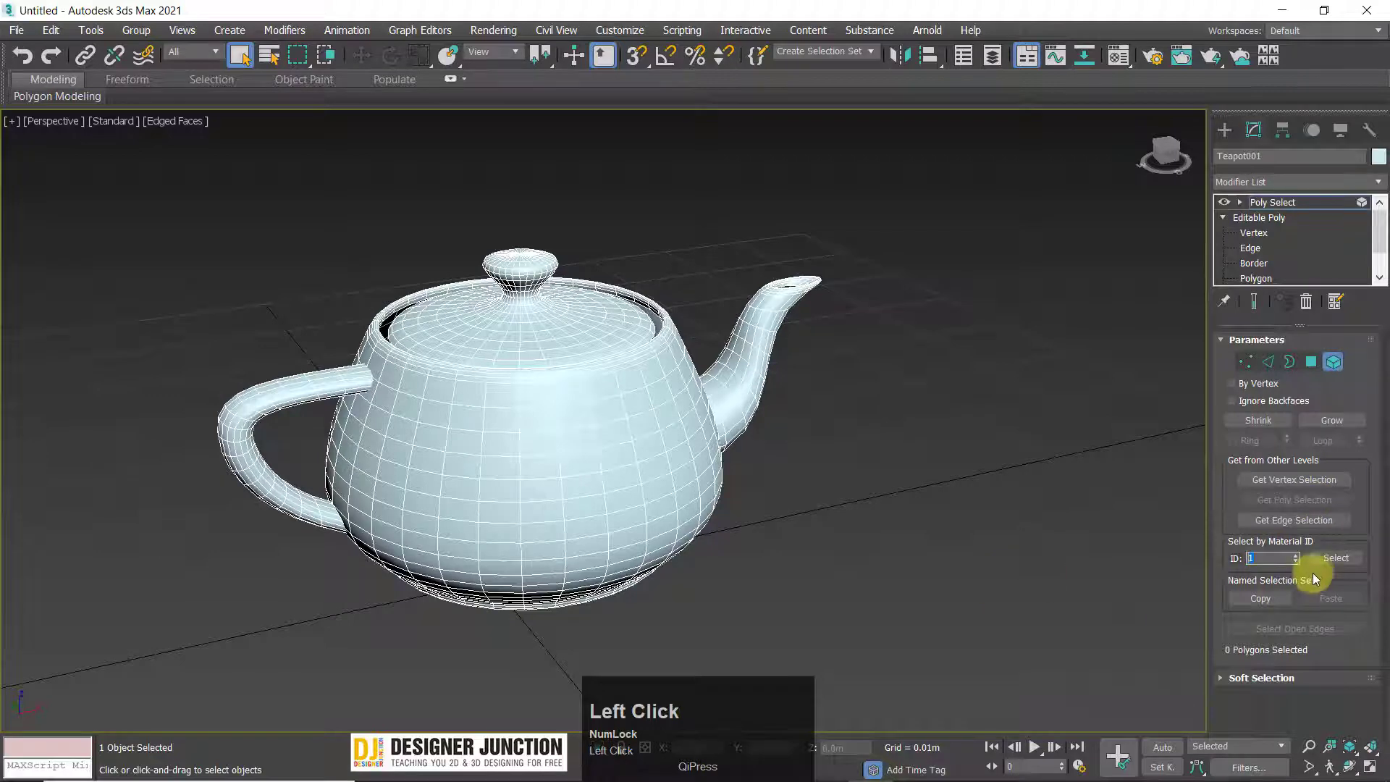
drag(1268, 561, 1028, 598)
text(3)
click(1311, 361)
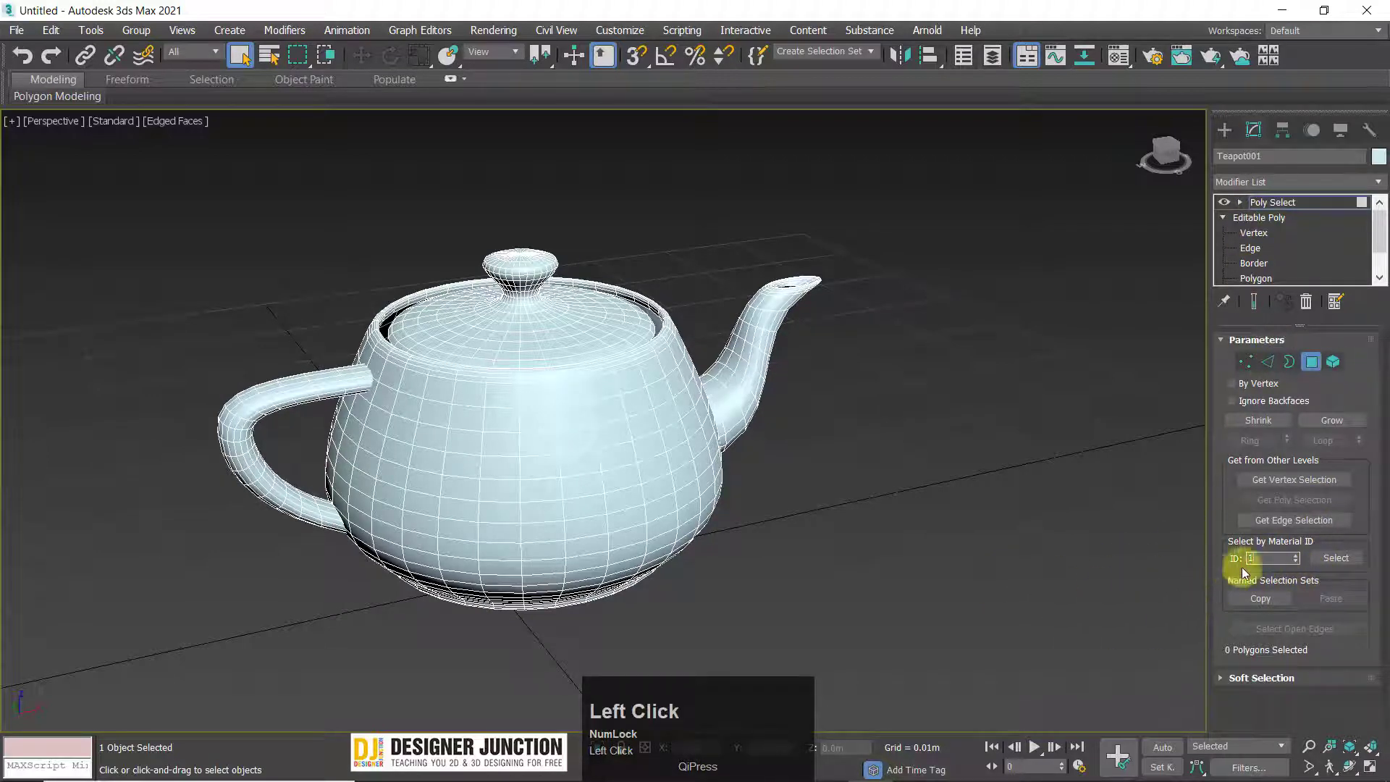
click(1332, 362)
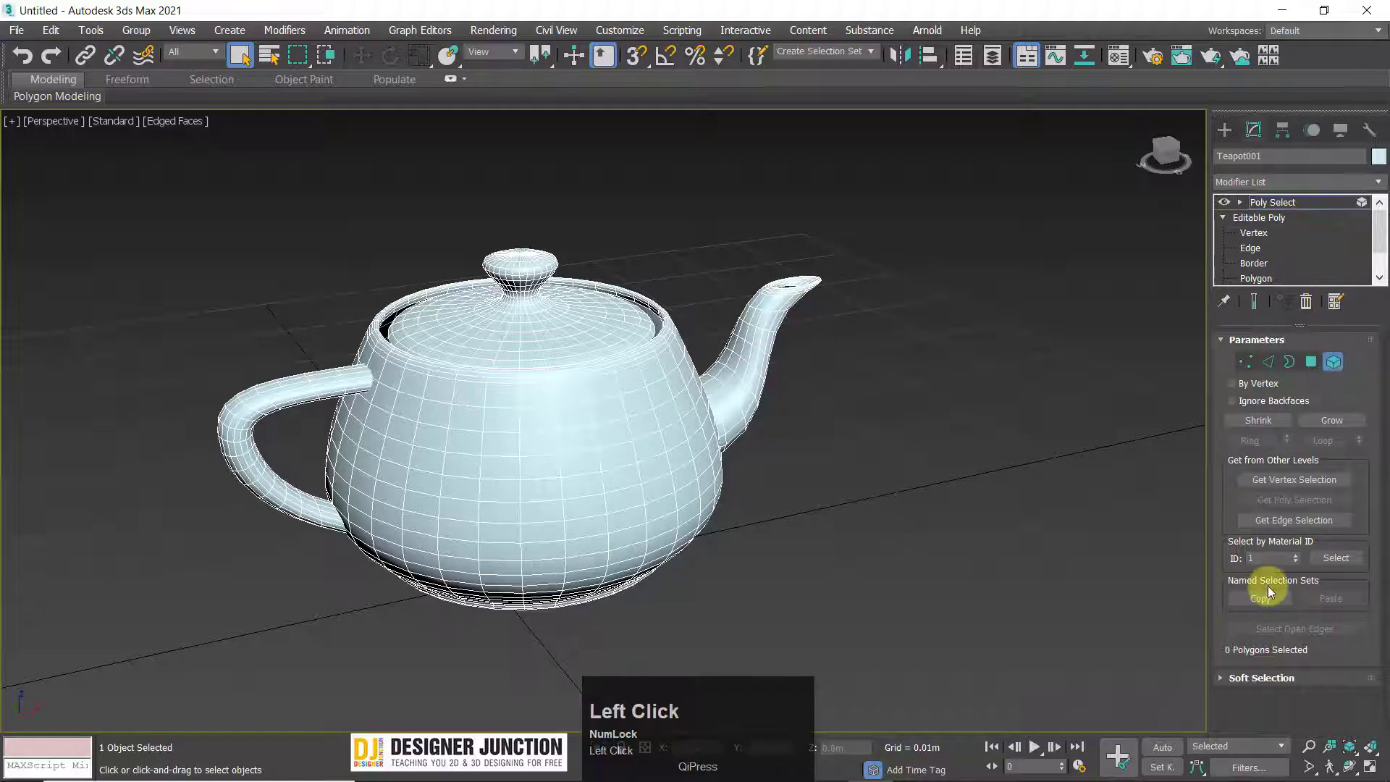
click(1325, 557)
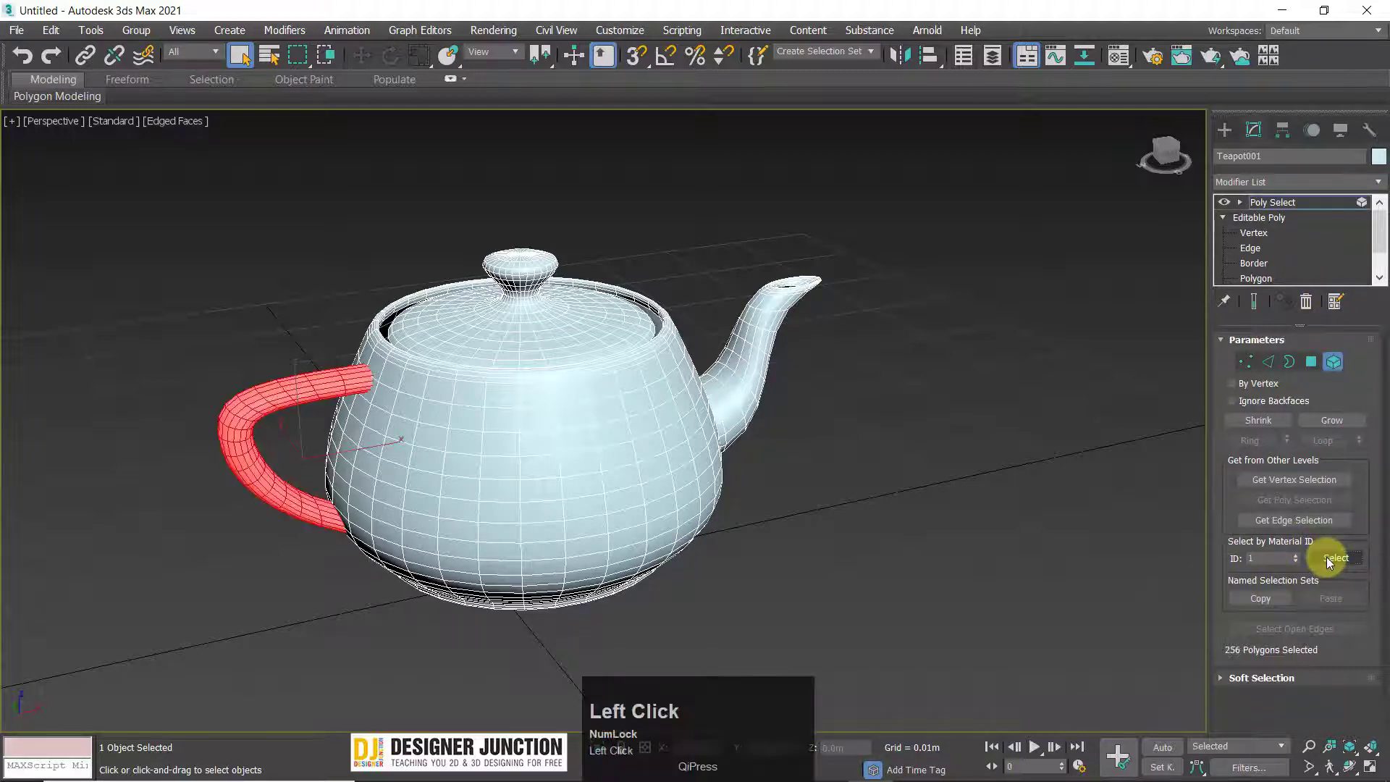
Select the teapot parts by material ID 4, 3 and 2 in turn.
click(1269, 558)
text(4)
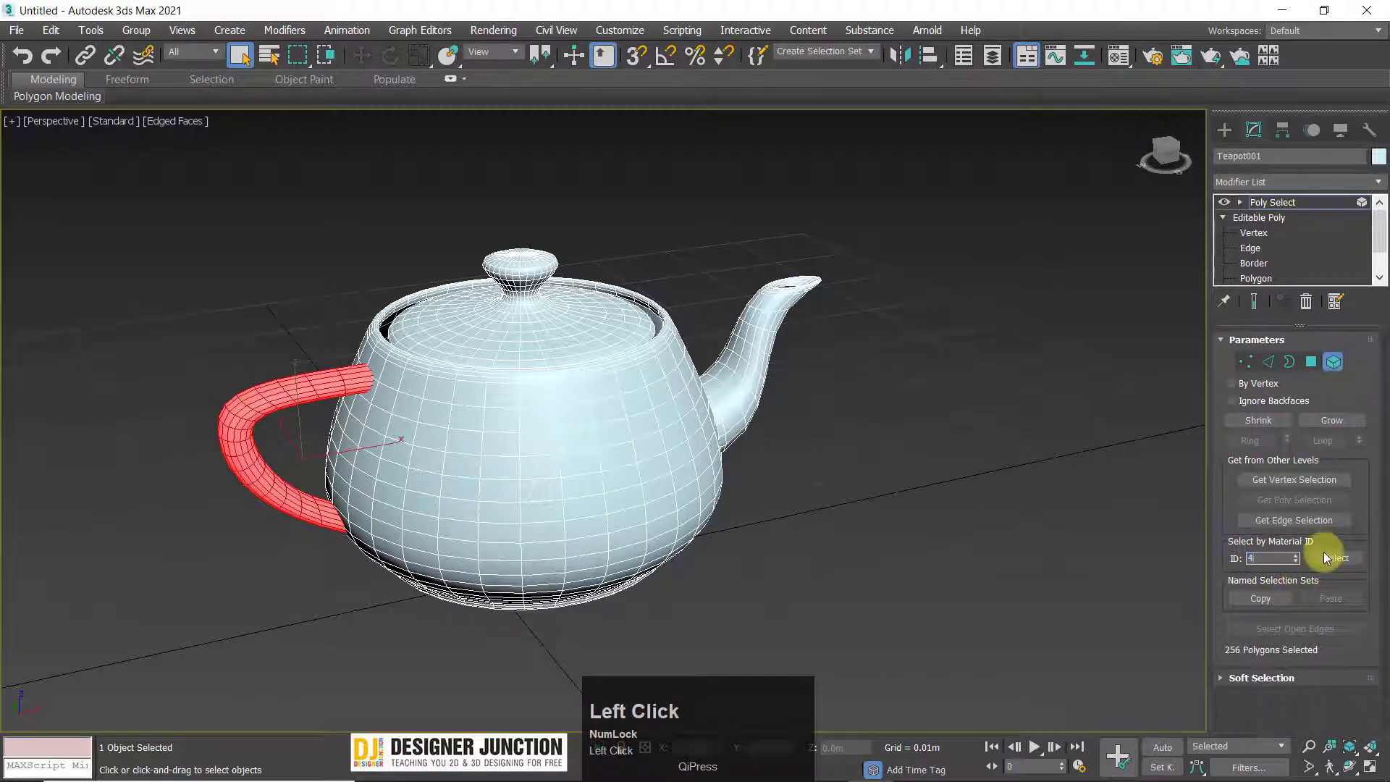
click(1327, 557)
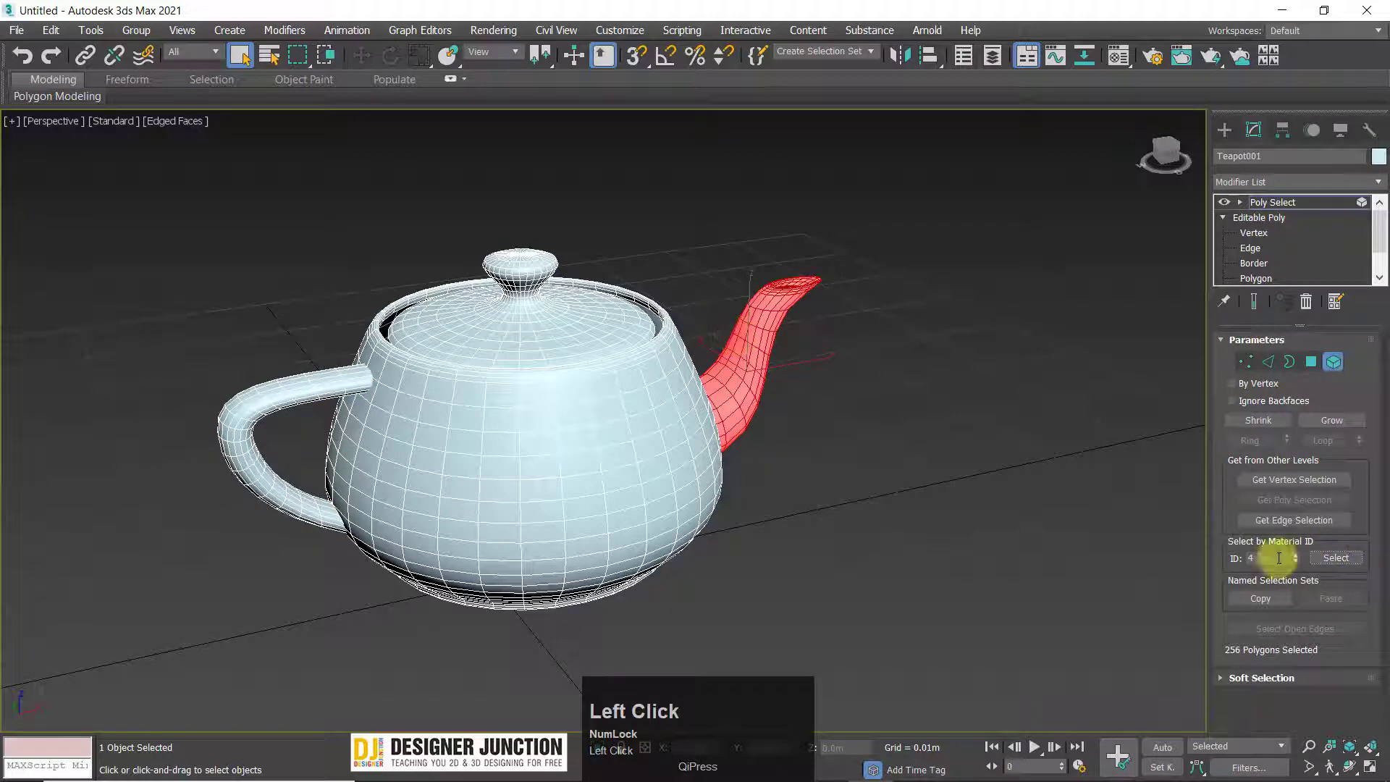
text(3)
click(1318, 556)
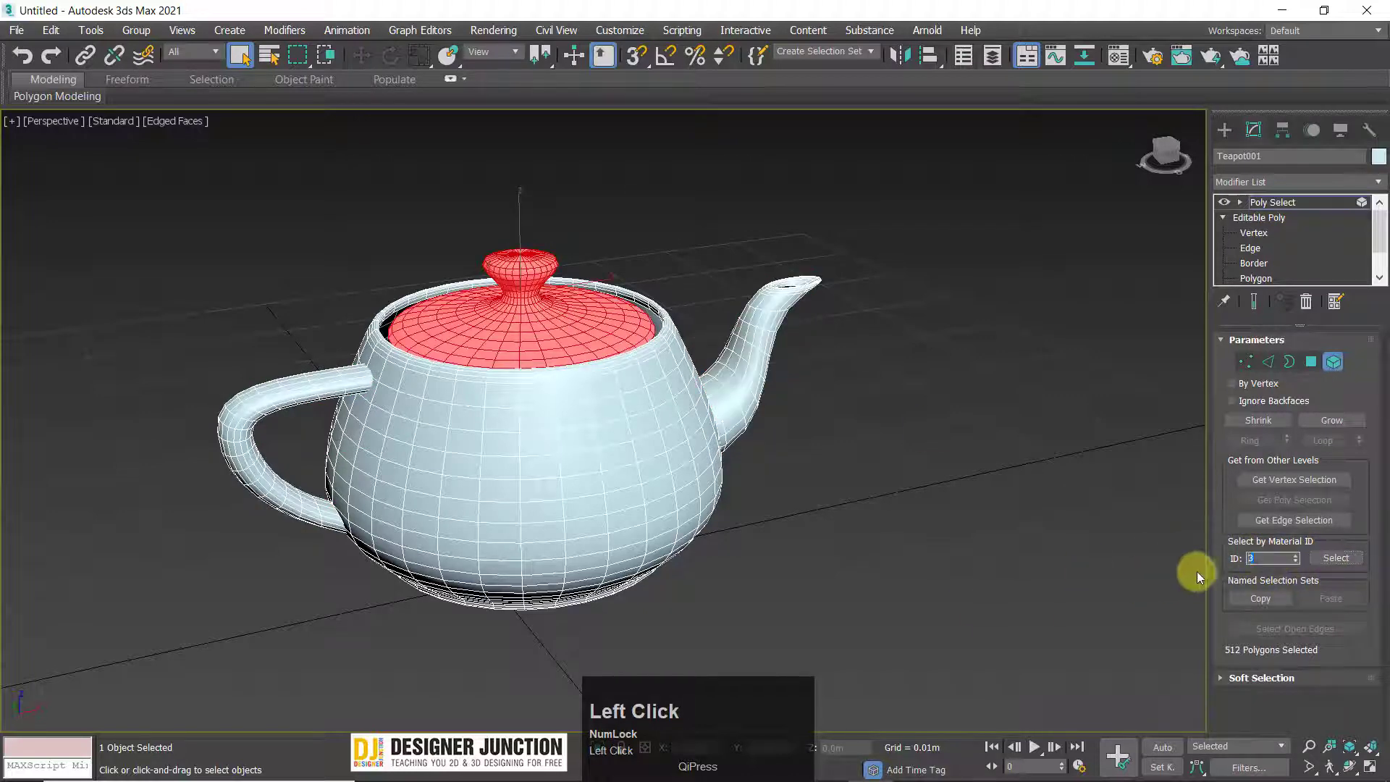
click(1332, 556)
middle_drag(595, 462, 606, 432)
key(w)
alt+middle_drag(276, 416, 1142, 211)
Return Poly Select to the object level, then deselect and reselect the whole teapot.
click(1240, 203)
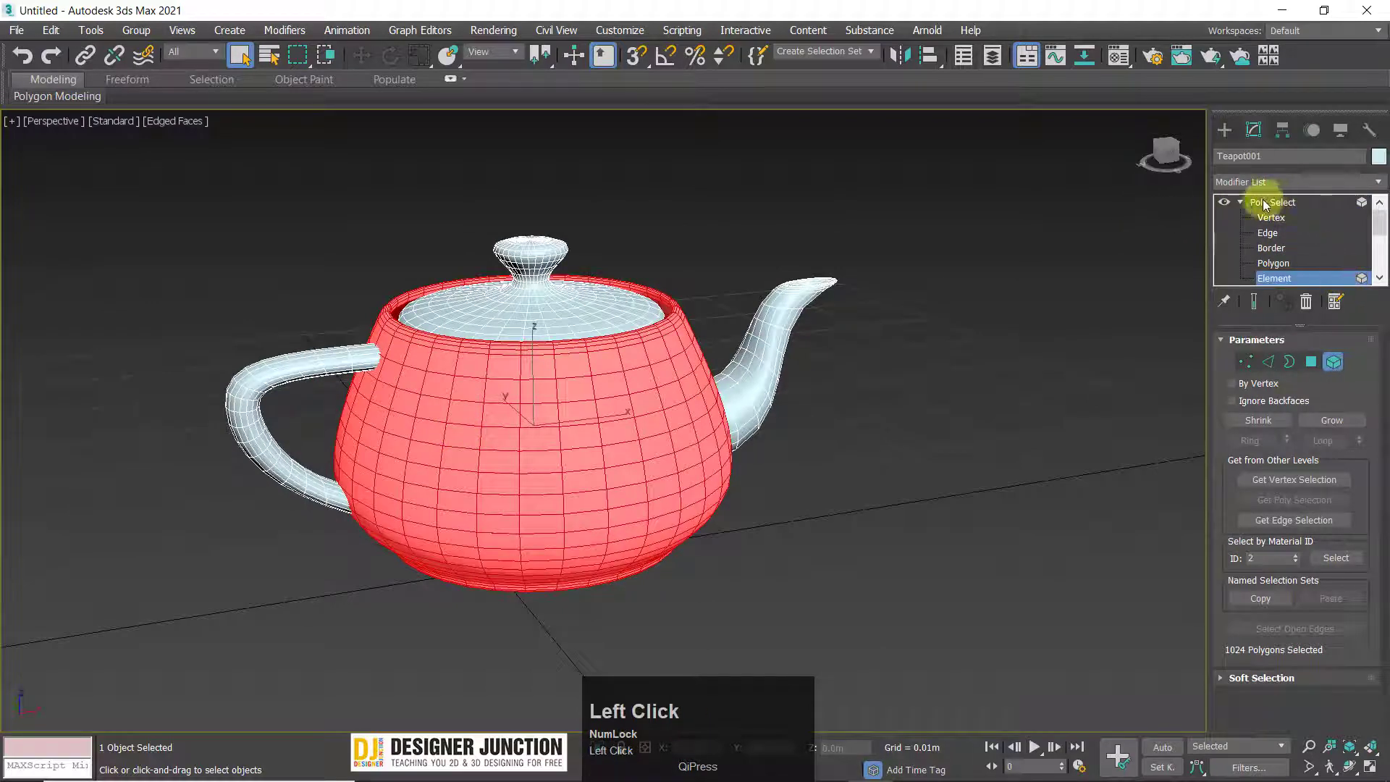
click(1240, 203)
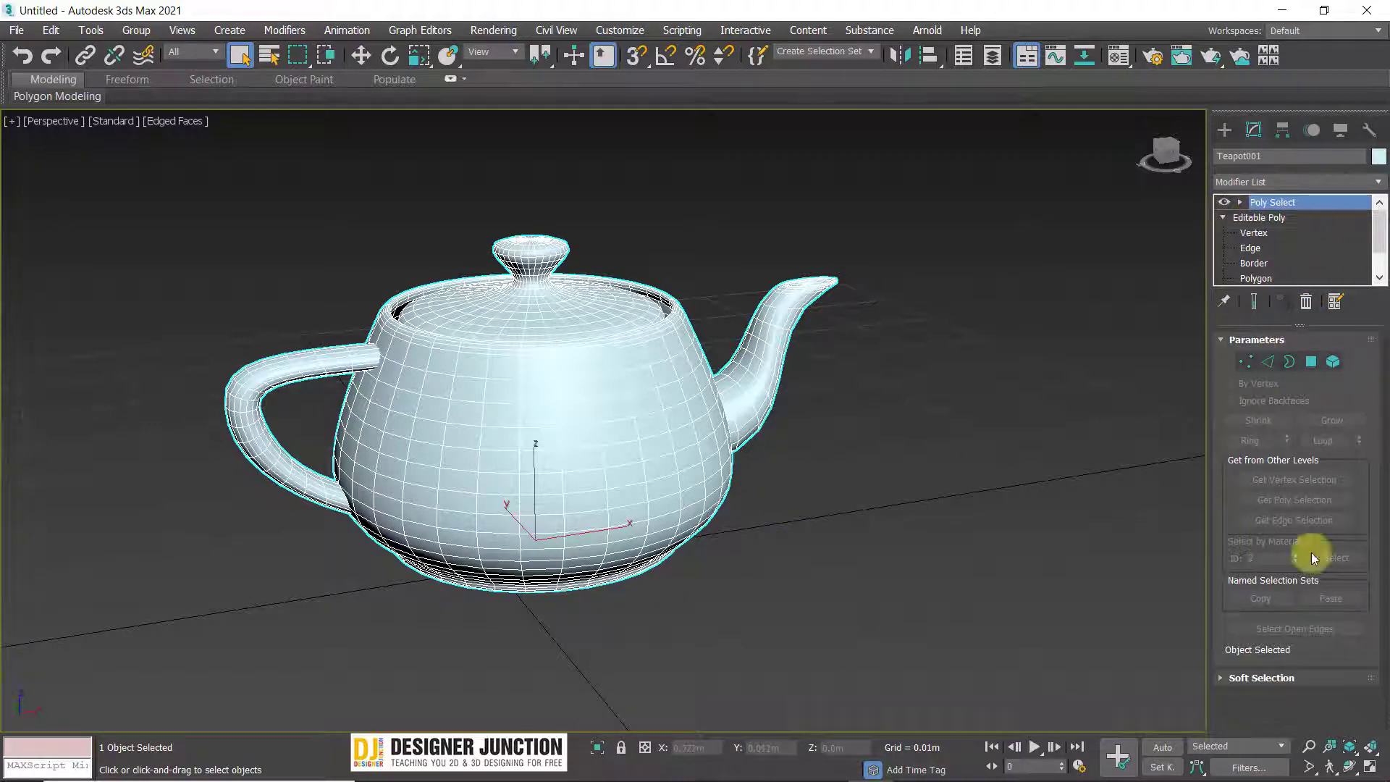
click(1002, 413)
click(615, 407)
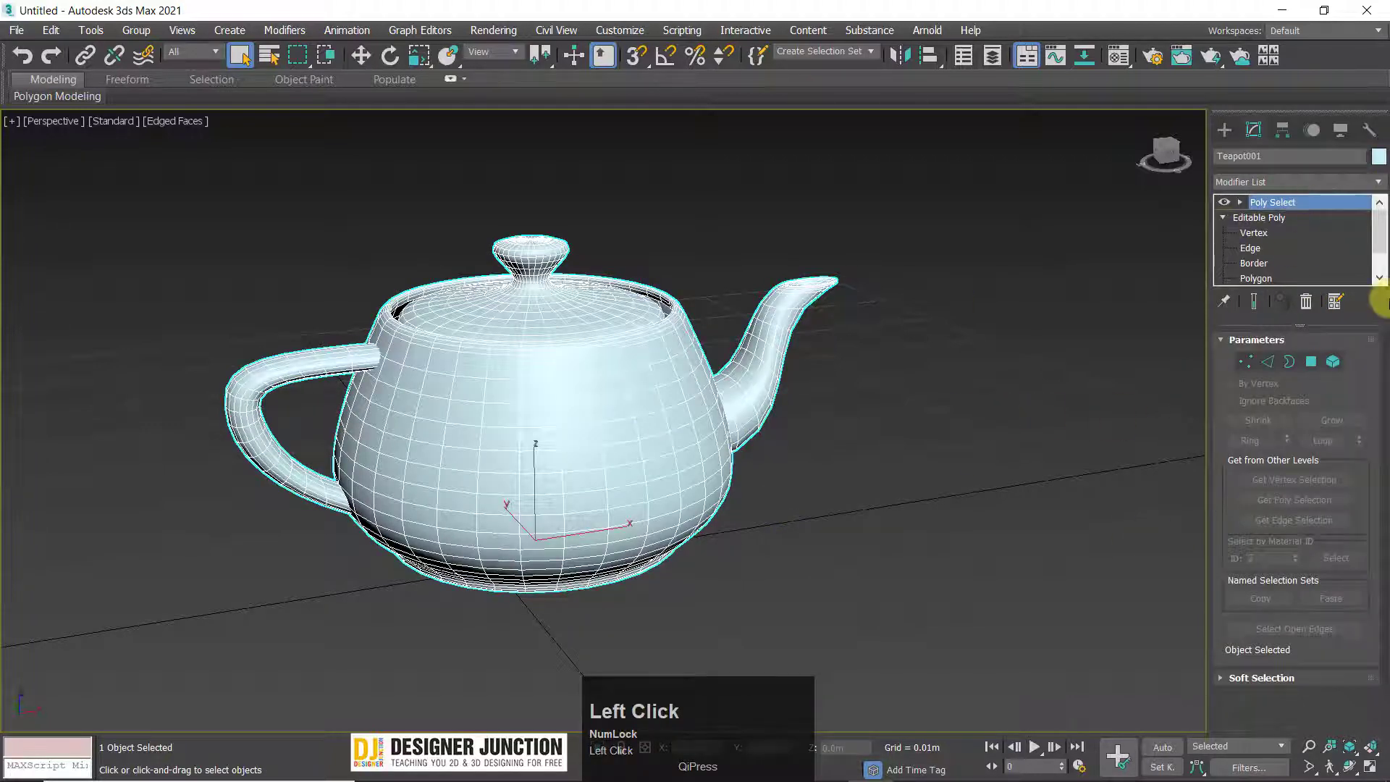
Reopen the Element level of Poly Select, clear the body's selection, and reselect the teapot at the object level.
click(1332, 361)
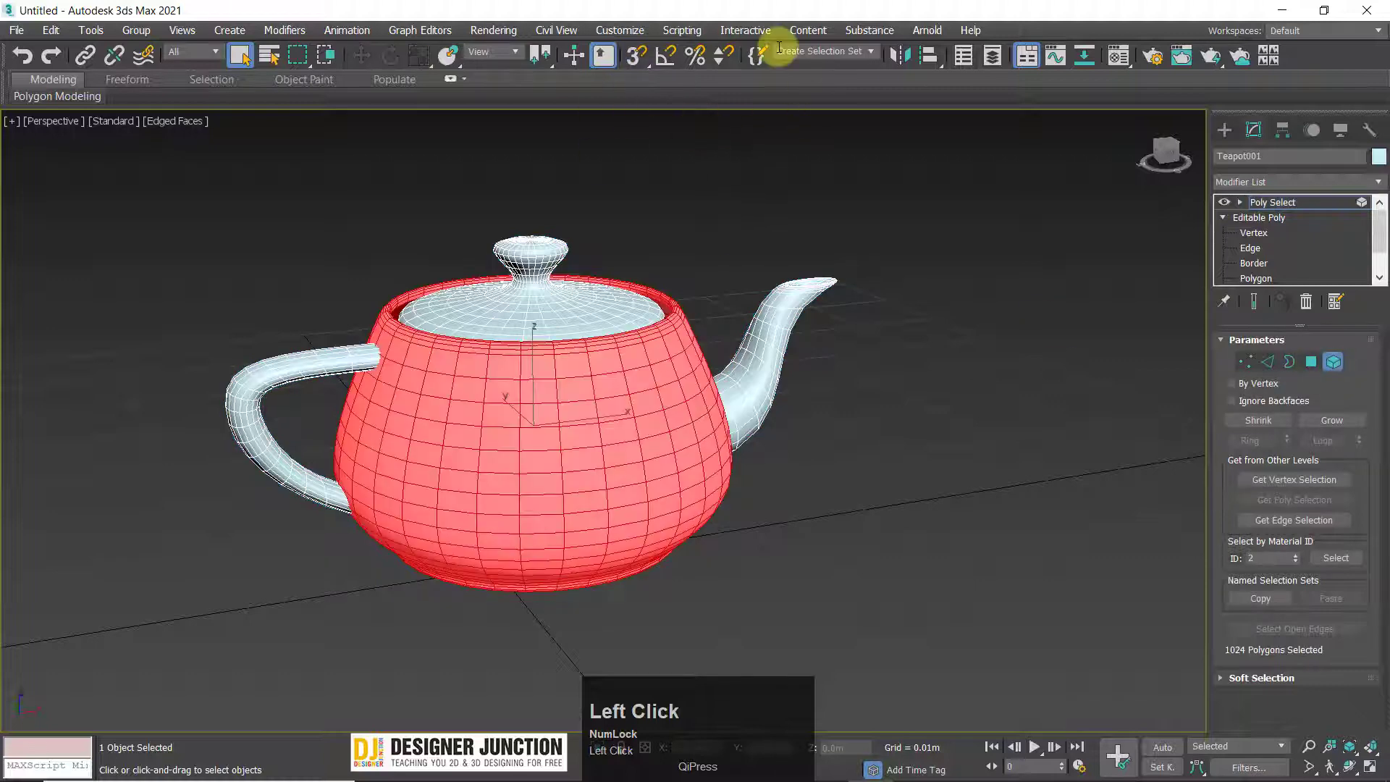
click(723, 316)
click(658, 367)
alt+middle_drag(844, 366, 844, 385)
click(1329, 569)
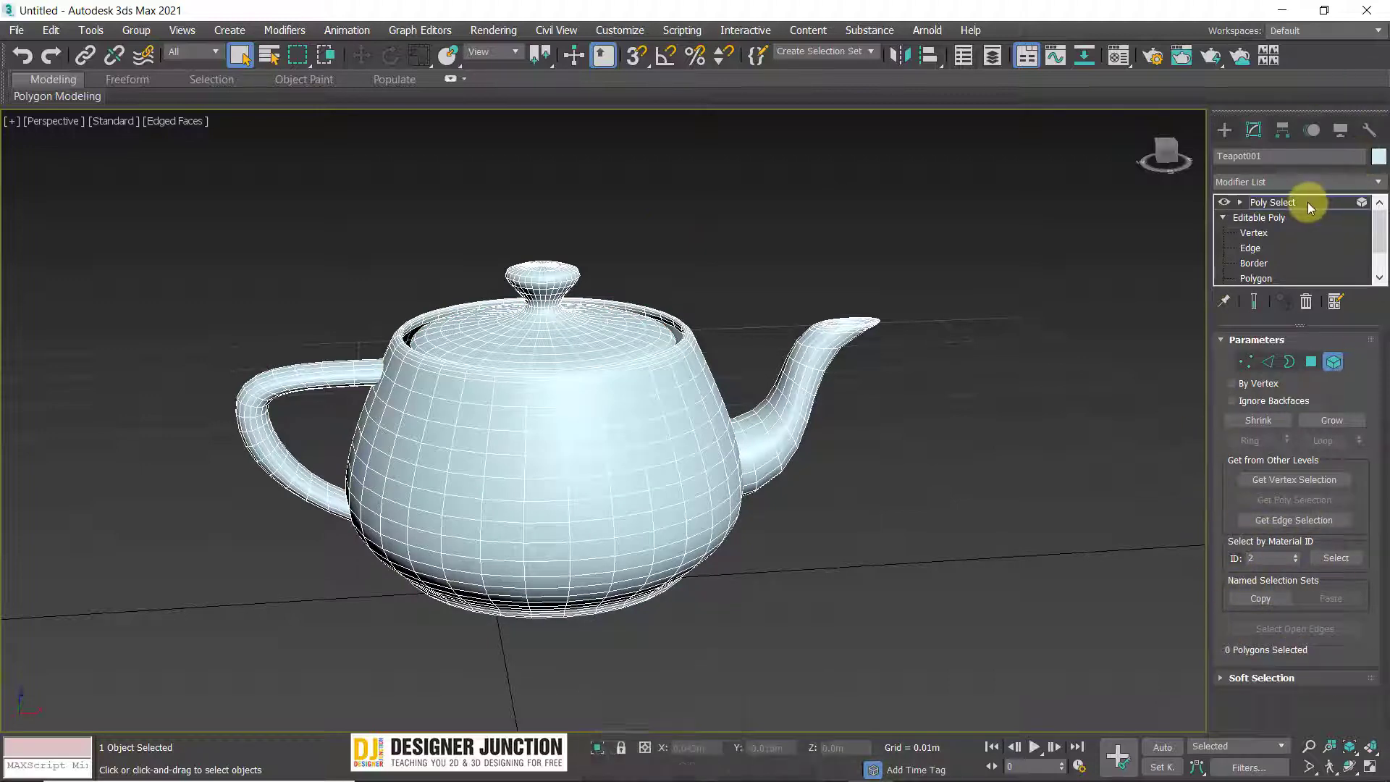
click(971, 450)
click(664, 485)
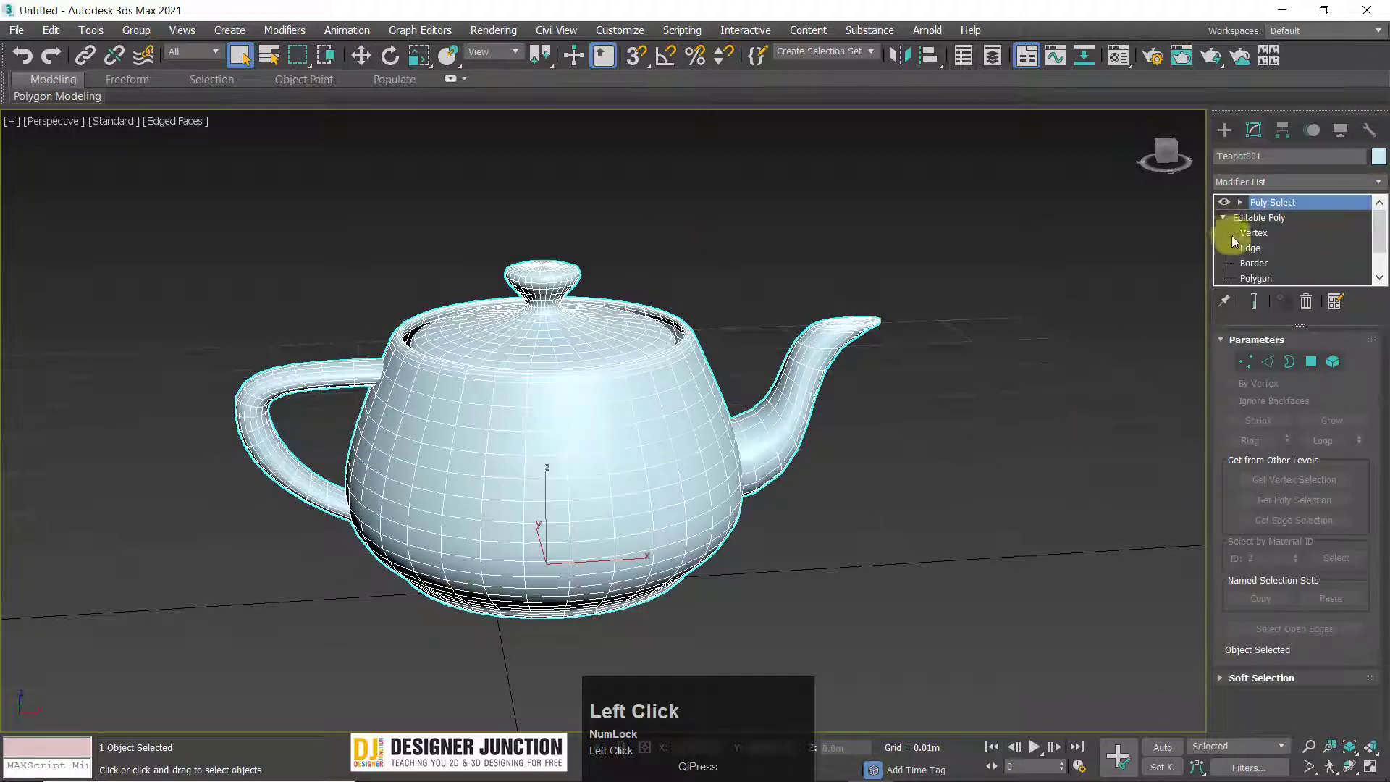
At the Element level of Poly Select, select the lid and create a named selection set 11 from it.
click(1334, 361)
click(459, 381)
click(543, 322)
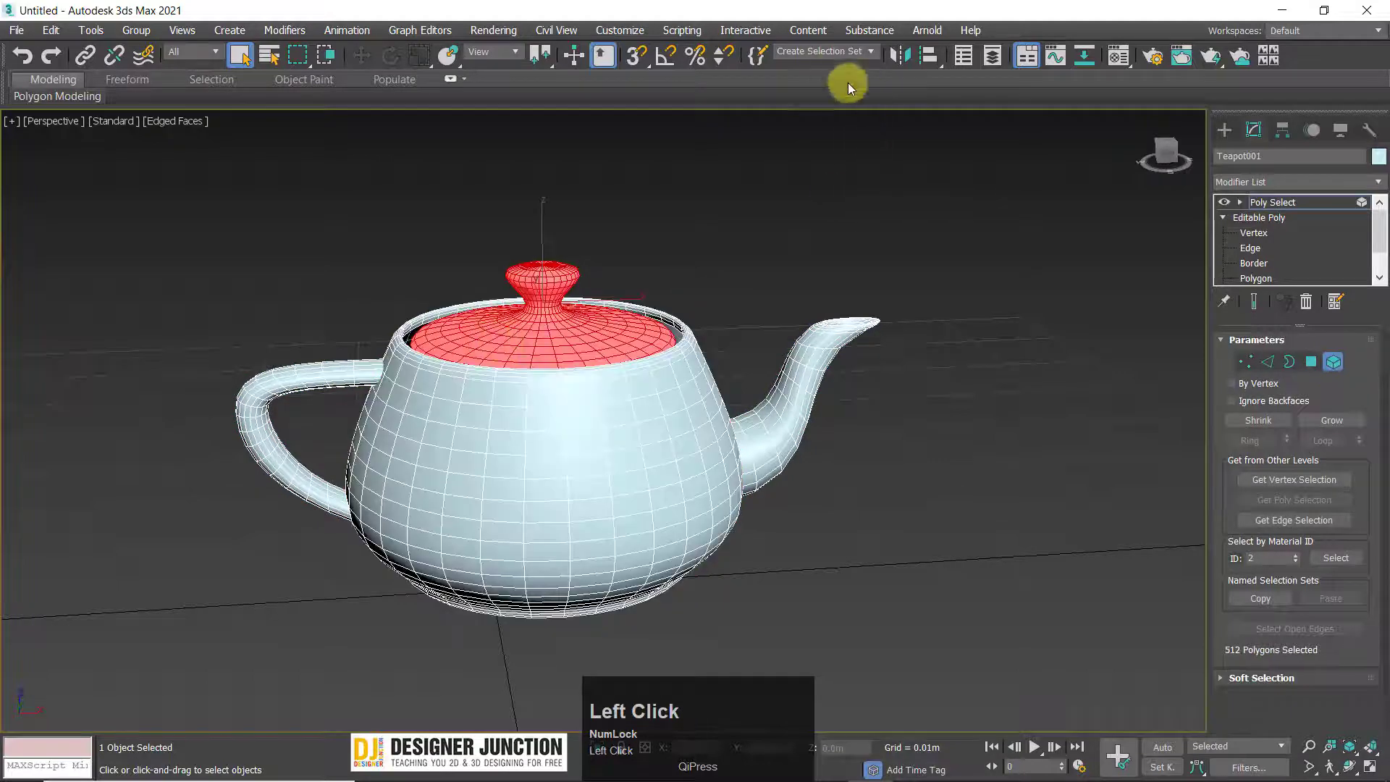
click(831, 51)
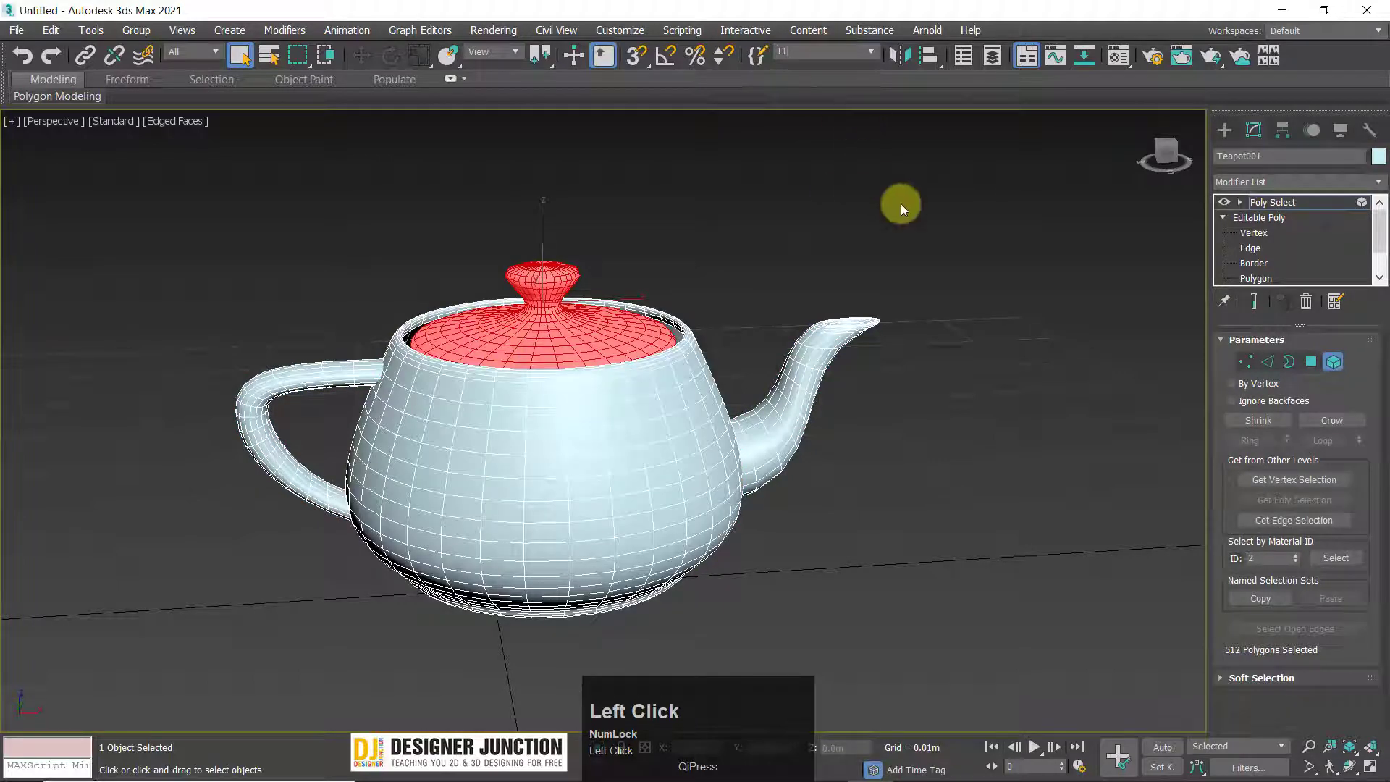
click(900, 203)
Create named selection sets 22 from the body, 33 from the spout and 44 from the handle.
click(645, 512)
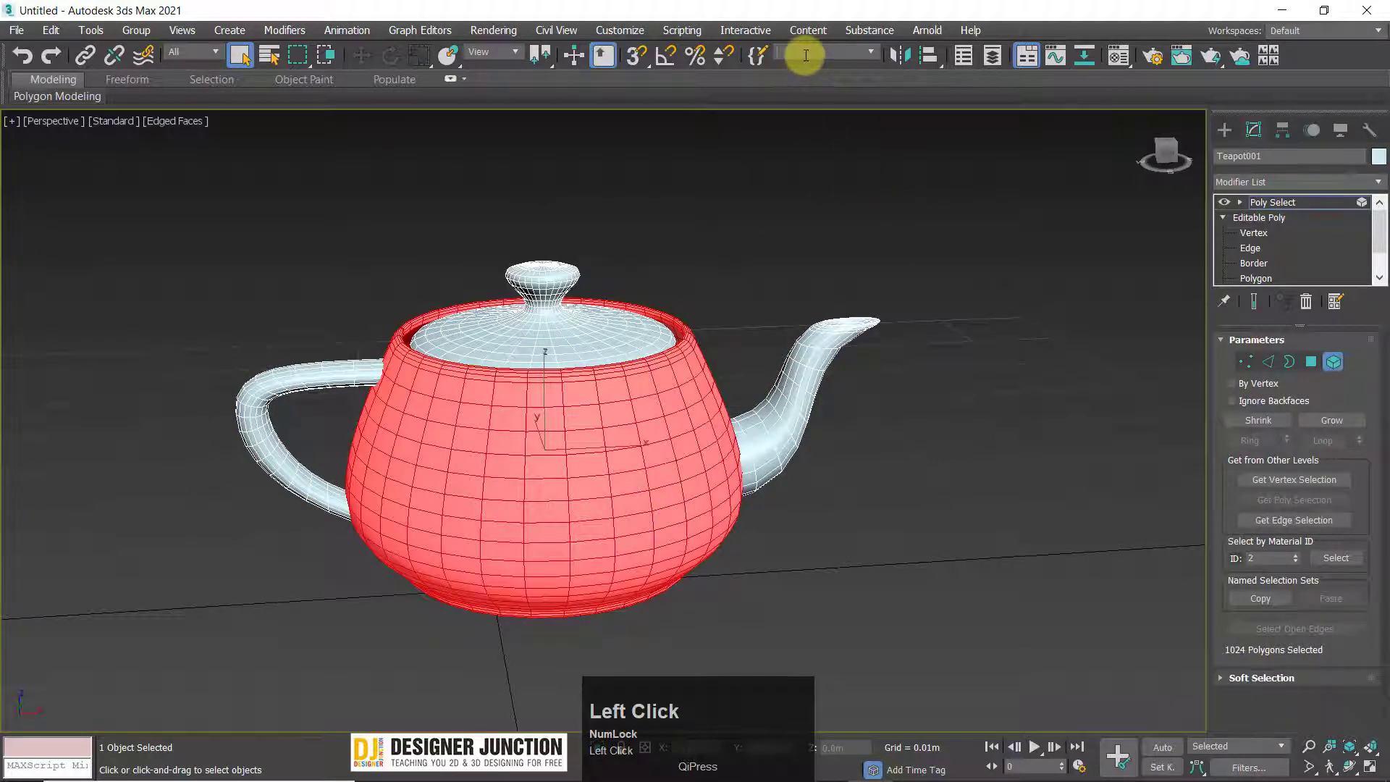
click(794, 304)
click(810, 369)
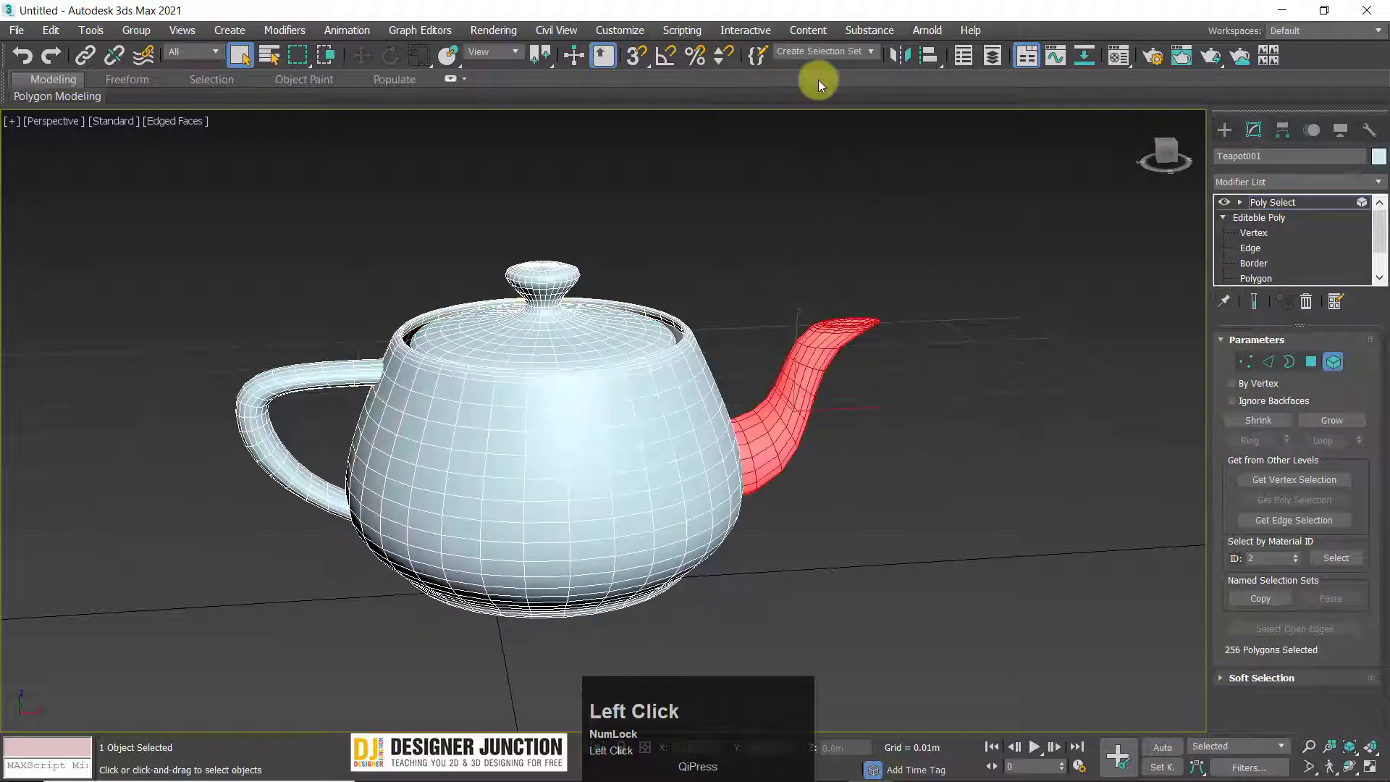
click(241, 427)
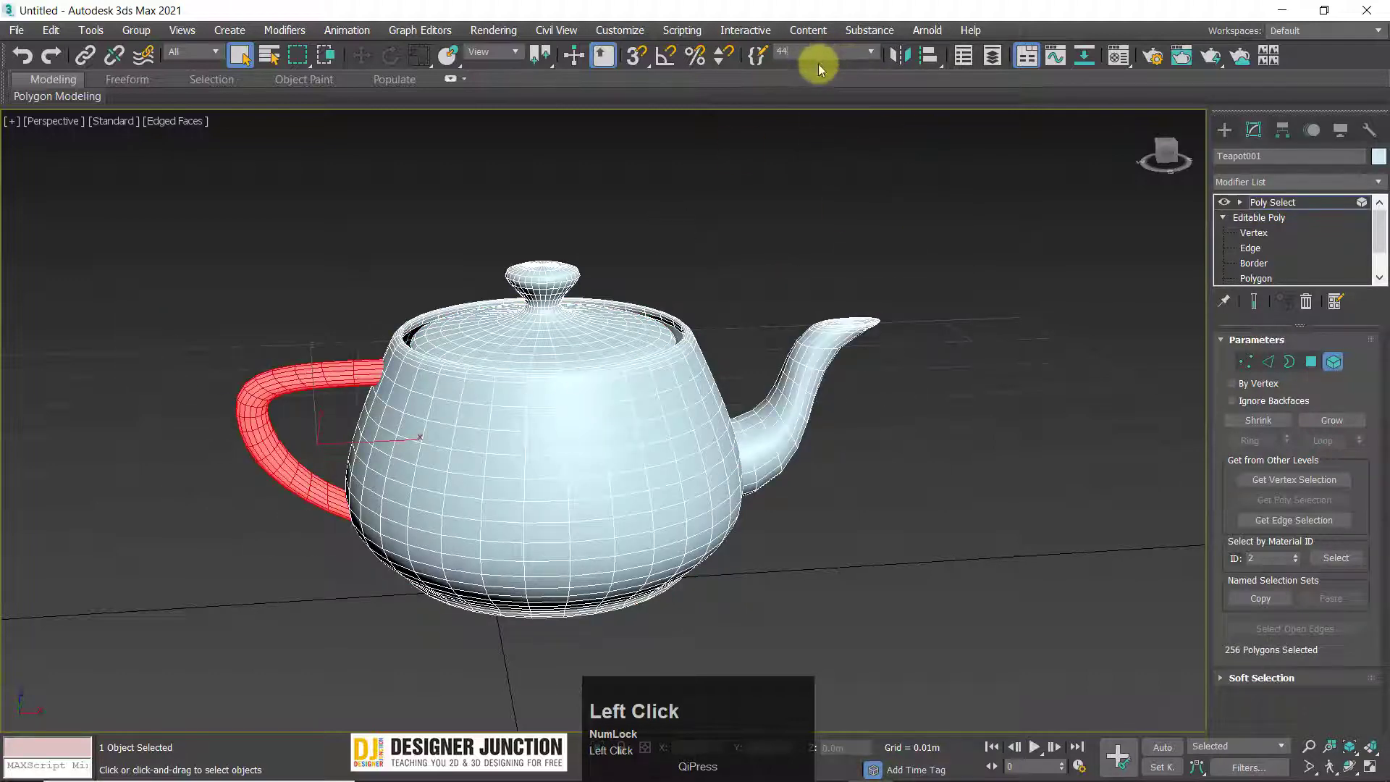
click(844, 198)
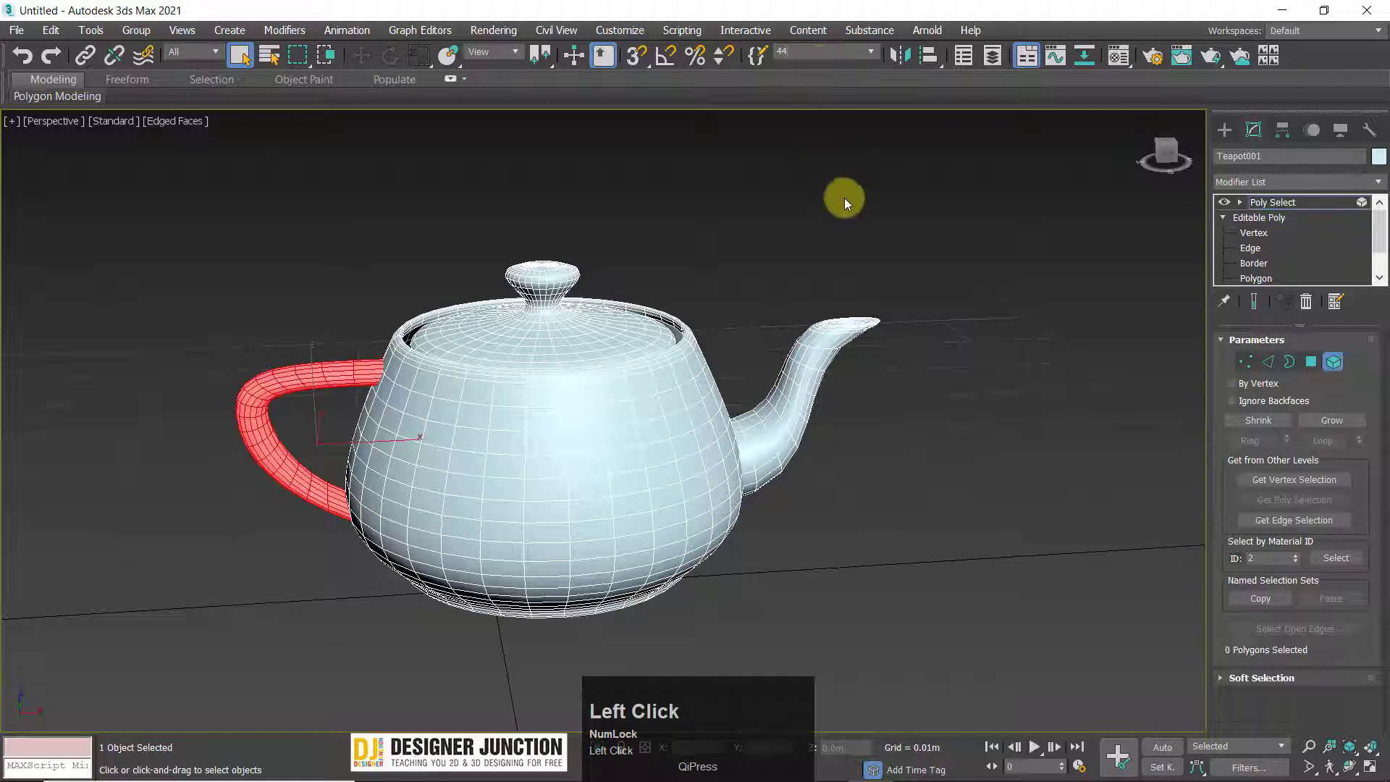
Recall the named selection sets 44, 33, 22 and 11 one after another.
click(872, 51)
click(853, 66)
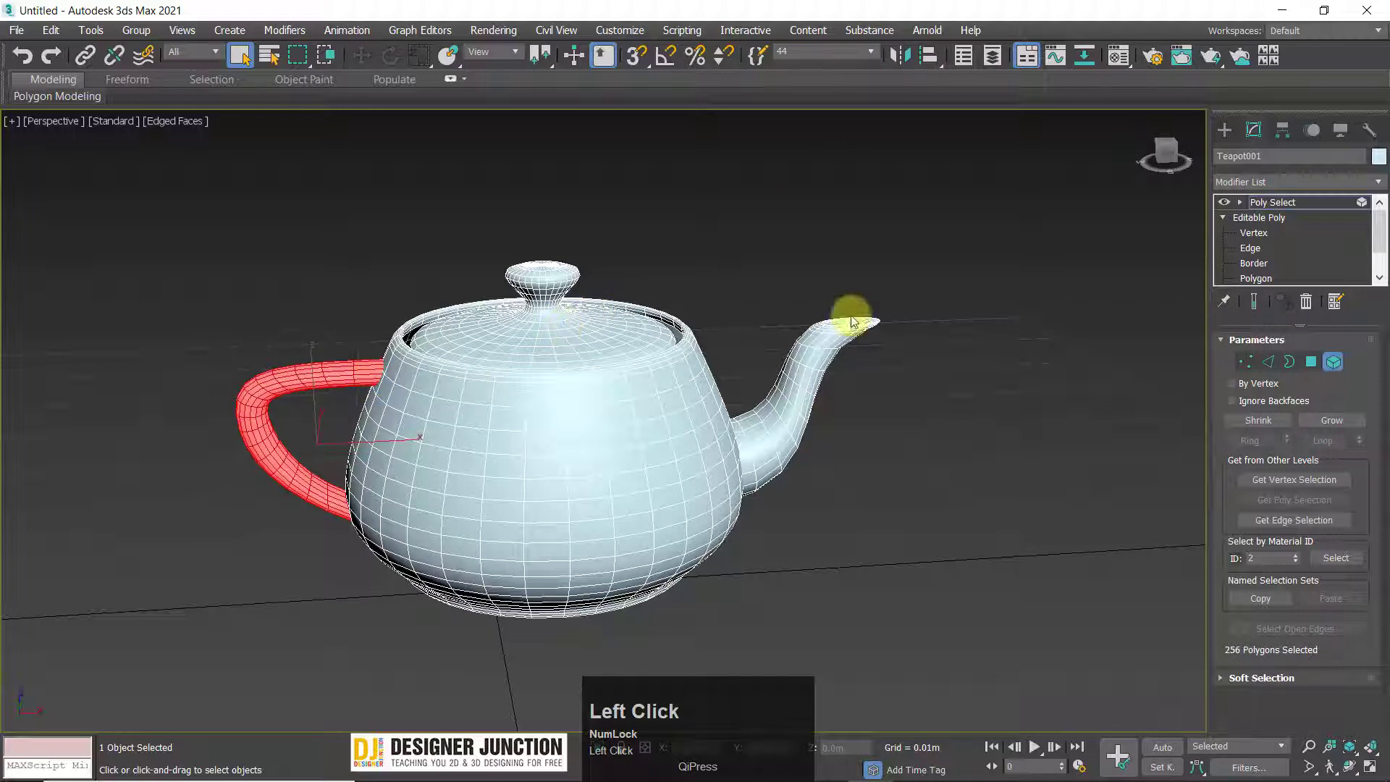
drag(927, 432, 925, 431)
click(829, 54)
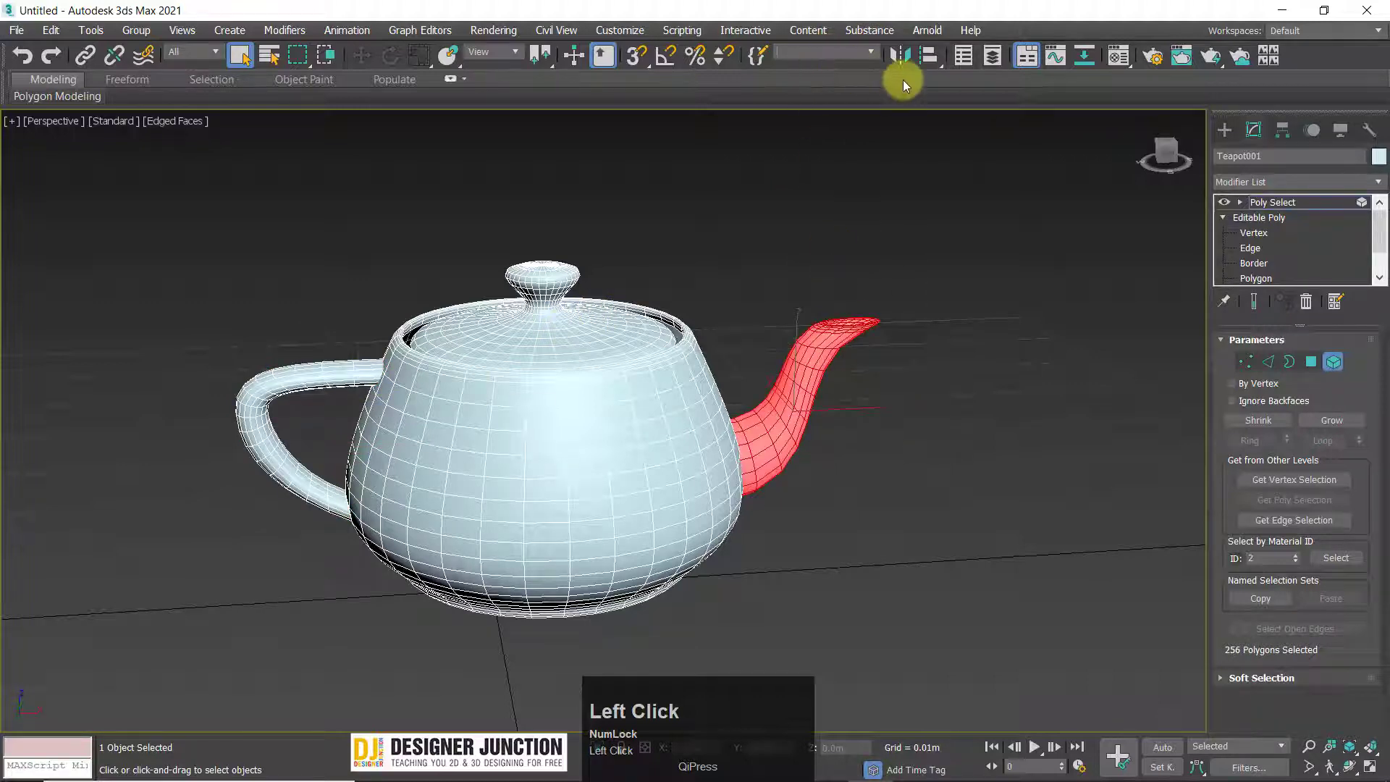
text(33)
click(549, 490)
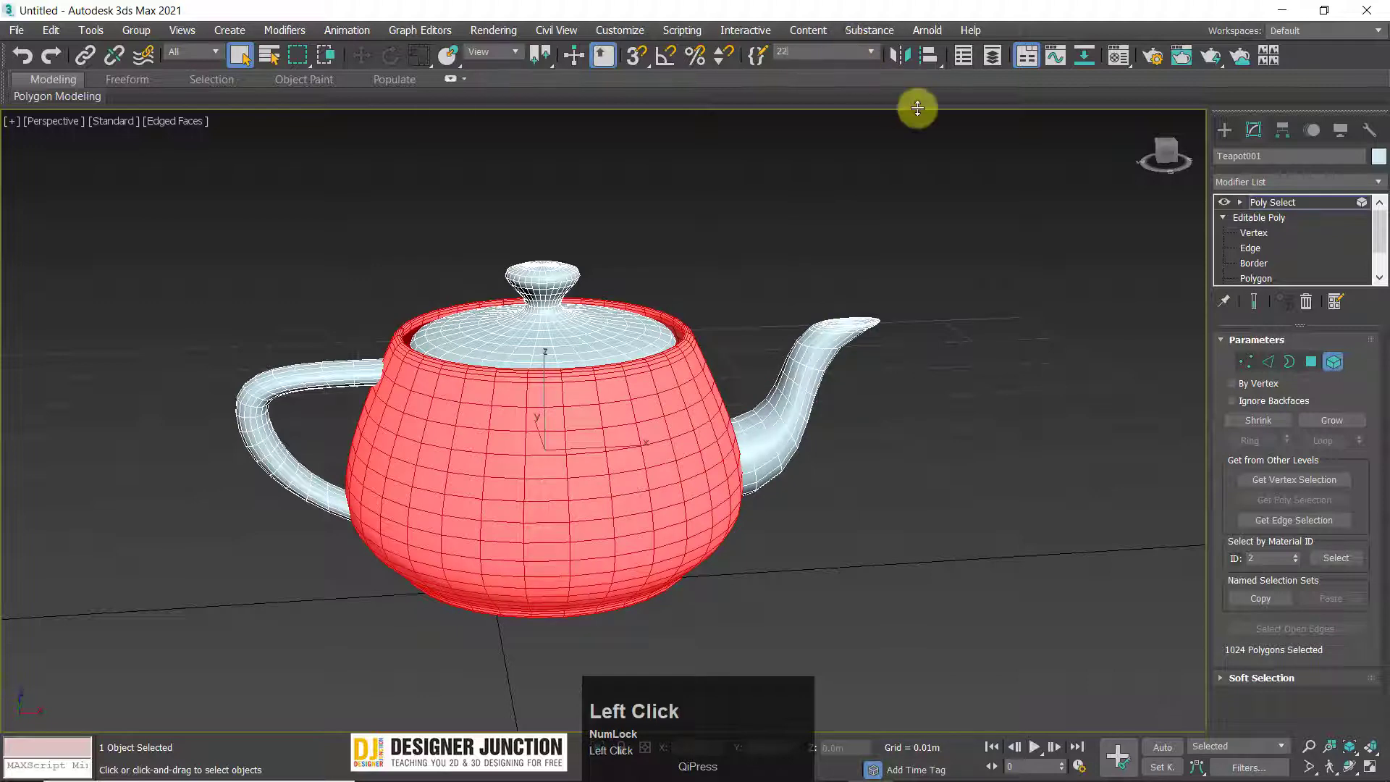
click(537, 335)
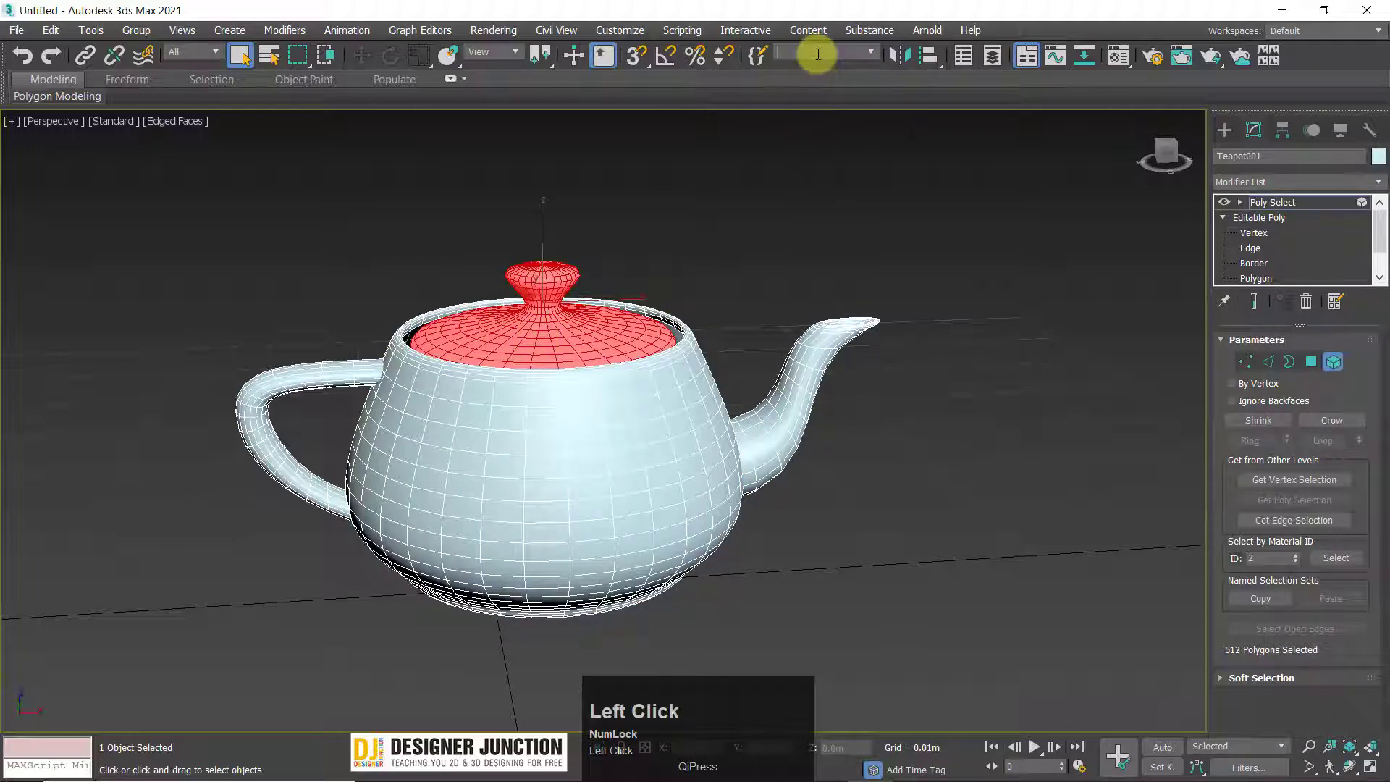
text(11)
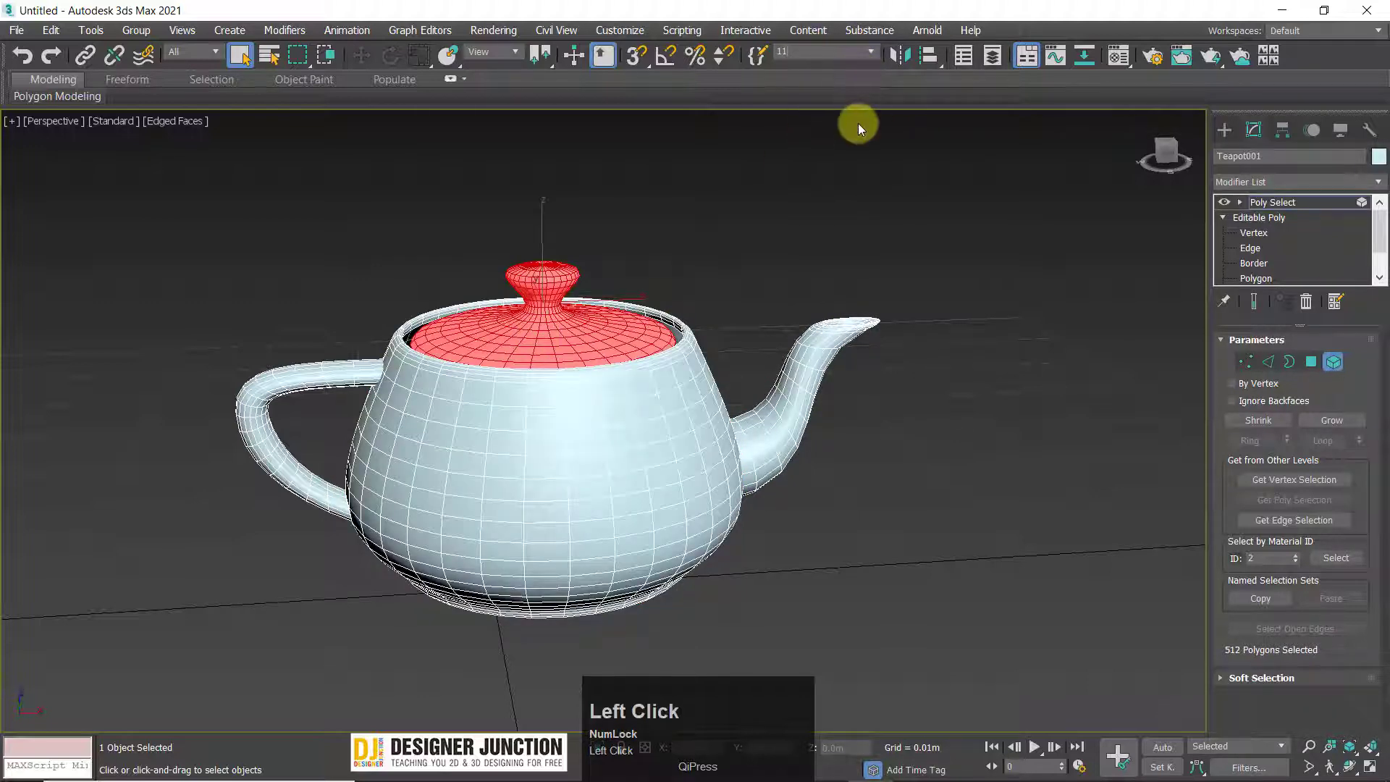
Clear the polygon selection and select the handle again through its named selection set 44.
drag(945, 212, 874, 394)
click(925, 444)
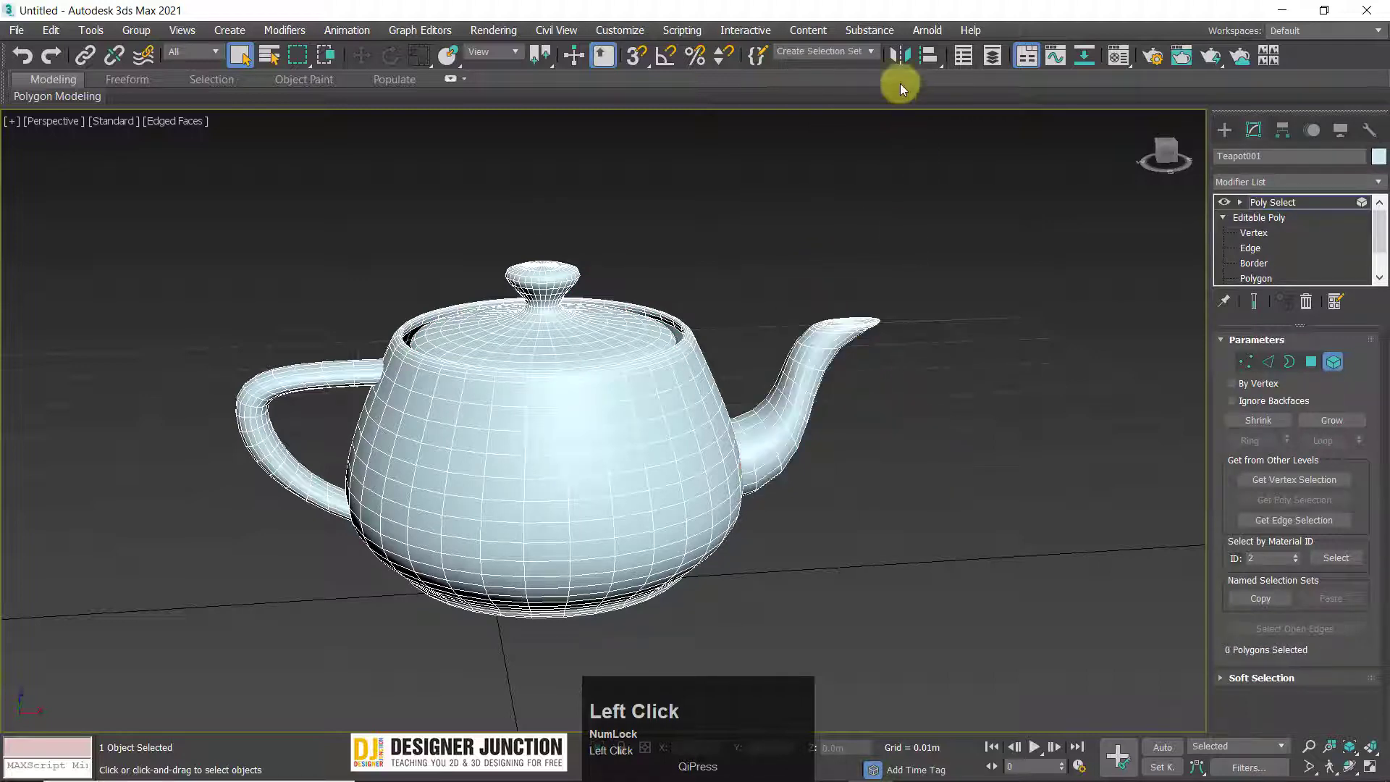
click(872, 49)
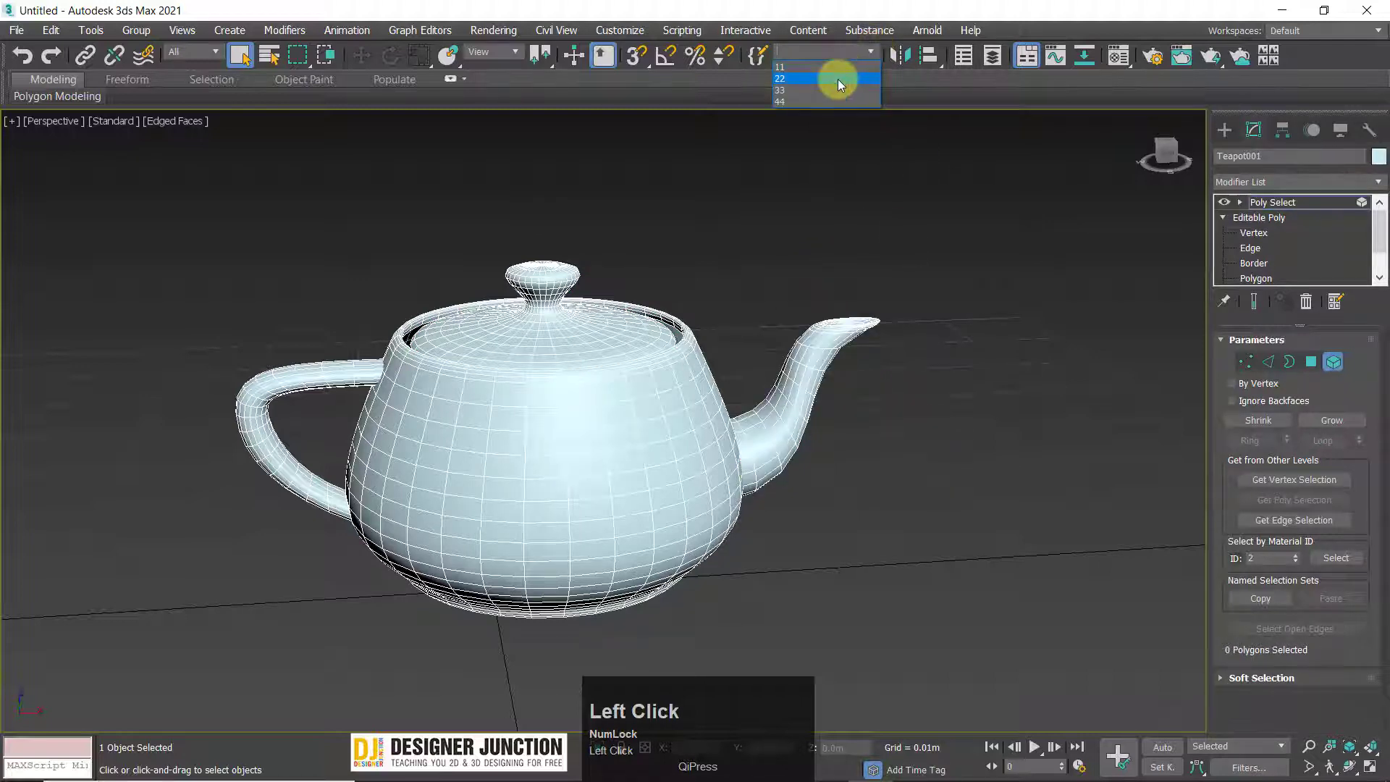
click(833, 102)
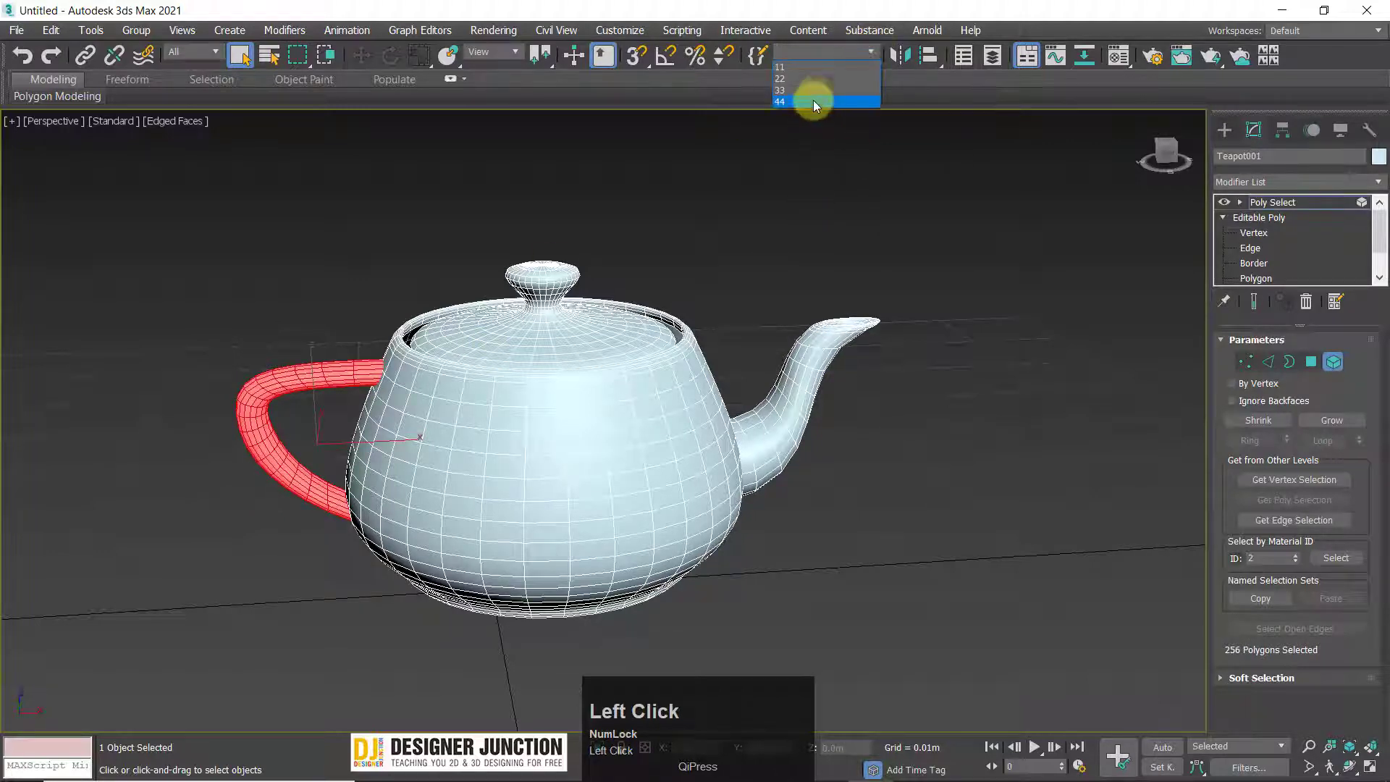
Recall the named selection sets 33, 22 and 11 one after another, and leave the Element level.
click(818, 90)
click(825, 52)
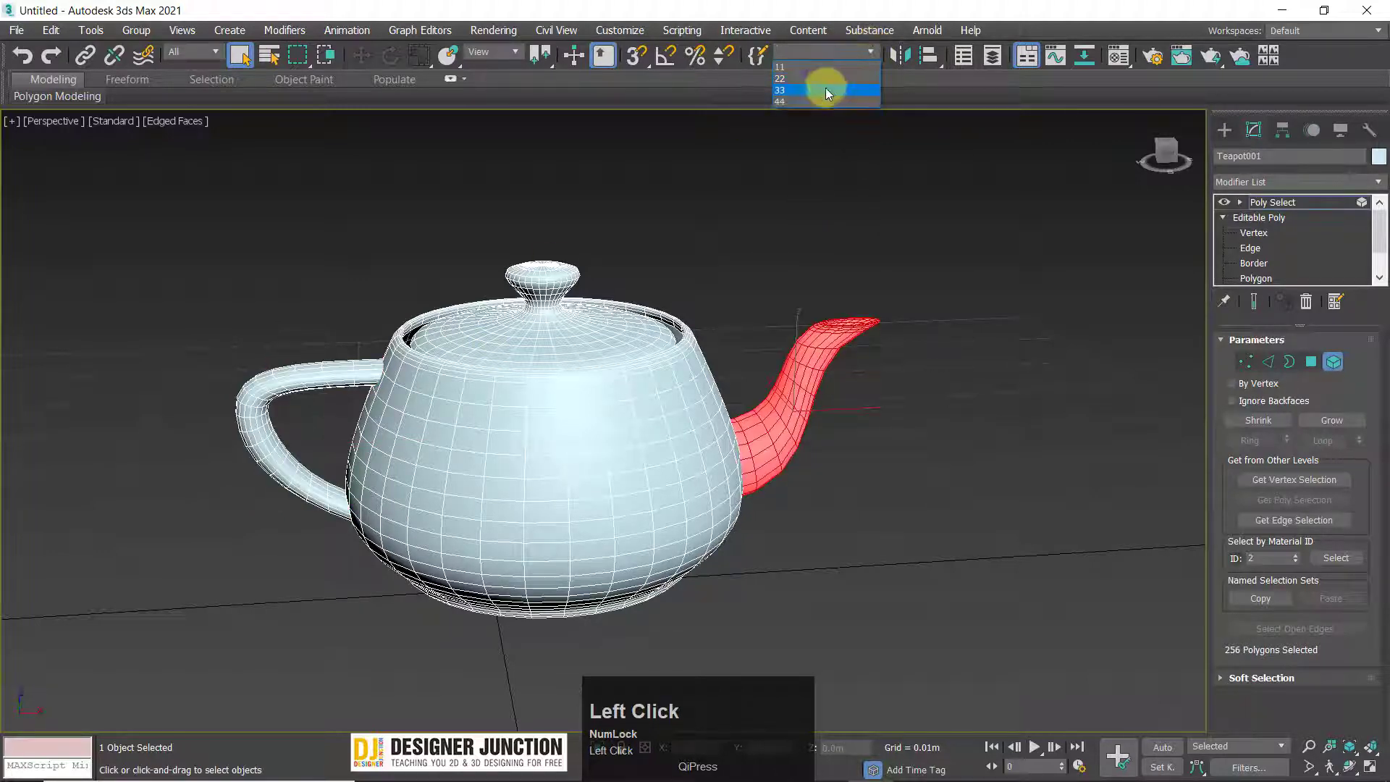
click(829, 78)
click(874, 51)
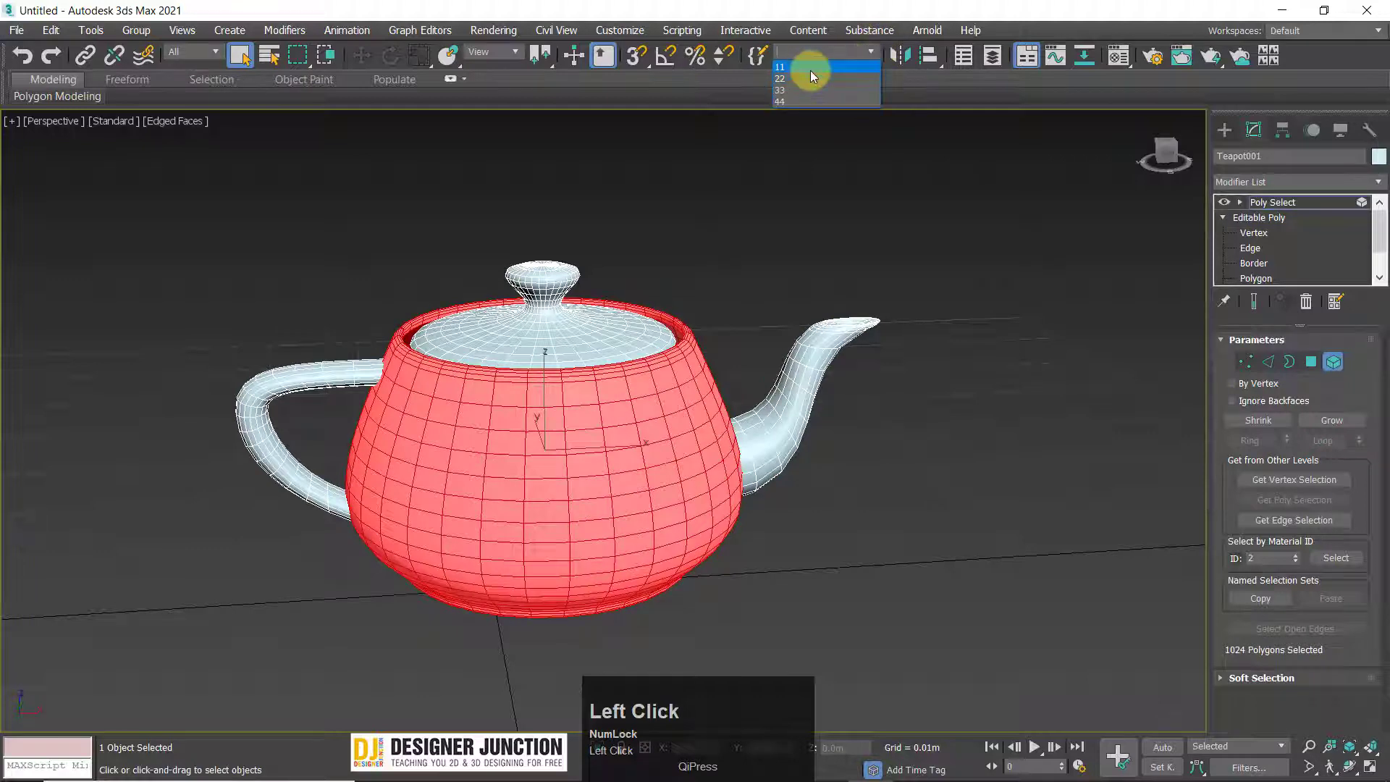
click(810, 67)
click(1271, 203)
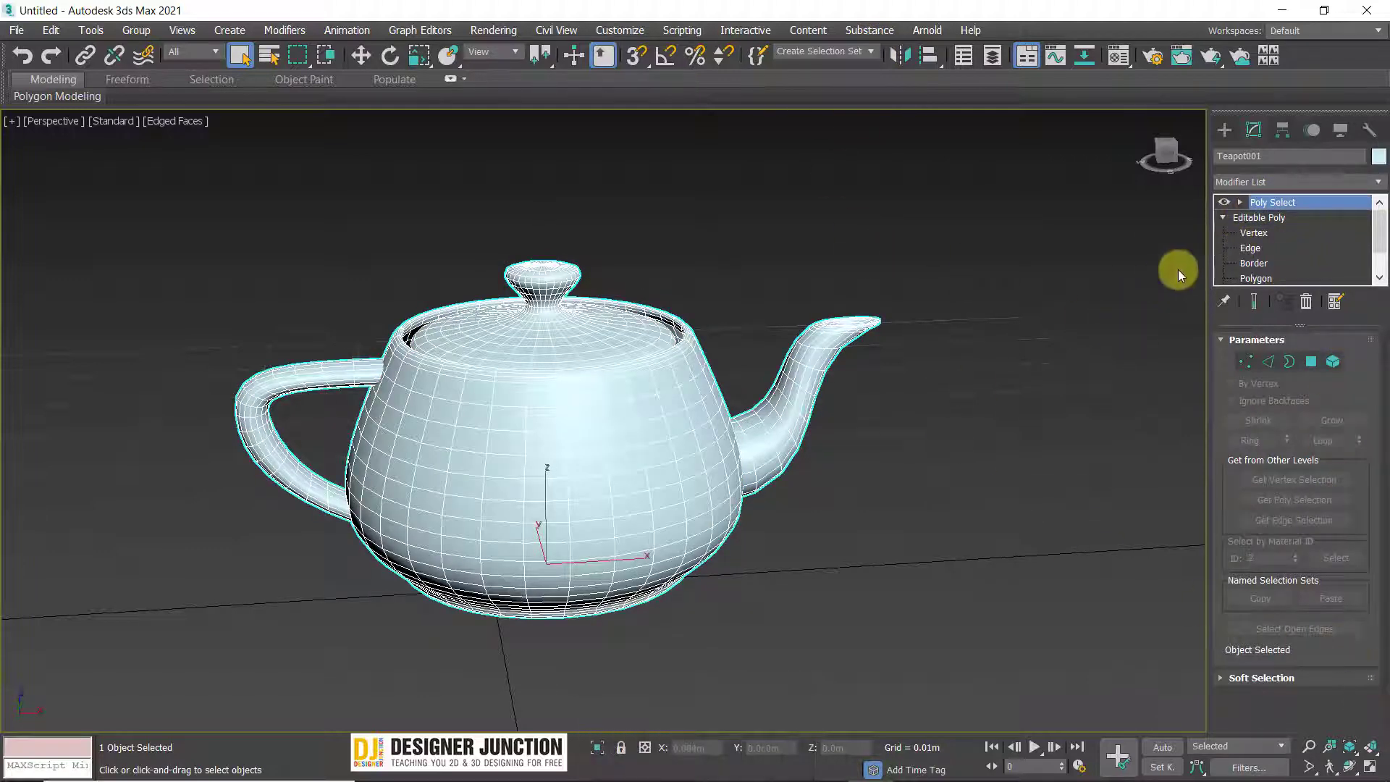
Clone the teapot by moving a single copy away from the original.
middle_drag(797, 404, 536, 341)
key(w)
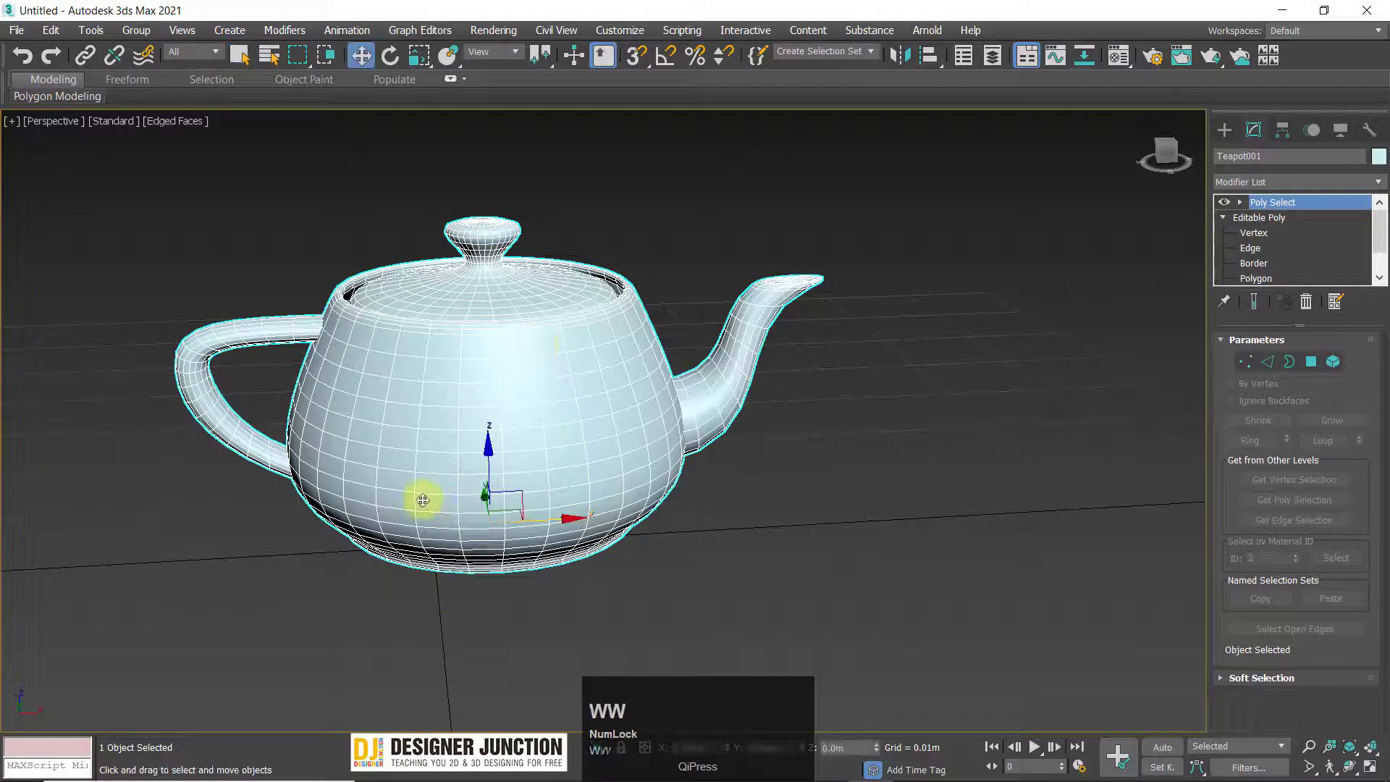
alt+middle_drag(422, 490, 1154, 643)
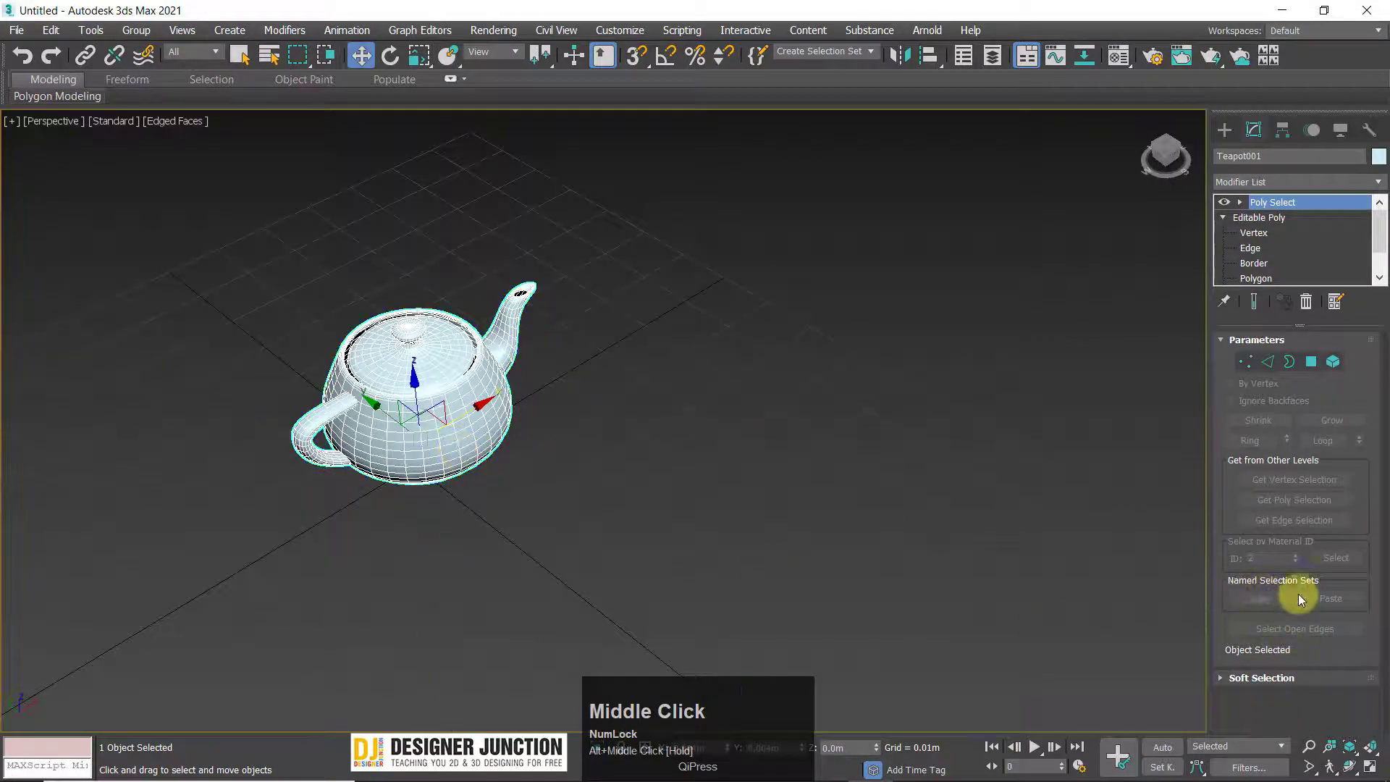
key(shift)
shift+drag(732, 571, 878, 514)
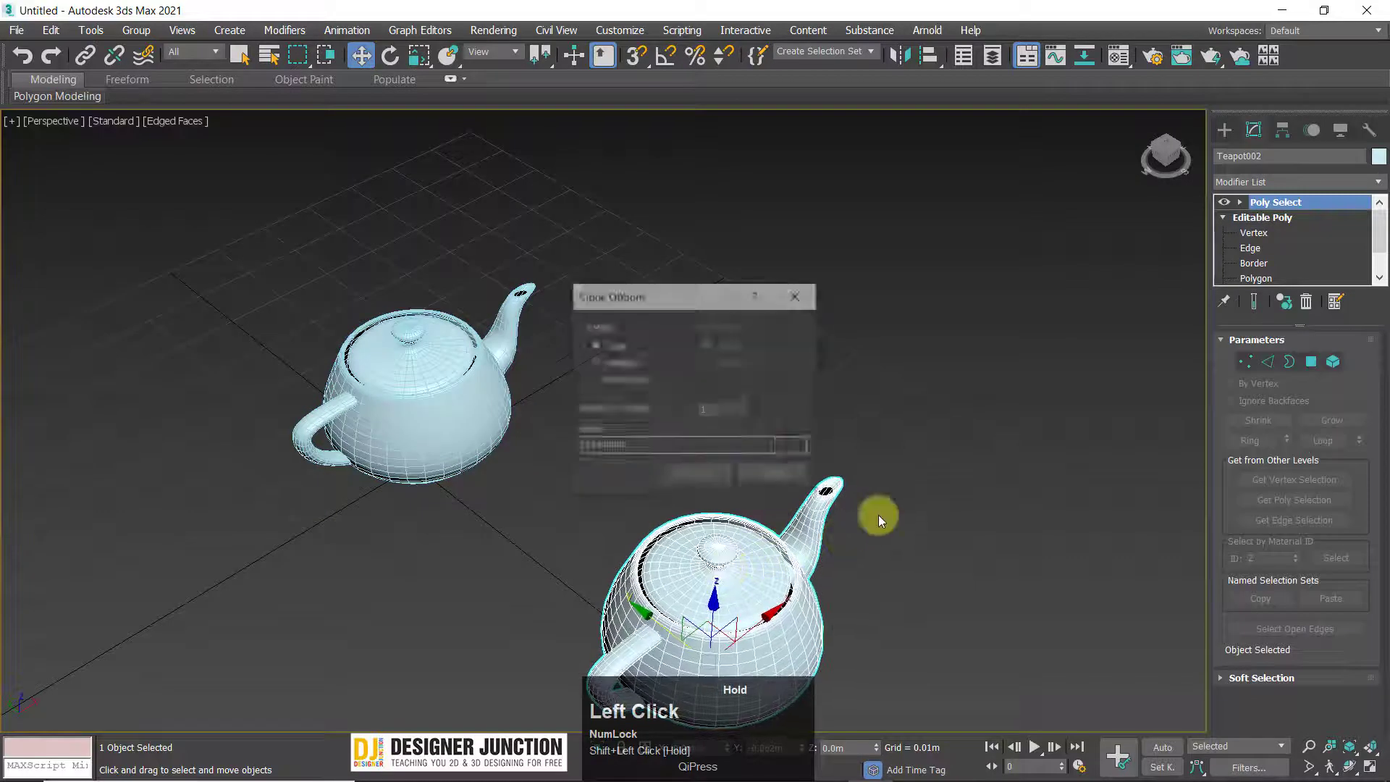
click(701, 472)
mouse_move(701, 472)
alt+middle_down()
mouse_move(879, 519)
mouse_move(922, 380)
alt+middle_up()
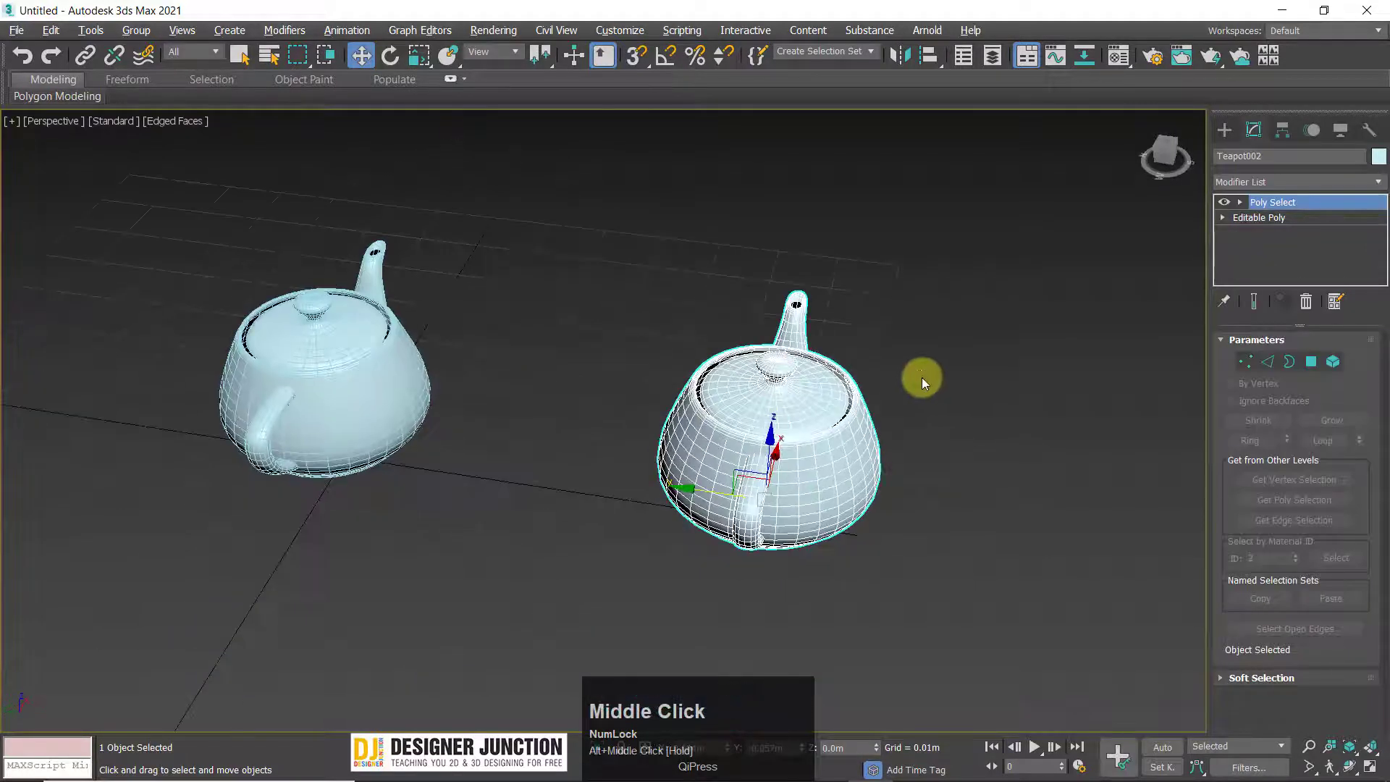
Delete the Poly Select modifier from the copied teapot and compare its modifier stack with the original's.
click(1305, 300)
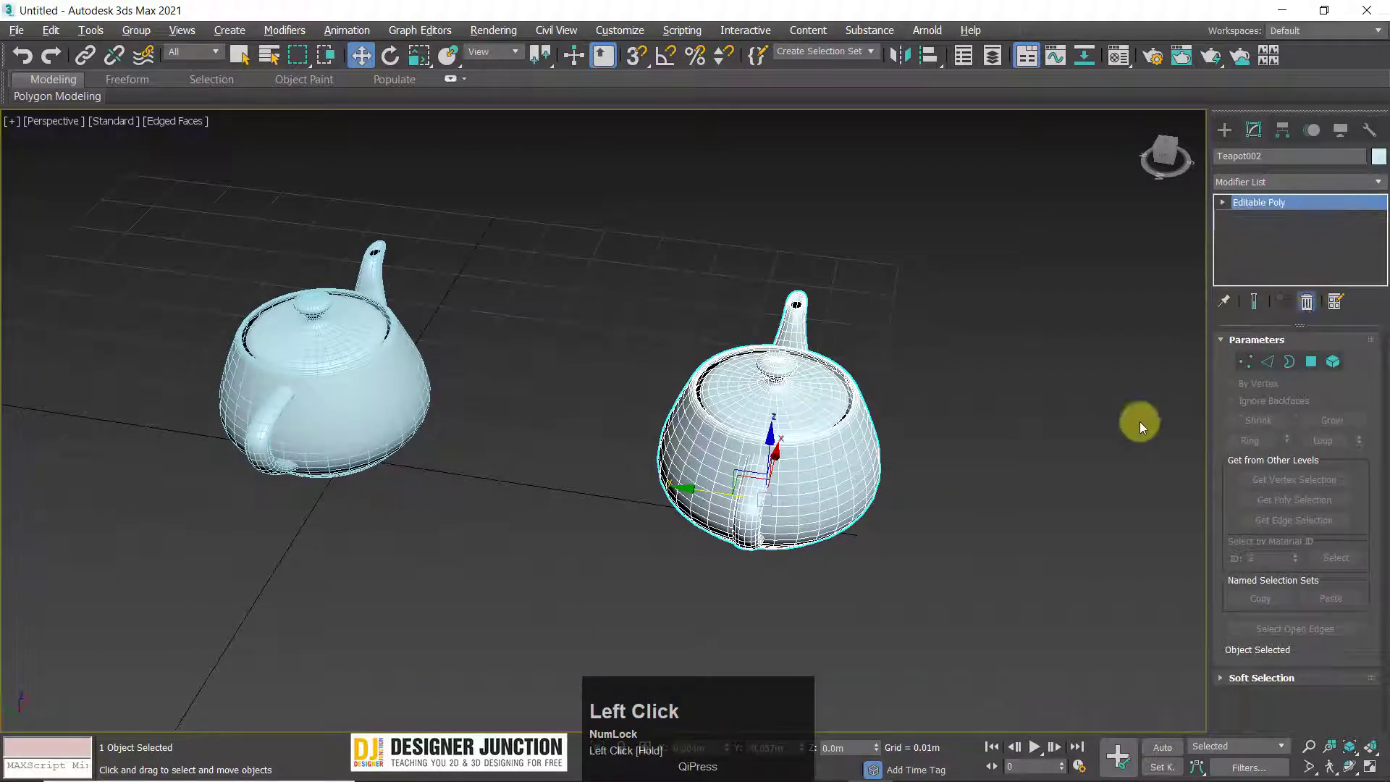
click(910, 325)
click(794, 434)
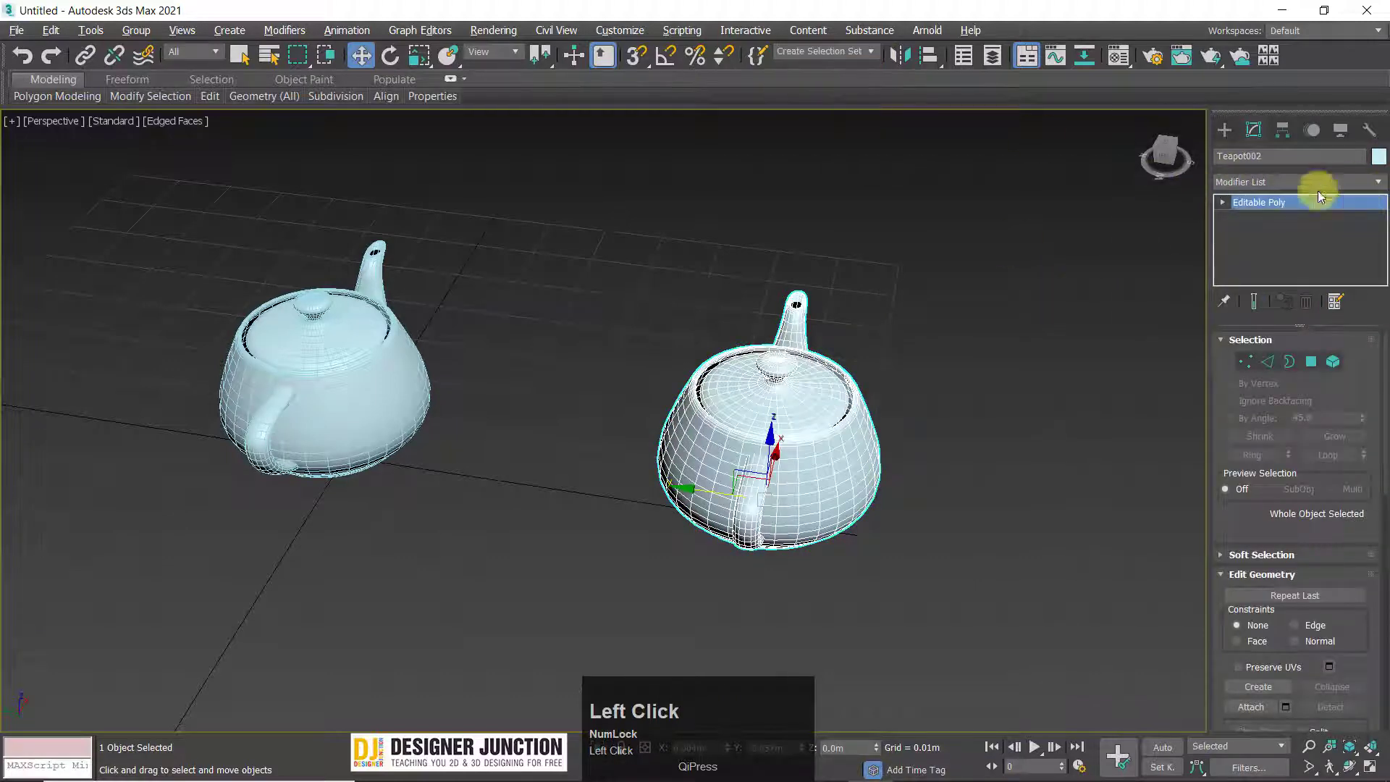
click(884, 430)
click(270, 391)
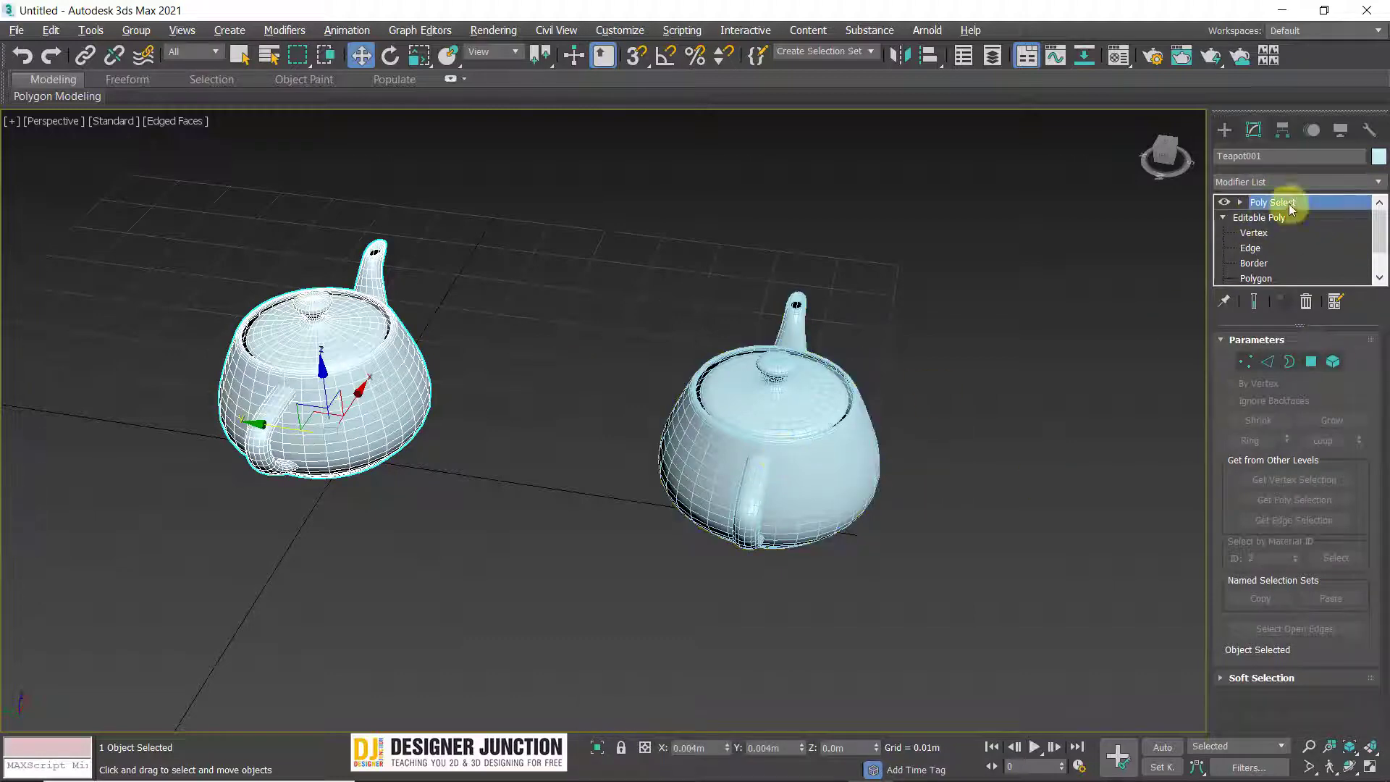
Add a new Poly Select modifier to the copied teapot.
click(801, 465)
click(1305, 177)
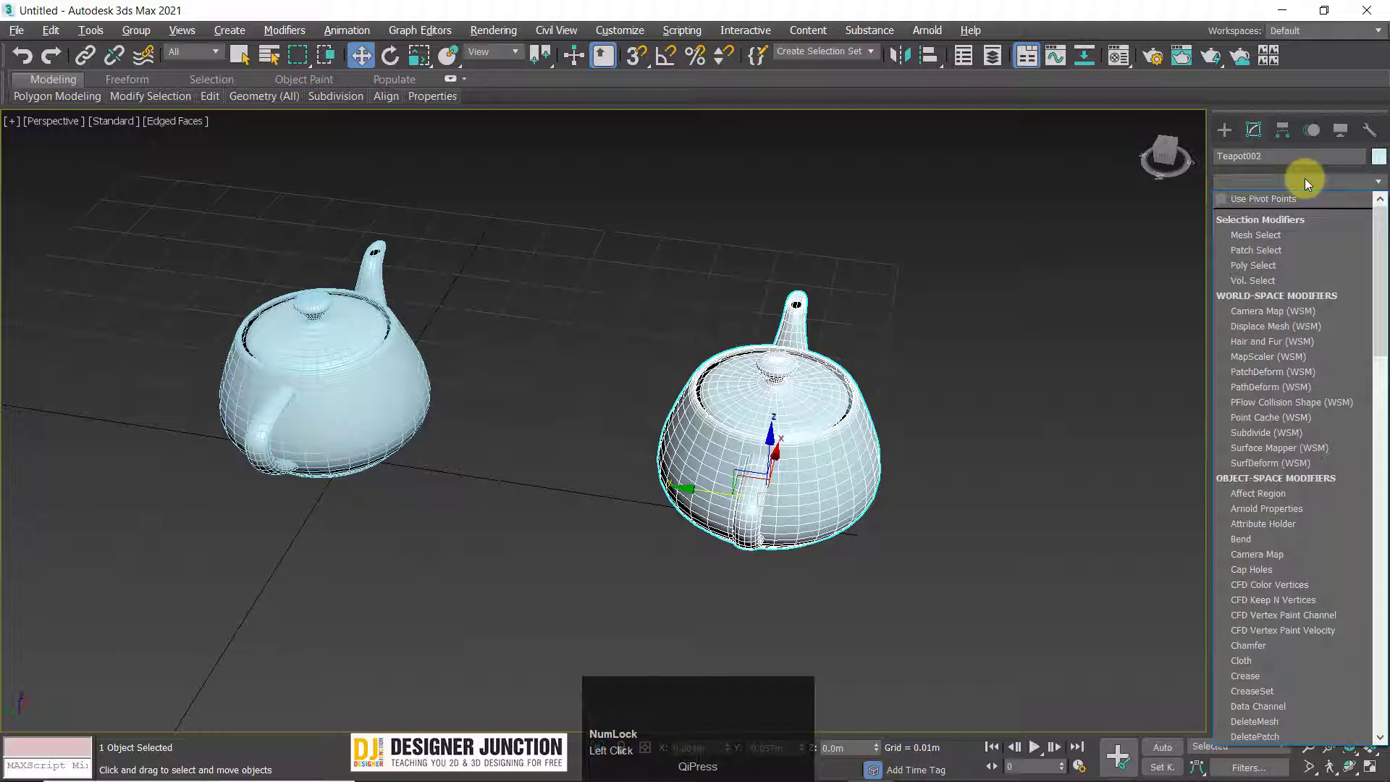
key(p)
scroll(1272, 247, up, 3)
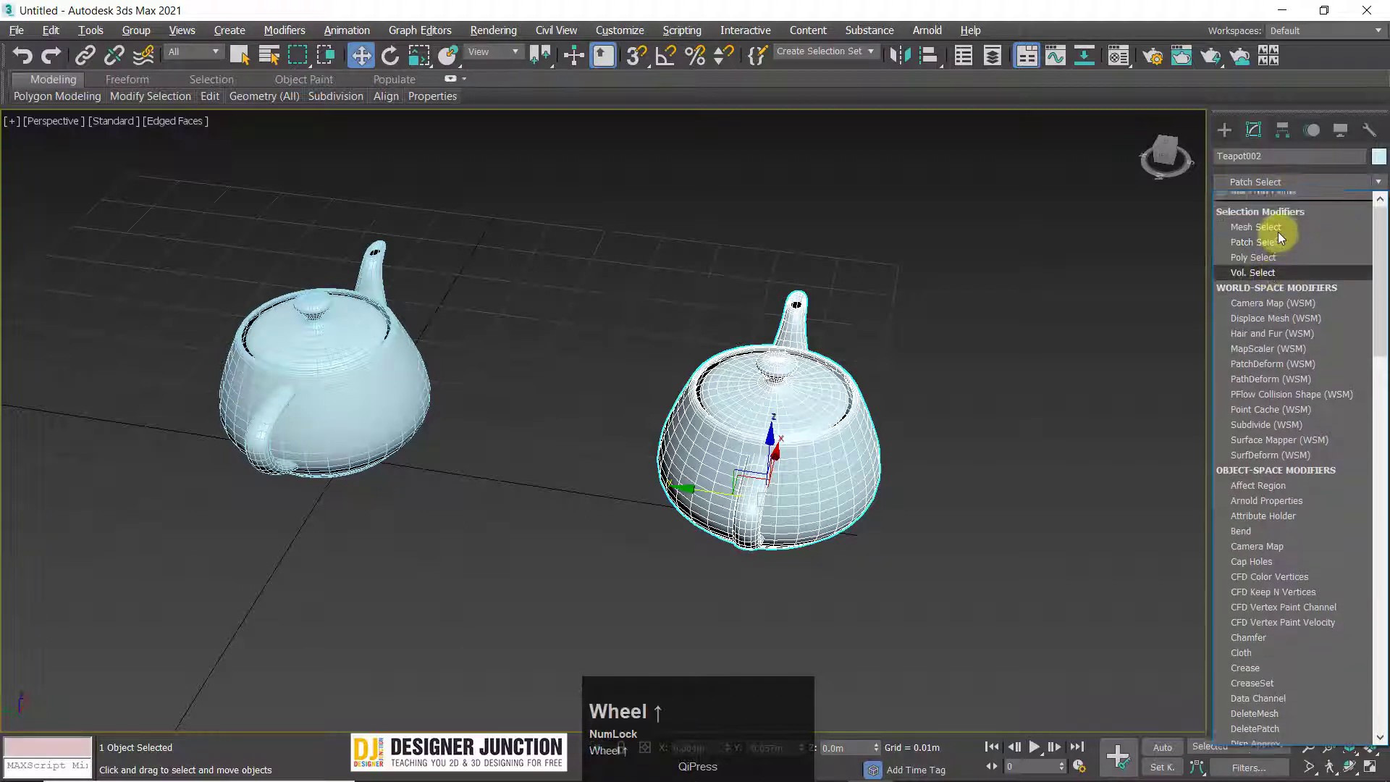
click(1258, 260)
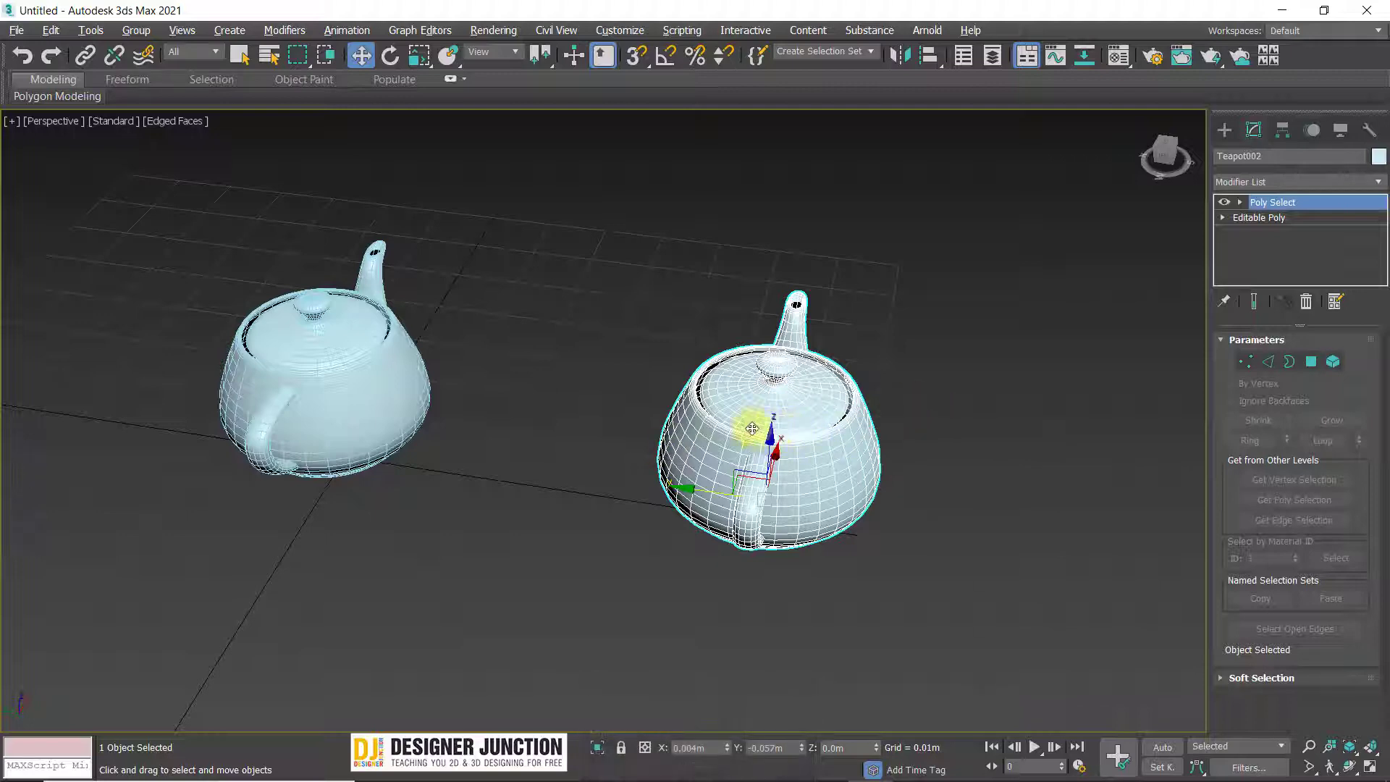
scroll(769, 439, up, 2)
At the Element level of the original teapot's Poly Select, set the material ID to 1.
click(257, 427)
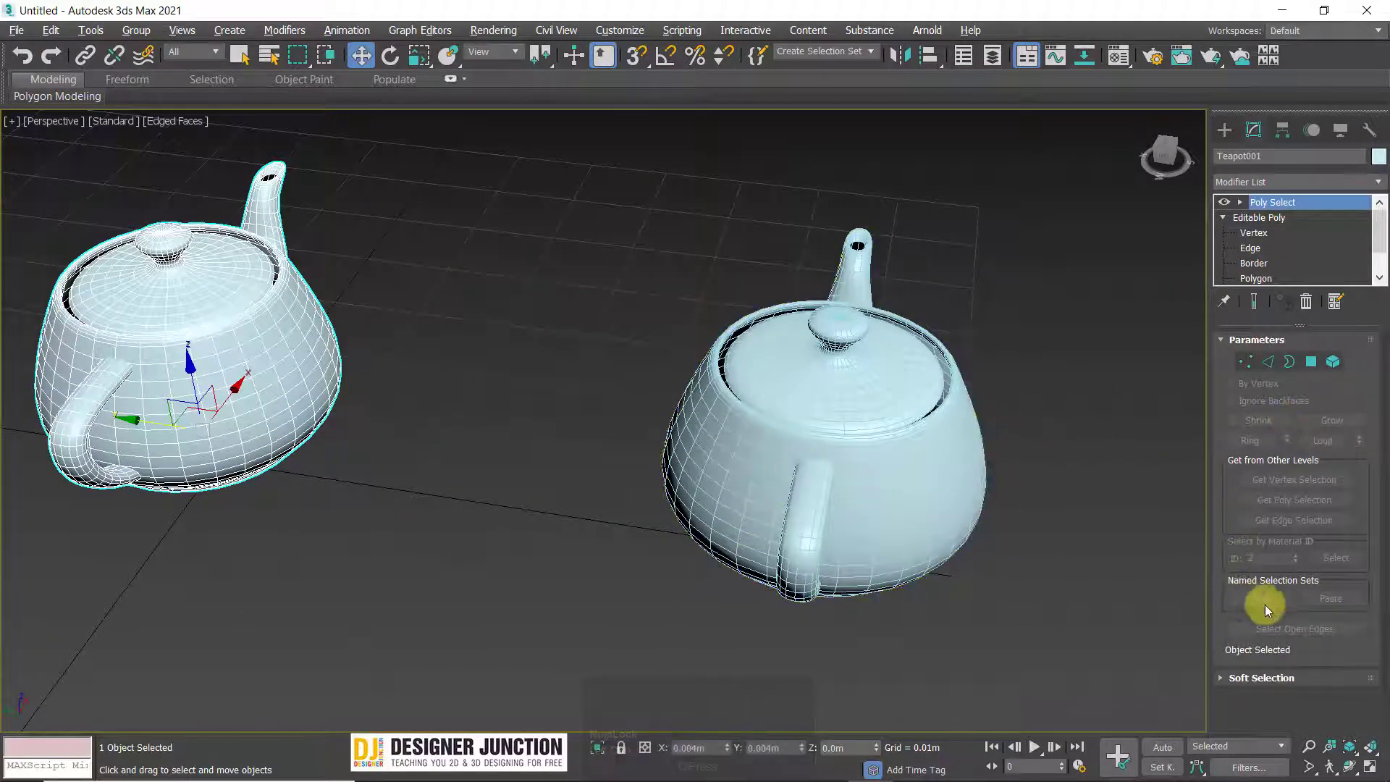
click(1332, 361)
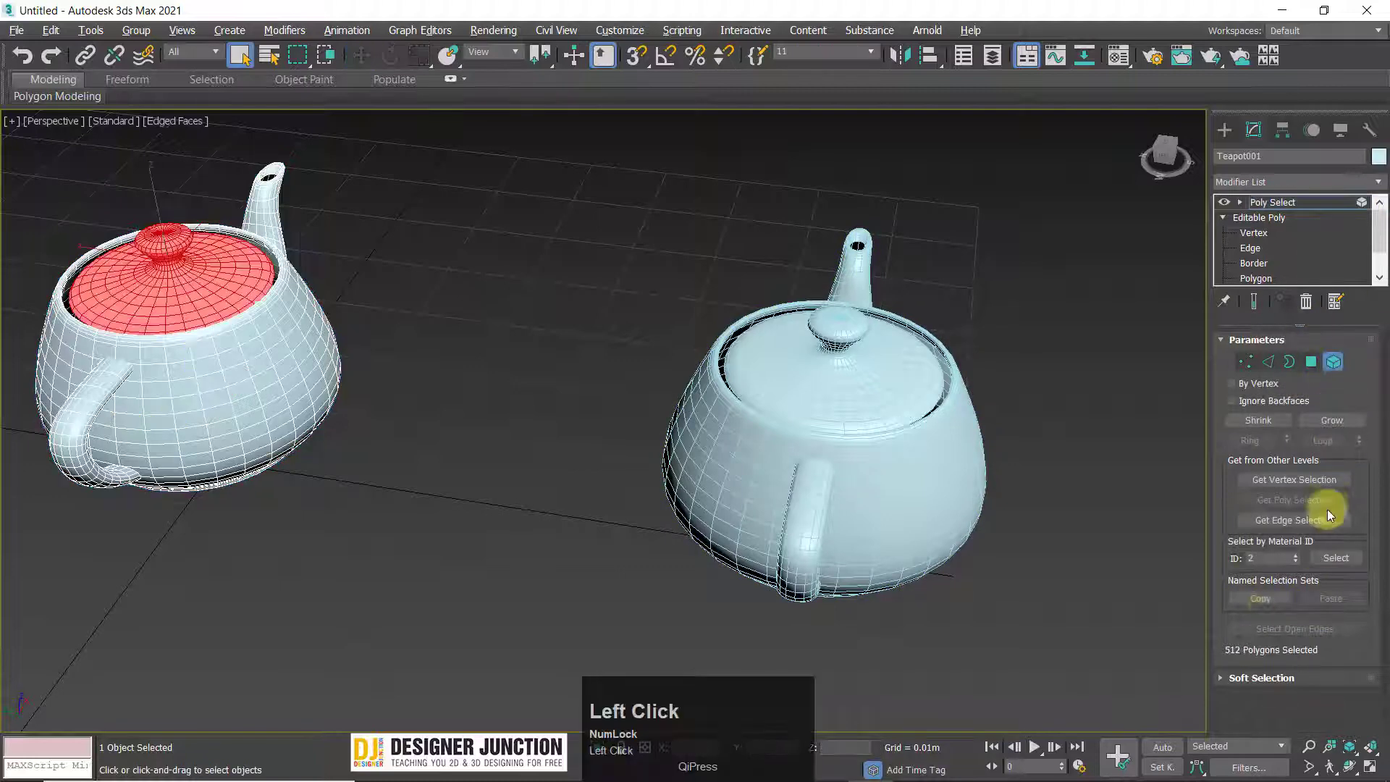
drag(1210, 562, 1357, 564)
text(1)
Copy the named selection set 11 from the original teapot.
click(1278, 601)
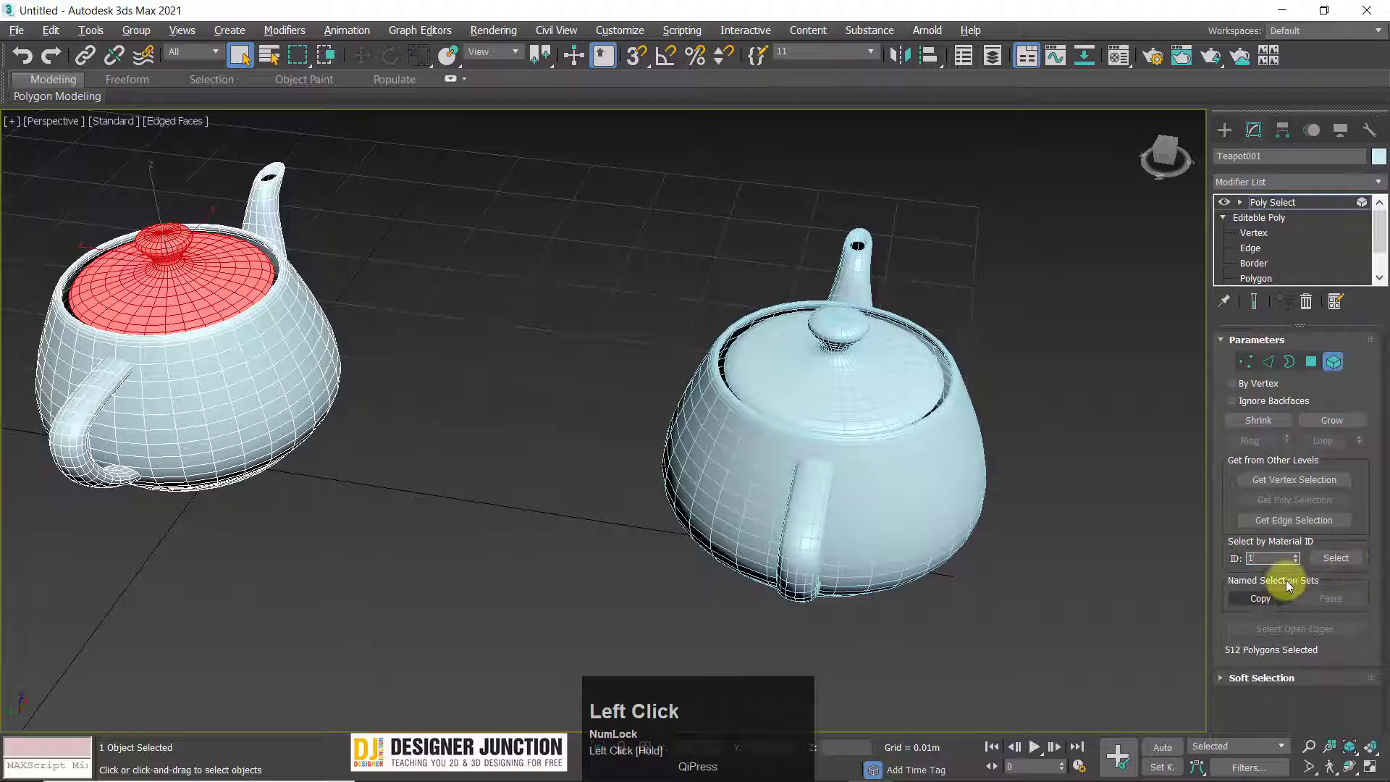
click(1253, 598)
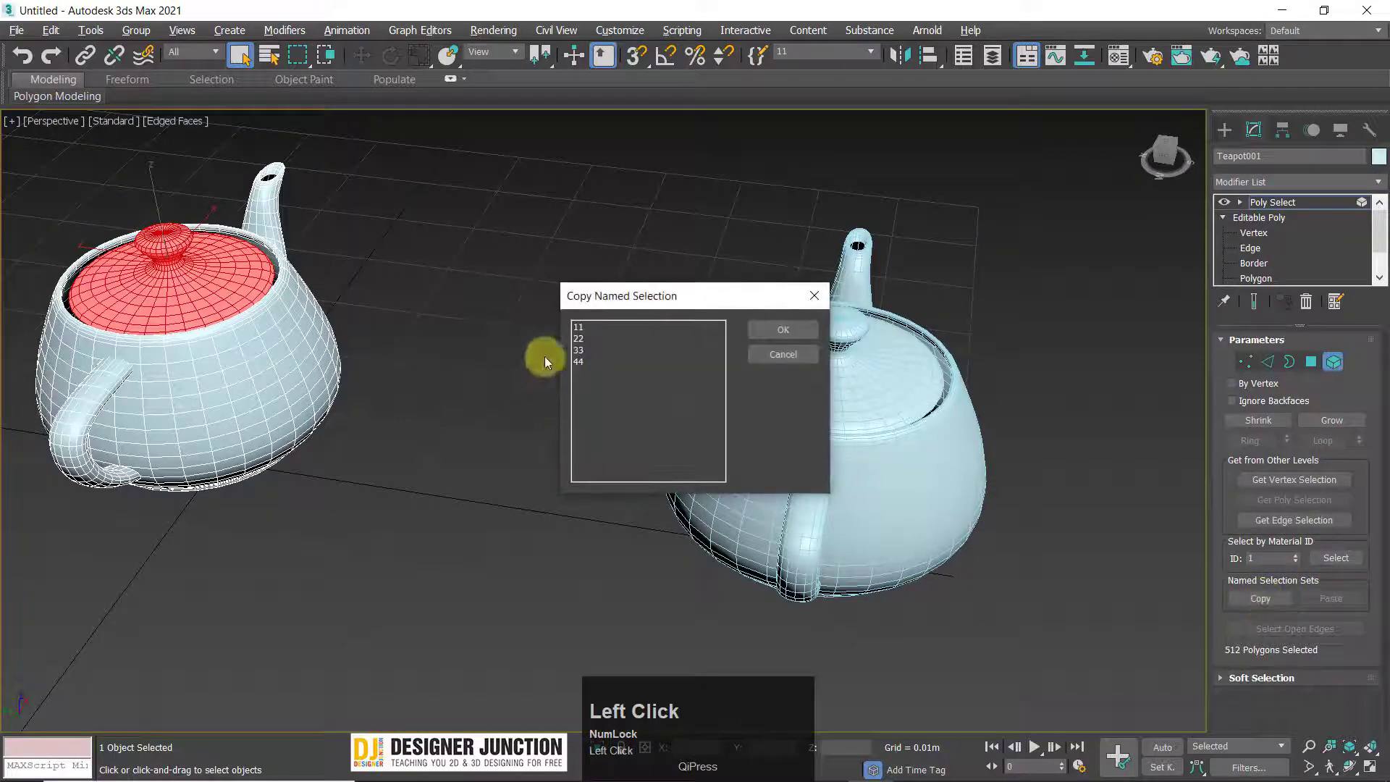
click(580, 328)
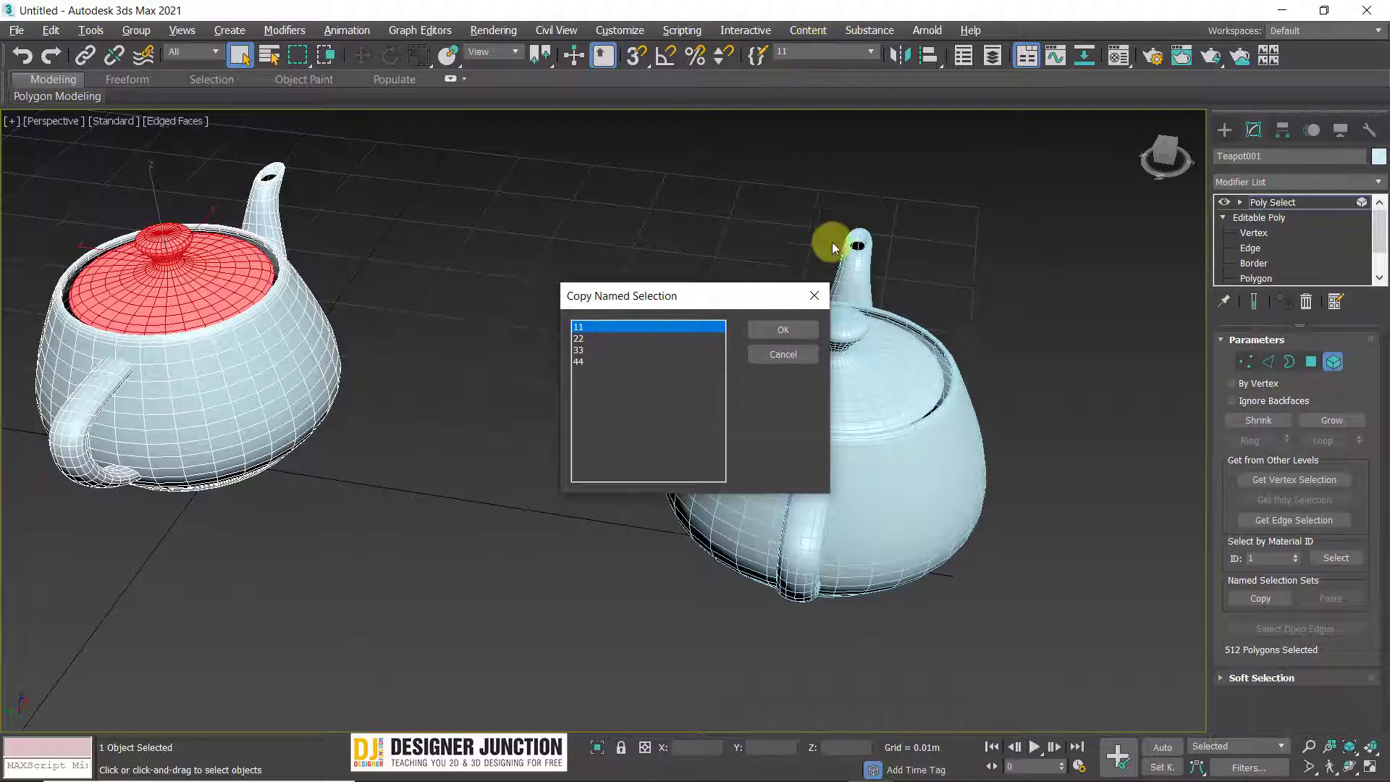
click(780, 329)
Clear the polygon selection, leave the original teapot's Element level and select the copied teapot.
click(927, 494)
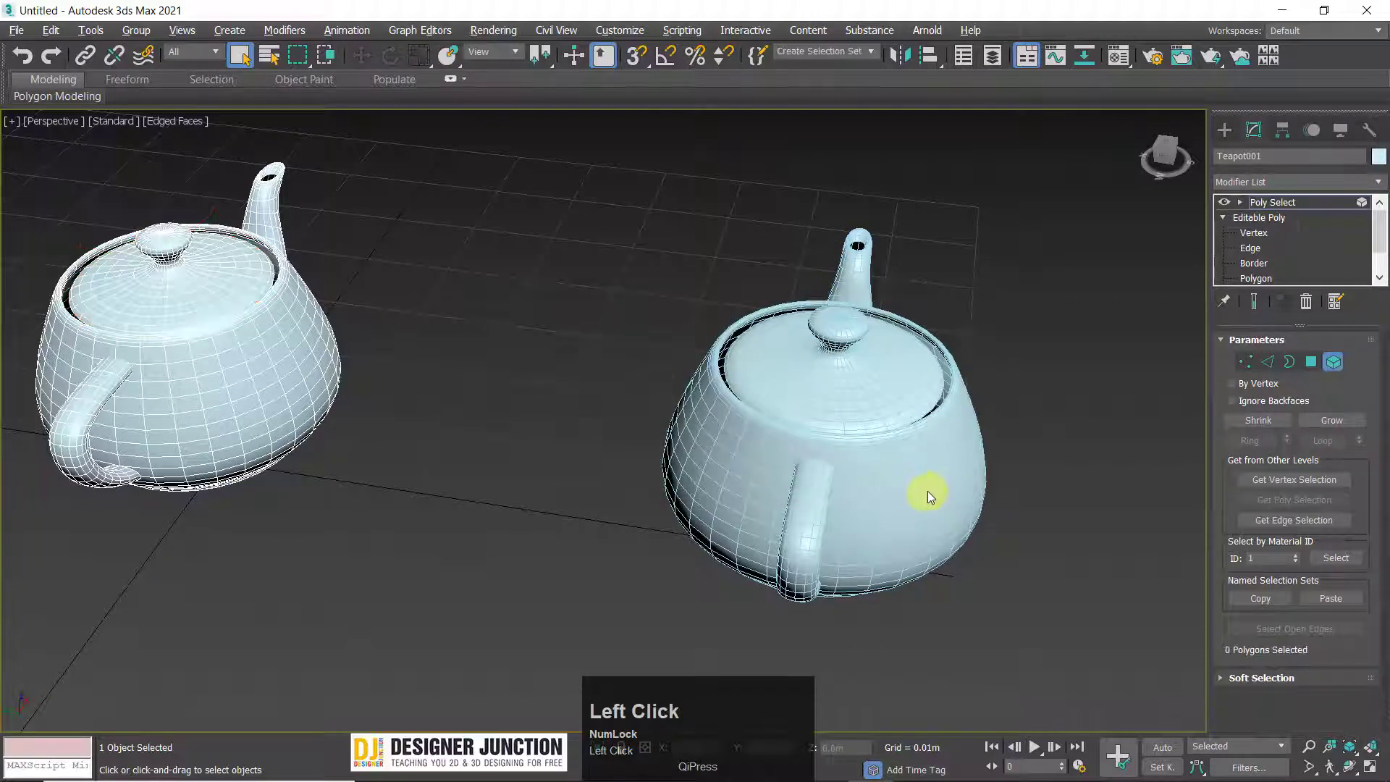
click(1266, 207)
click(918, 489)
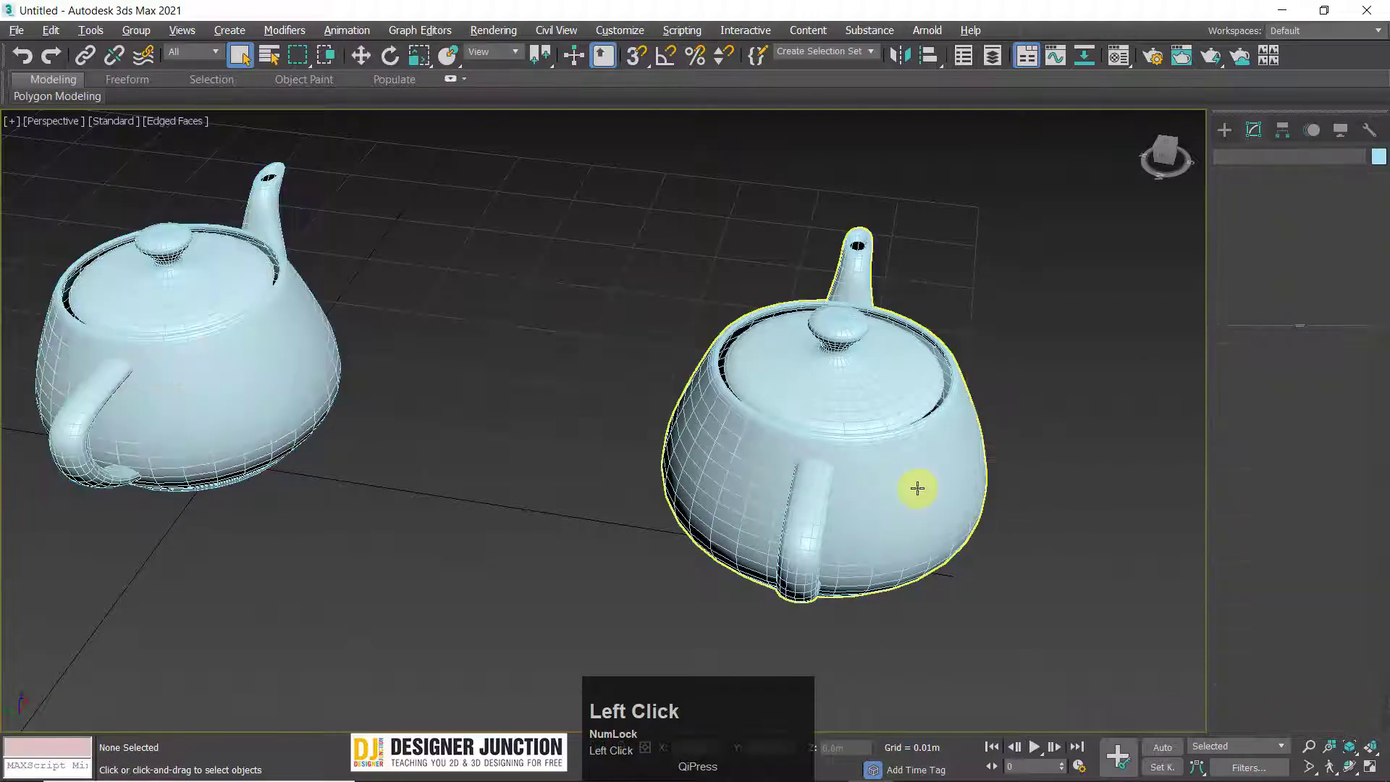
right_click(914, 498)
click(856, 675)
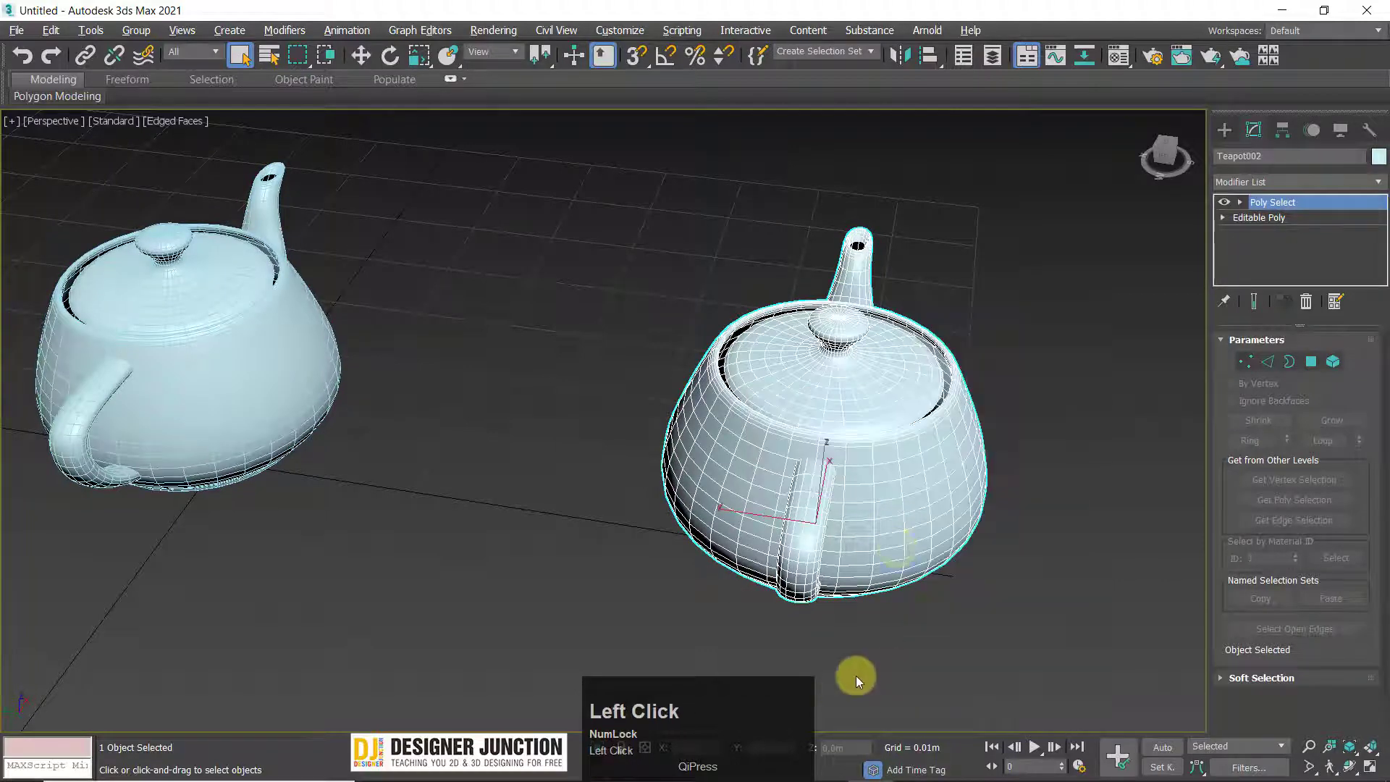
right_click(897, 547)
click(799, 621)
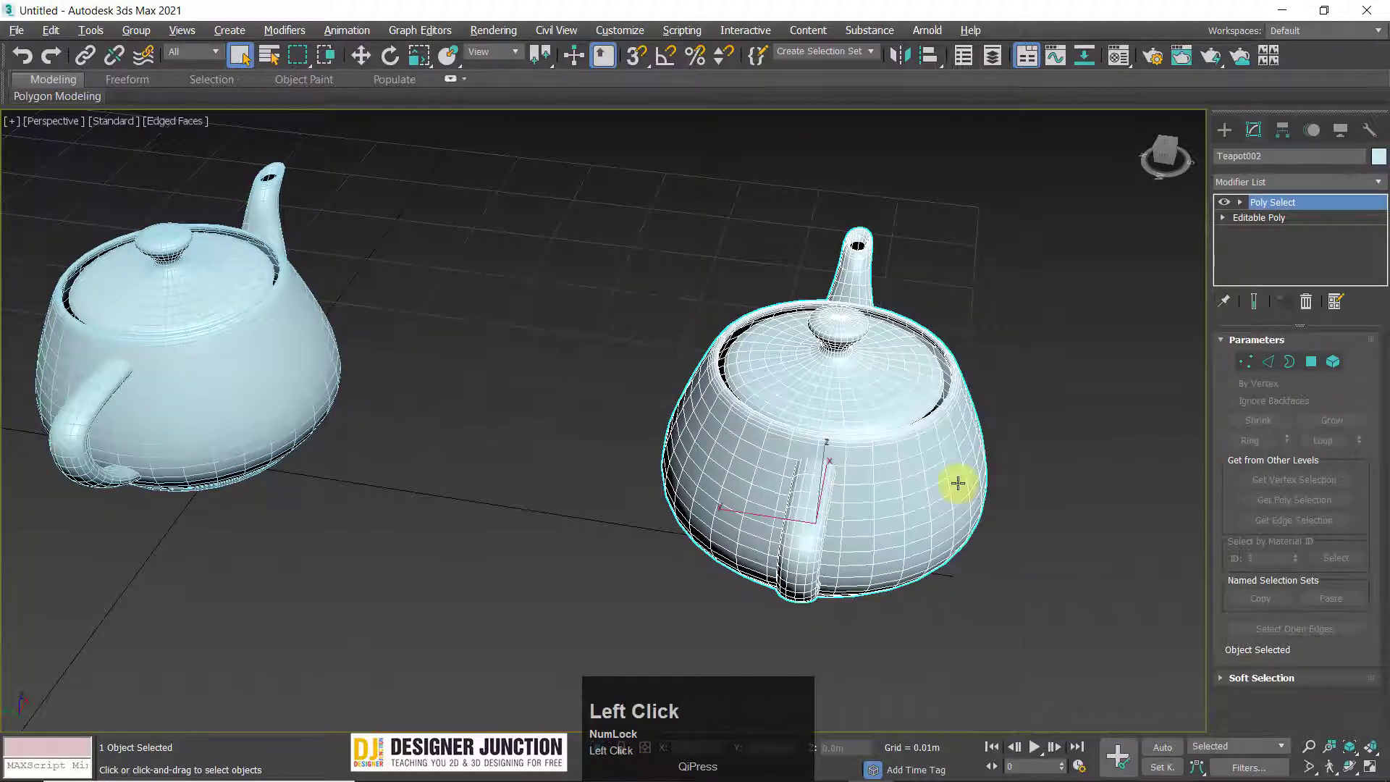
Paste the copied named selection set 11 at the Element level of the copied teapot, and clear the resulting polygon selection.
click(1333, 362)
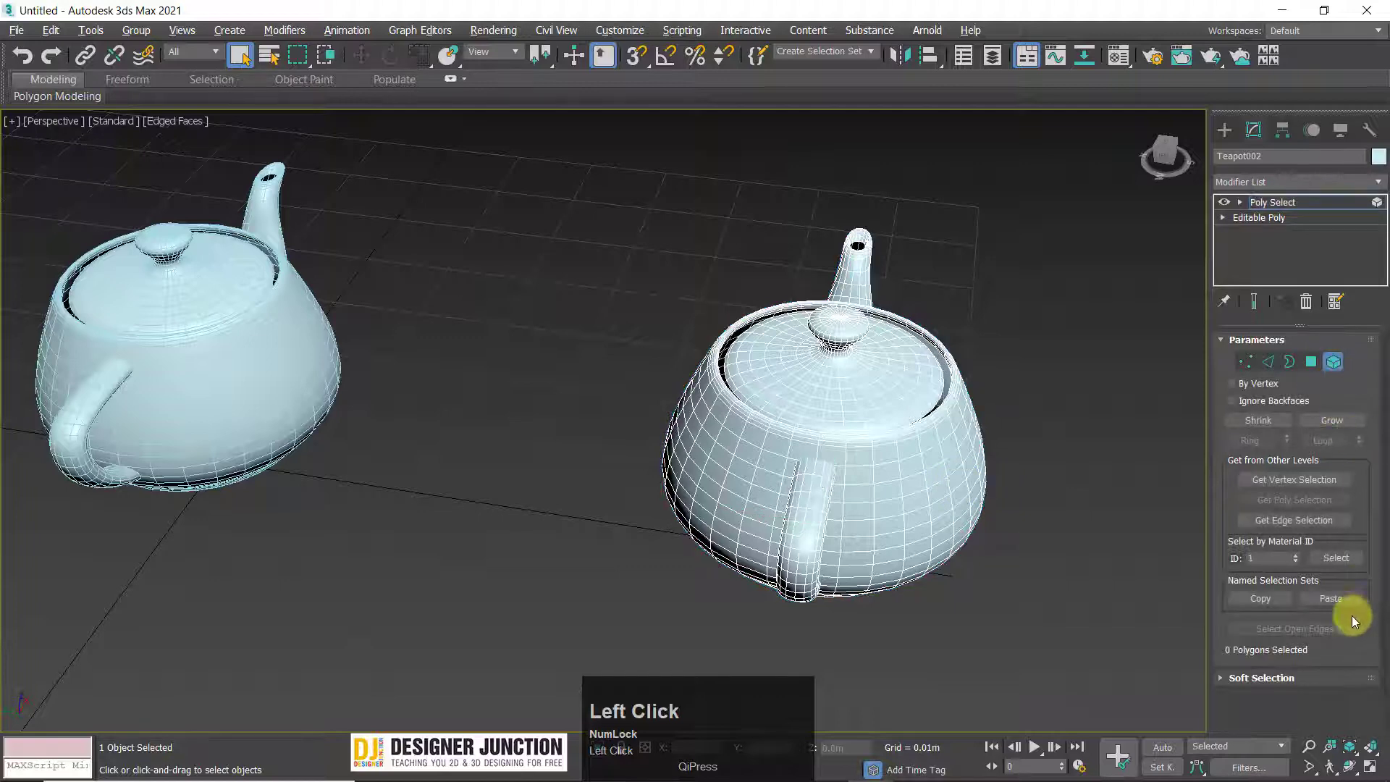
click(1248, 601)
click(1330, 598)
click(879, 399)
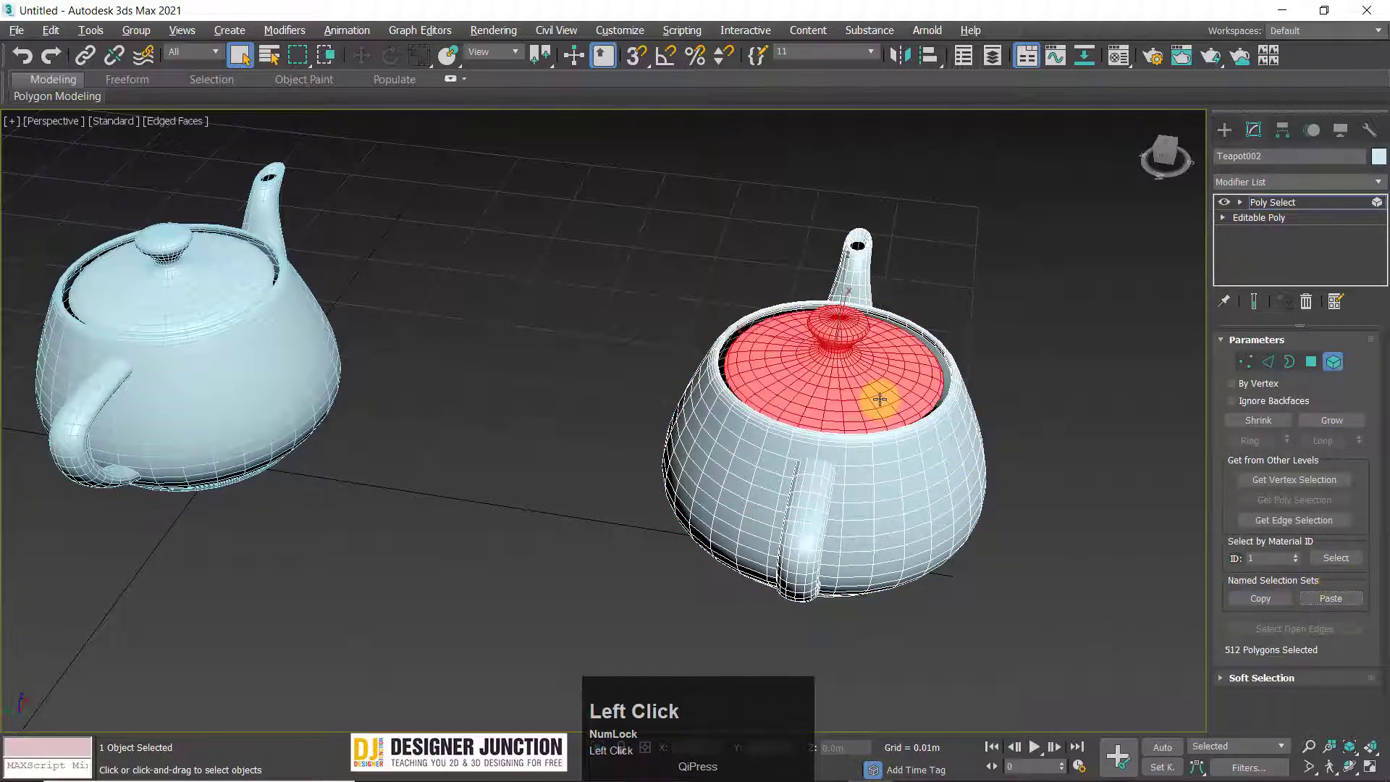
click(1081, 575)
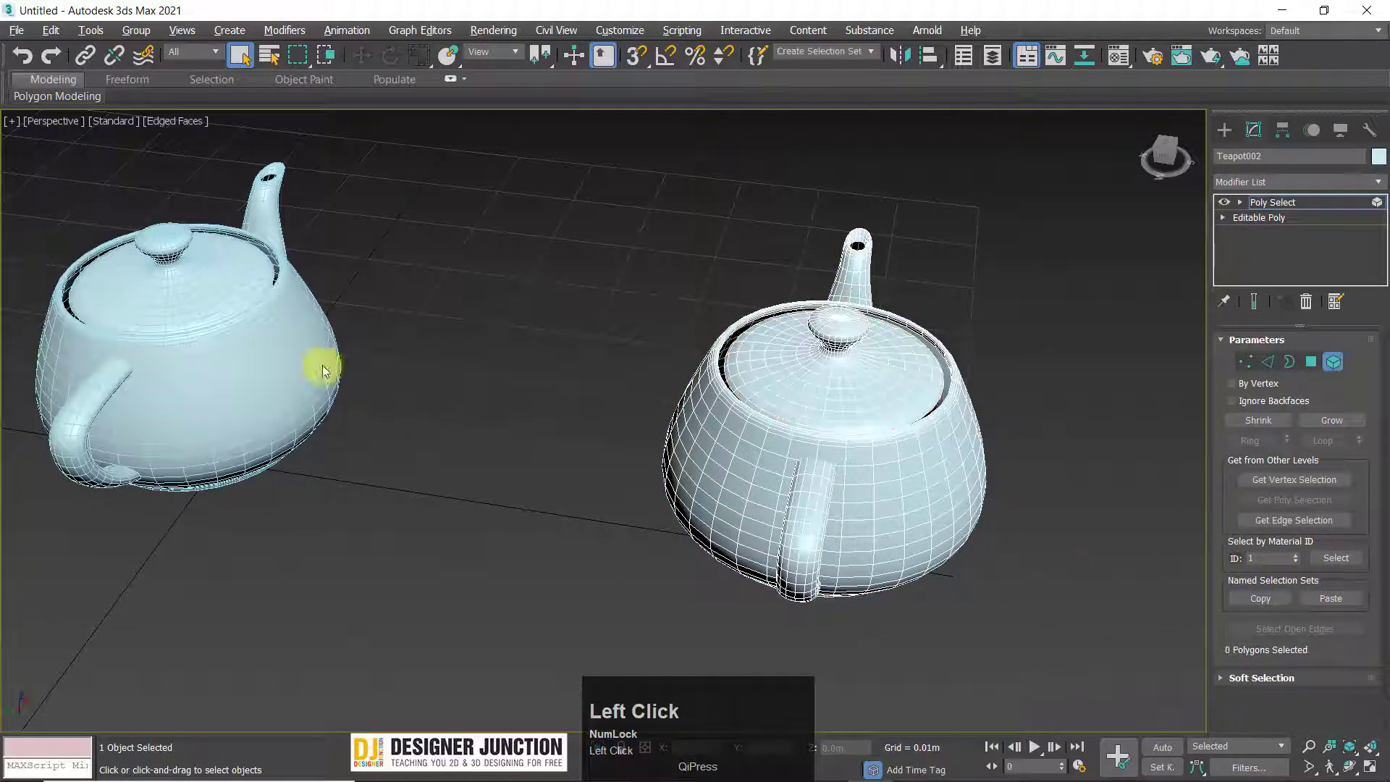
Return to the original teapot's Element level in Poly Select and set the material ID to 2.
click(1276, 212)
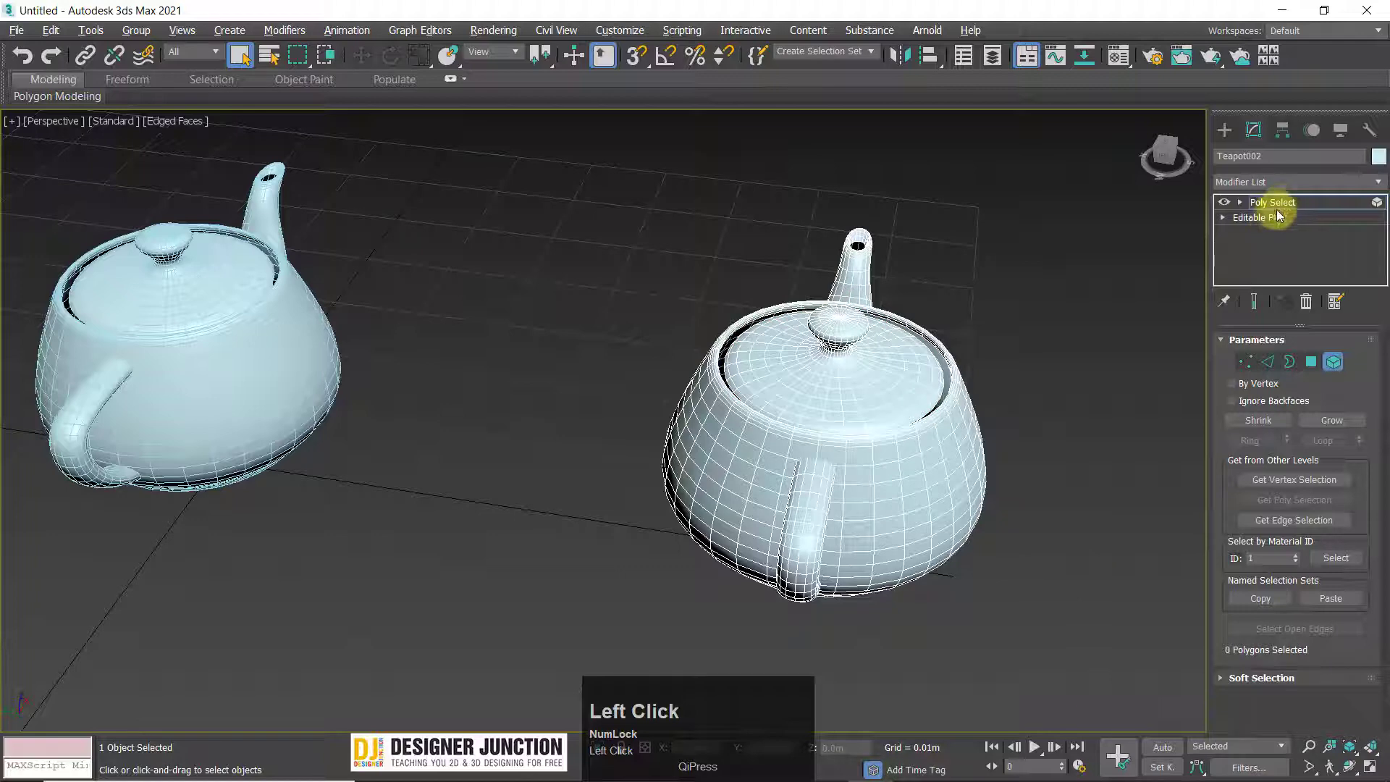
click(590, 301)
click(323, 385)
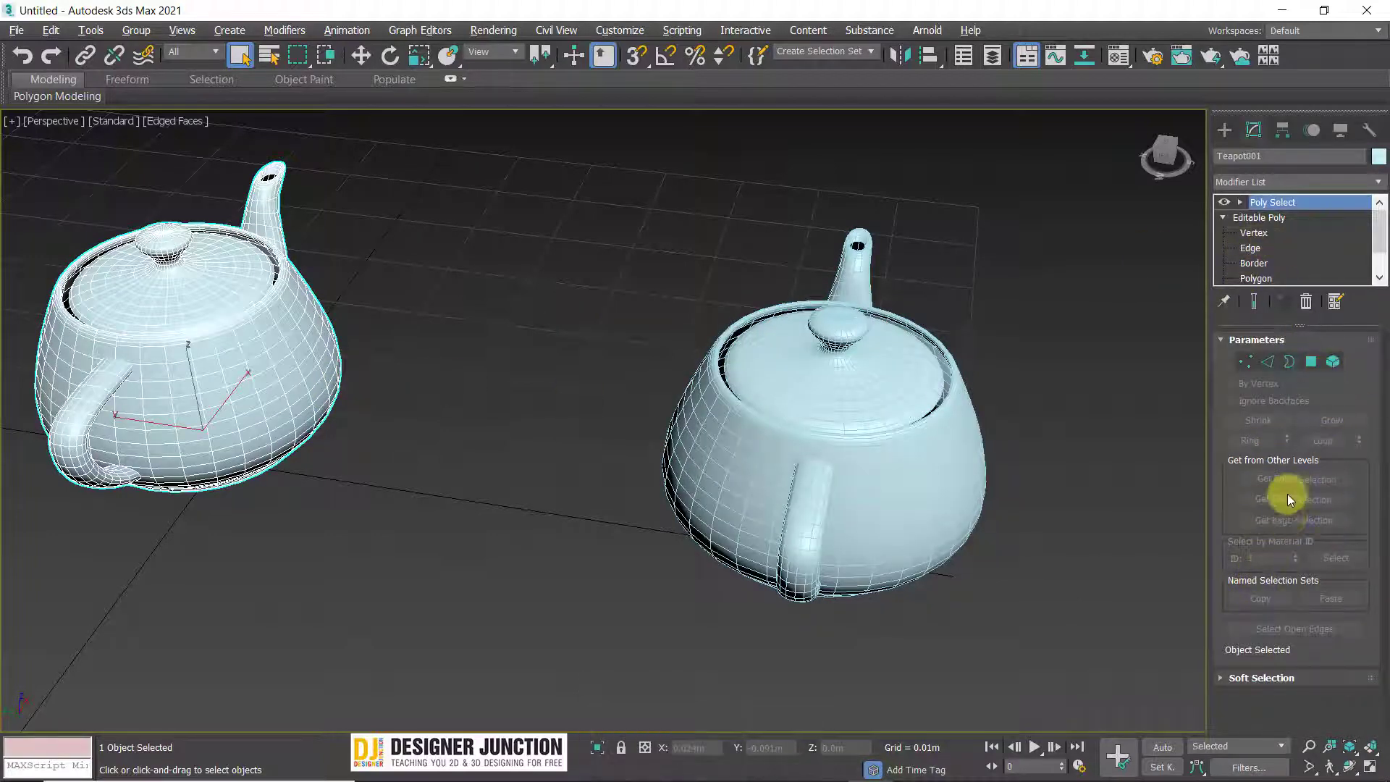
click(1332, 362)
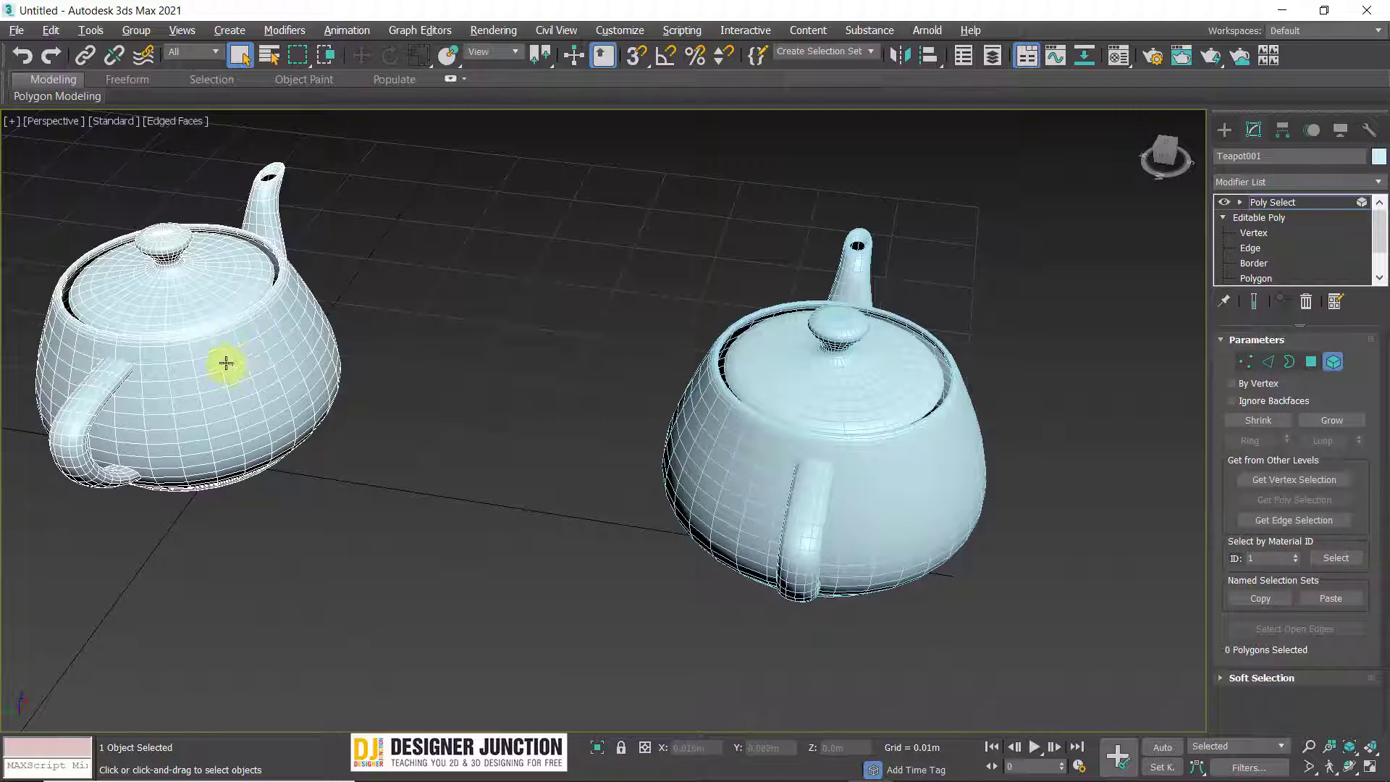
click(1260, 558)
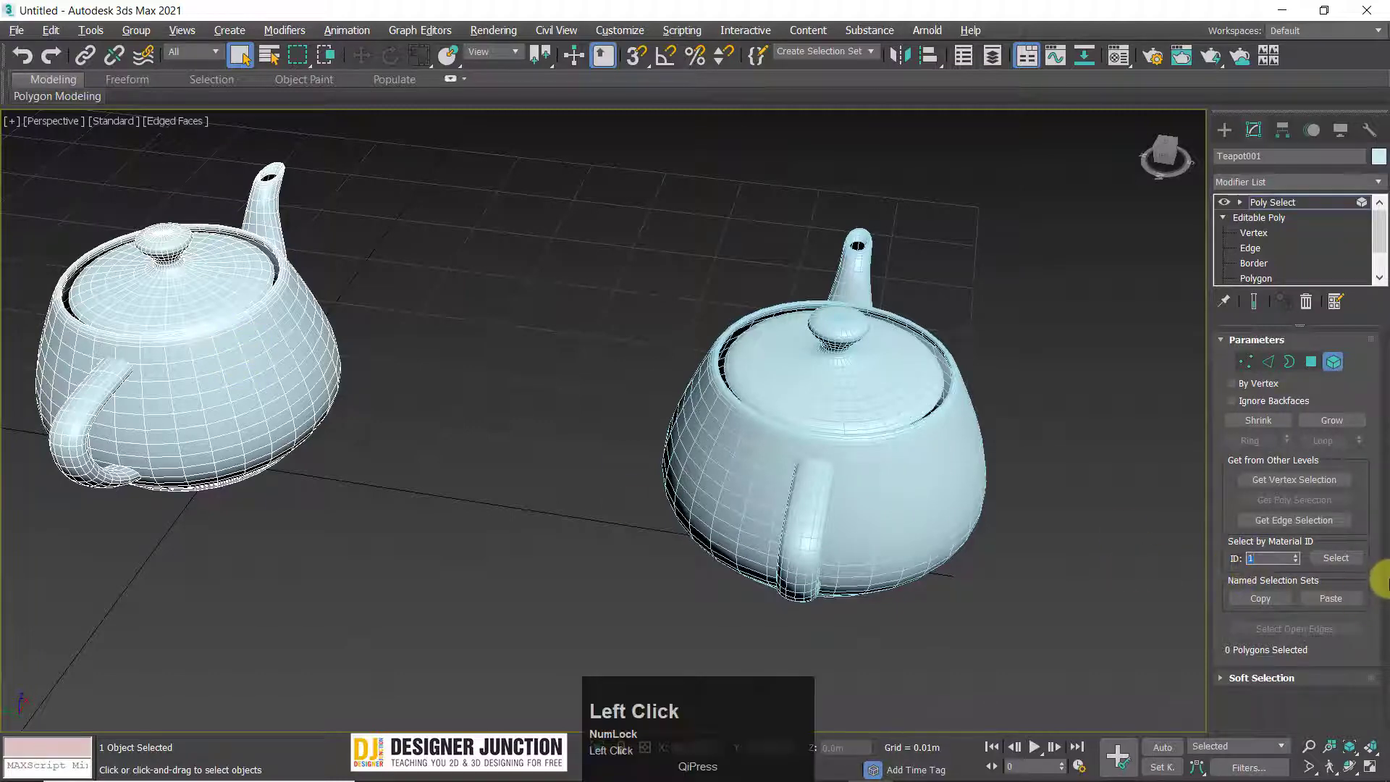
click(1295, 554)
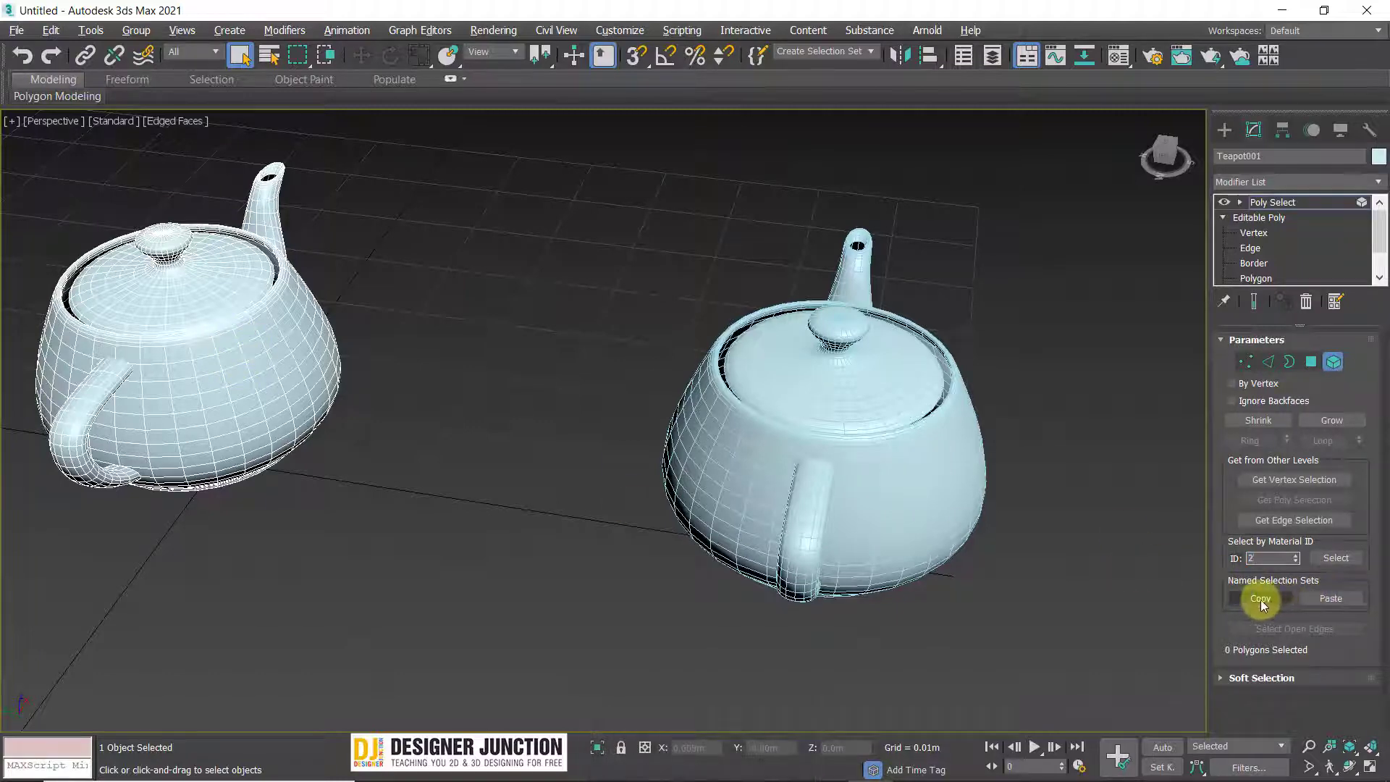
Copy the named selection set 22 from the original teapot.
click(1261, 598)
click(584, 339)
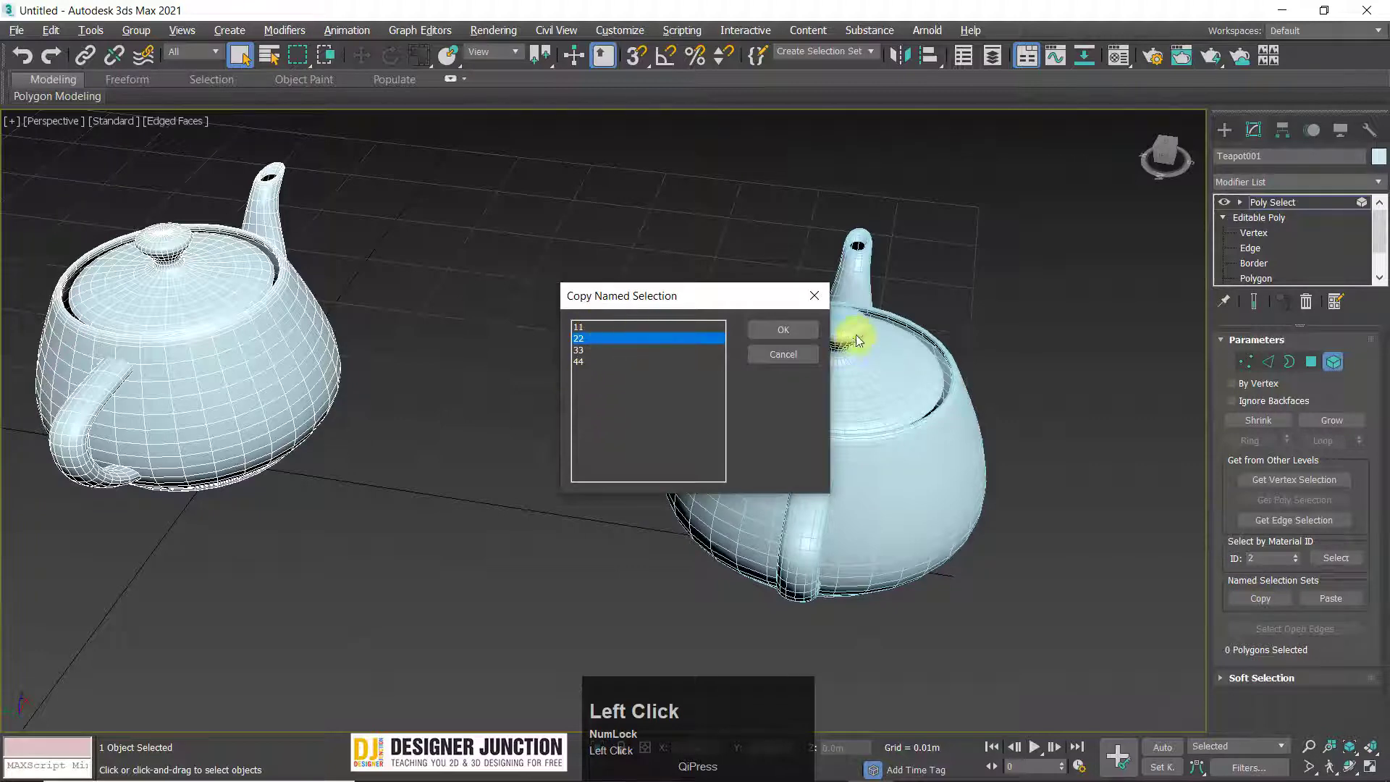
key(Return)
Paste the copied named selection set 22 at the Element level of the copied teapot's Poly Select.
click(1272, 202)
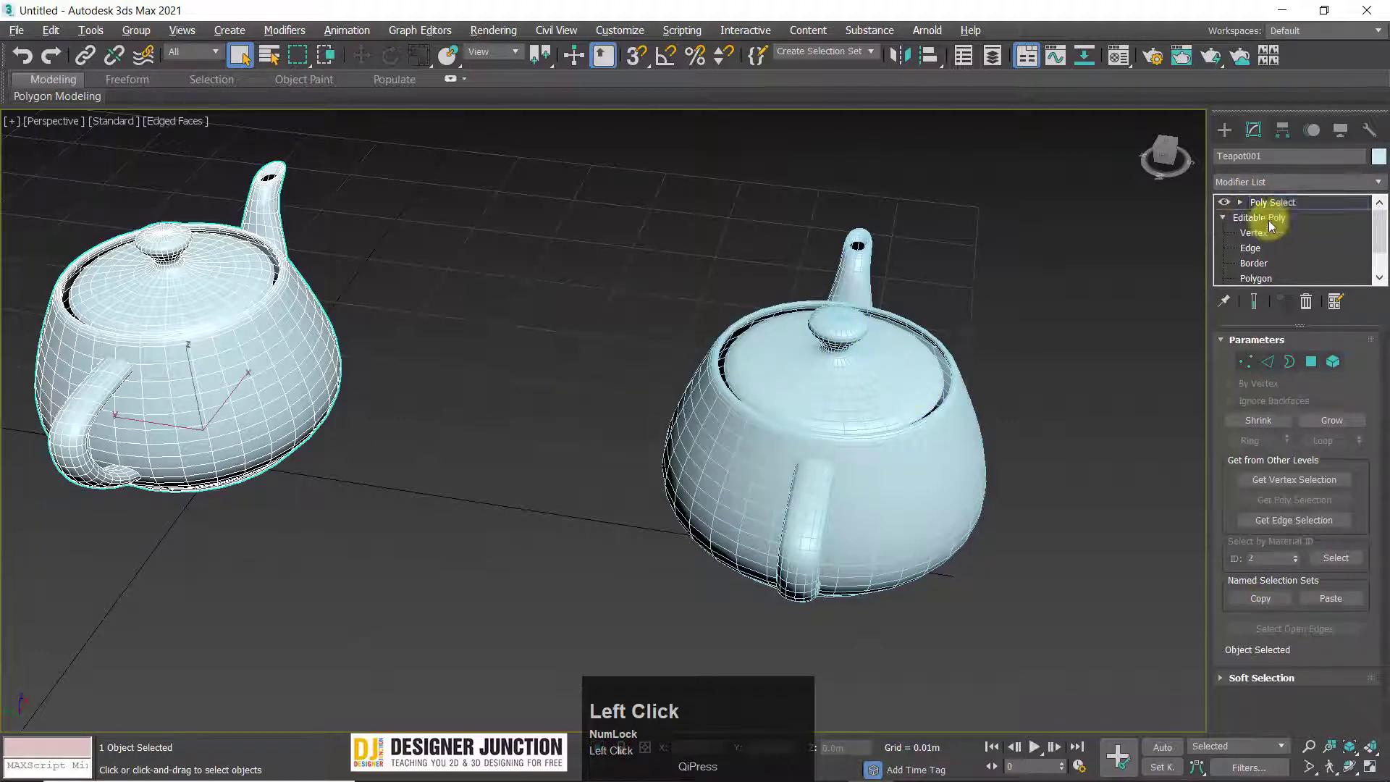
click(894, 406)
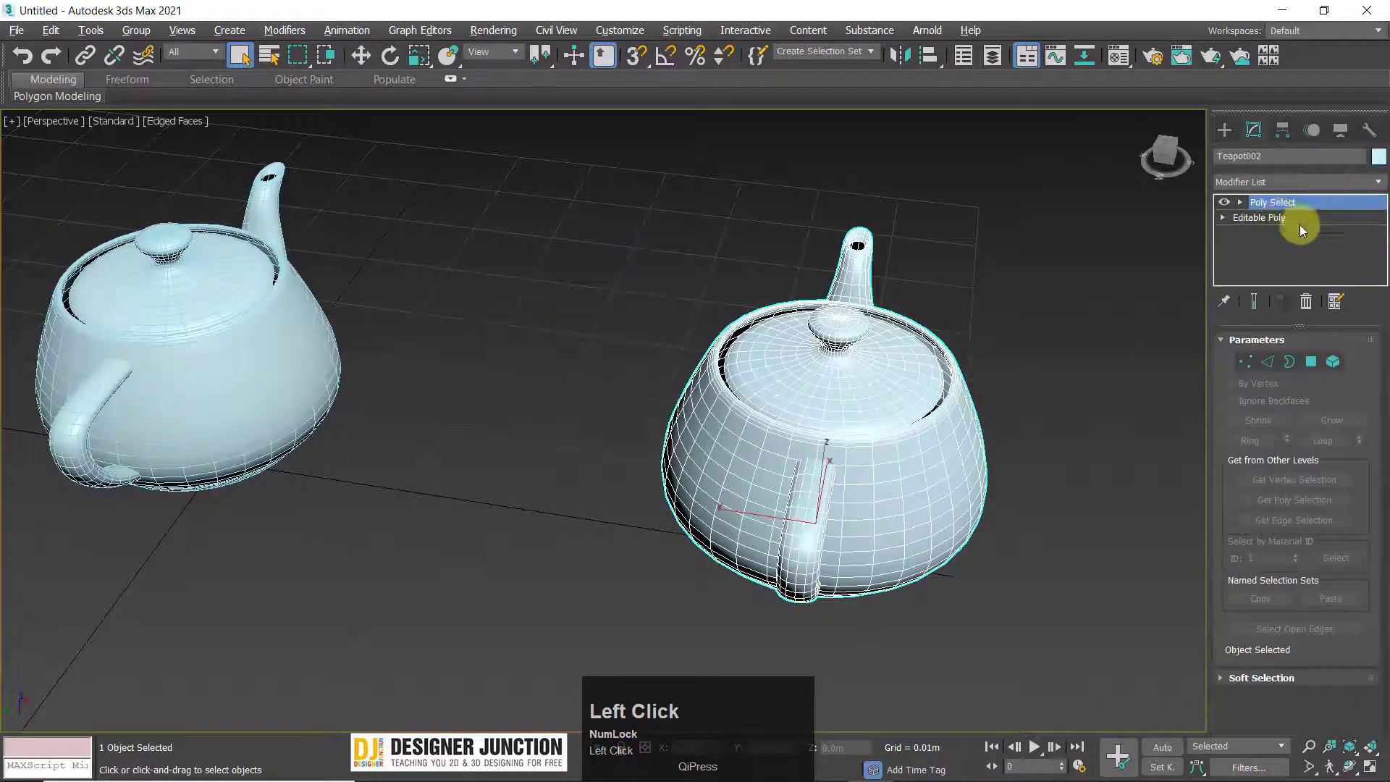
click(1333, 361)
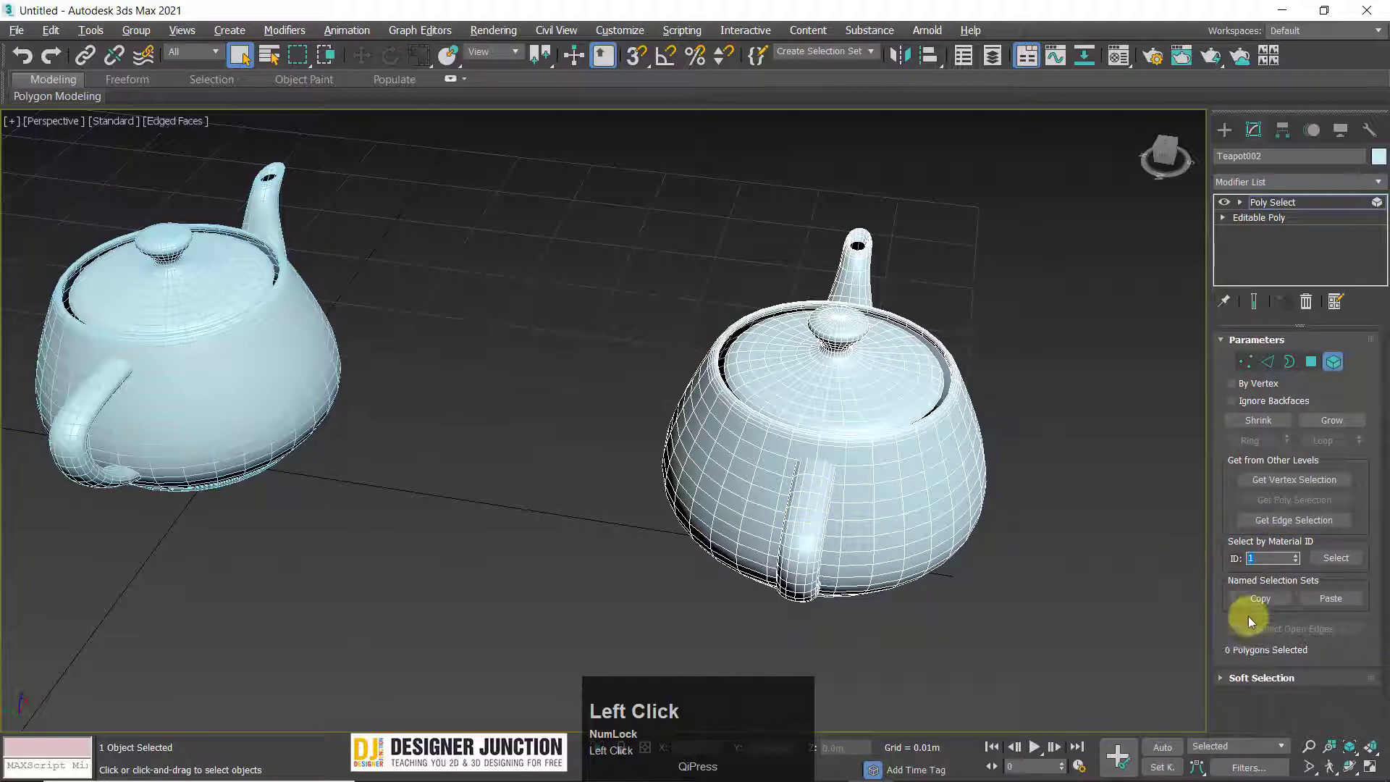
click(1334, 595)
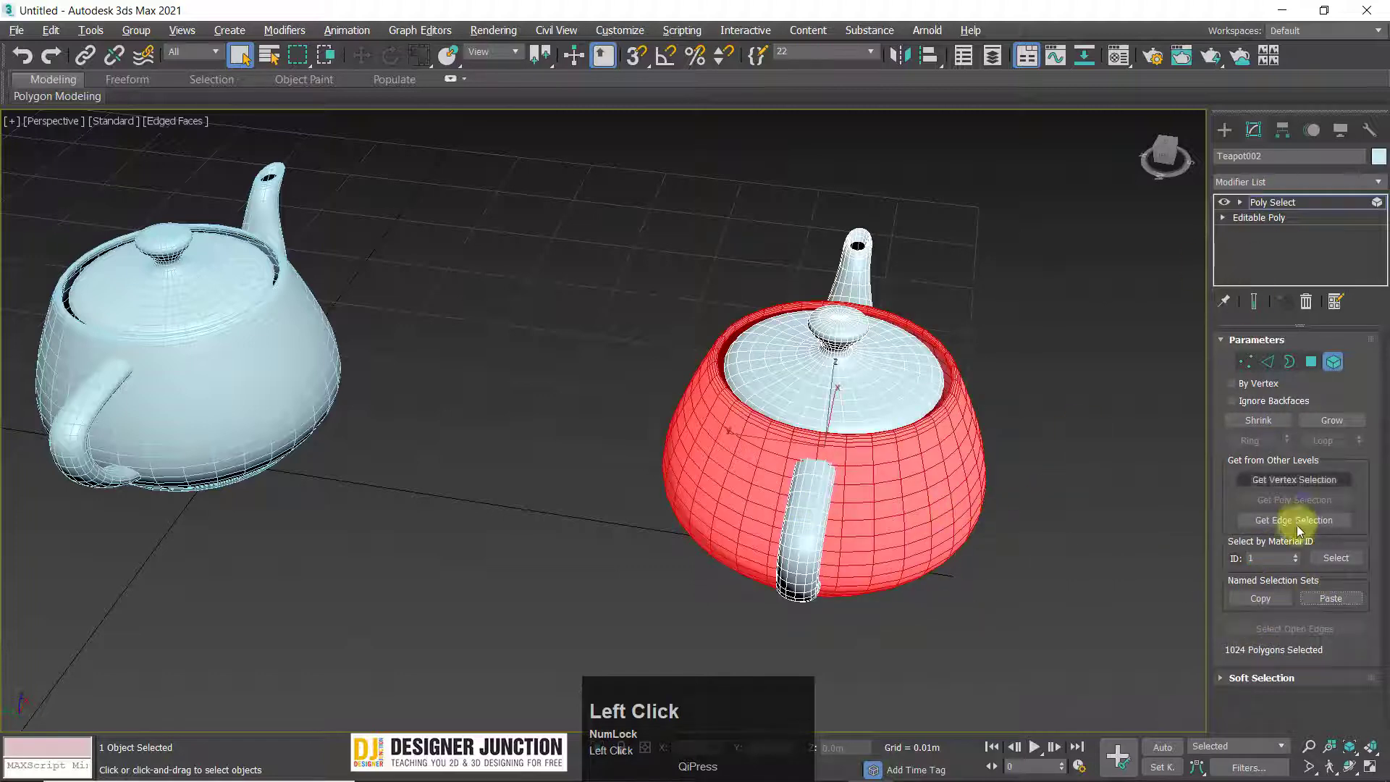
Clear the pasted selection, select the lid element of the copied teapot, and deselect that teapot.
click(1078, 579)
click(856, 369)
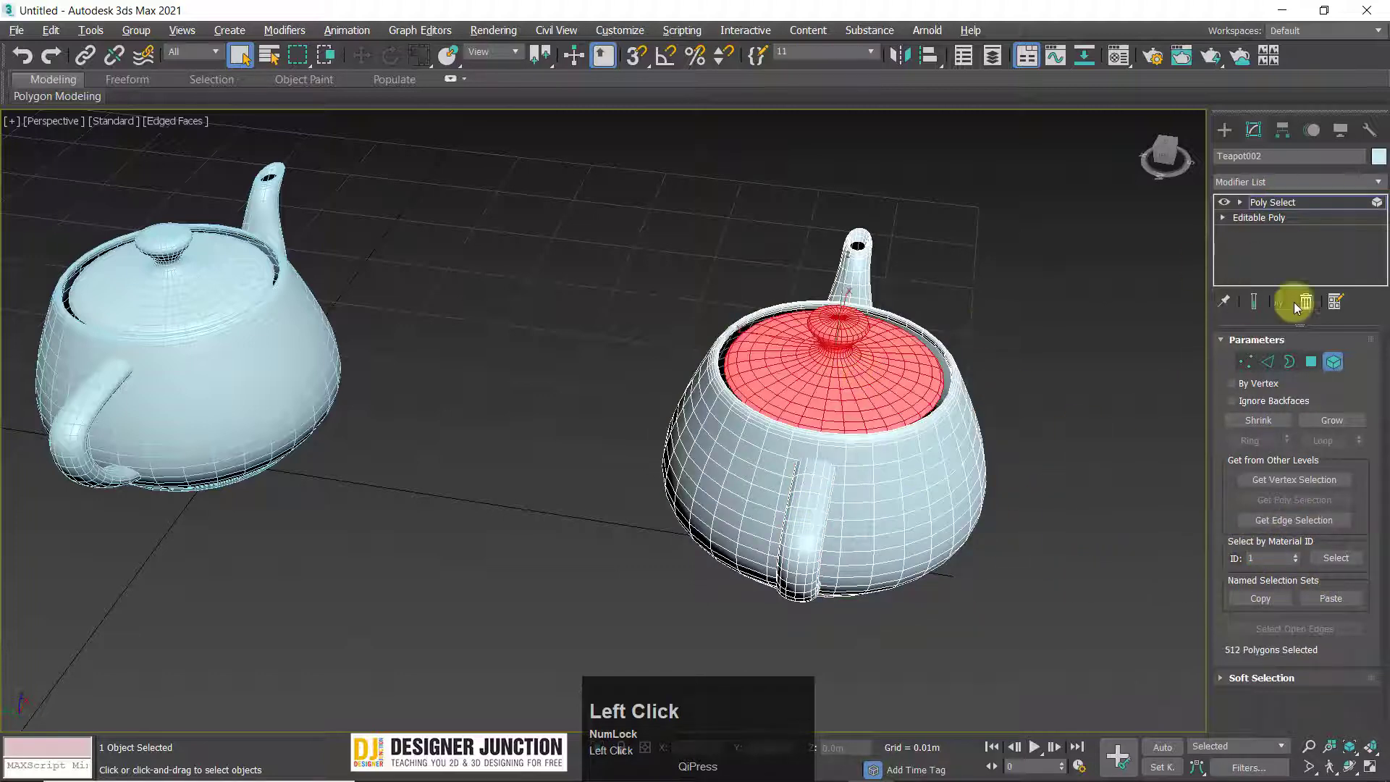
click(580, 363)
click(580, 362)
Copy the named selection set 33 from the original teapot at the Element level of its Poly Select.
click(280, 388)
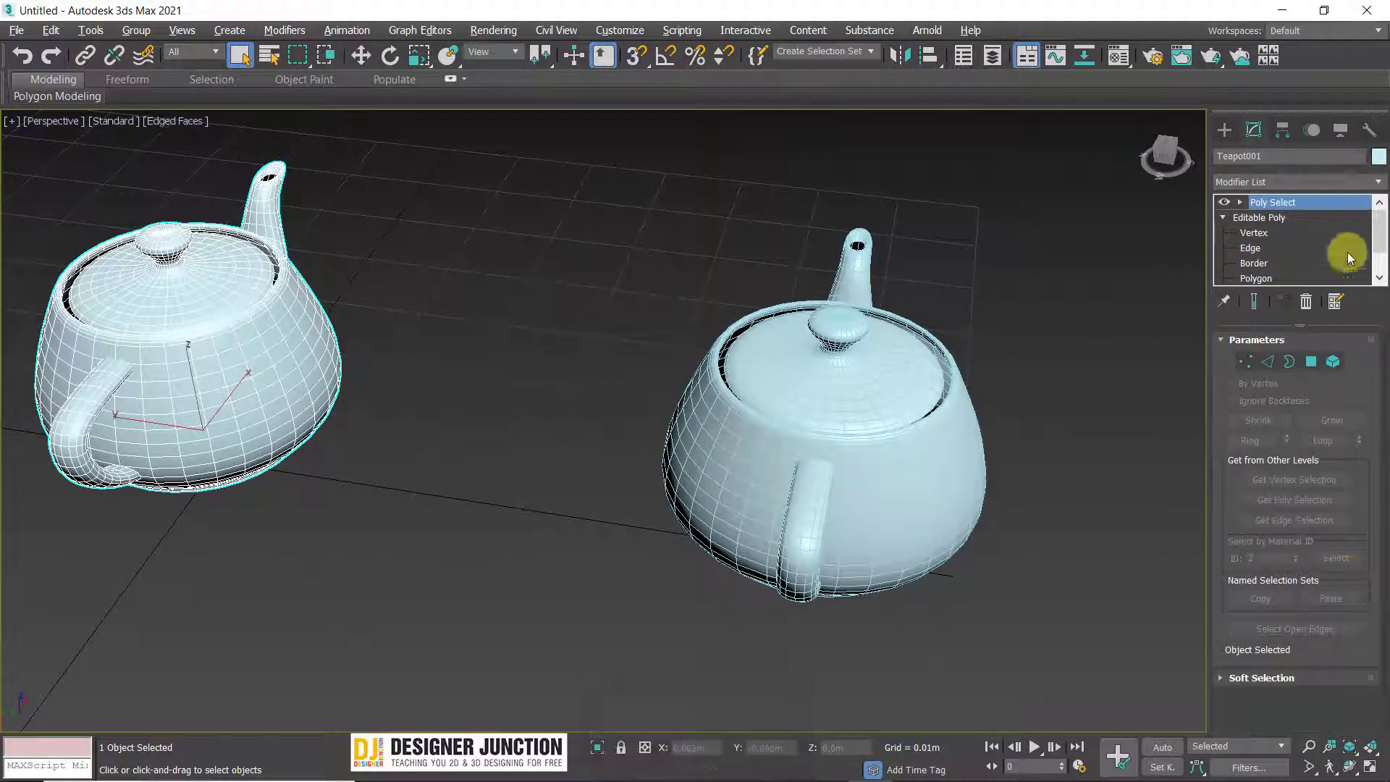
click(1334, 360)
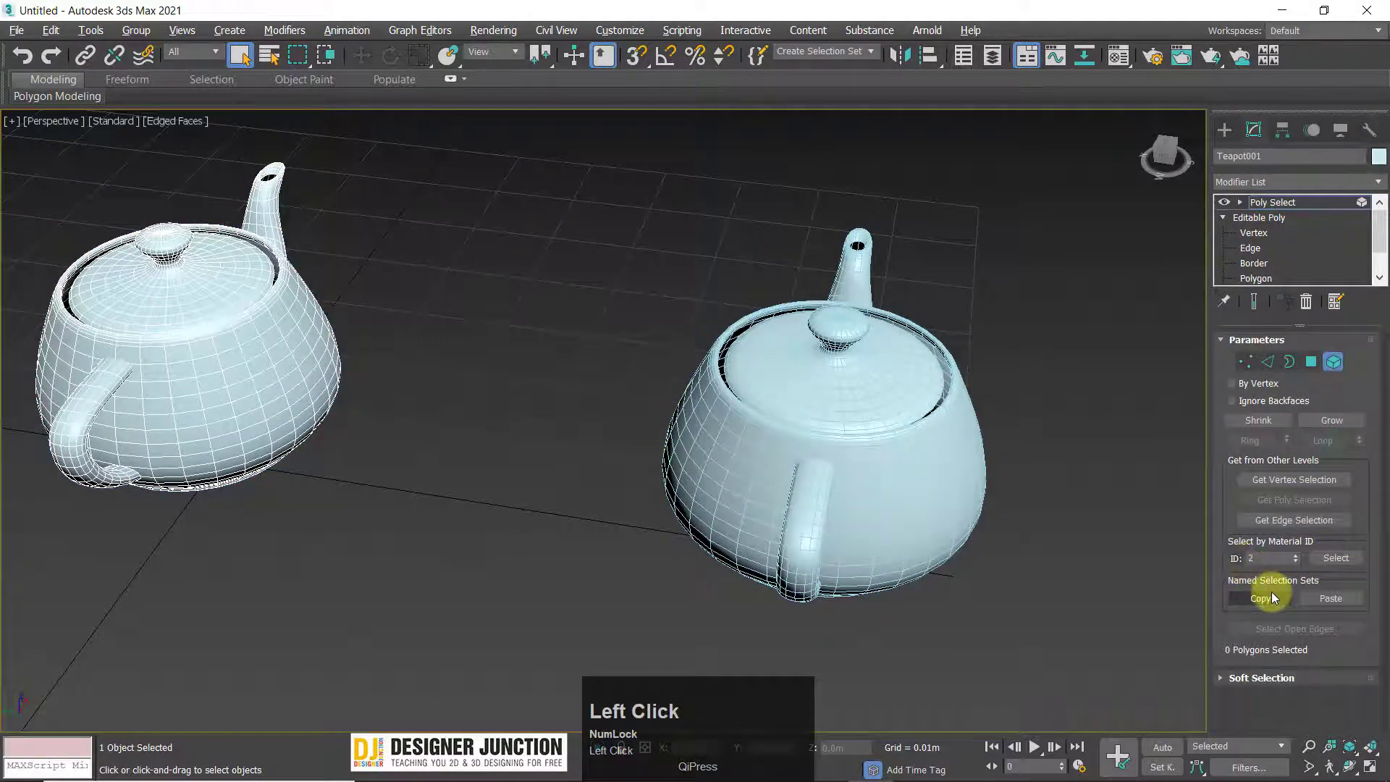
click(1240, 598)
click(585, 351)
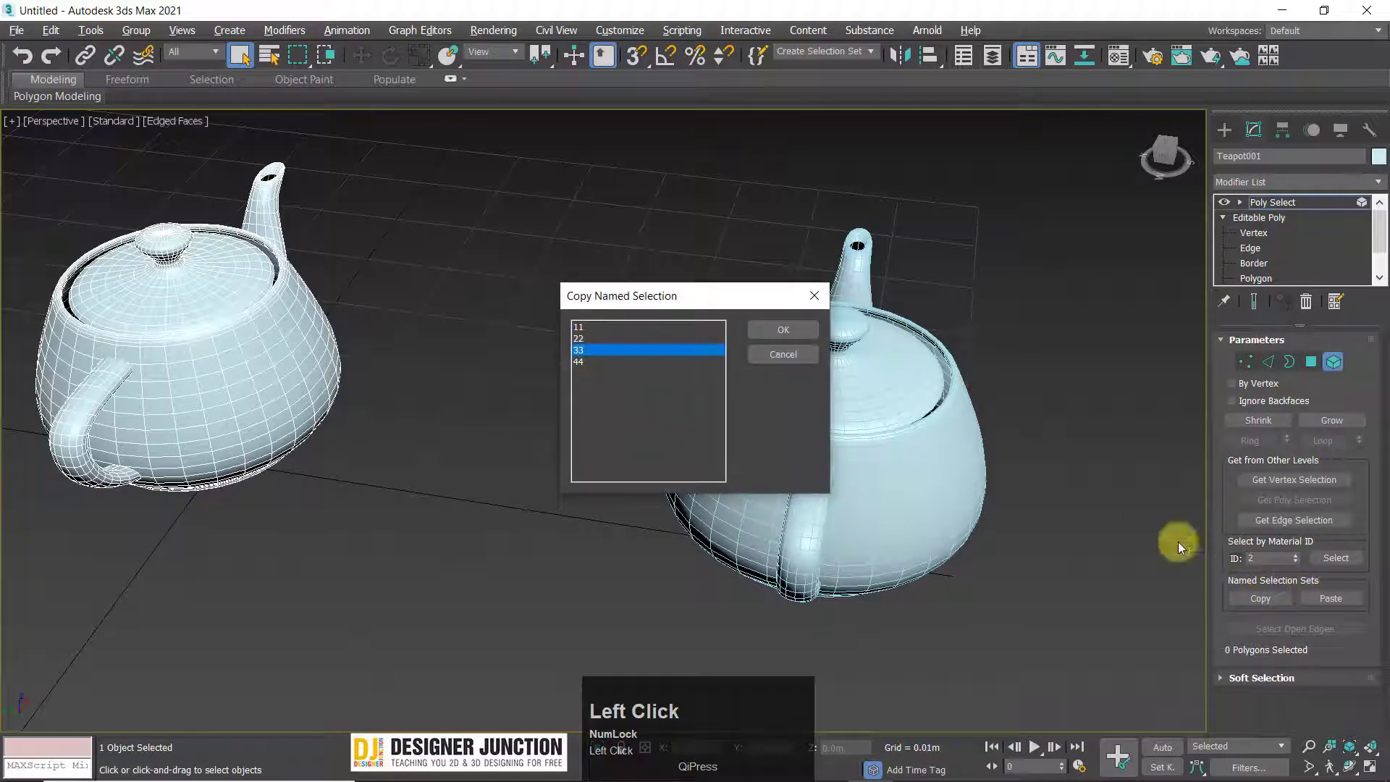
click(783, 330)
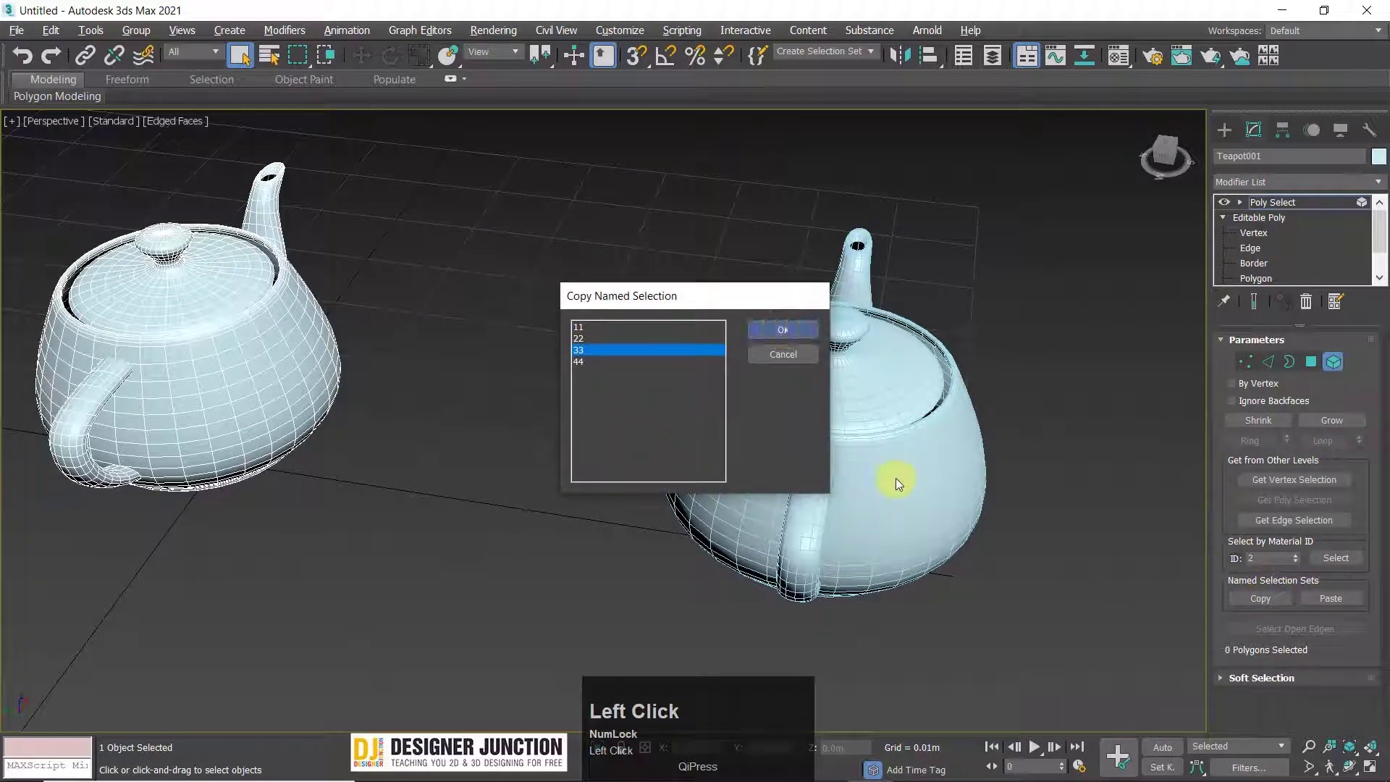
Paste the copied named selection set 33 at the Element level of the copied teapot's Poly Select.
click(1287, 207)
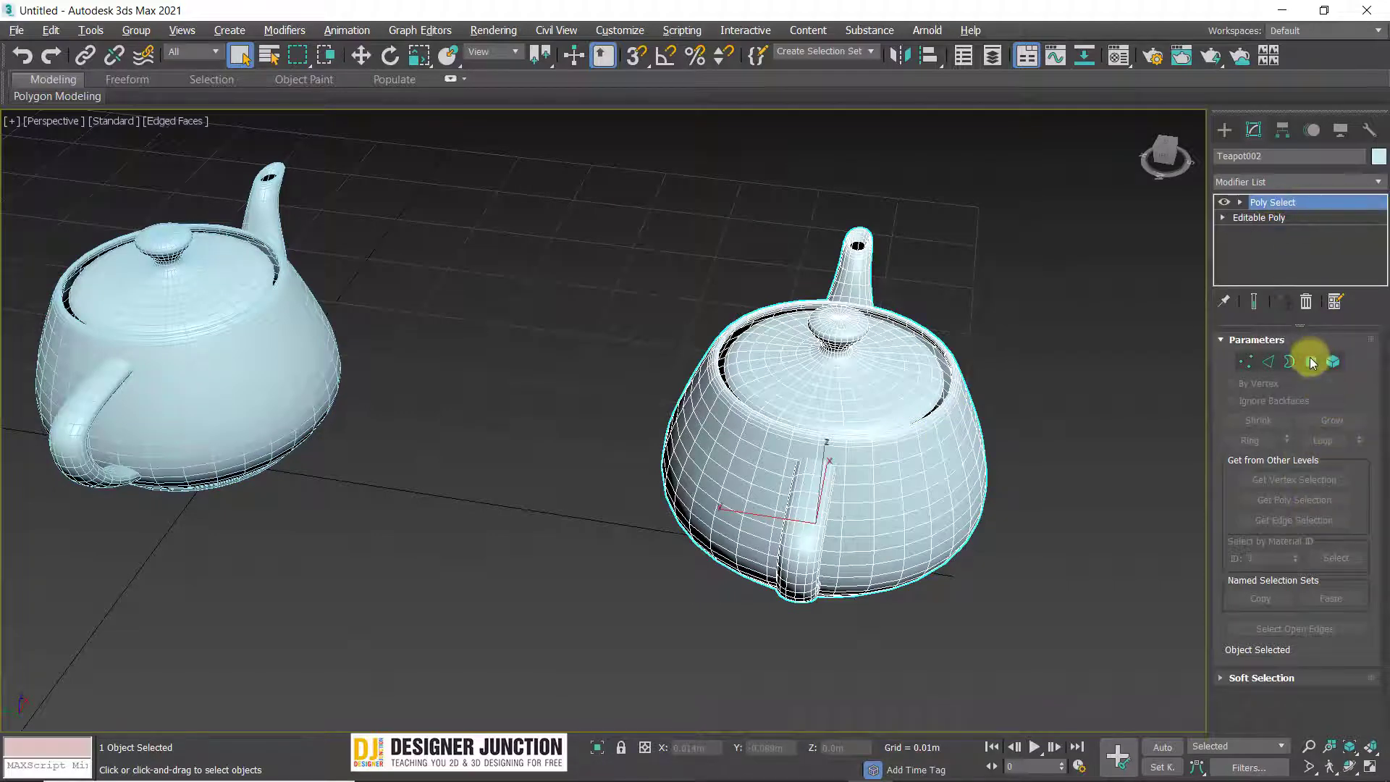
click(1334, 362)
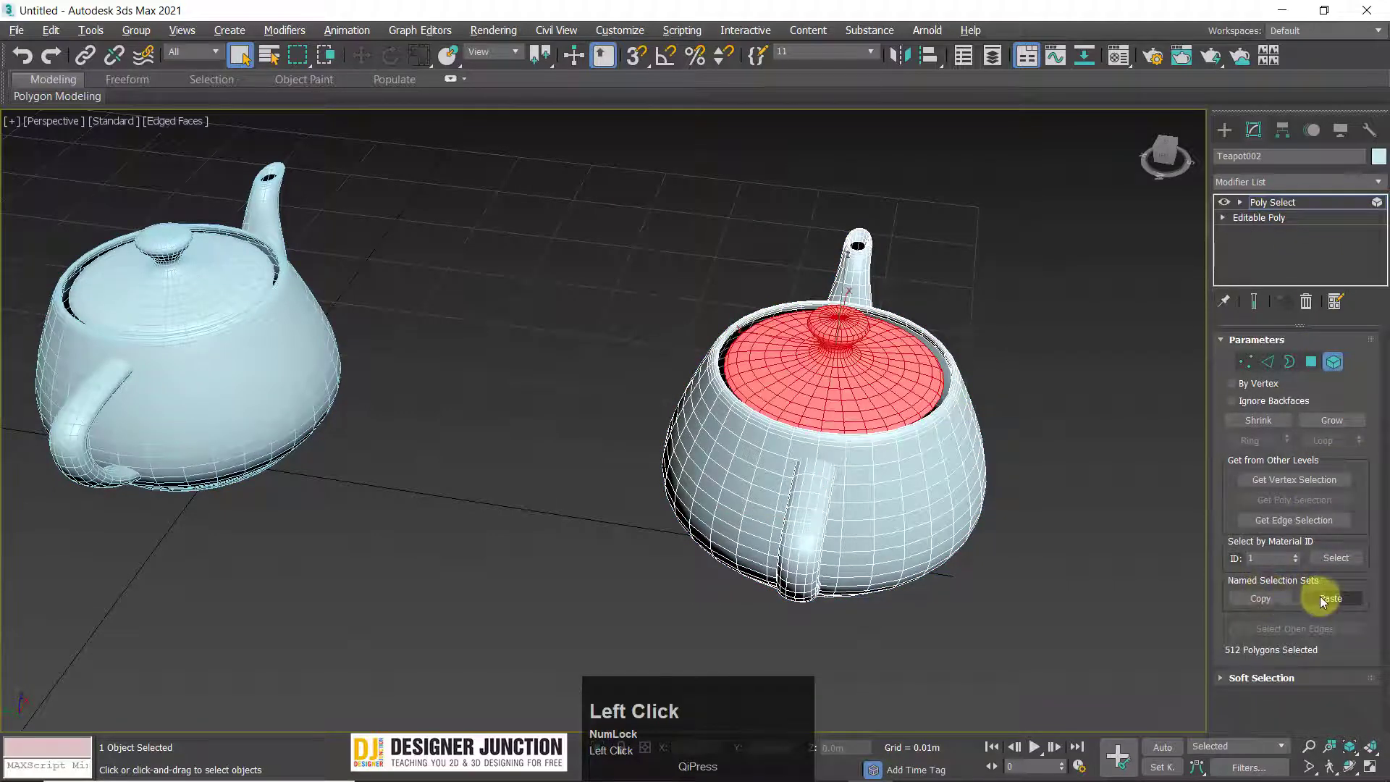
click(1322, 598)
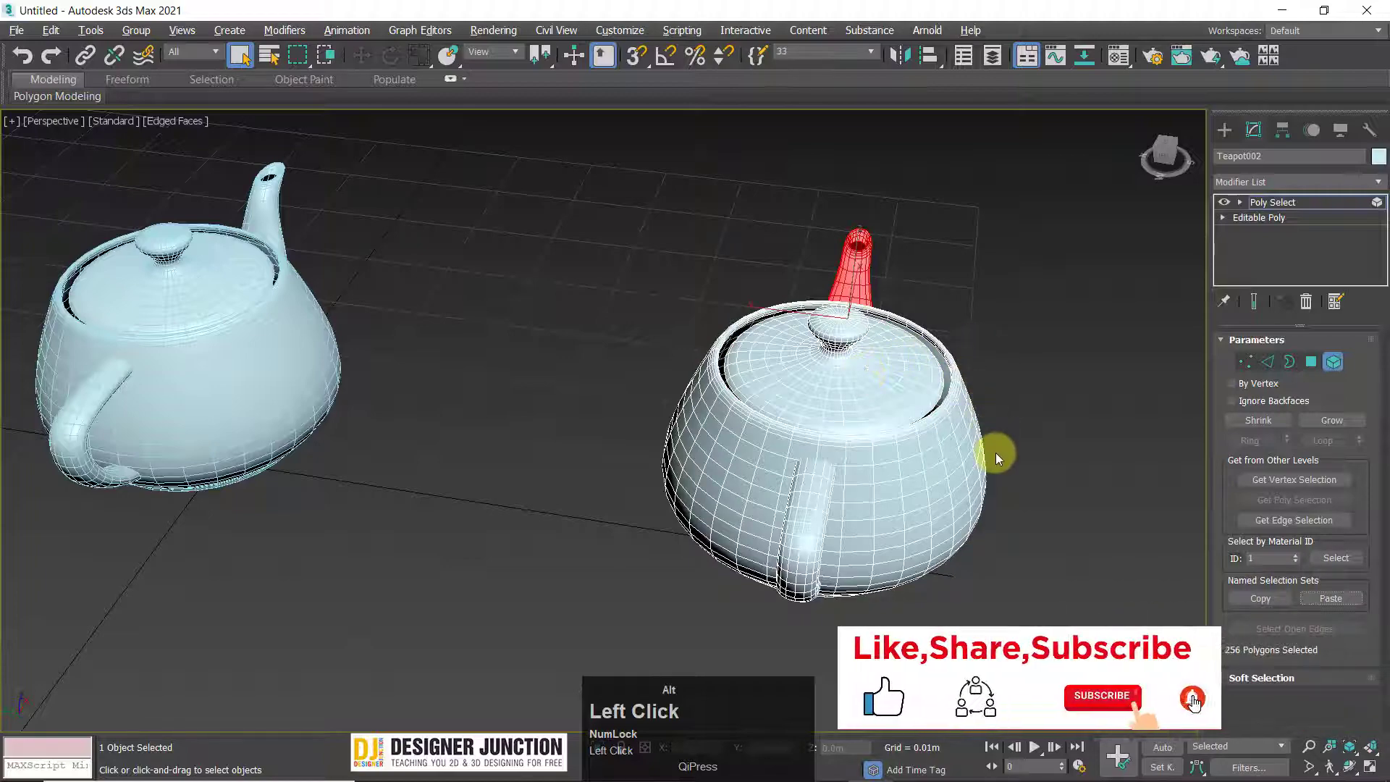
Select the copied teapot's body, lid and handle elements one after another to check which named set each belongs to.
alt+middle_drag(996, 453, 913, 462)
click(620, 378)
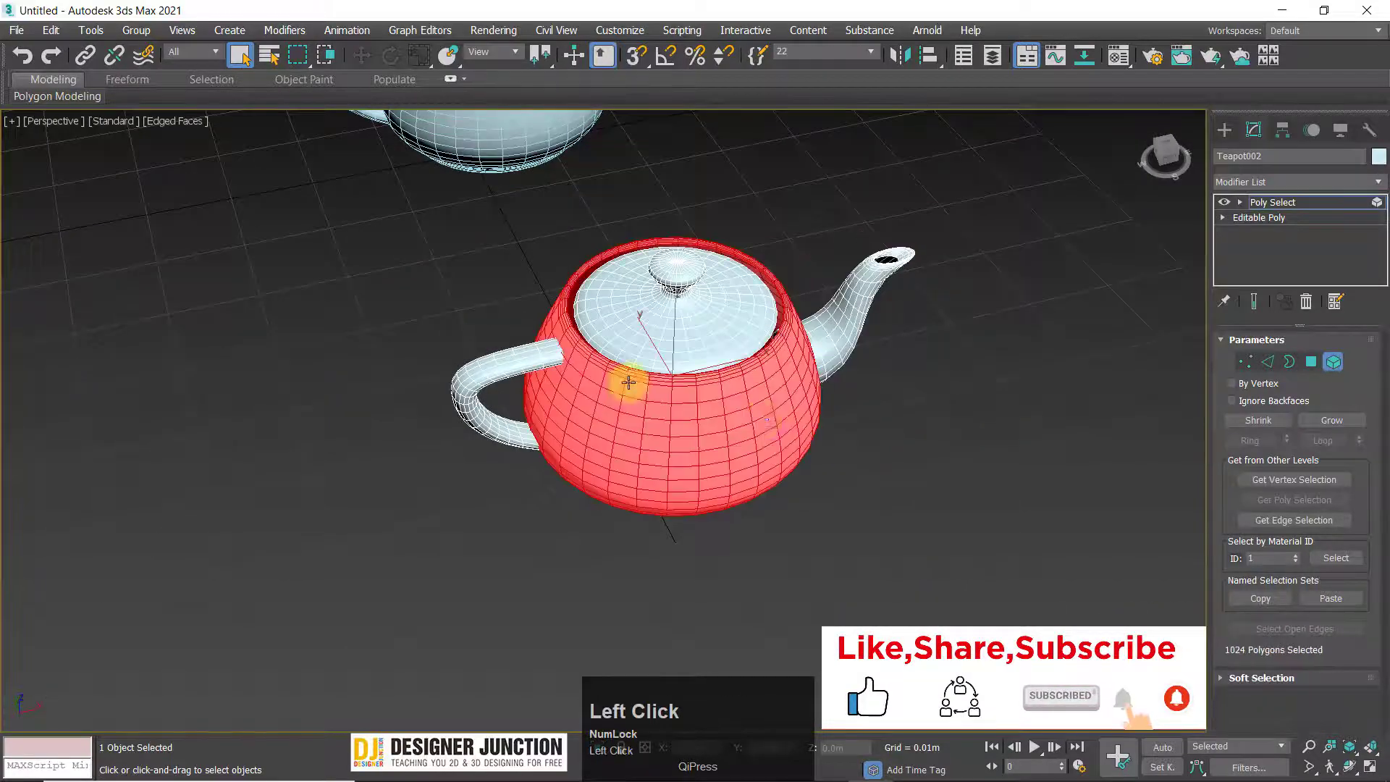
alt+middle_drag(621, 378, 733, 289)
click(733, 290)
click(507, 492)
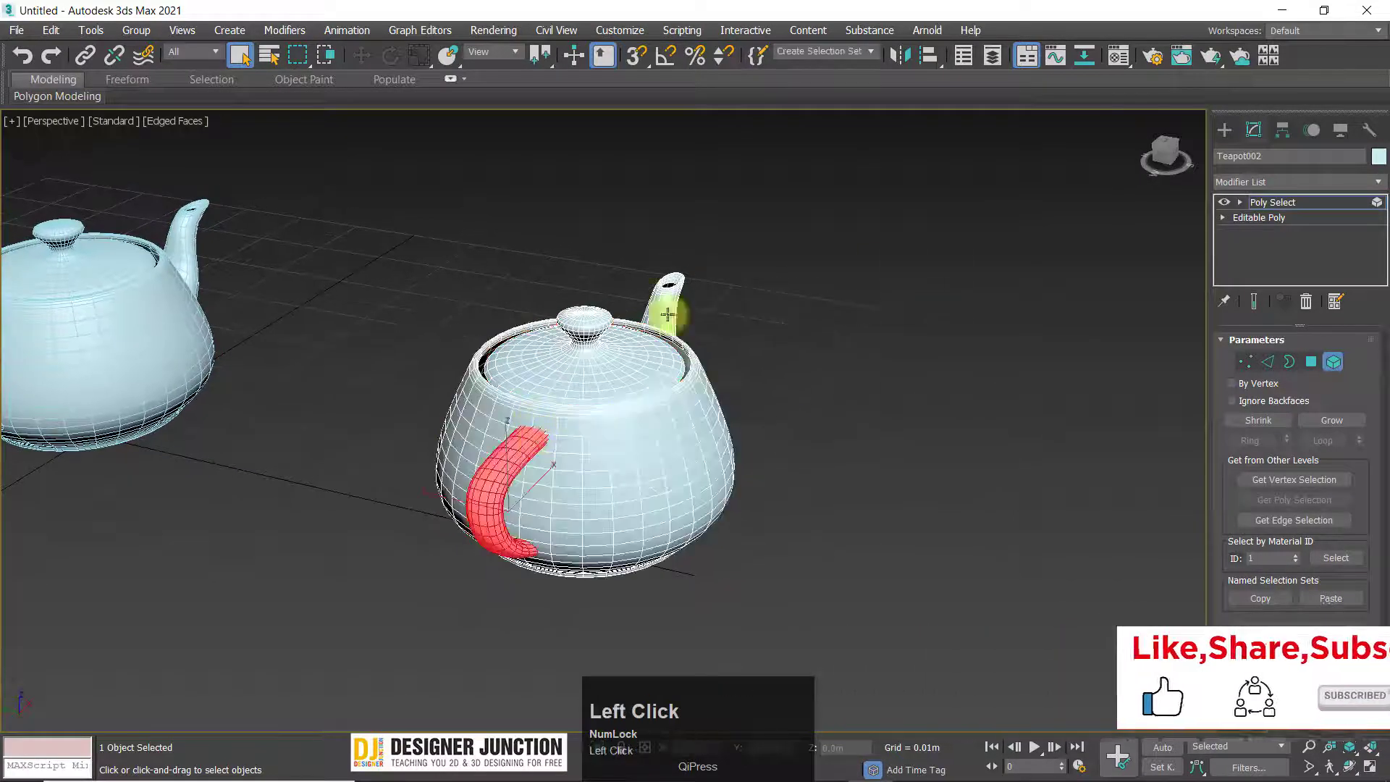
Recall the pasted named selection sets 11 and 22 on the copied teapot, ending with the body element selected.
click(872, 55)
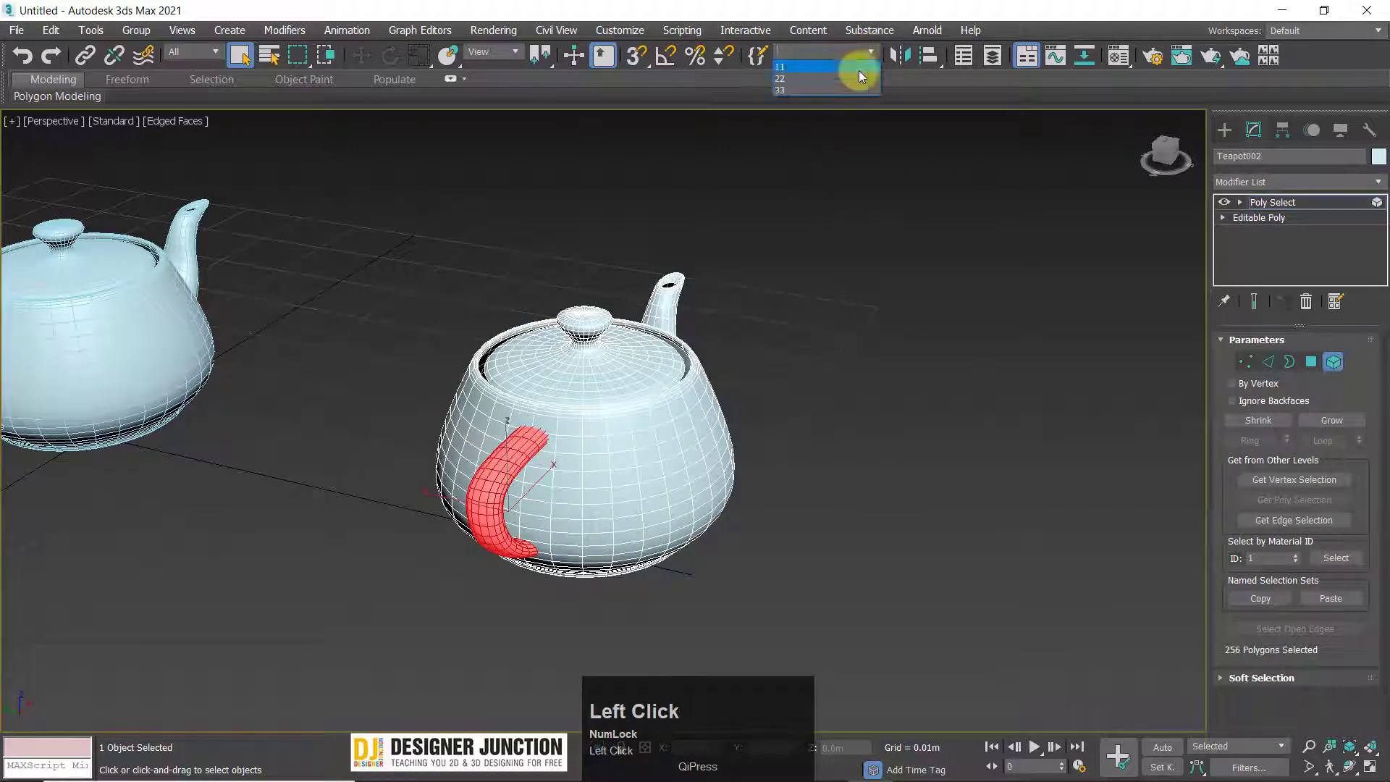
click(836, 68)
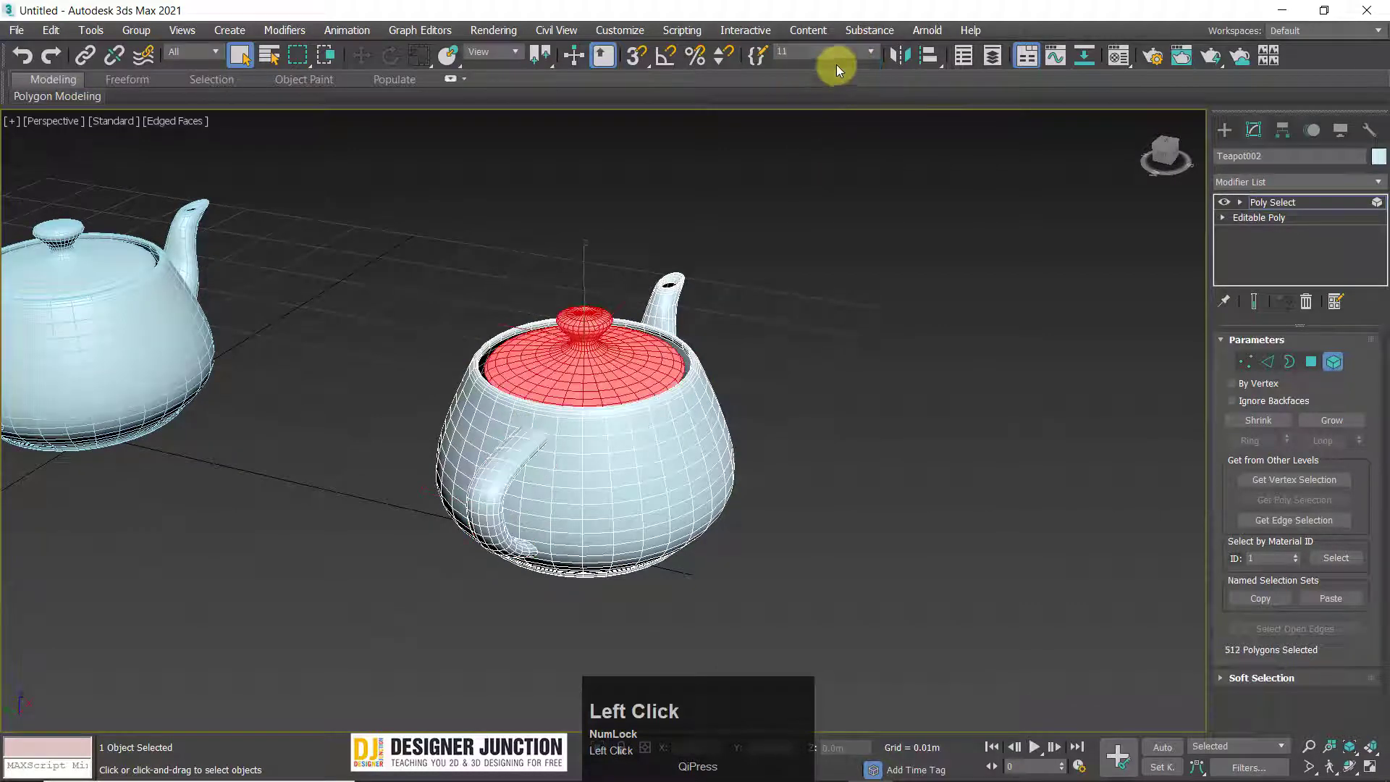
click(865, 52)
click(846, 78)
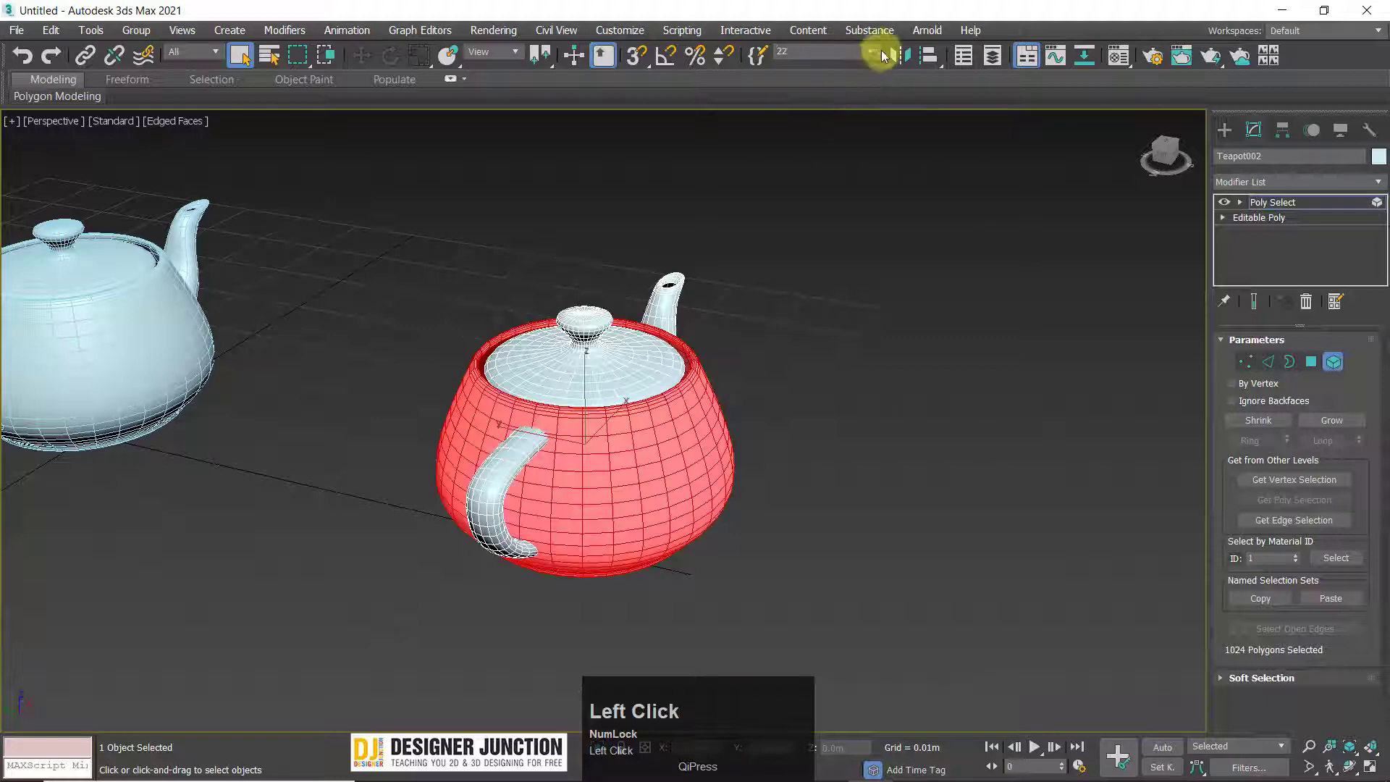
click(851, 88)
click(589, 419)
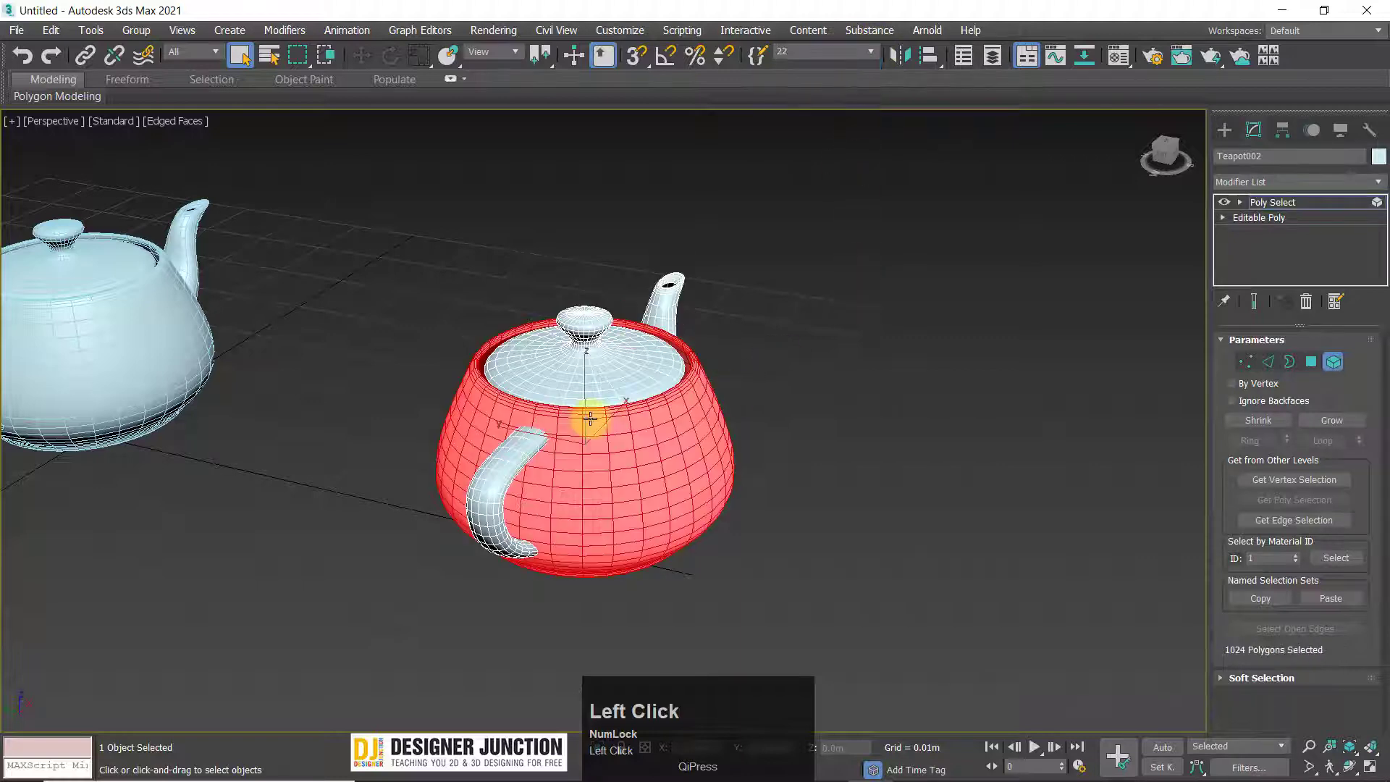
key(w)
click(552, 419)
middle_drag(552, 420, 377, 368)
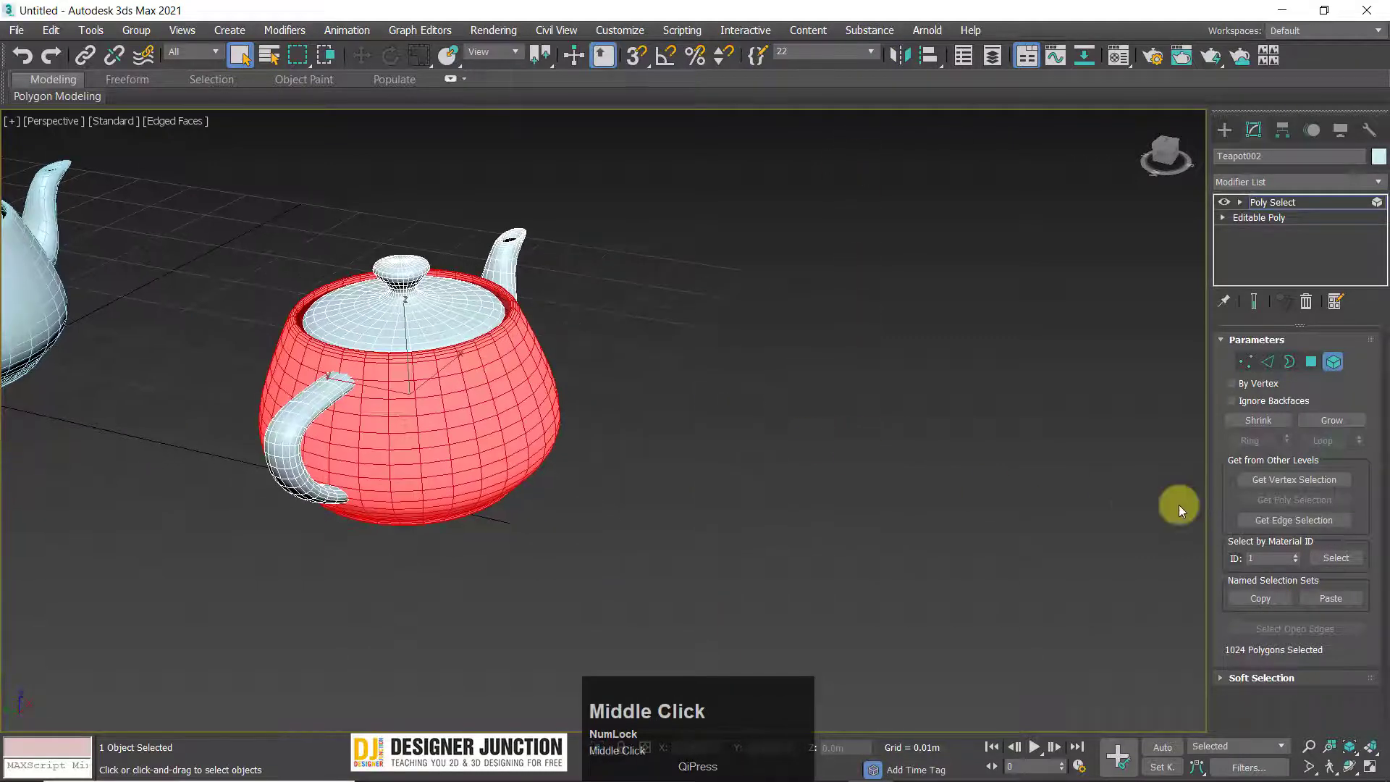
Set the material ID for selection to 4 and re-enter the Element level of the copied teapot's Poly Select.
click(1299, 557)
text(4)
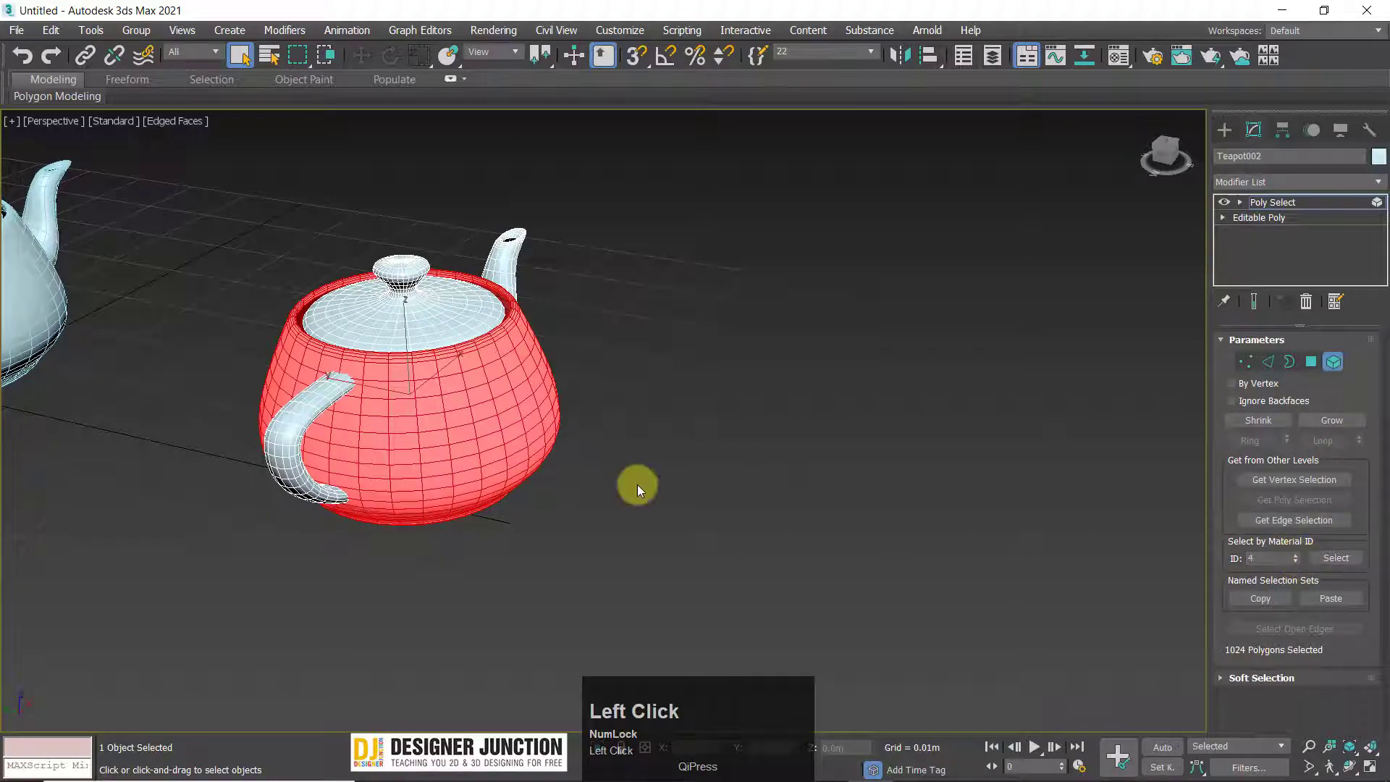
scroll(810, 472, up, 3)
alt+middle_drag(809, 472, 838, 465)
click(781, 419)
click(1277, 202)
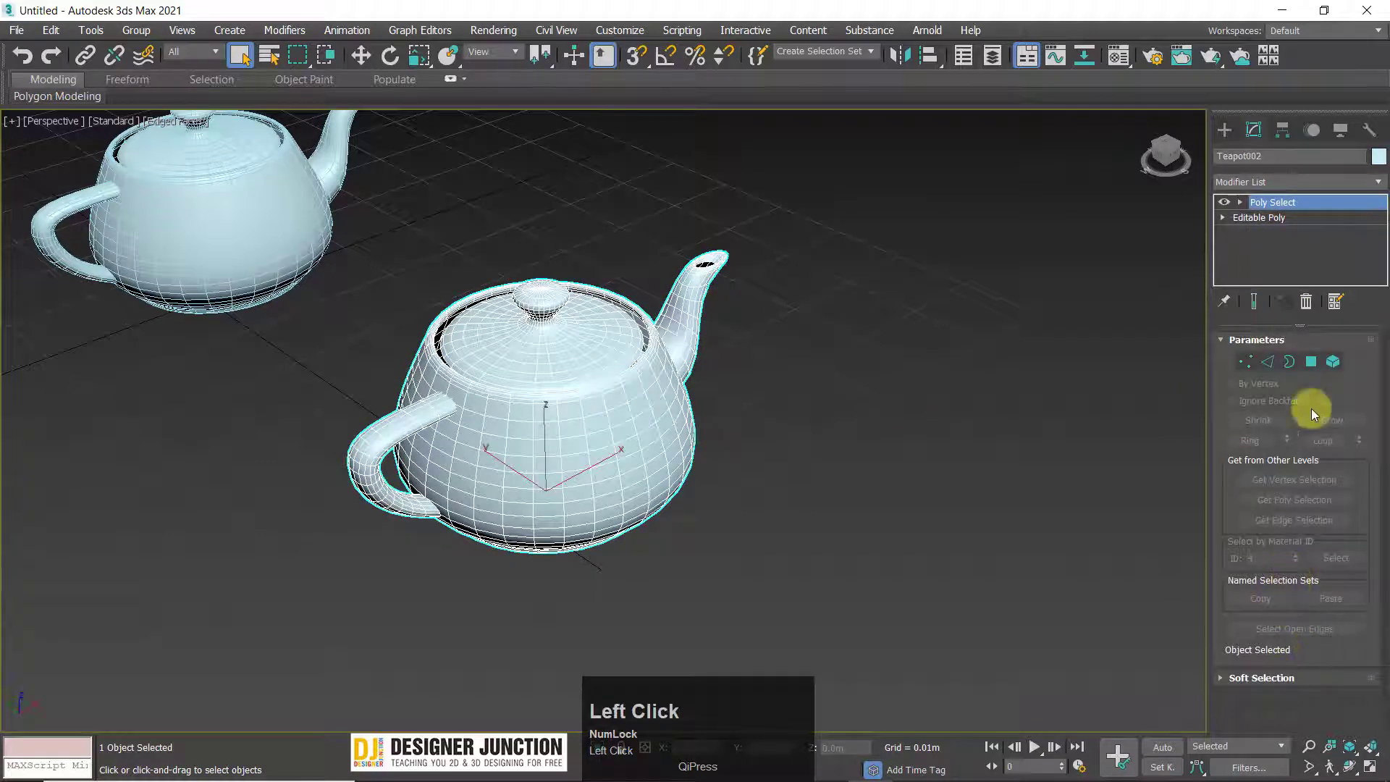
click(1330, 362)
alt+middle_drag(796, 550, 716, 540)
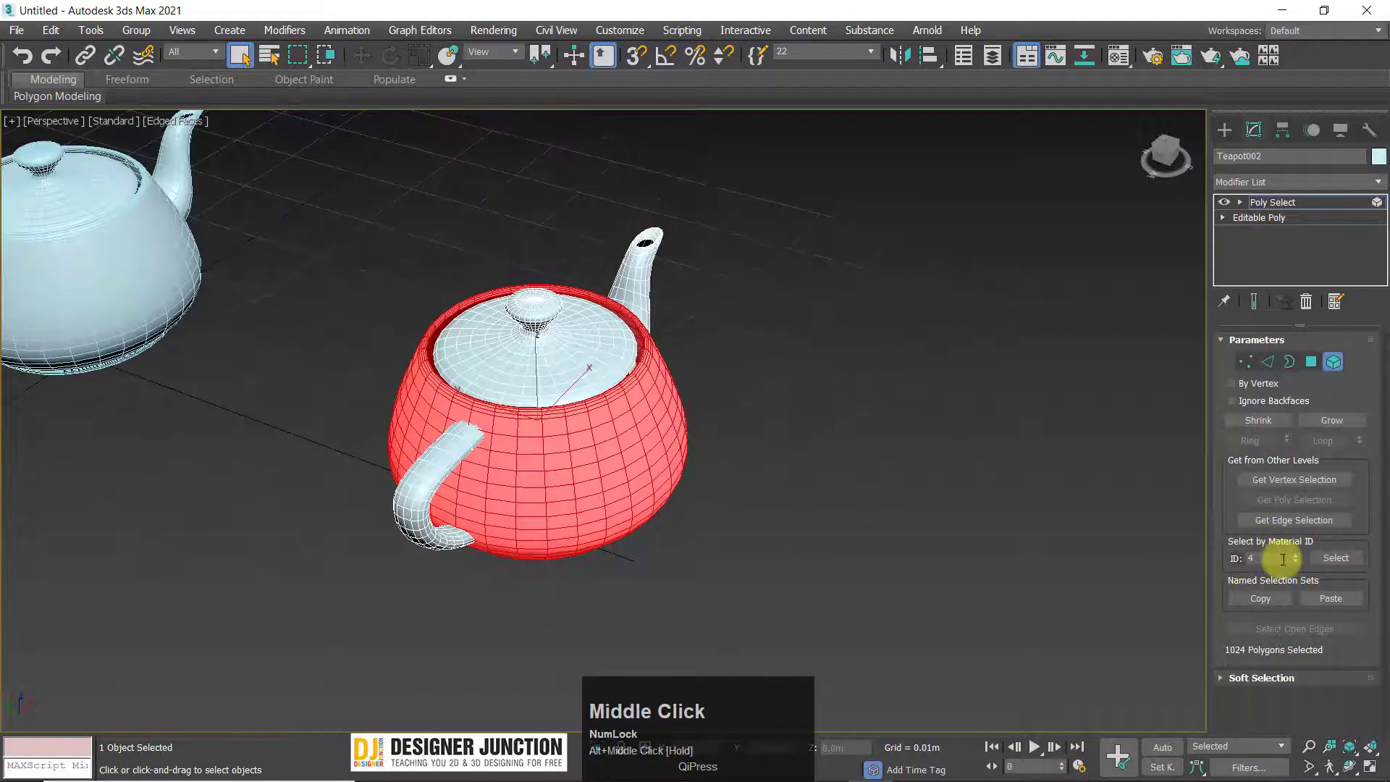
Select the copied teapot's polygons by material ID 1, then by ID 2, and set the ID to 3.
click(1295, 555)
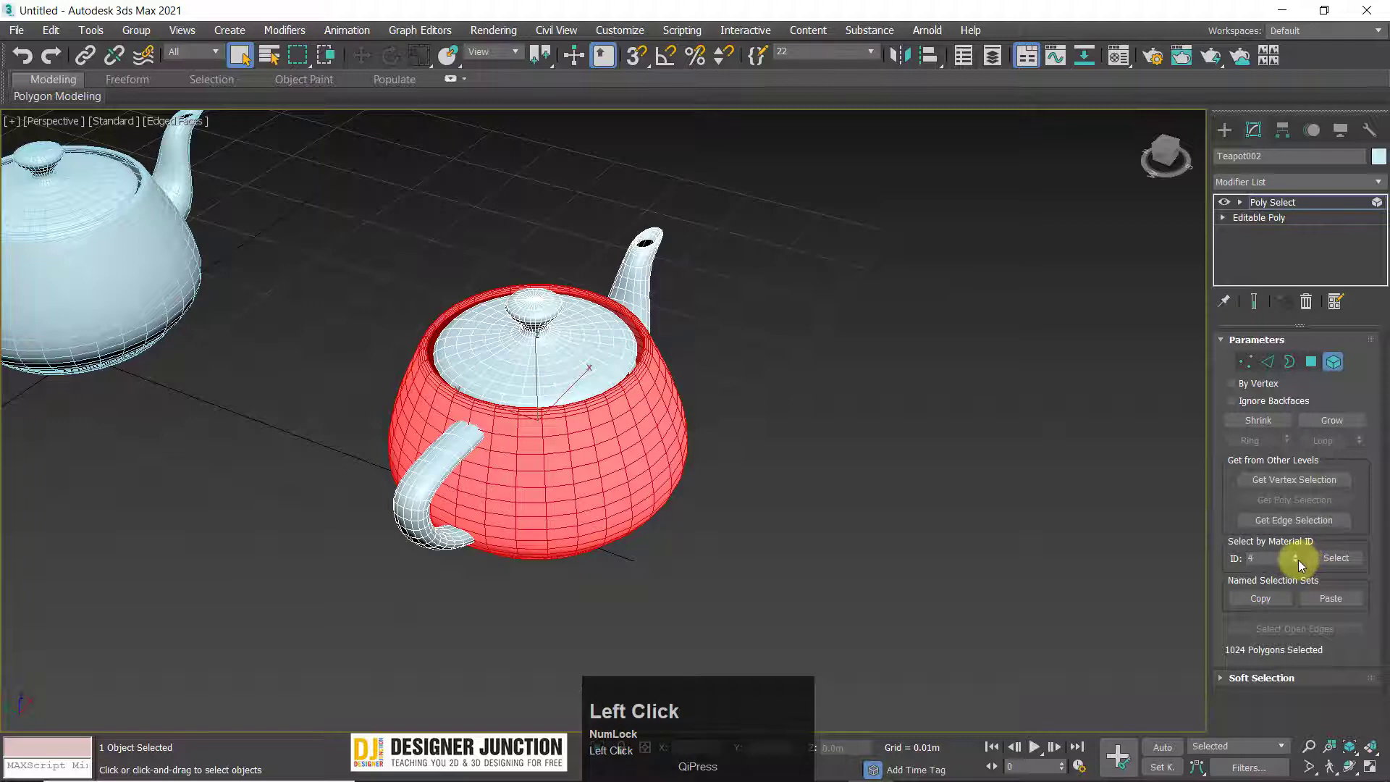
click(1332, 557)
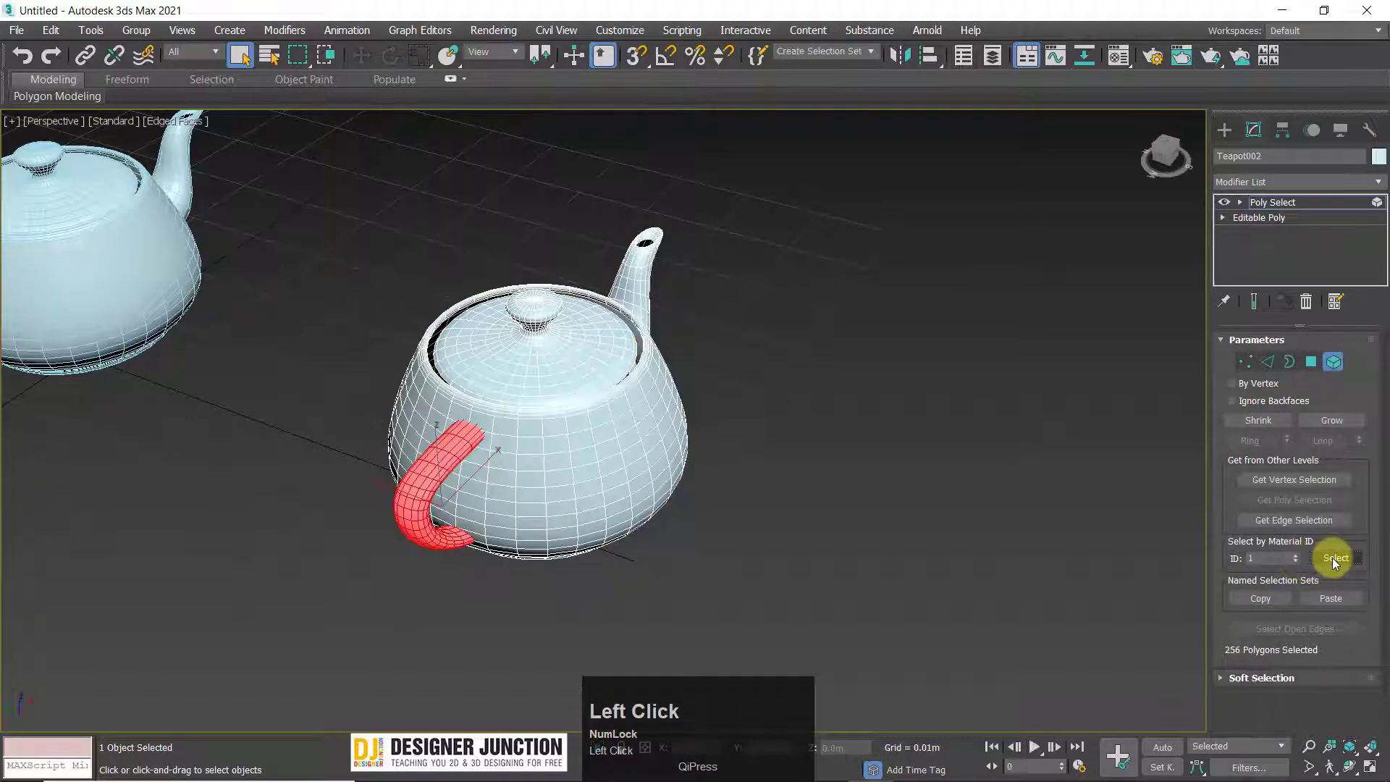
click(1331, 559)
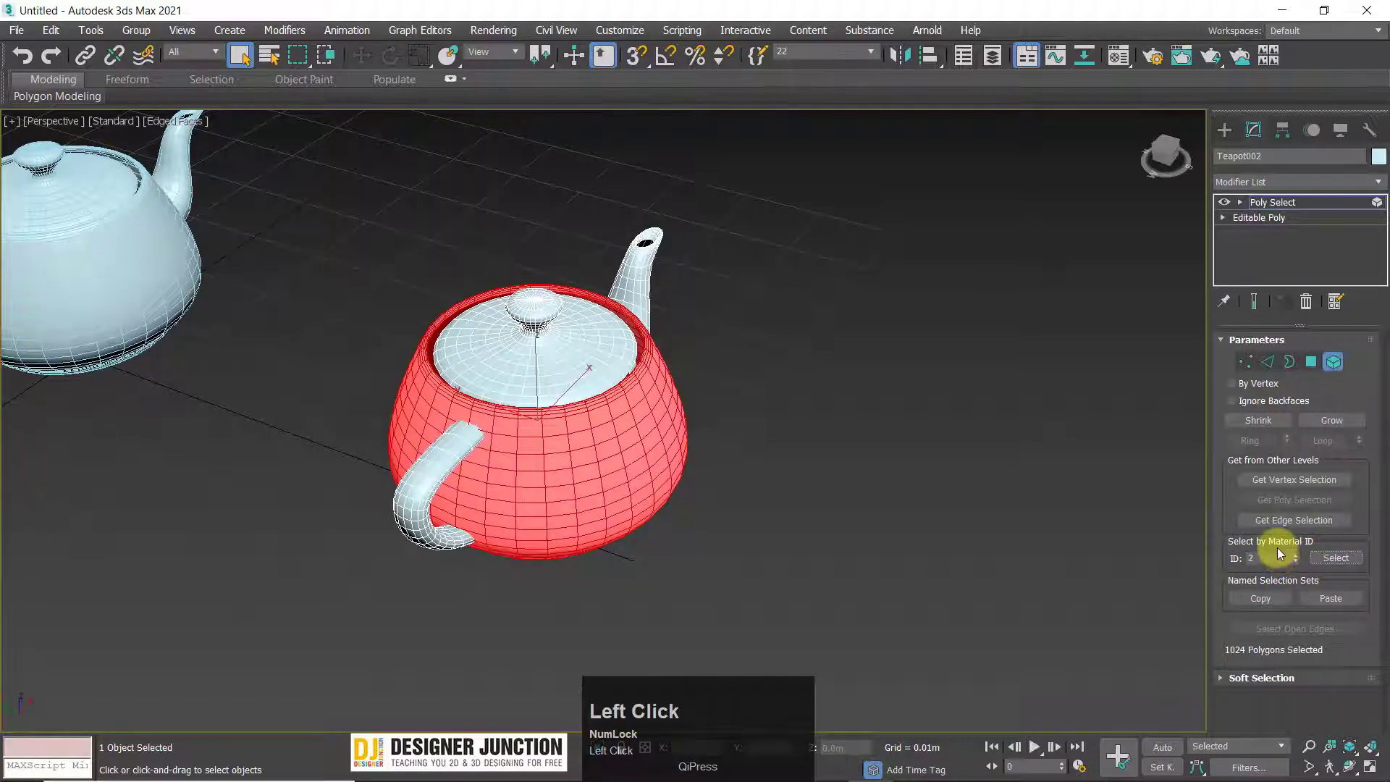
click(1295, 555)
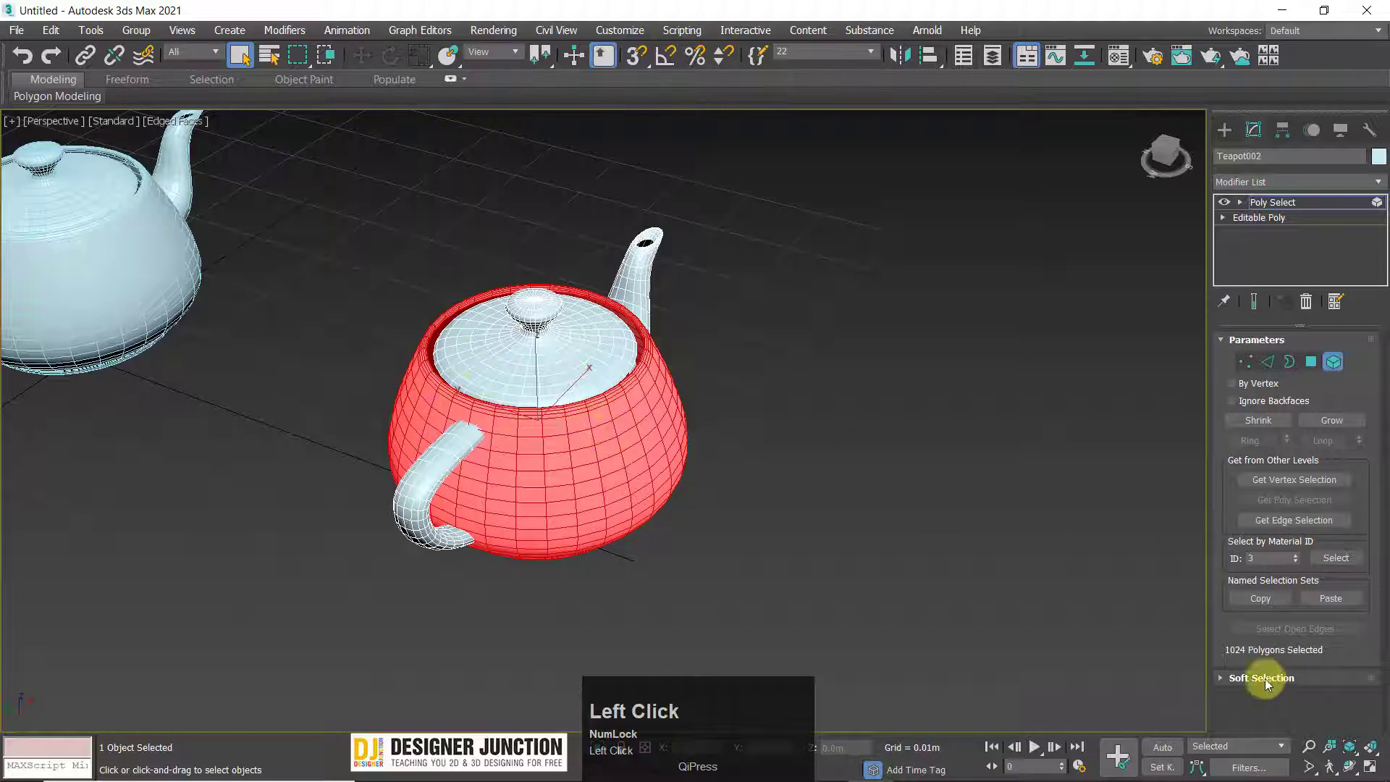
Go down to the copied teapot's Editable Poly base, accepting the topology change, and enter its Element level.
click(1258, 224)
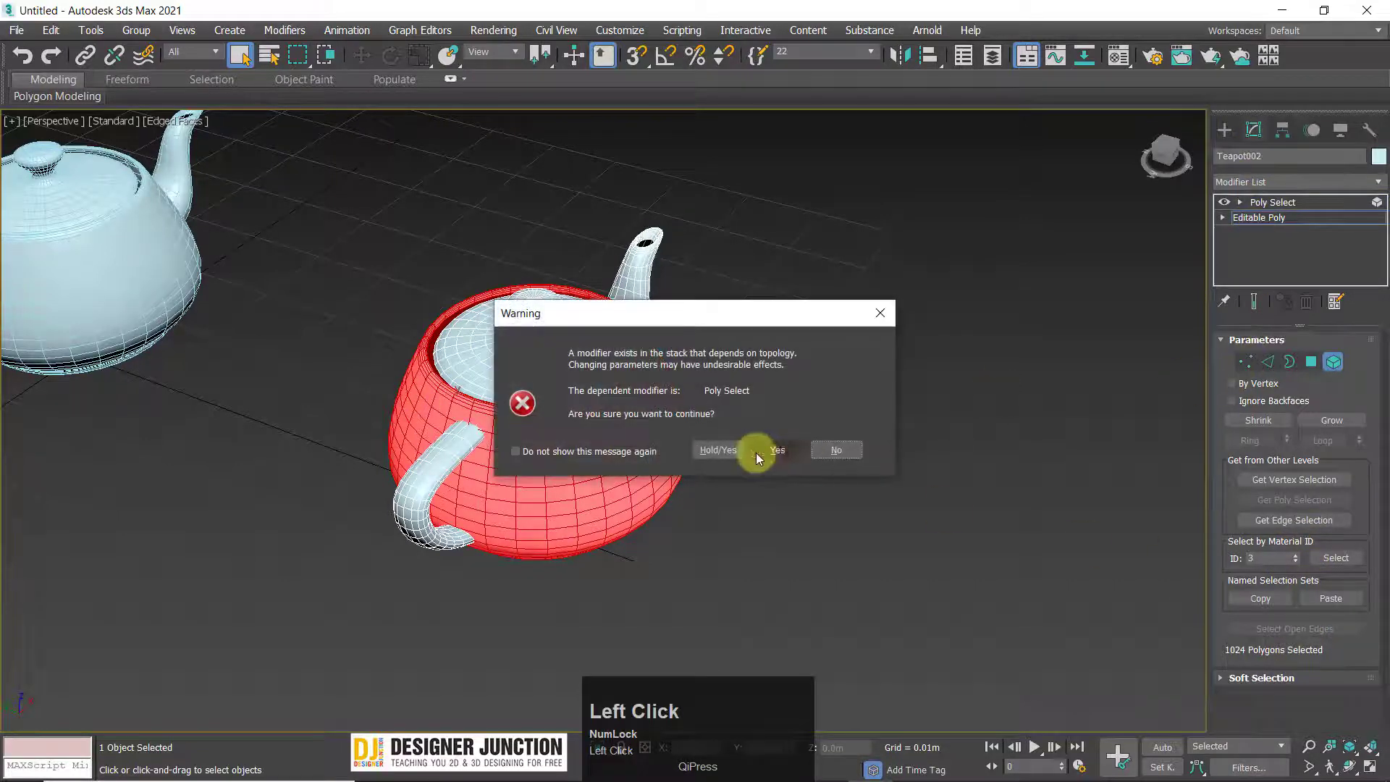
drag(1275, 535, 1252, 250)
drag(1365, 611, 1368, 374)
scroll(1317, 438, up, 10)
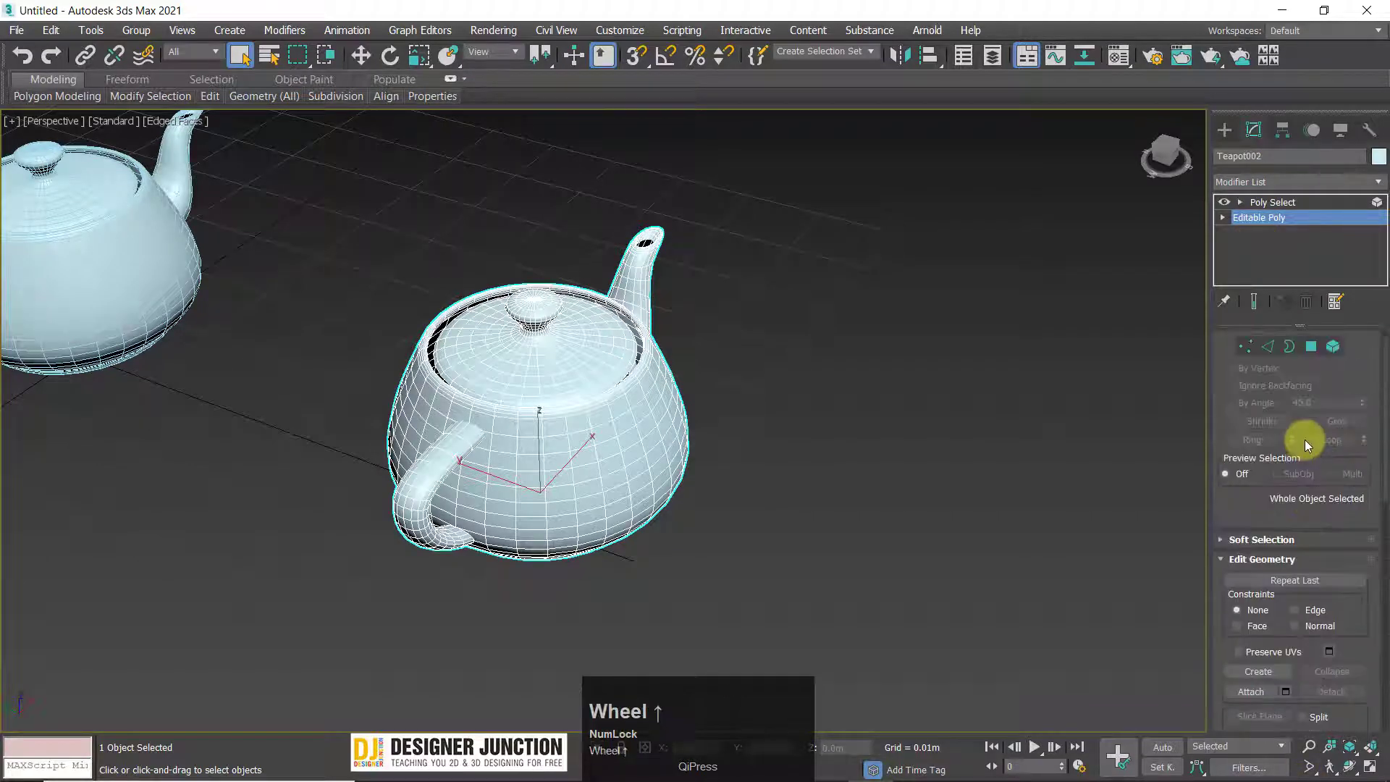
click(1337, 367)
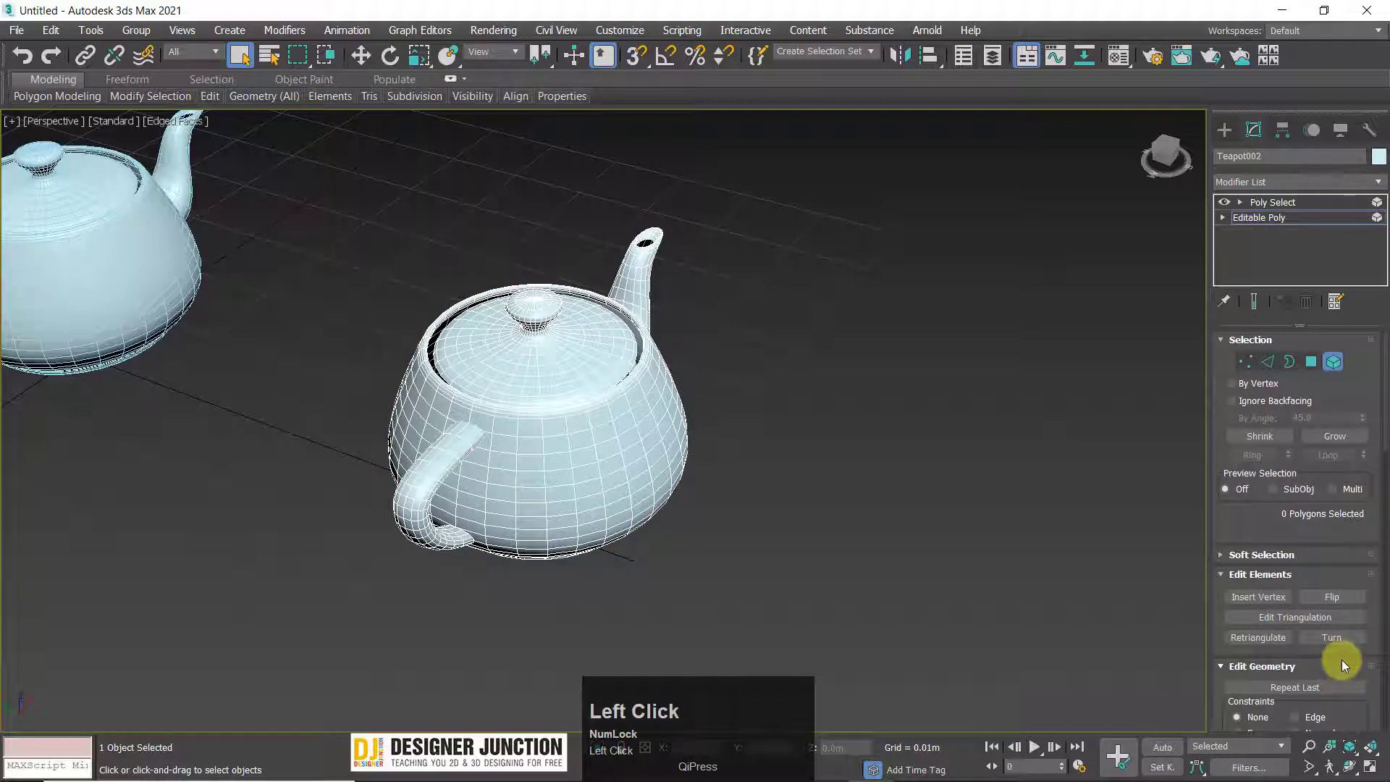
Look through the Editable Poly element settings for smoothing groups, vertex colors and subdivision, and bring the polygon material IDs into view.
drag(1341, 658, 1304, 498)
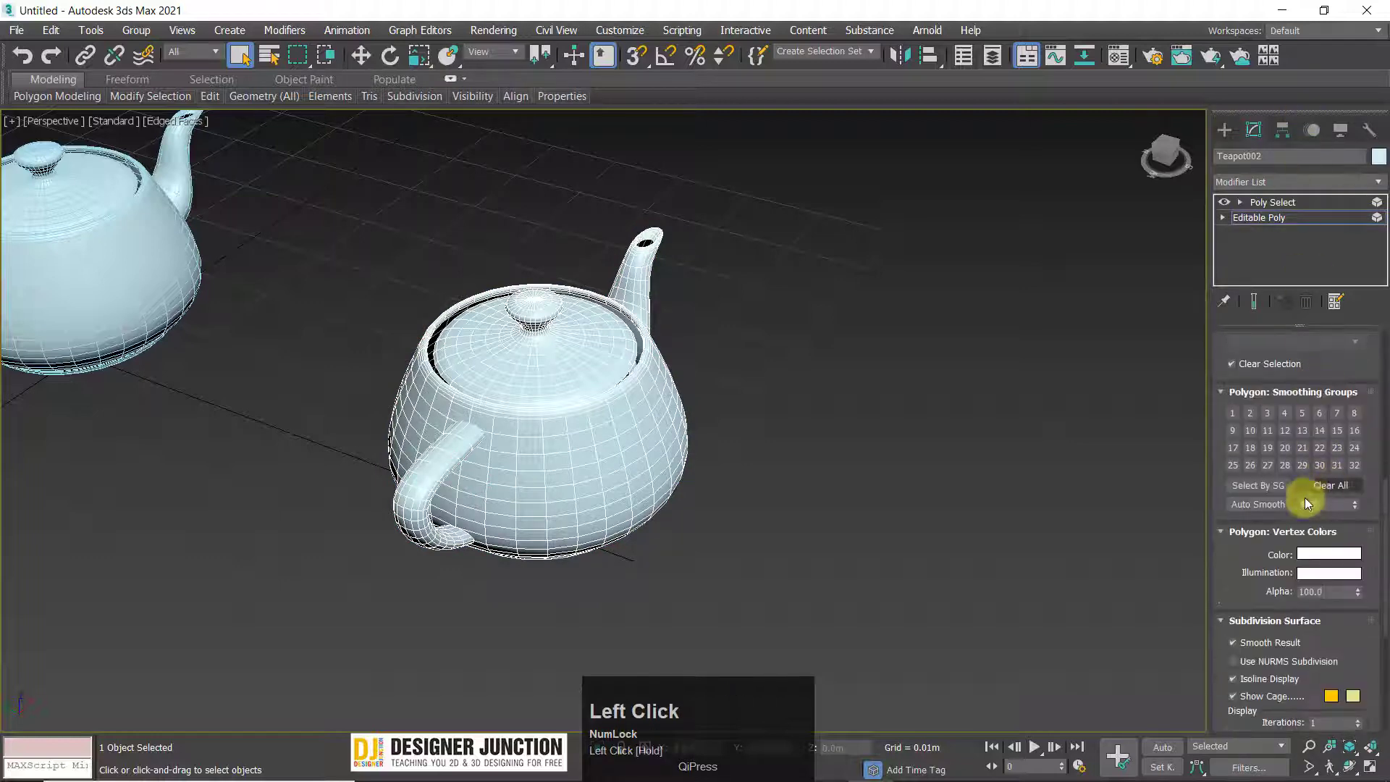
drag(1236, 575, 1245, 249)
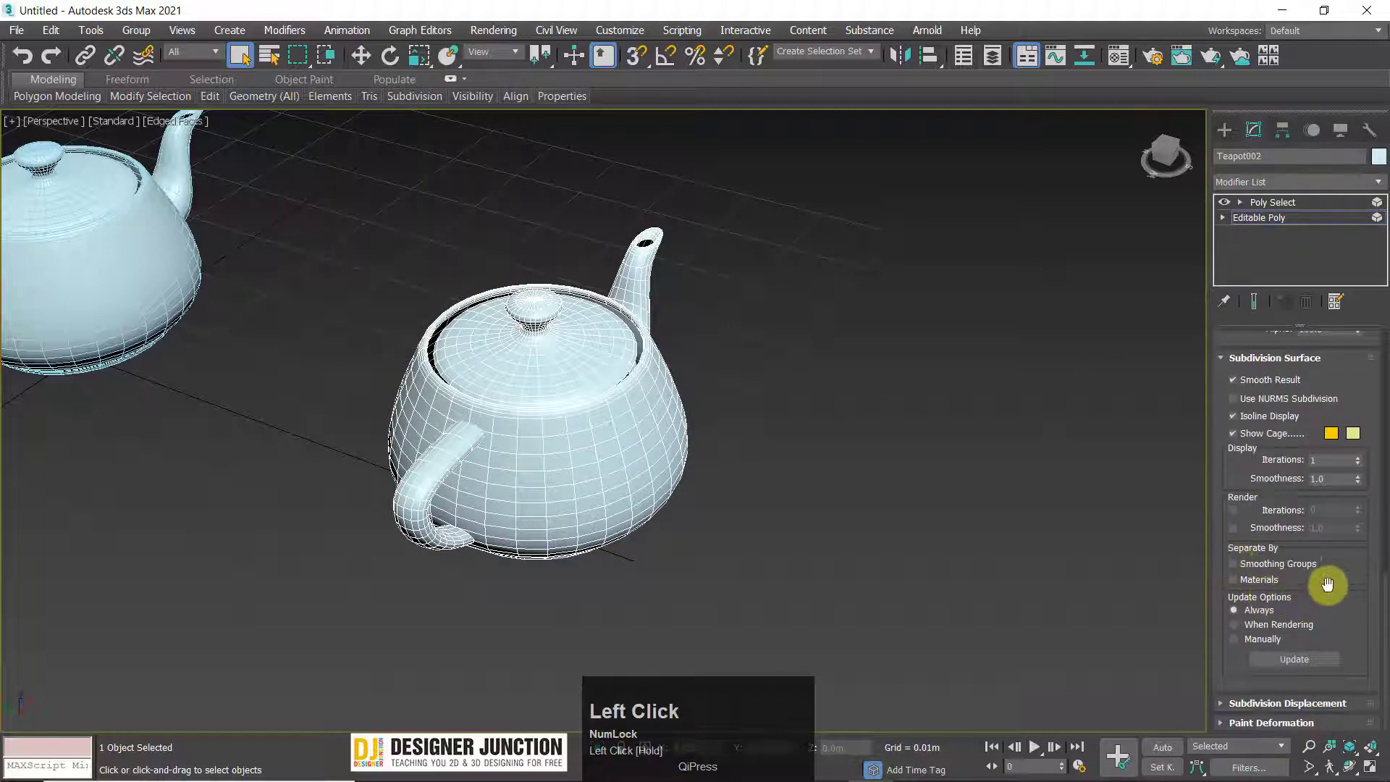
scroll(1334, 466, up, 4)
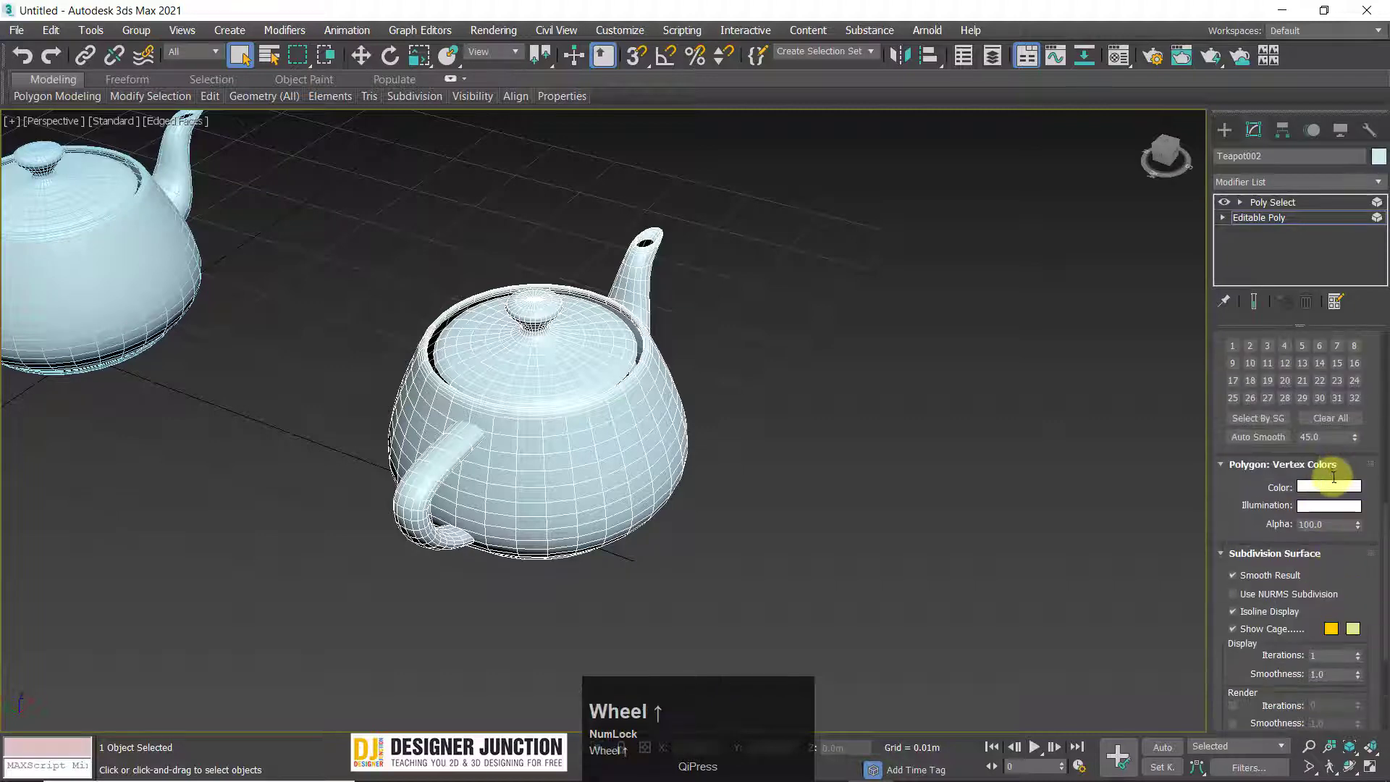
scroll(1337, 480, down, 4)
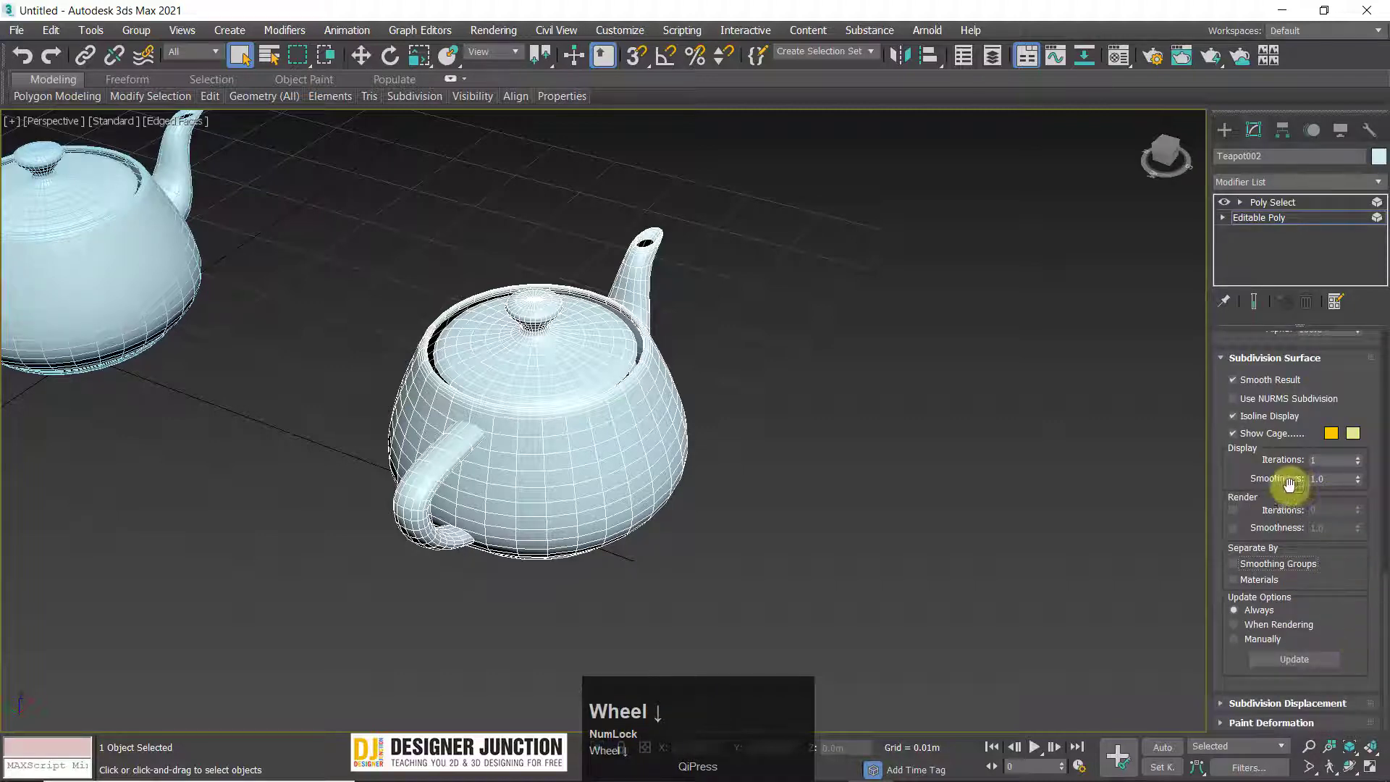
scroll(1347, 474, up, 4)
click(1357, 472)
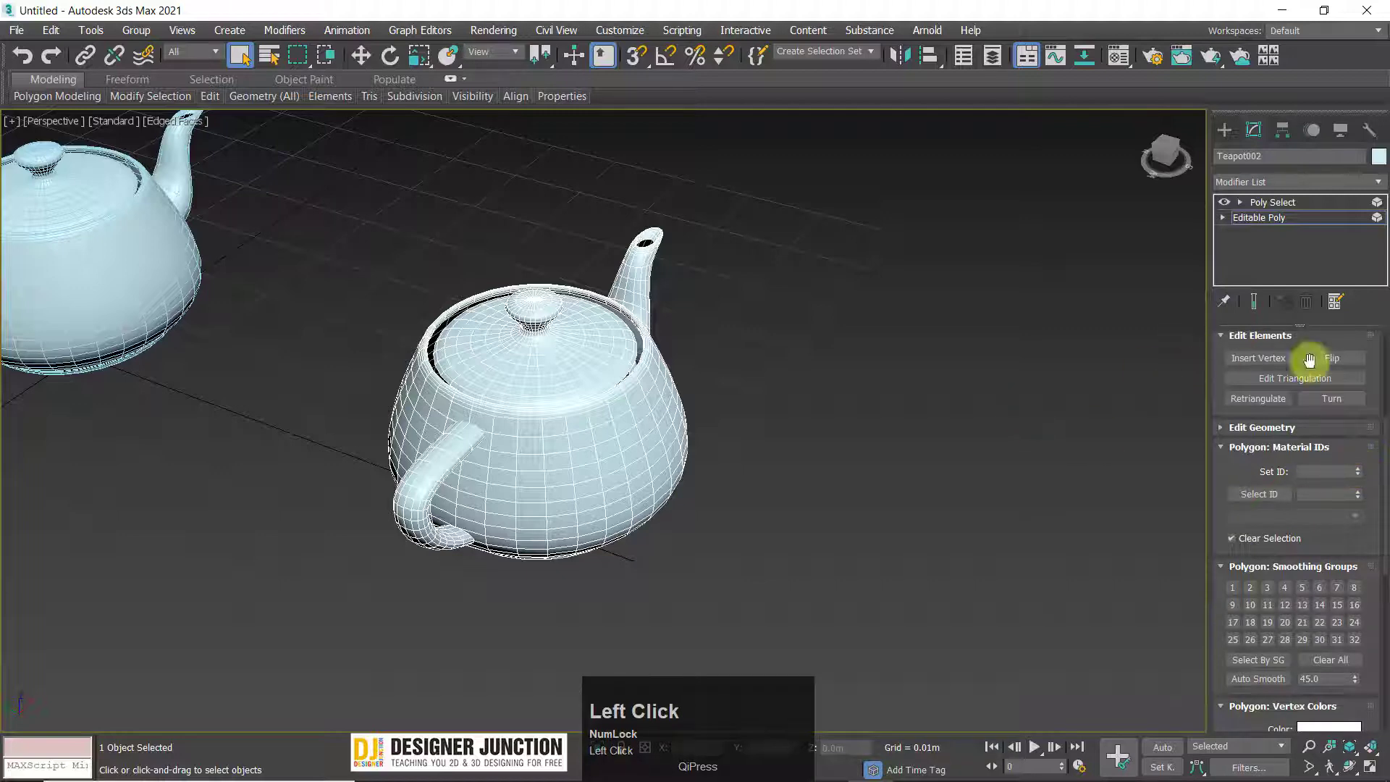
Return to the Element level of the copied teapot's Poly Select and select the polygons with material ID 4.
click(1281, 202)
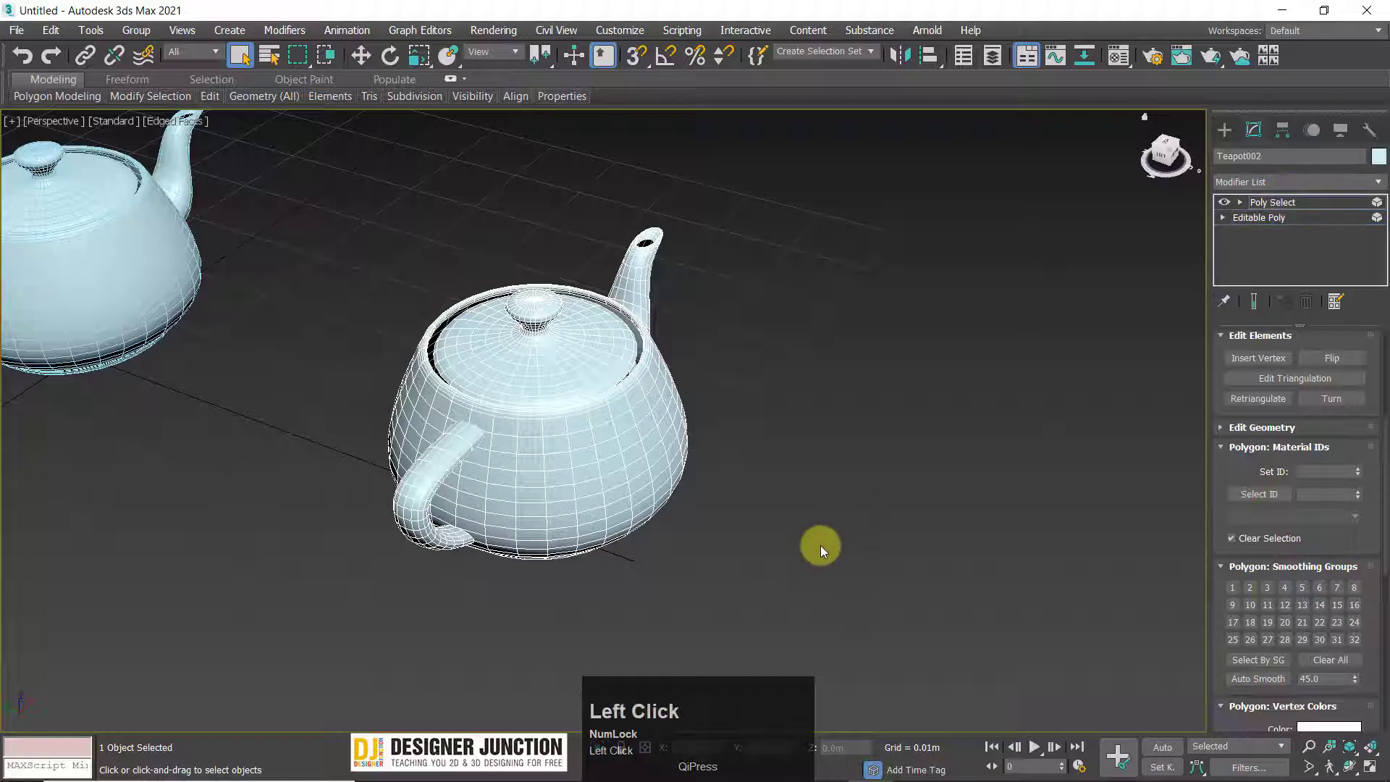
click(649, 452)
drag(1266, 559, 948, 587)
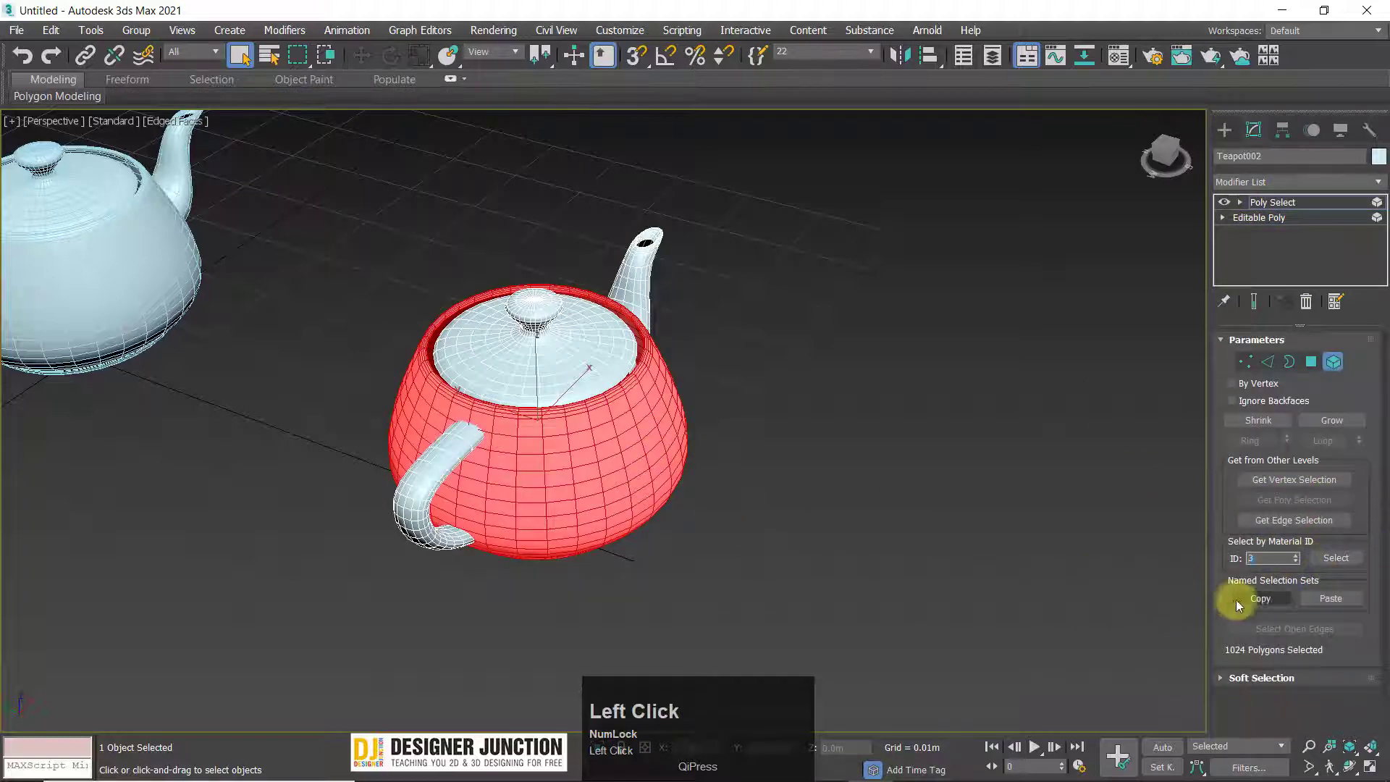
click(1335, 557)
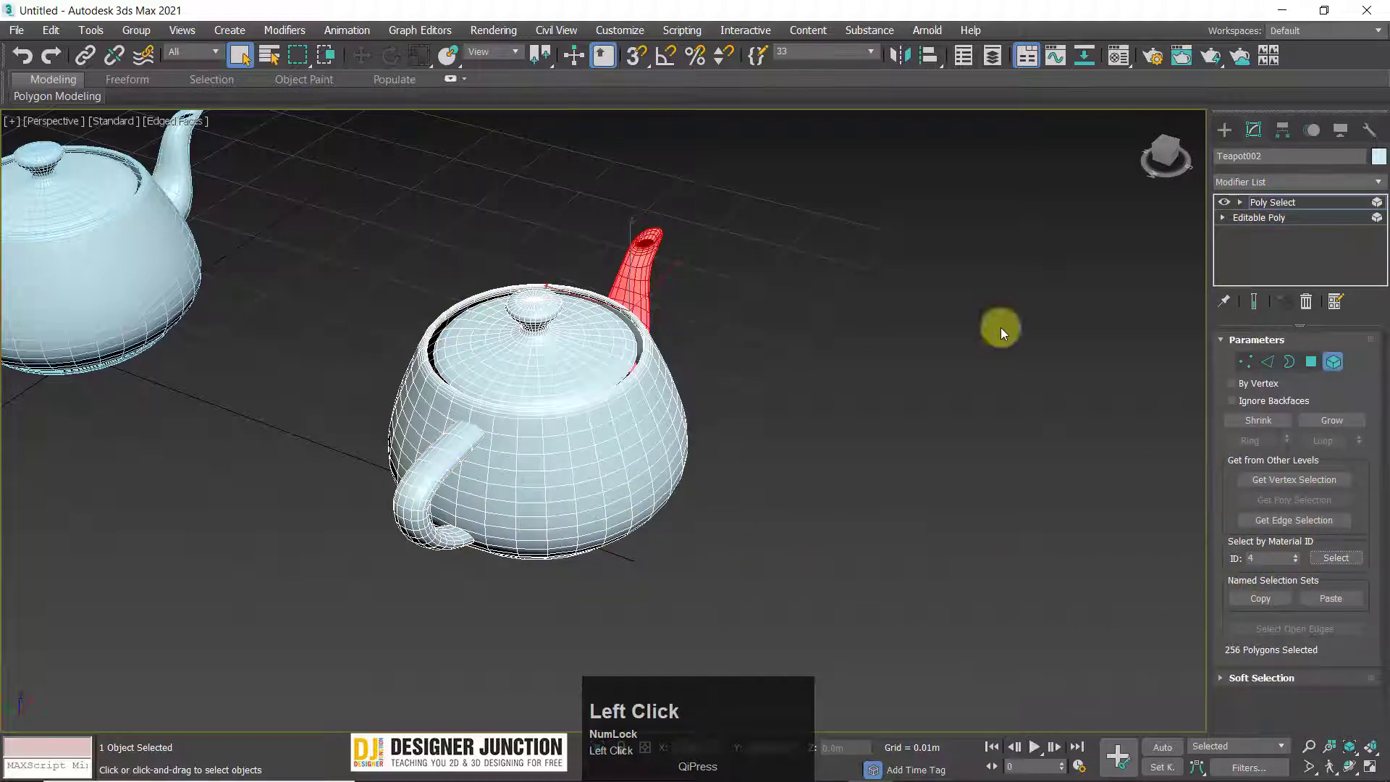
Leave the Element level, select both teapots together, and activate the Move tool.
click(1289, 204)
click(754, 542)
click(576, 398)
scroll(579, 416, down, 4)
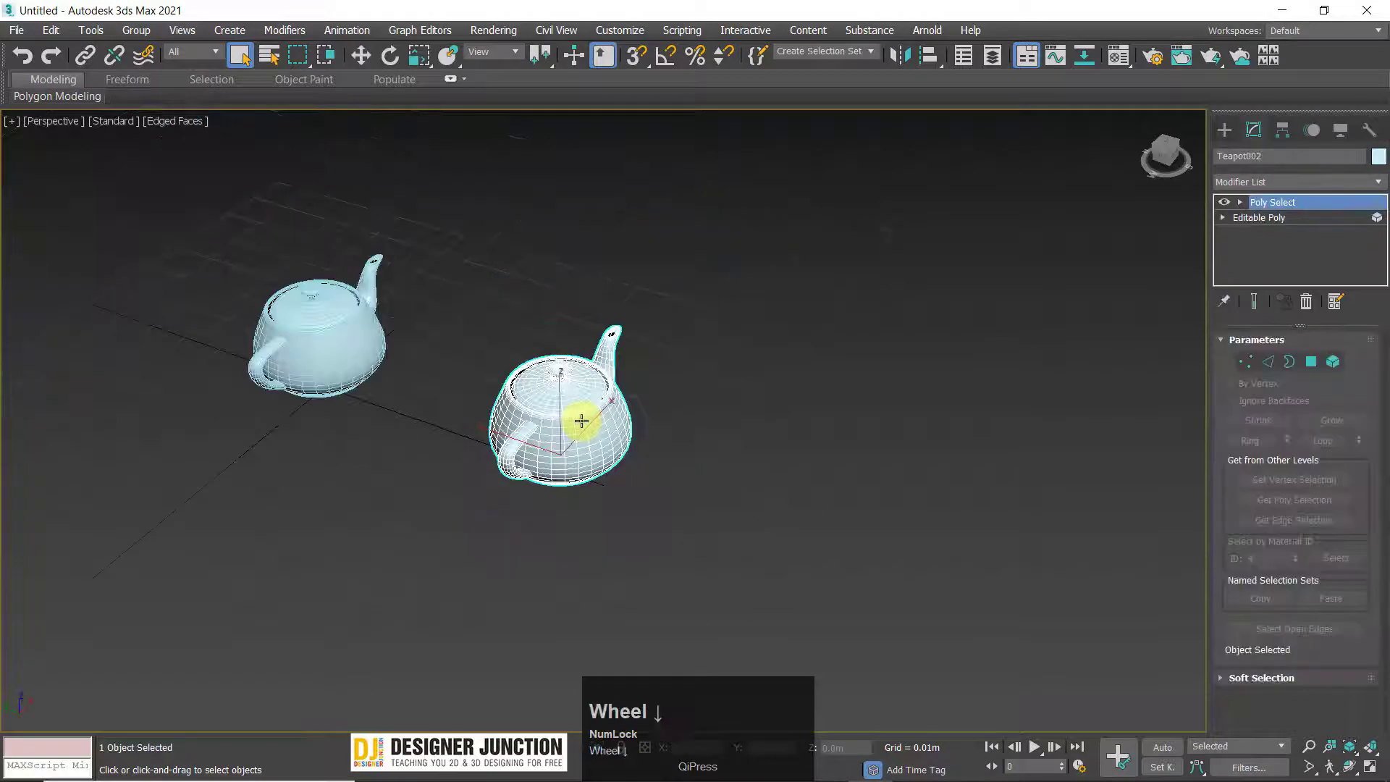
middle_drag(580, 417, 661, 422)
drag(184, 186, 858, 474)
key(w)
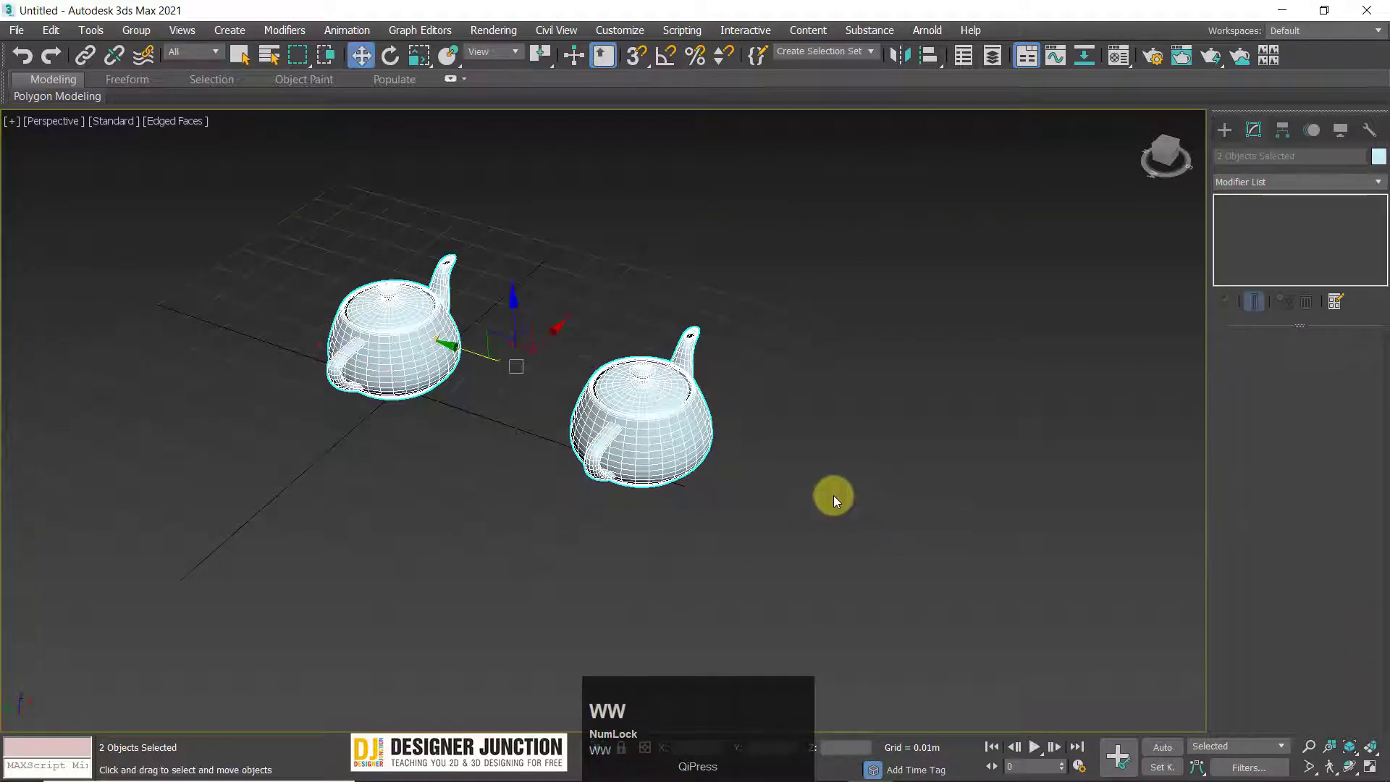
Select the copied teapot and review the selection modifiers available for it.
click(724, 406)
click(1042, 433)
drag(258, 213, 855, 521)
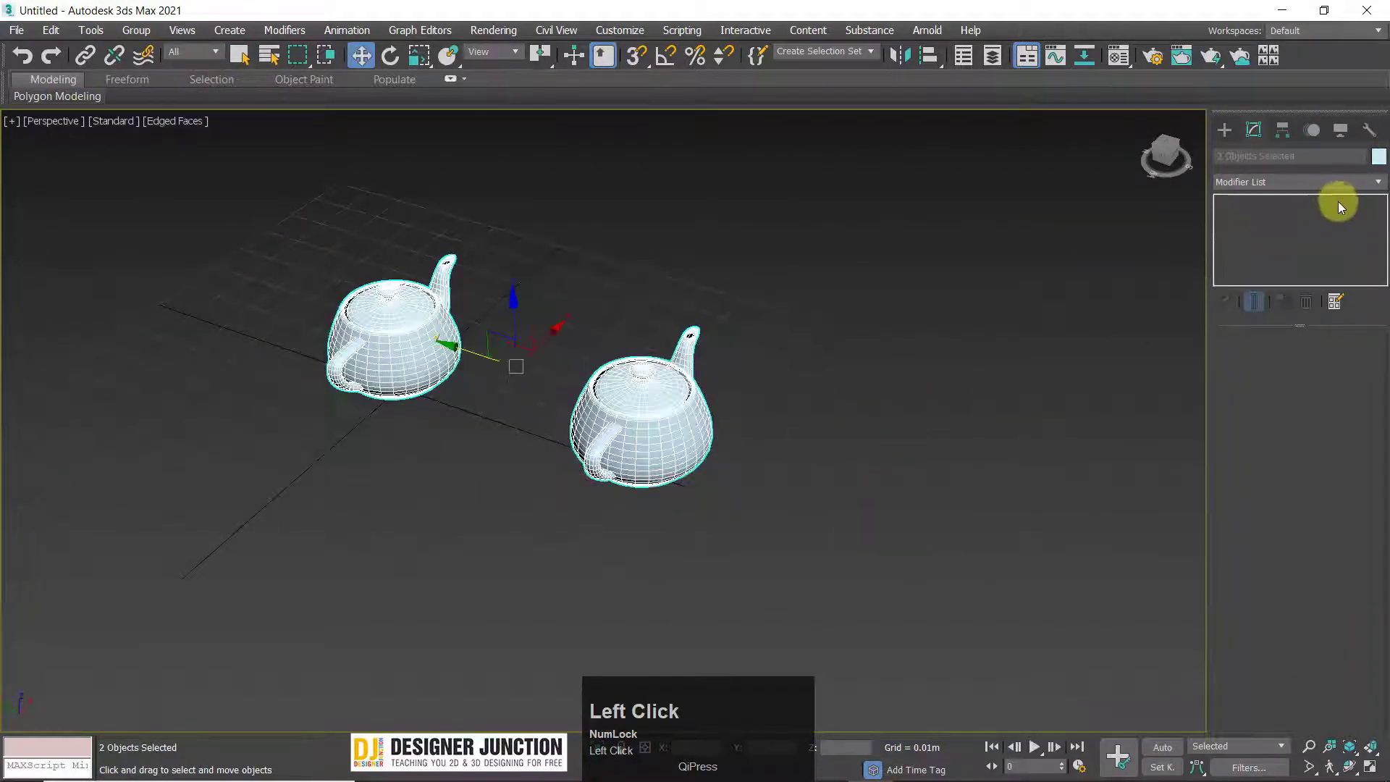
click(1158, 230)
click(656, 417)
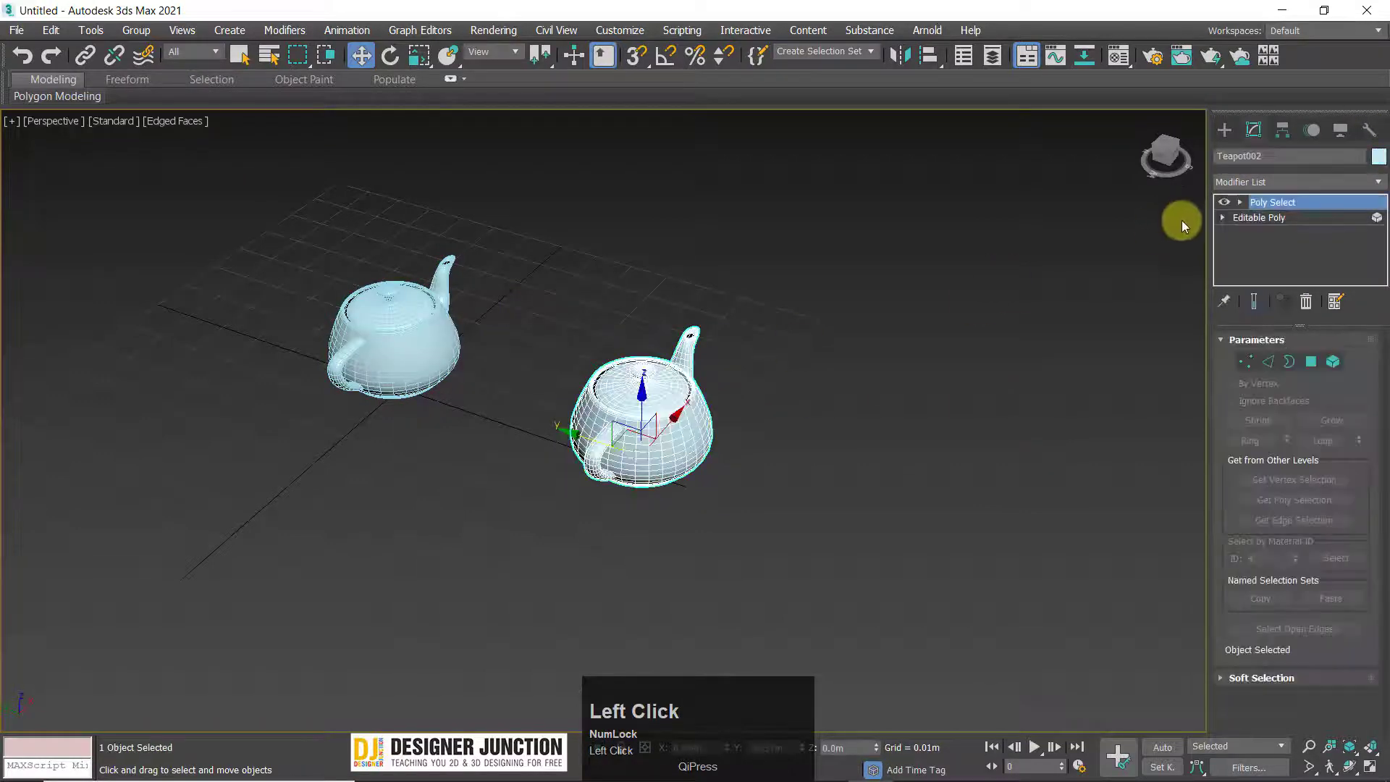
click(1258, 182)
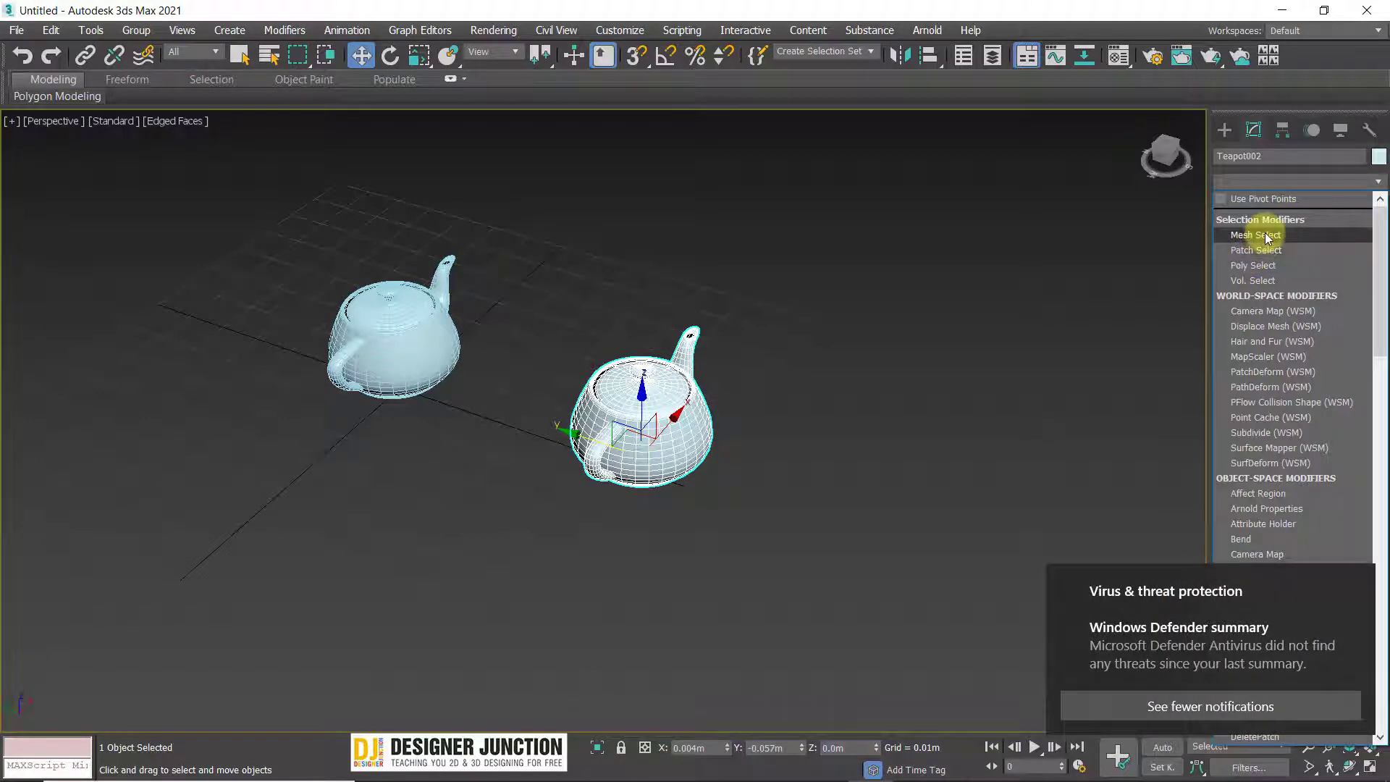
click(1253, 265)
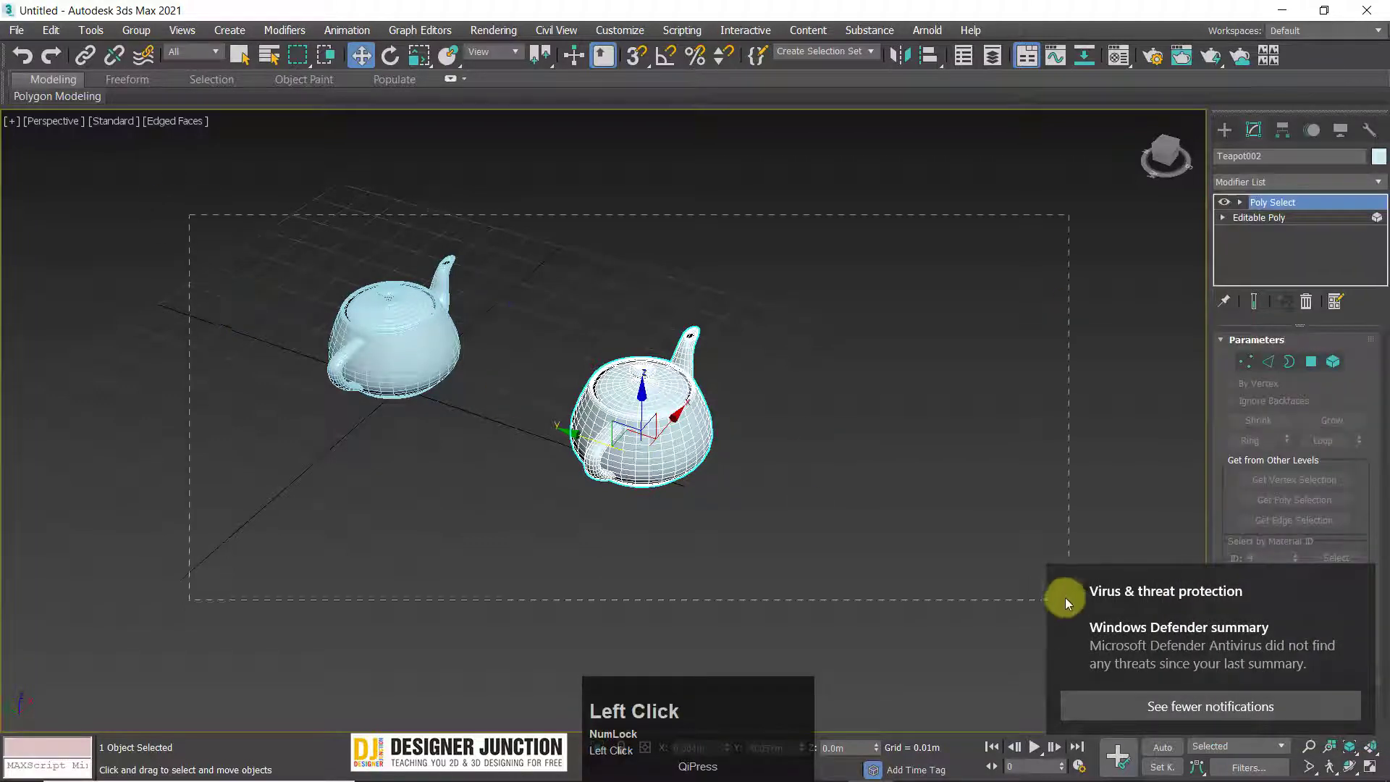
Delete both teapots and create a single new teapot primitive at the grid's centre.
drag(1065, 597, 1090, 502)
key(Delete)
click(1227, 134)
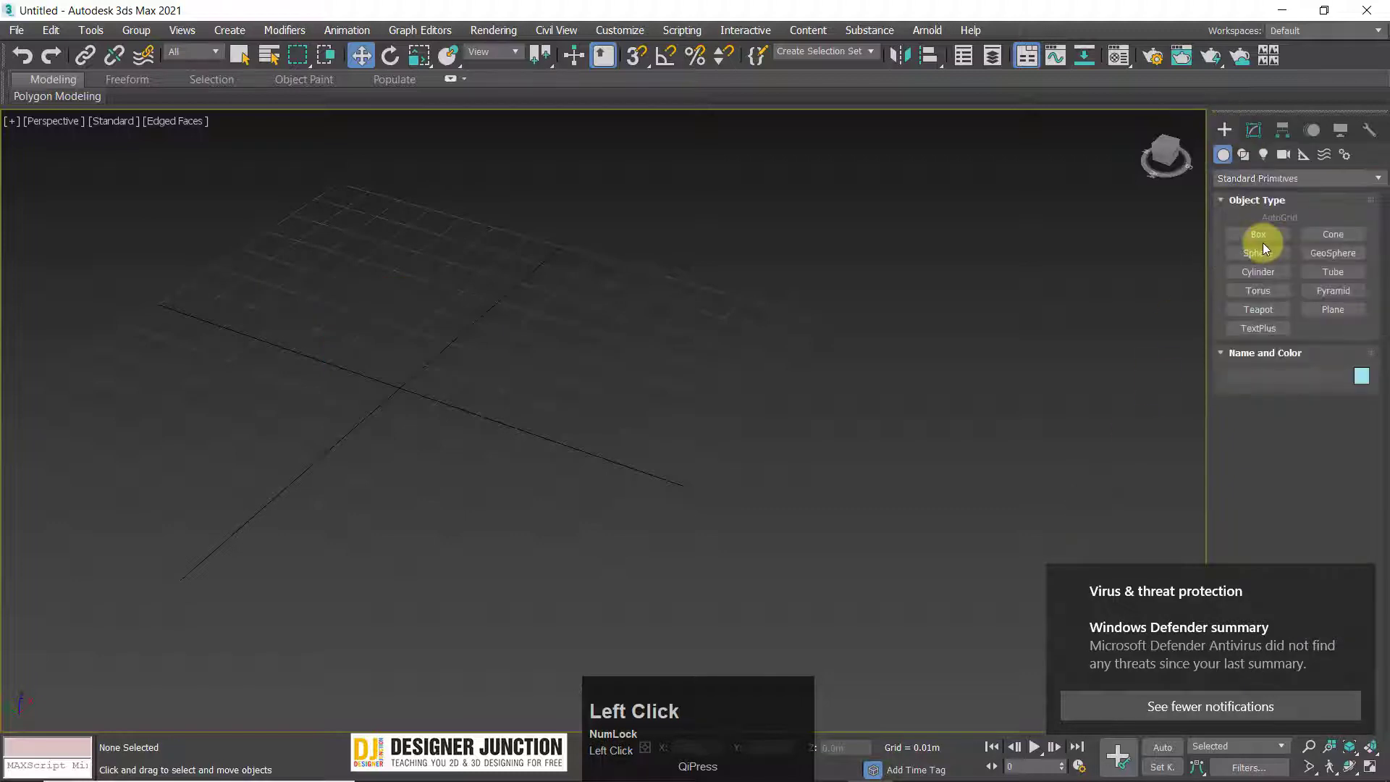
click(1259, 310)
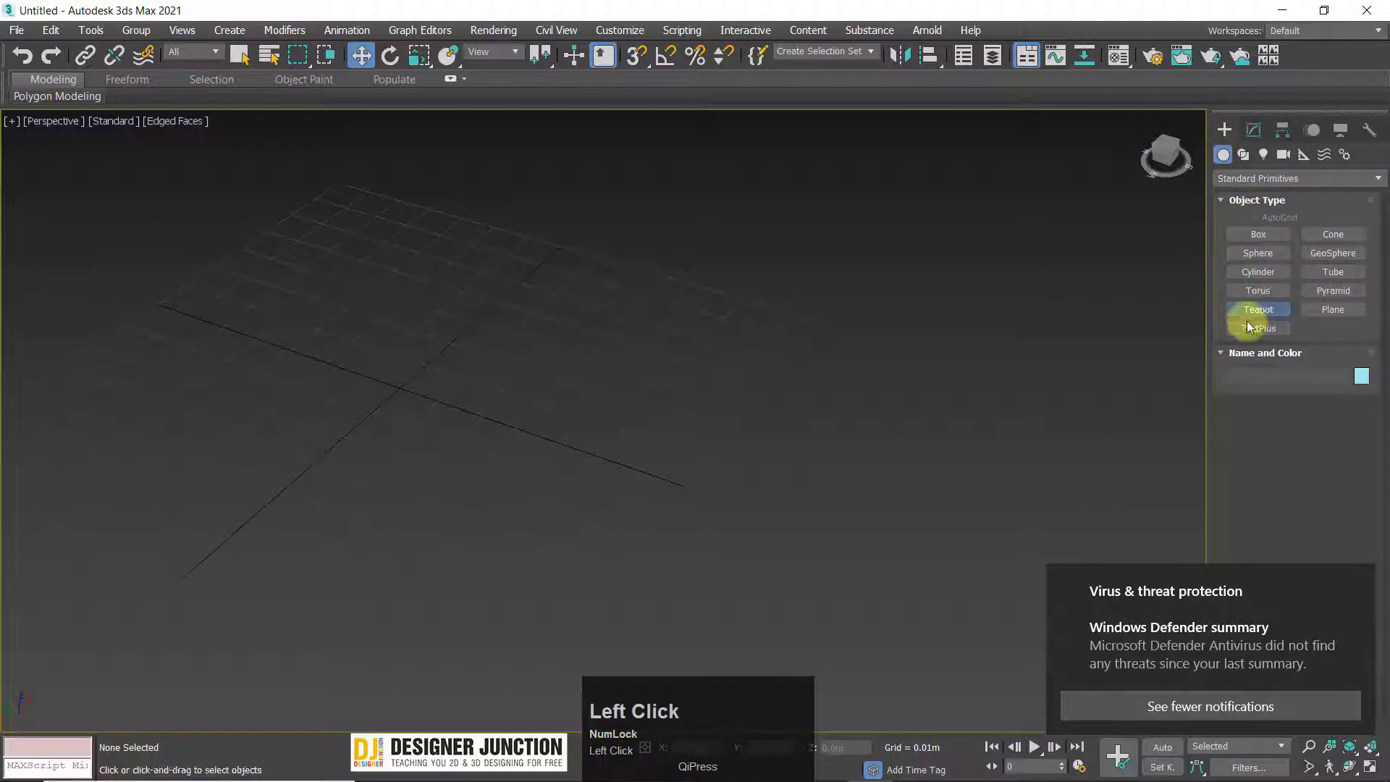
drag(394, 384, 413, 425)
right_click(533, 384)
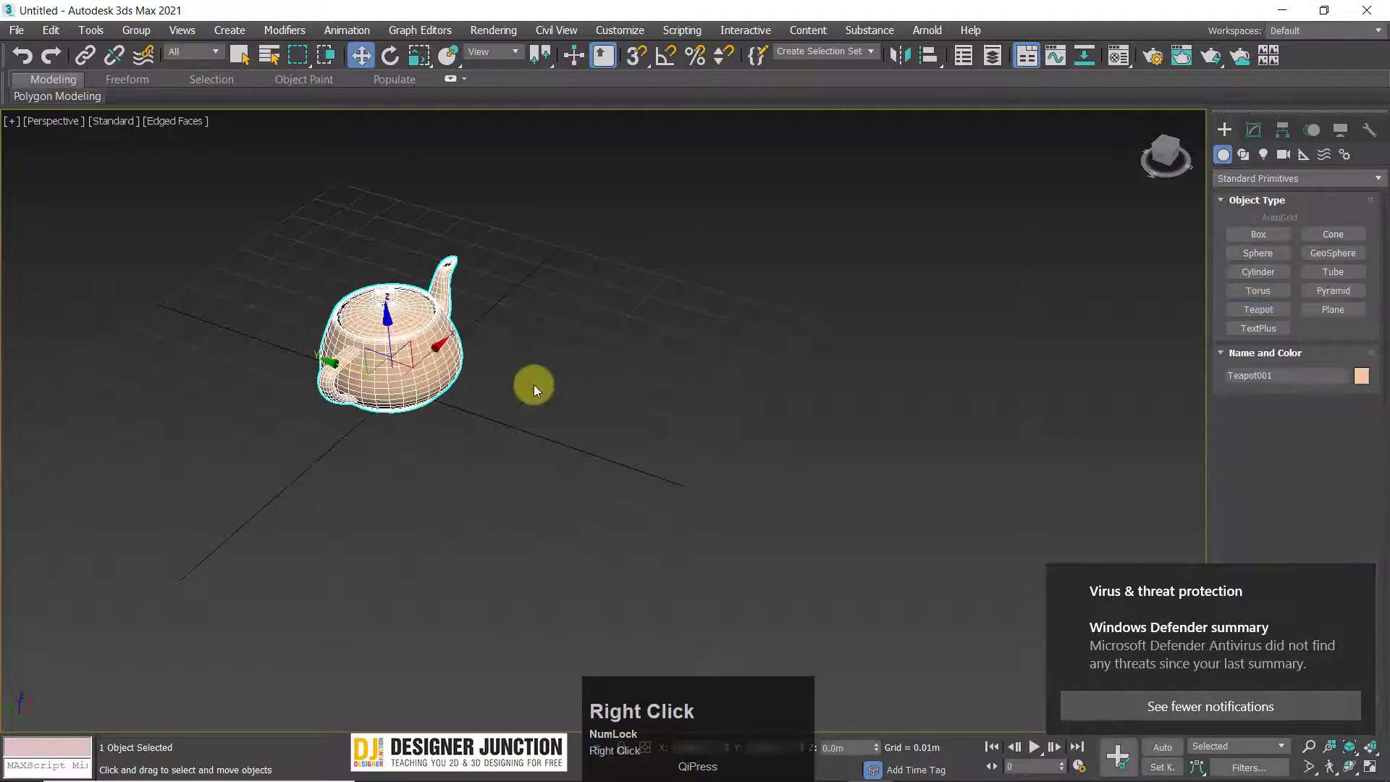
Convert the new teapot to an Editable Patch.
scroll(701, 406, up, 3)
right_click(621, 352)
mouse_move(685, 551)
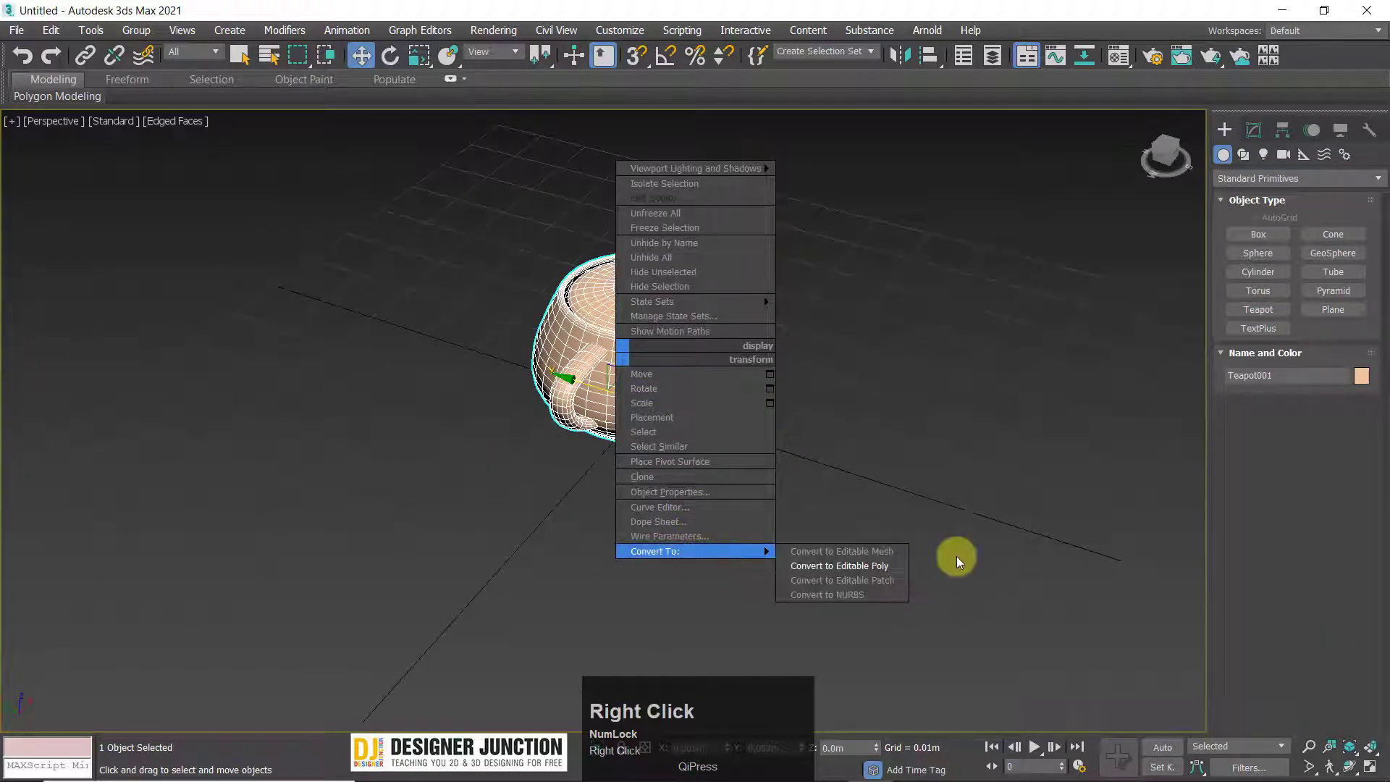
click(887, 580)
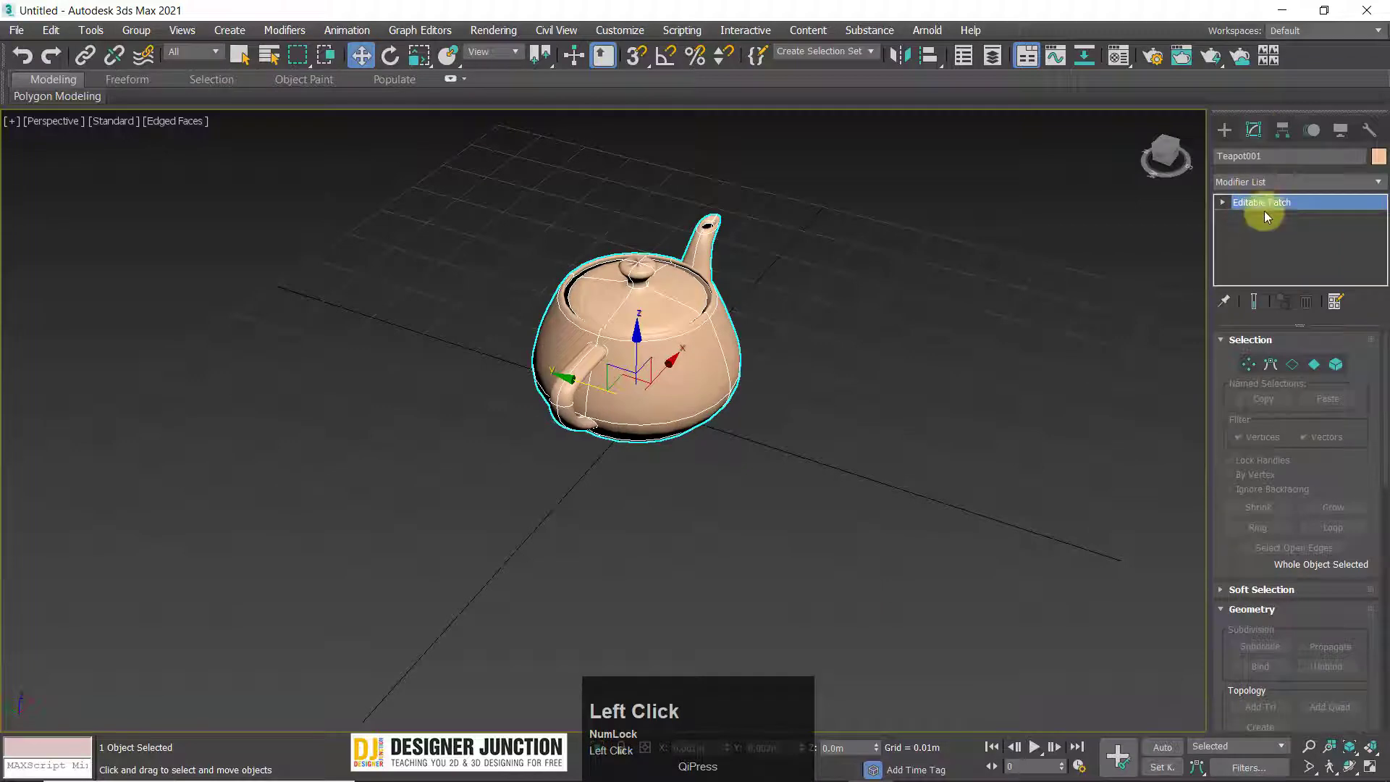
middle_drag(796, 358, 720, 417)
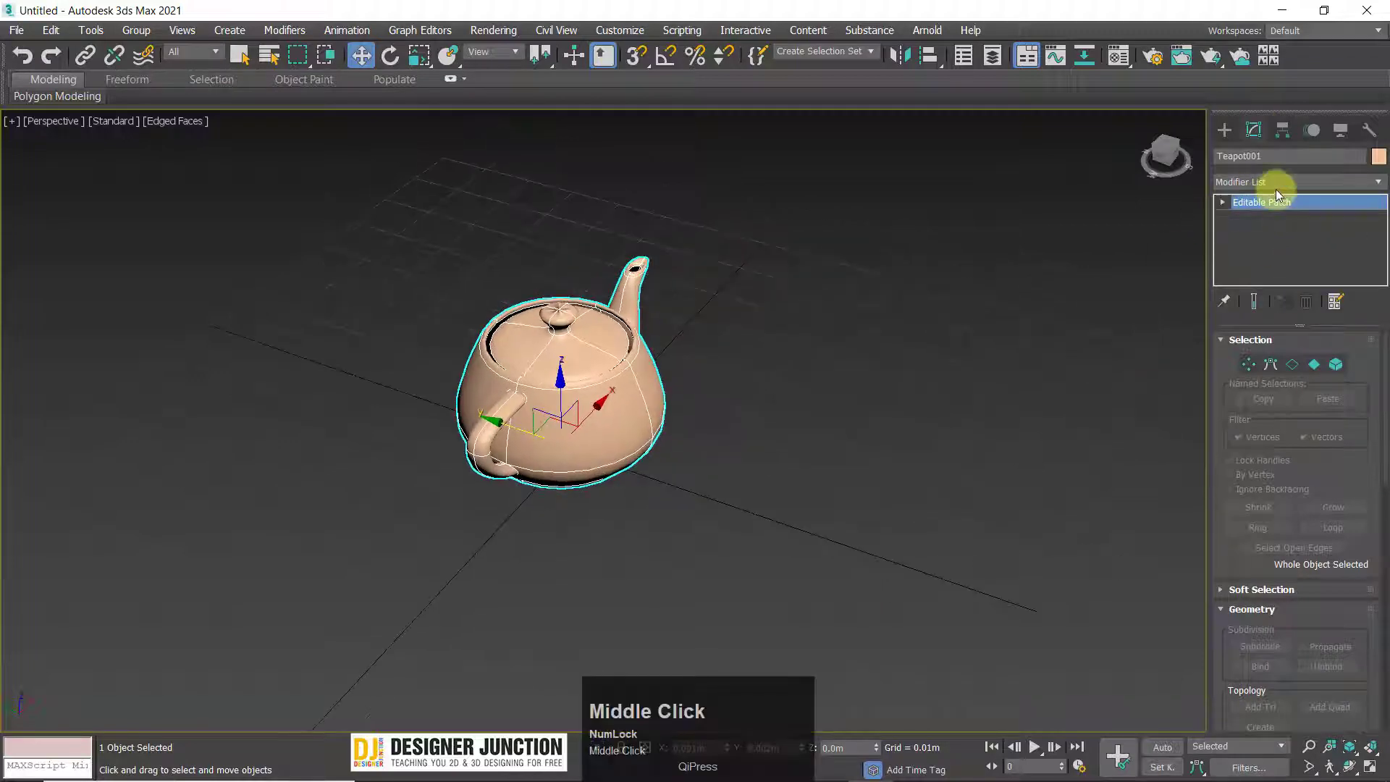
Apply a Patch Select modifier on top of the teapot's Editable Patch.
click(1322, 185)
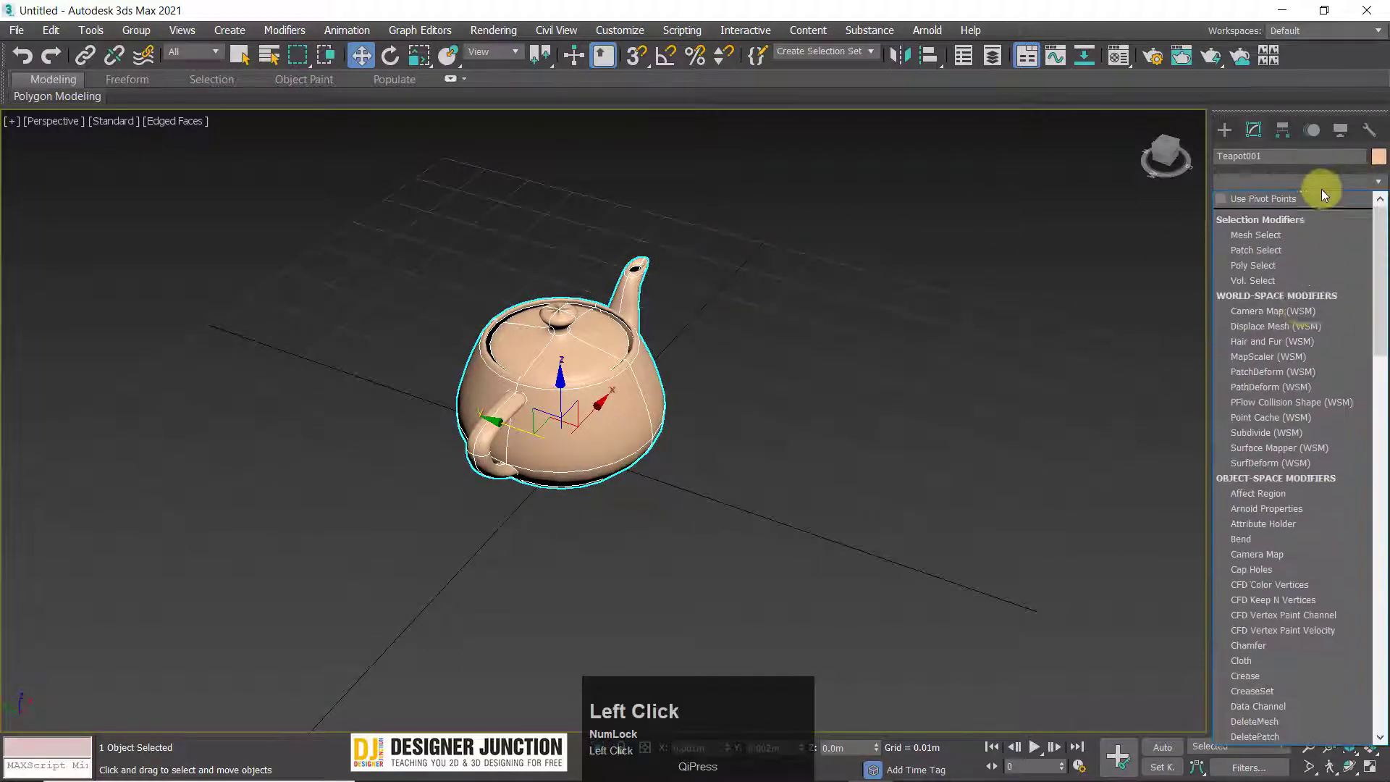
click(1262, 250)
scroll(631, 441, up, 4)
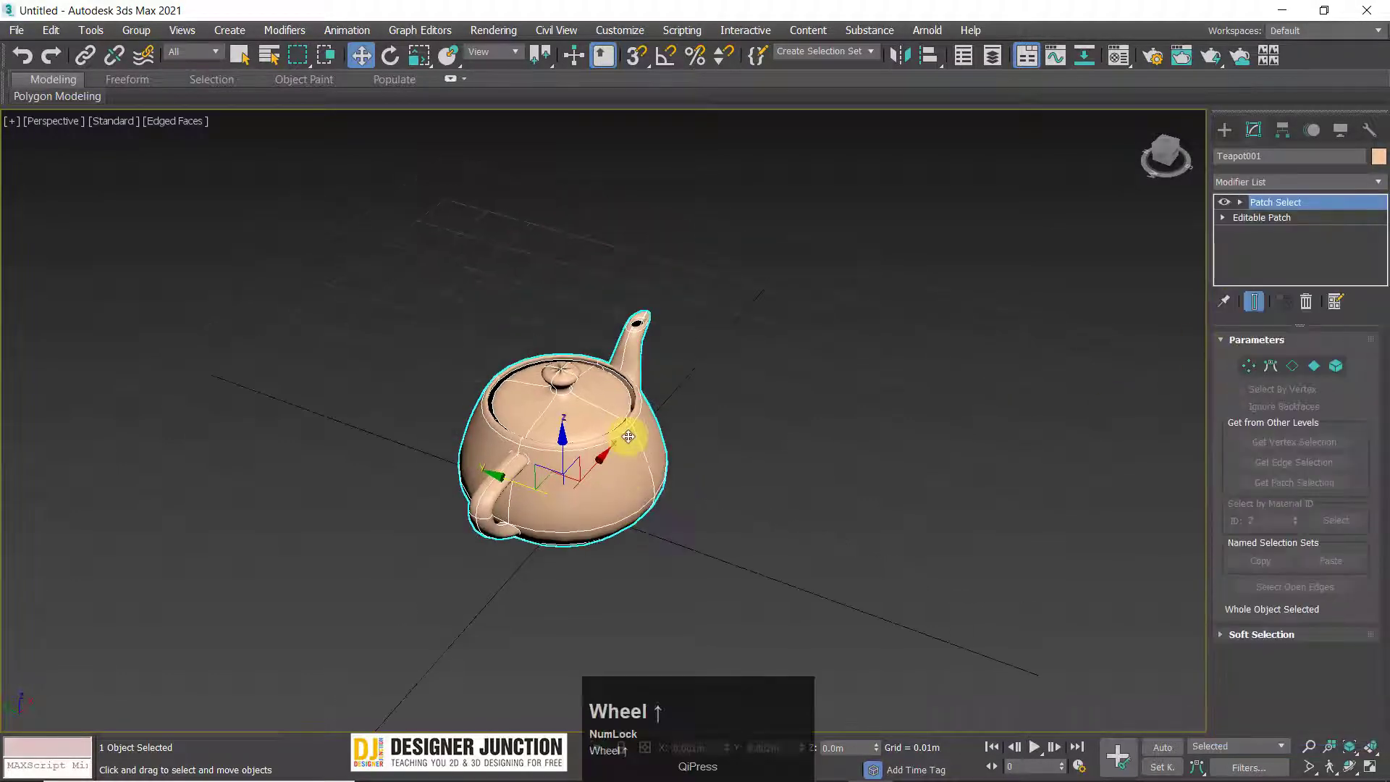
middle_click(651, 379)
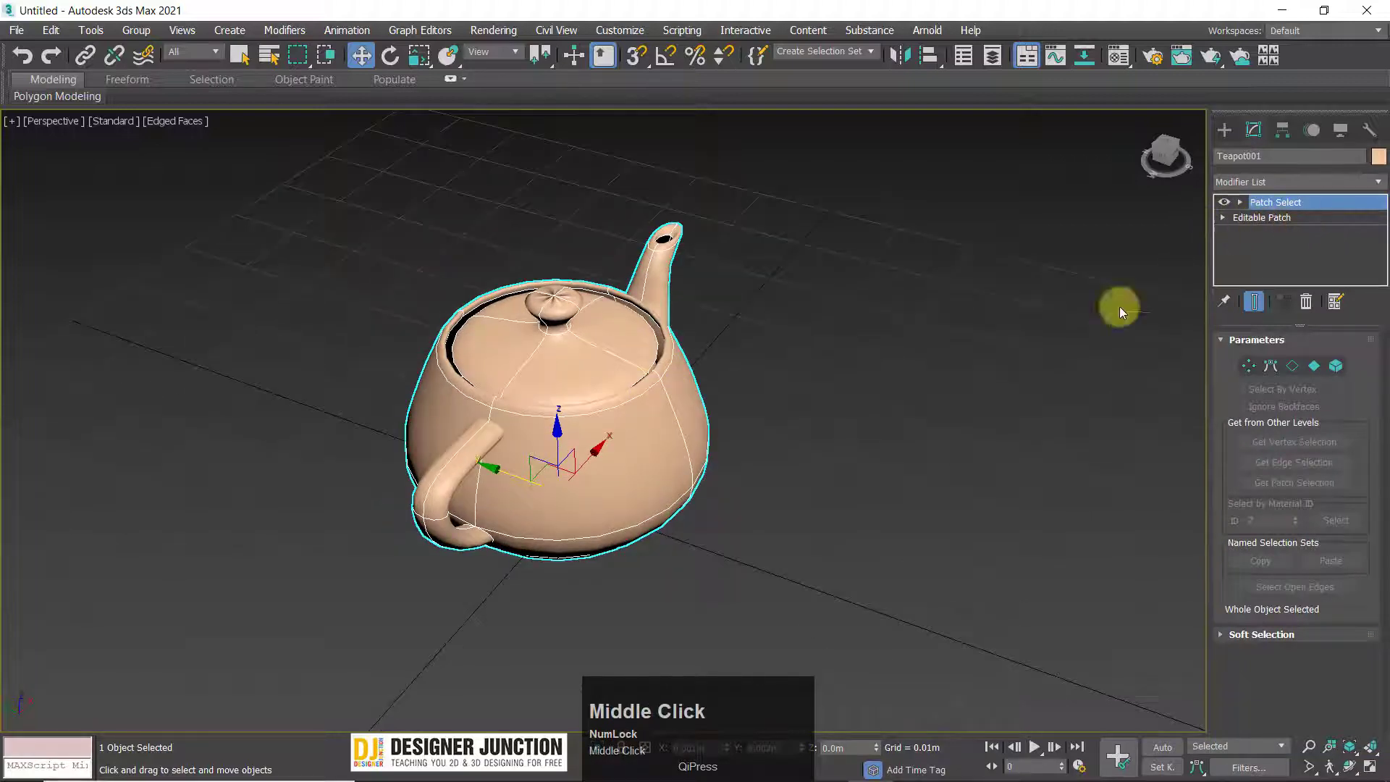
alt+middle_drag(651, 376, 1039, 318)
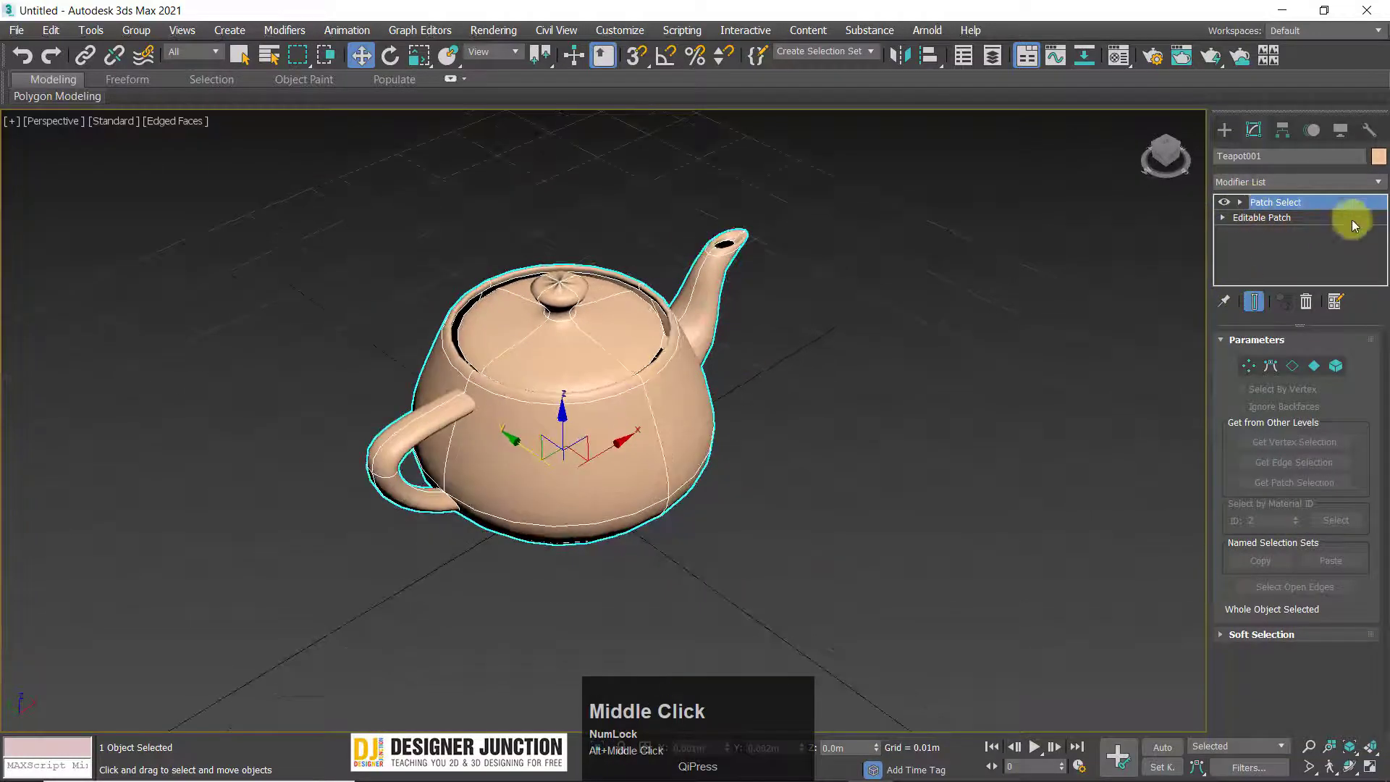
scroll(518, 434, up, 3)
alt+middle_drag(518, 434, 657, 399)
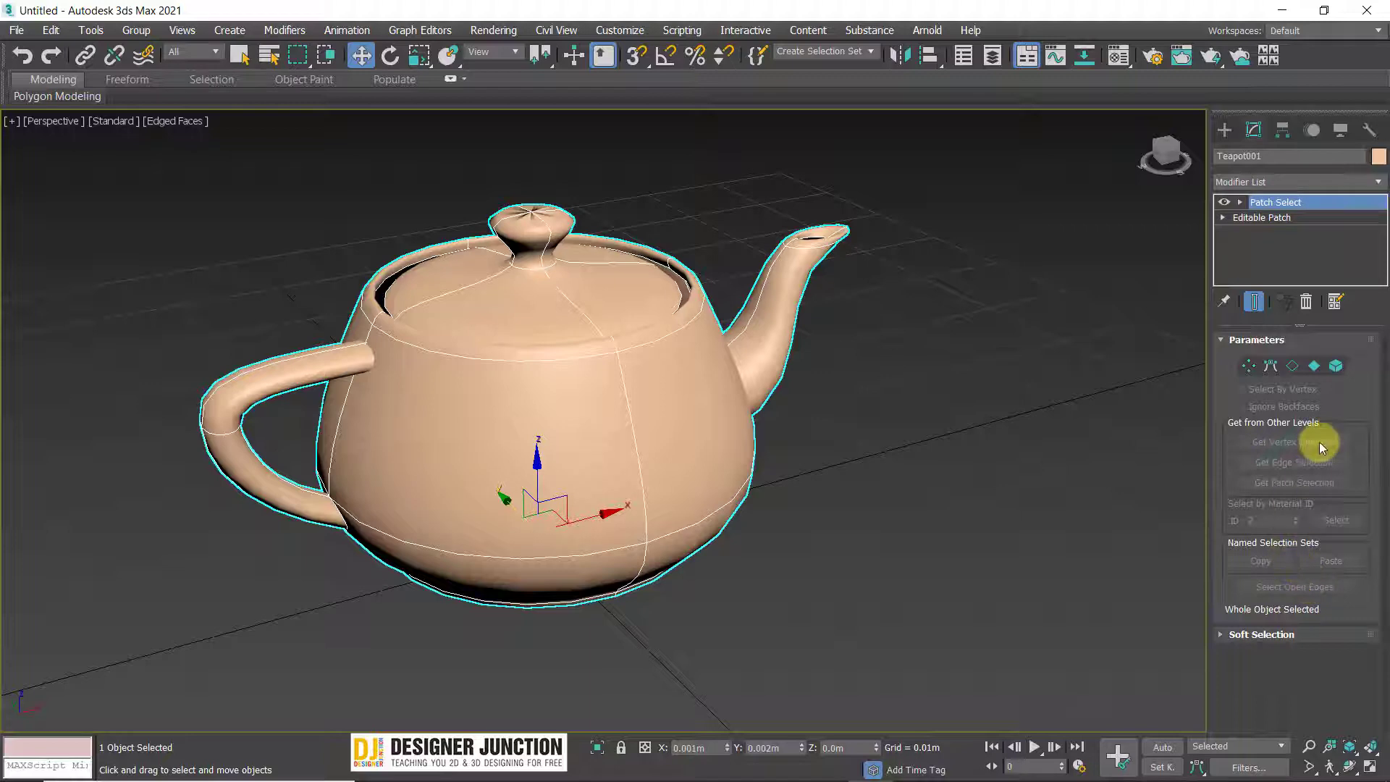
At the Element level of Patch Select, select the teapot body and save it as named selection set 11.
click(1335, 366)
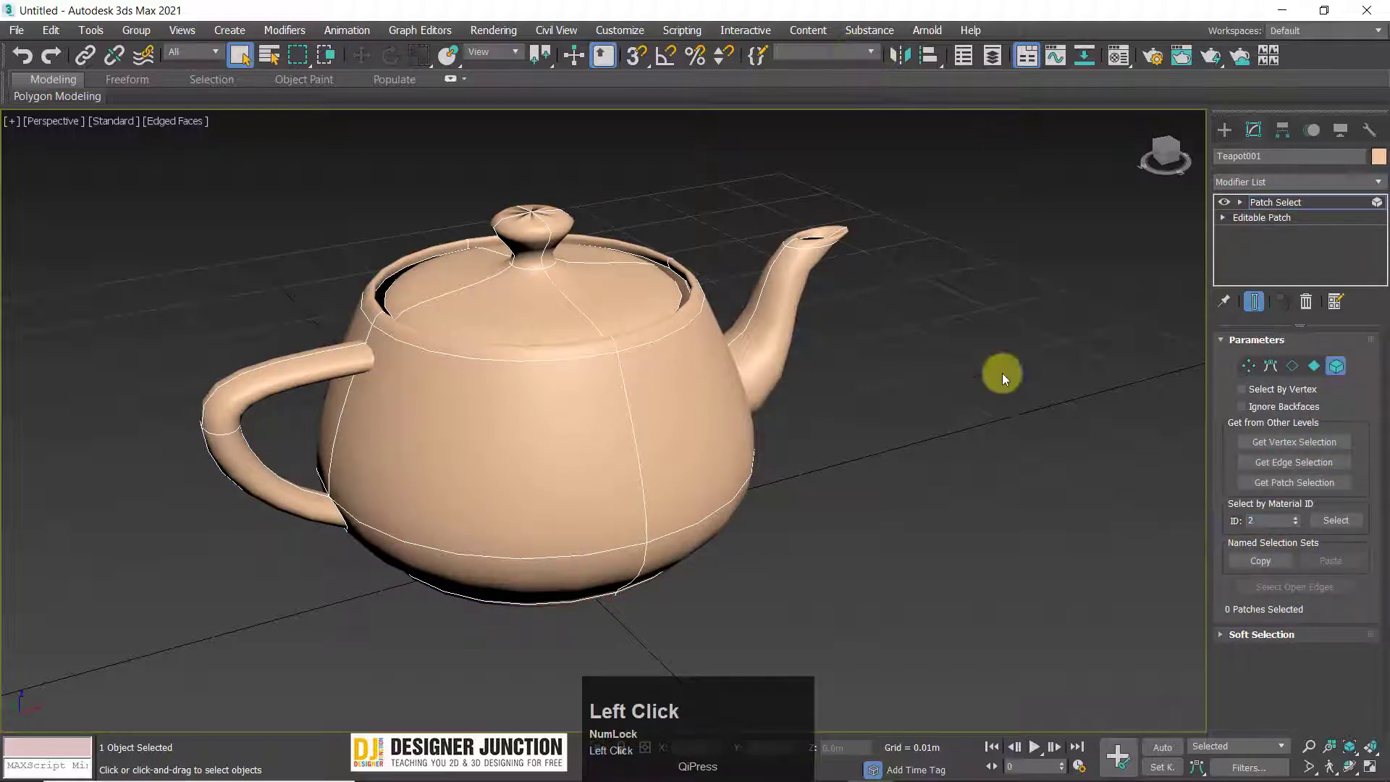
click(590, 367)
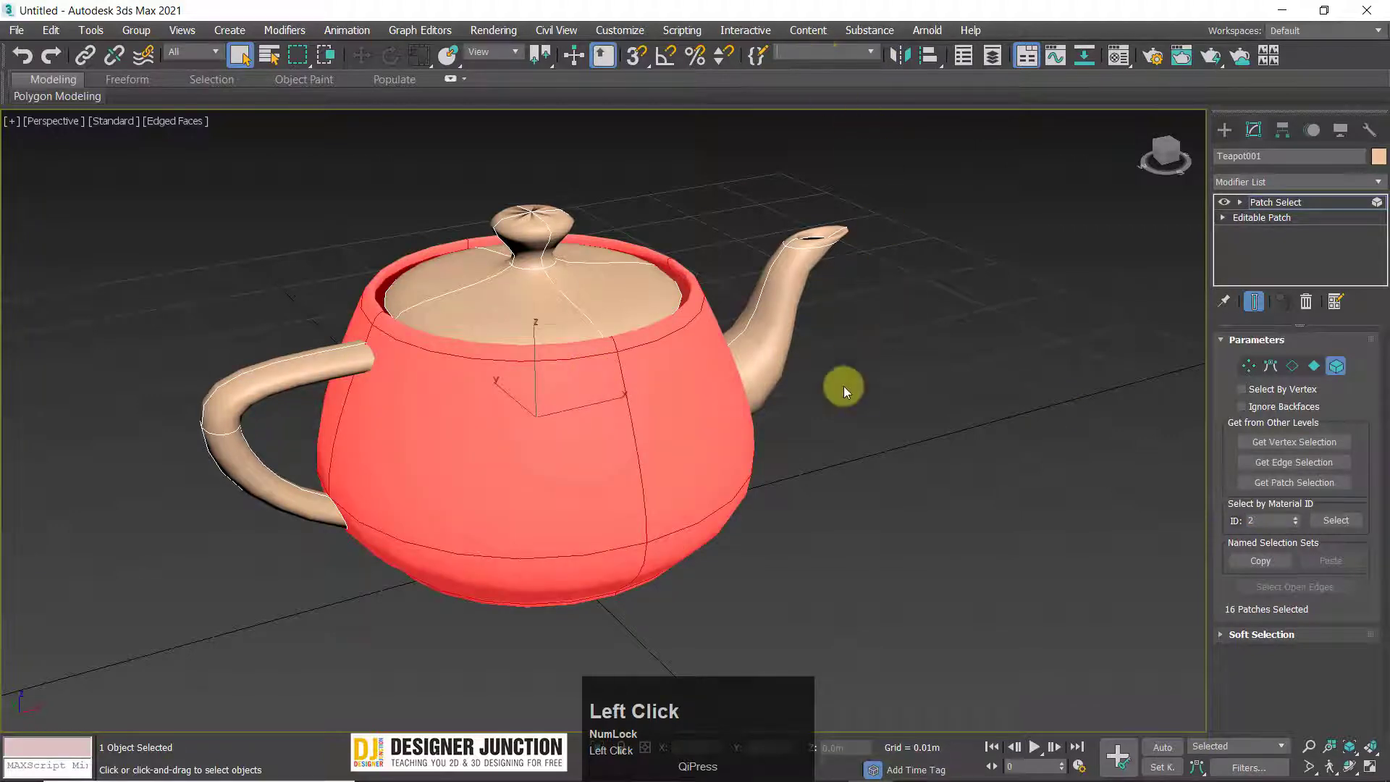
middle_drag(855, 217, 814, 249)
click(1267, 219)
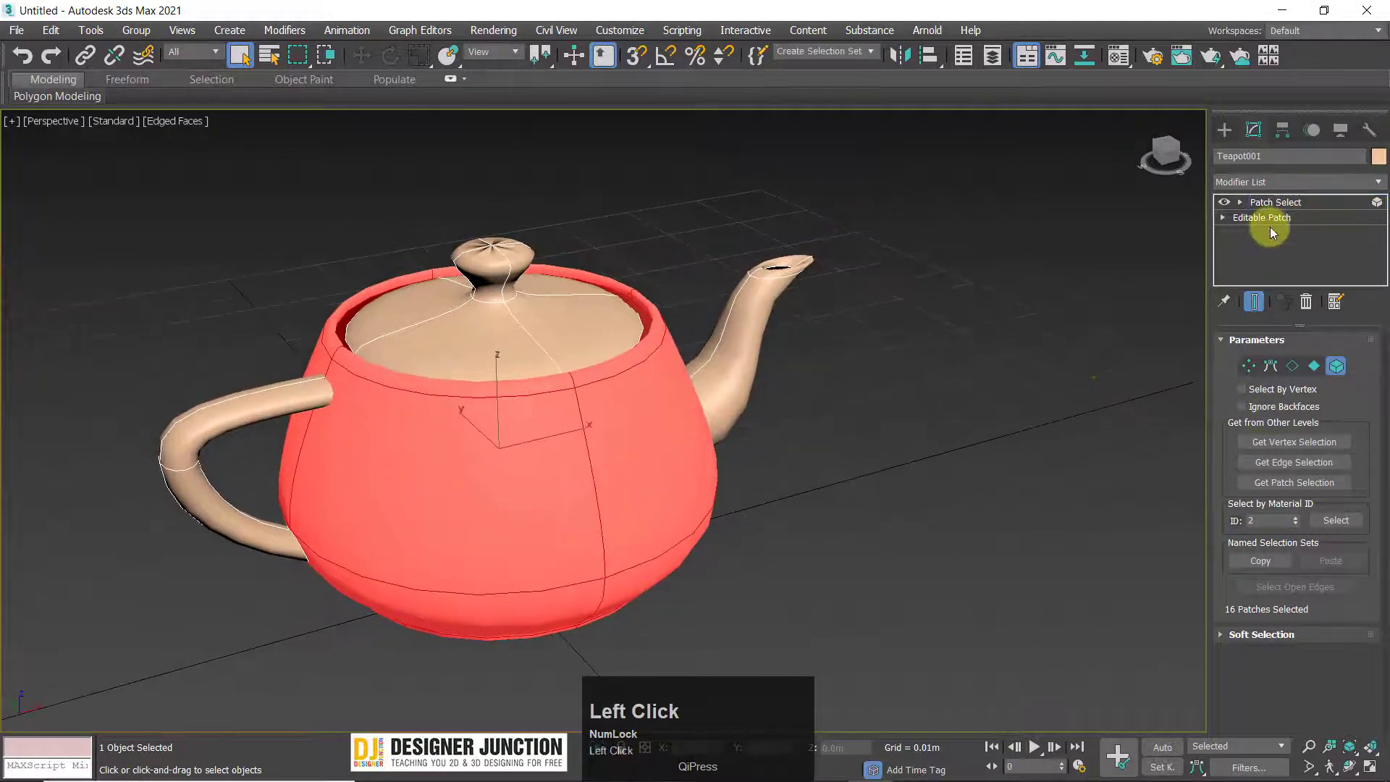
click(876, 315)
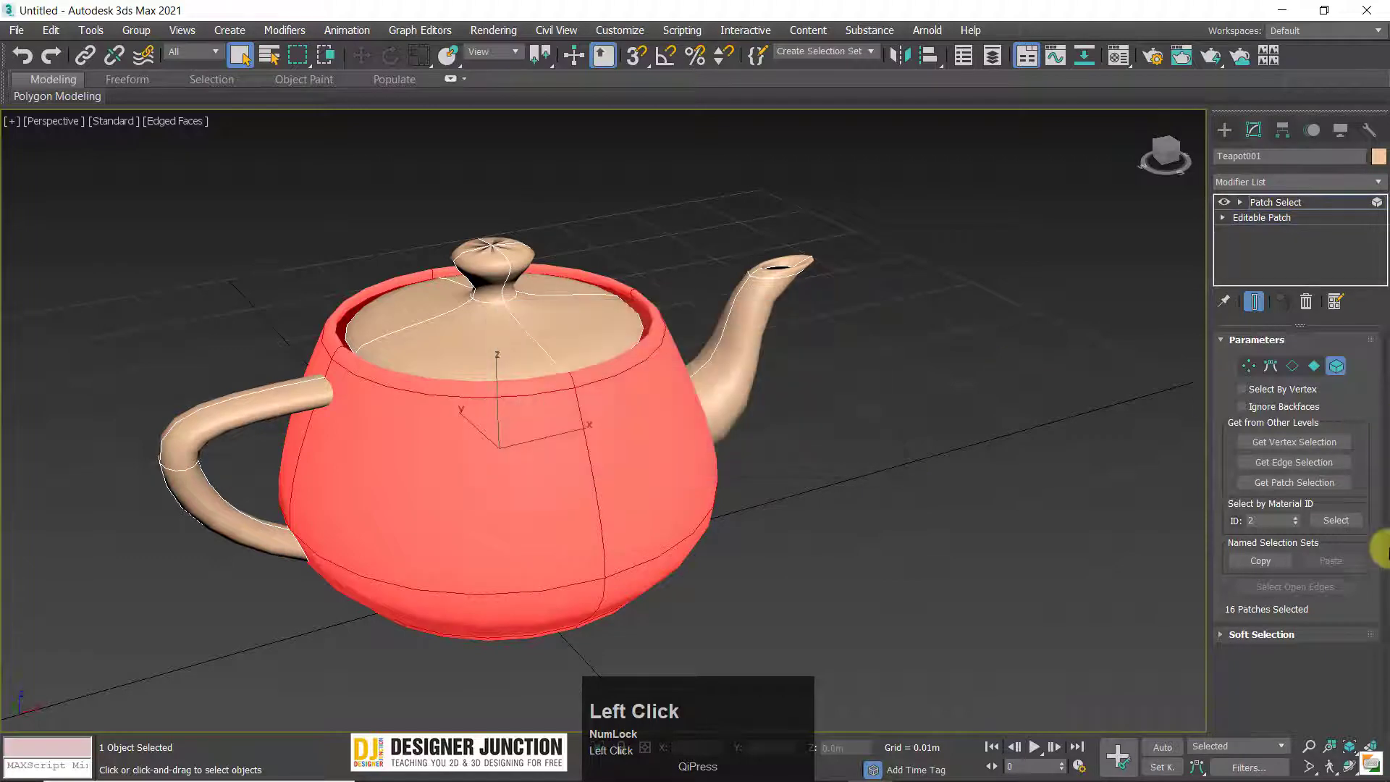
click(811, 57)
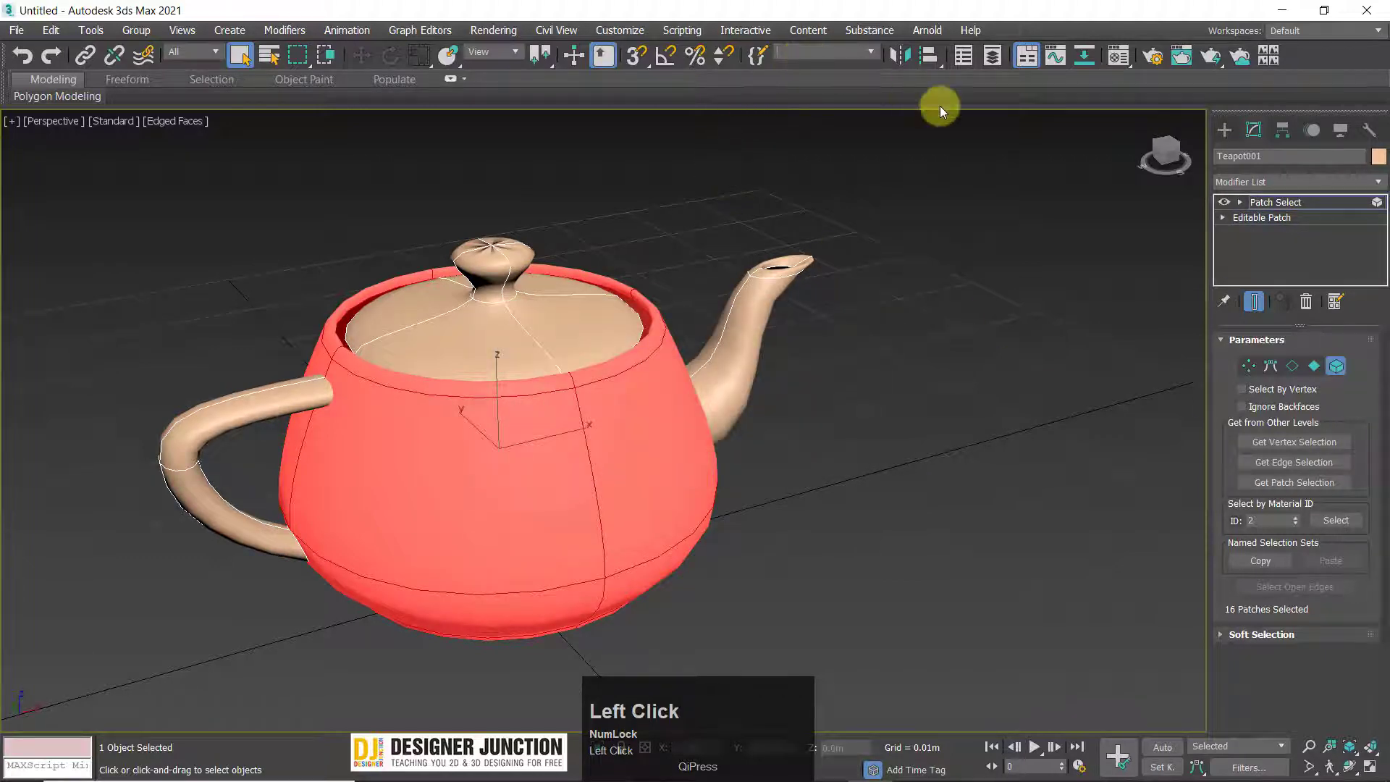
Try to name a selection set for the lid, and recall set 11 to check the body selection.
click(520, 260)
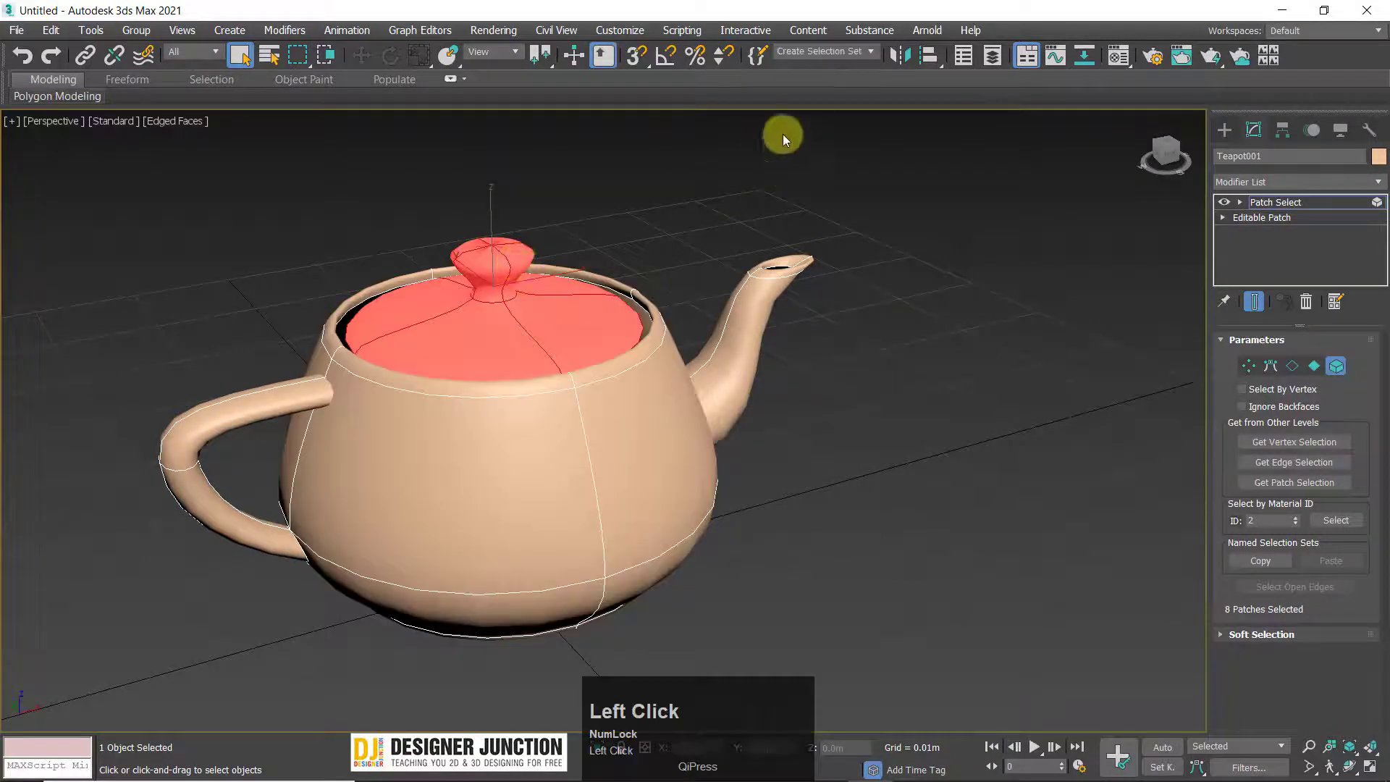
click(812, 57)
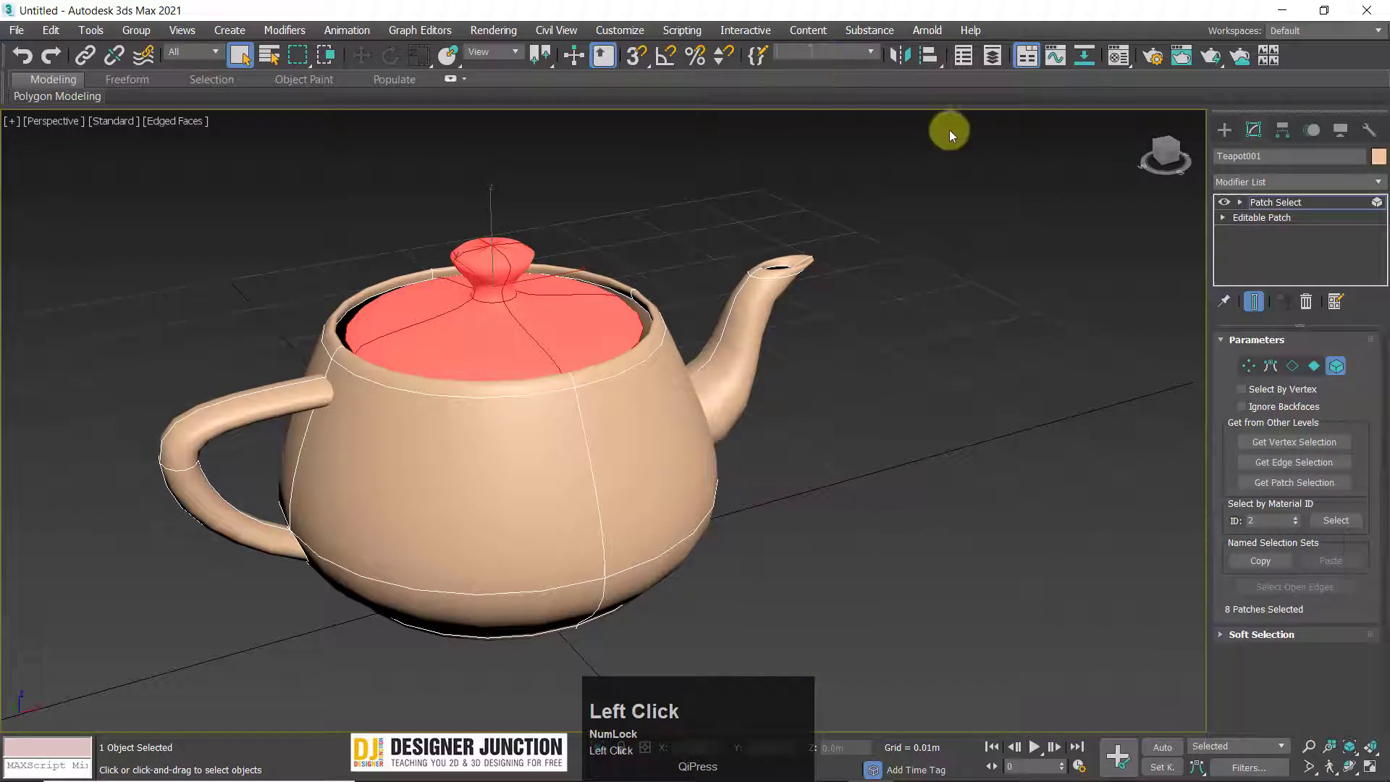
click(922, 311)
click(871, 52)
click(850, 67)
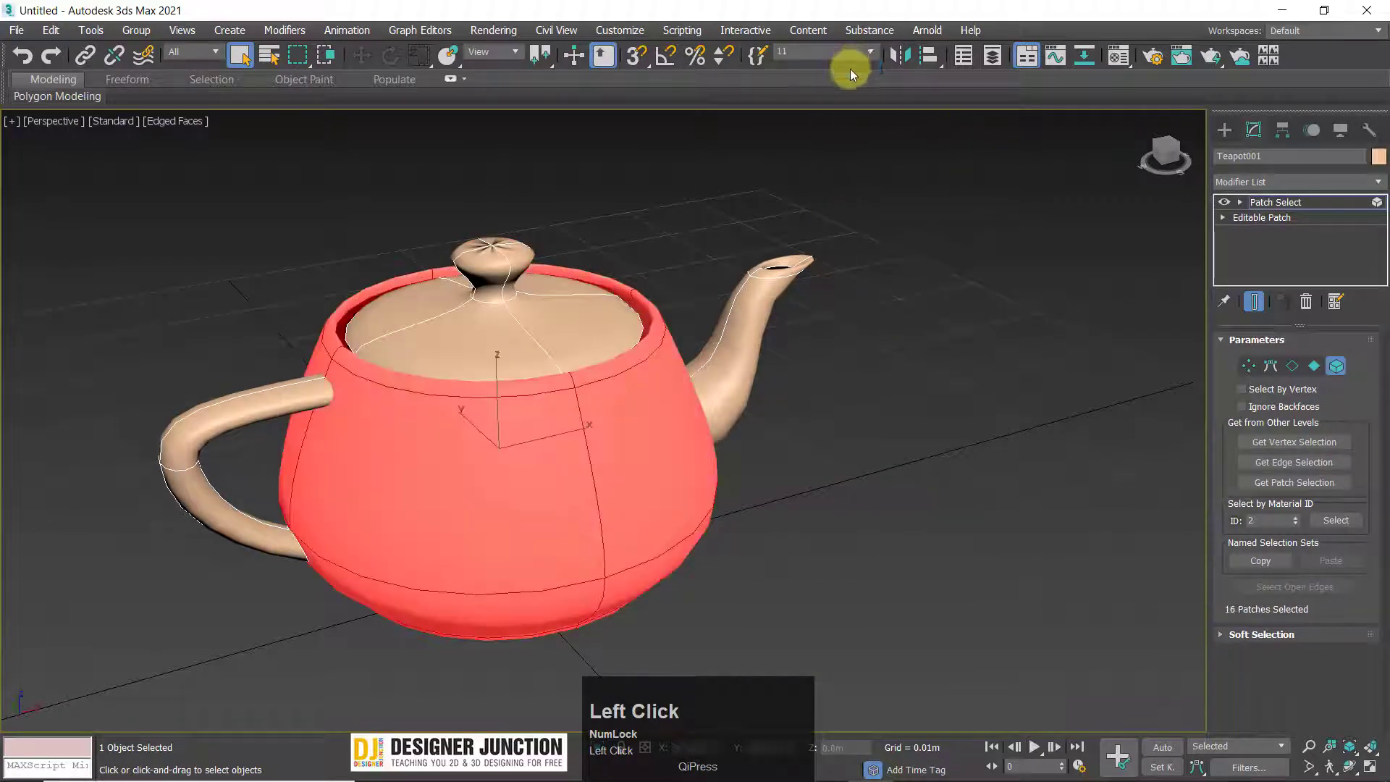
Save the lid element as named selection set 22 and the spout element as set 33.
click(518, 295)
click(833, 54)
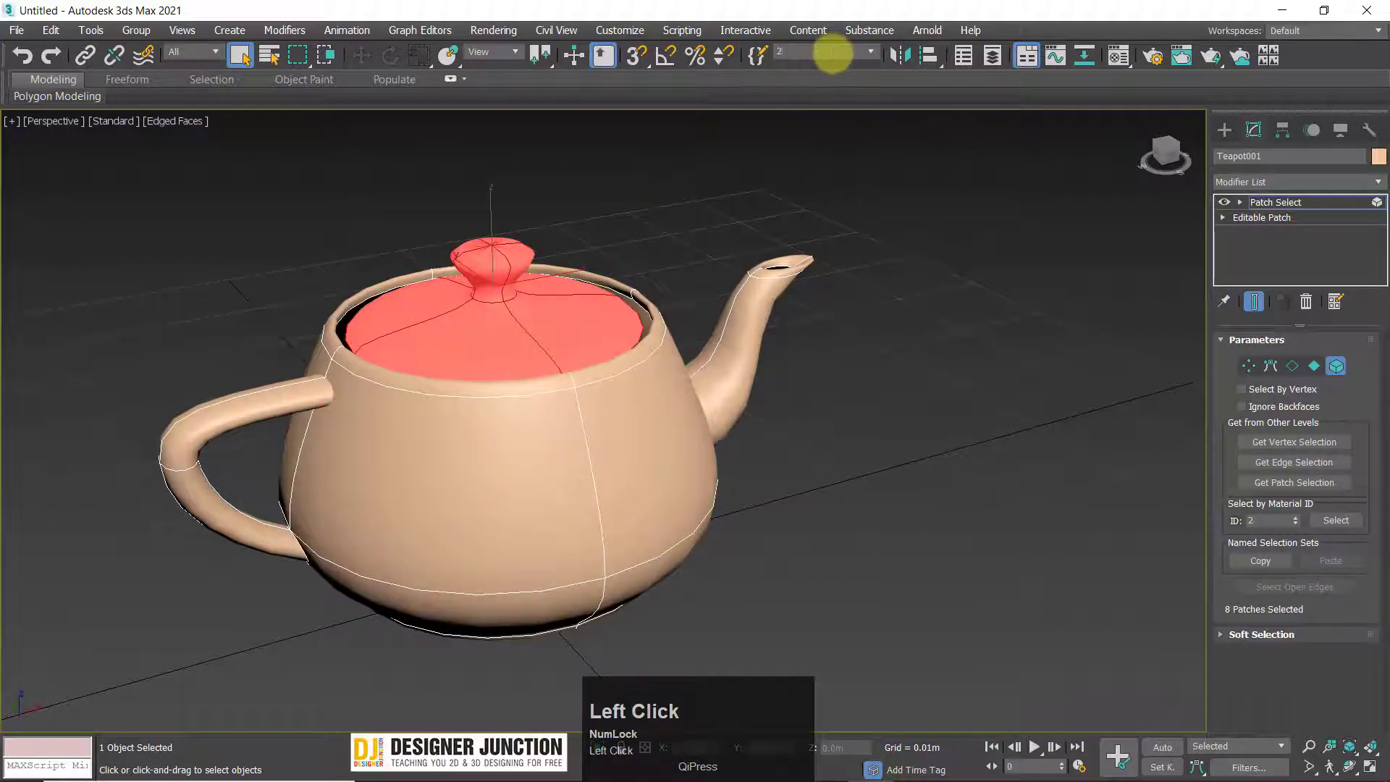
click(781, 333)
click(761, 332)
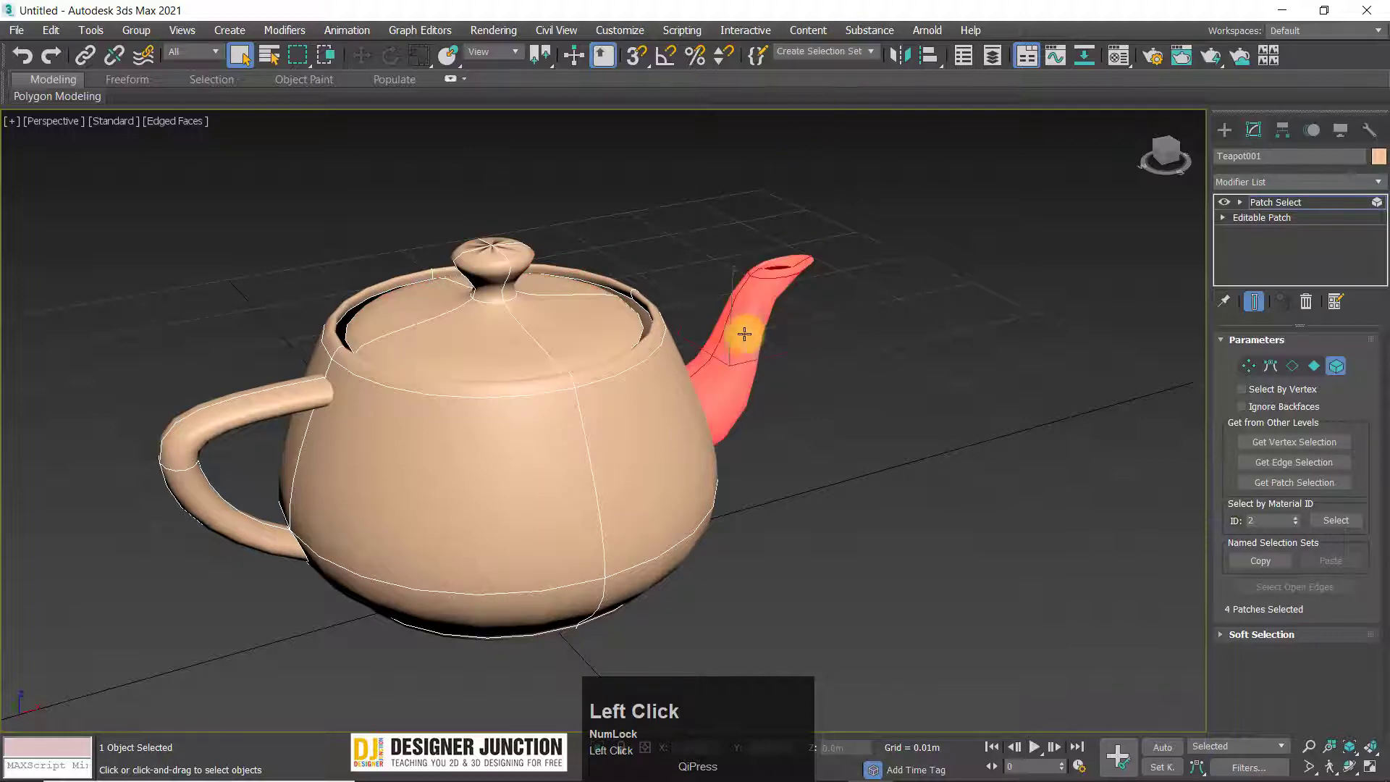
click(826, 52)
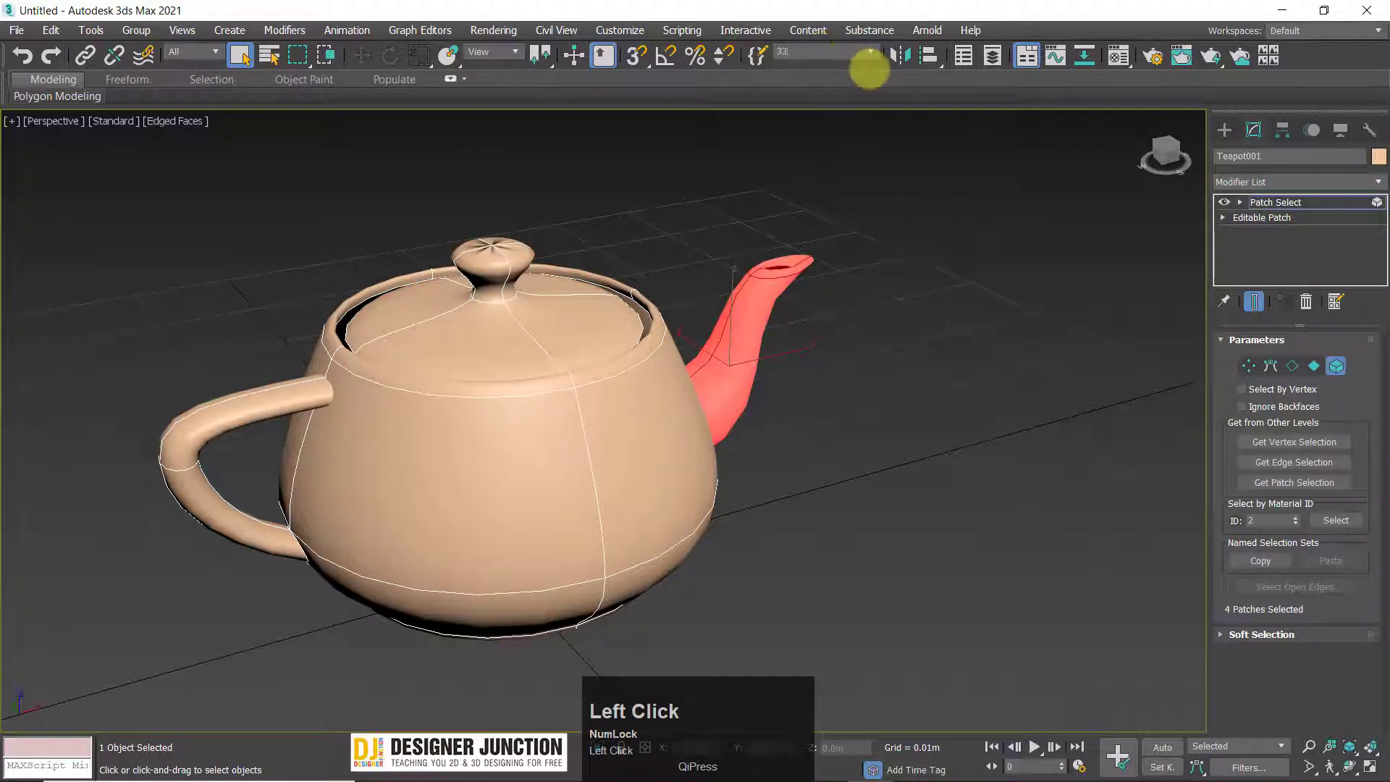
Save the handle element as named selection set 44 and clear the element selection.
click(270, 406)
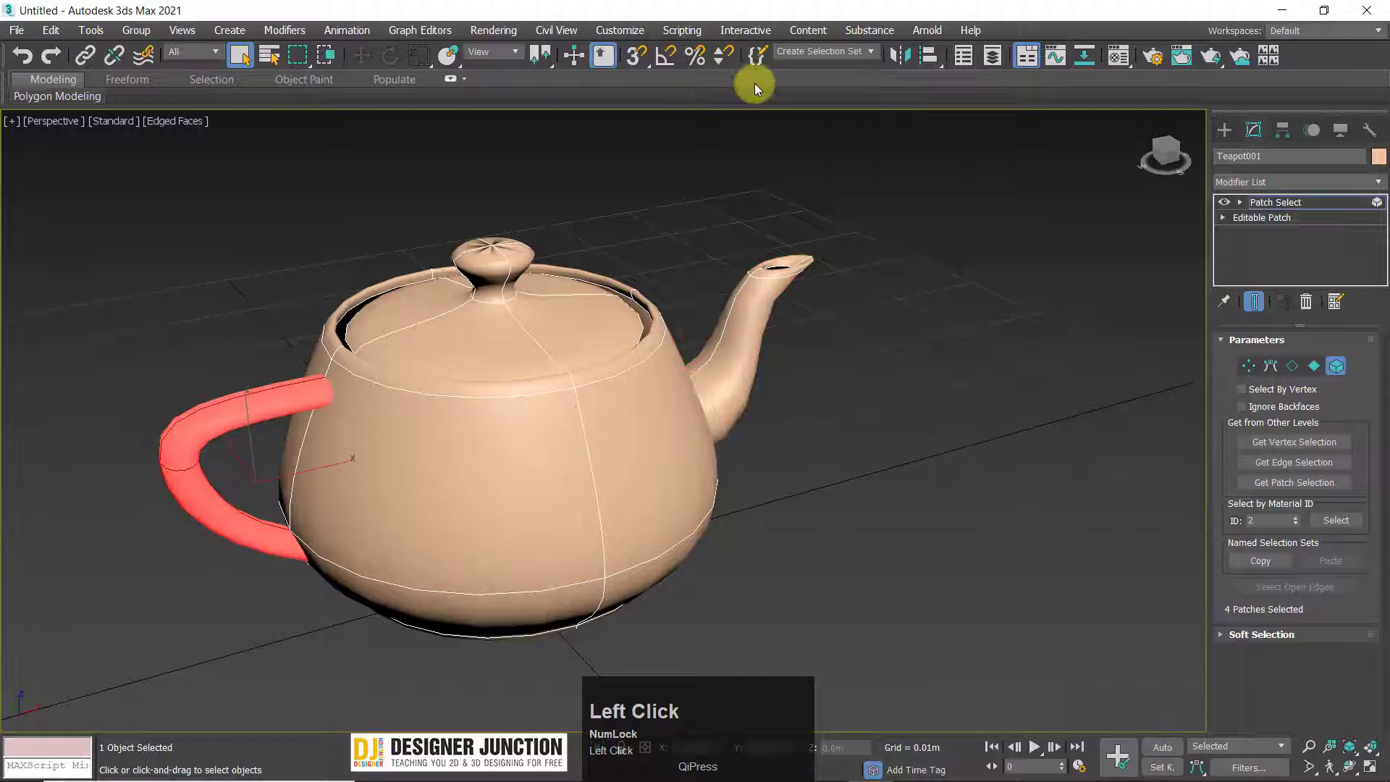
click(807, 51)
text(44)
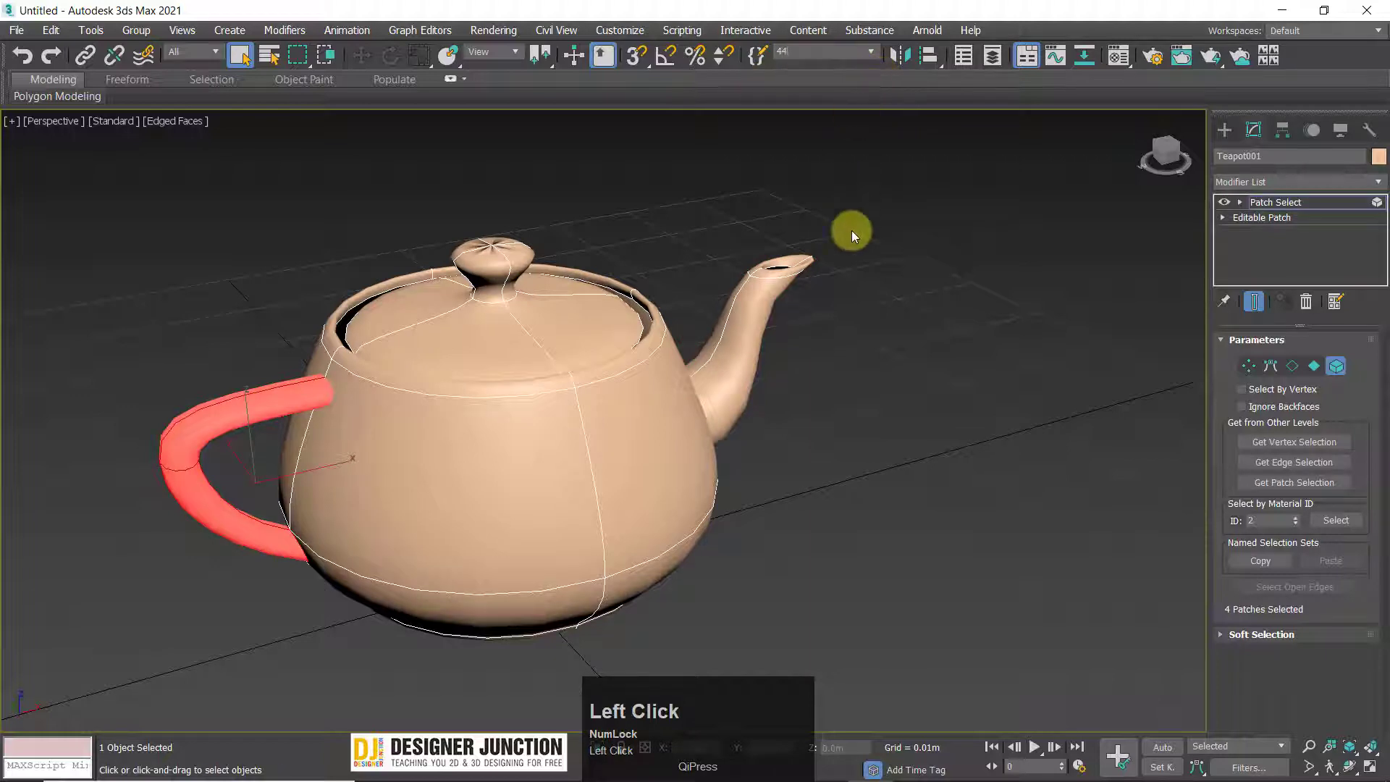
key(Return)
click(861, 253)
Recall the named selection sets 11, 22, 33 and 44 one after another to check each saved element.
click(873, 51)
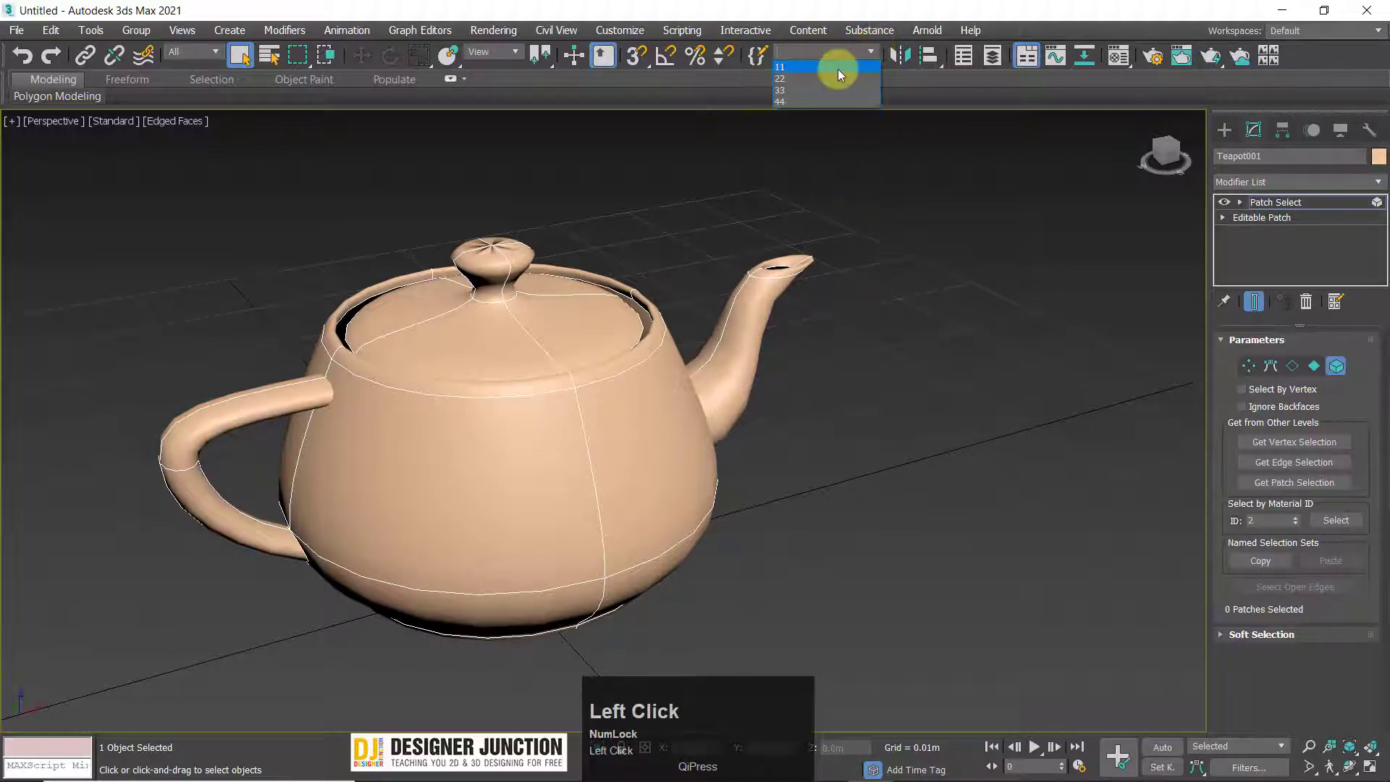
click(840, 67)
click(875, 50)
click(844, 78)
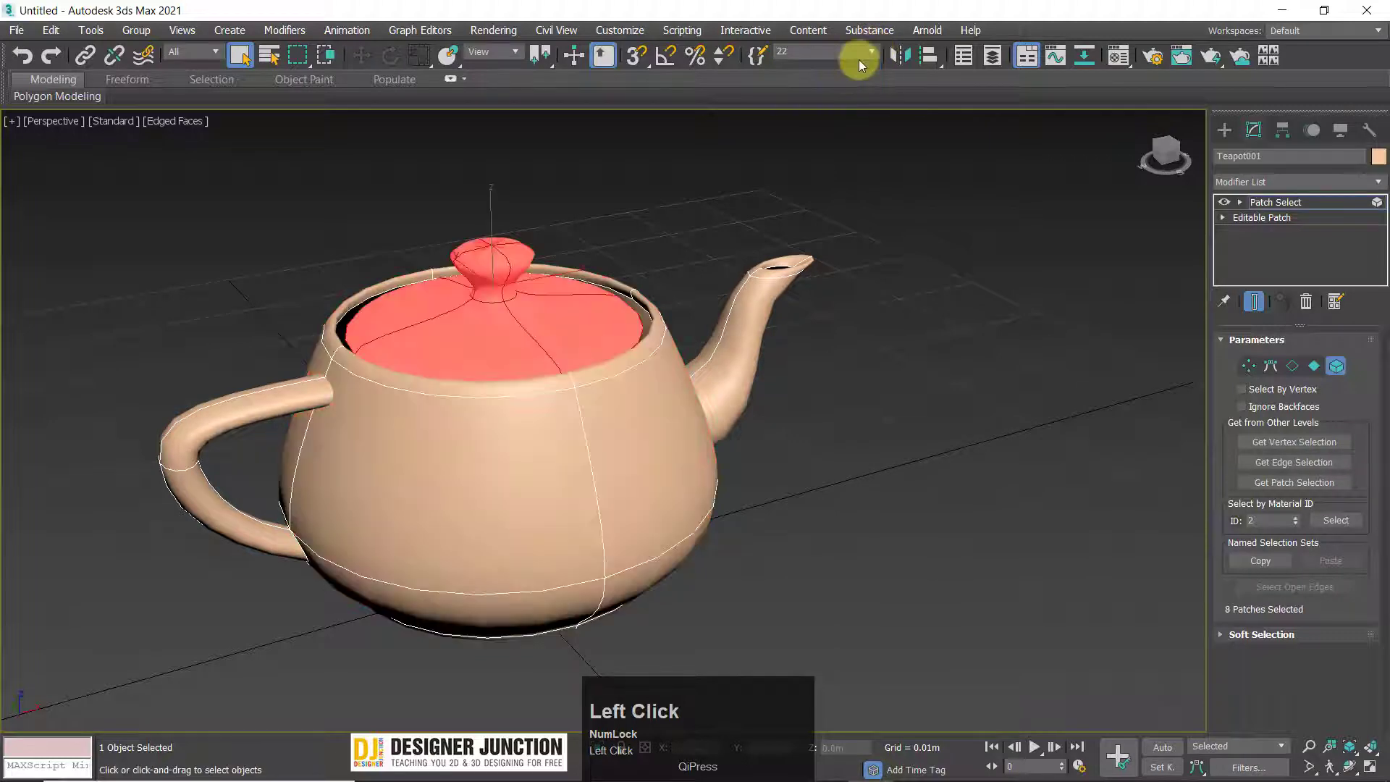
click(867, 51)
click(847, 90)
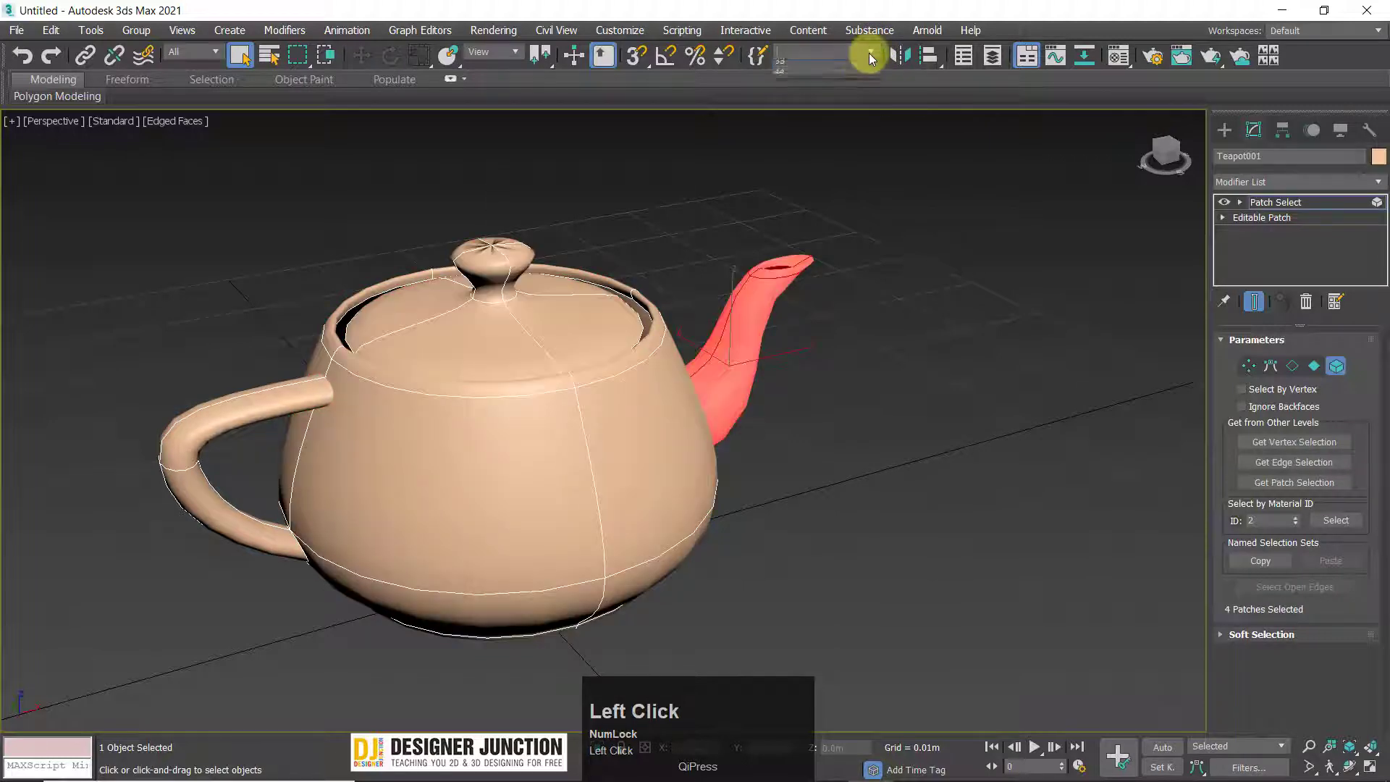
click(868, 52)
click(851, 101)
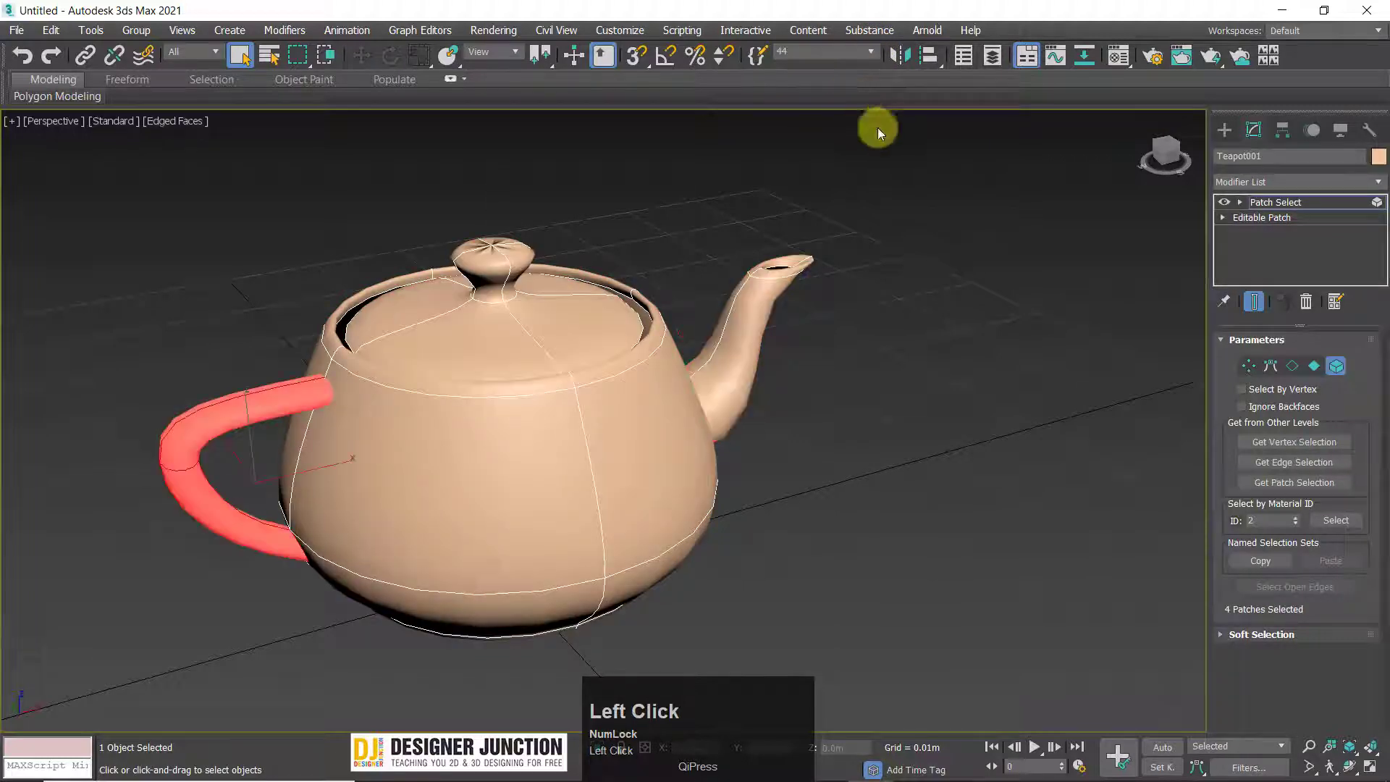
Leave the element level, try a DeletePatch modifier above Patch Select with no patches selected, and remove it.
click(1252, 202)
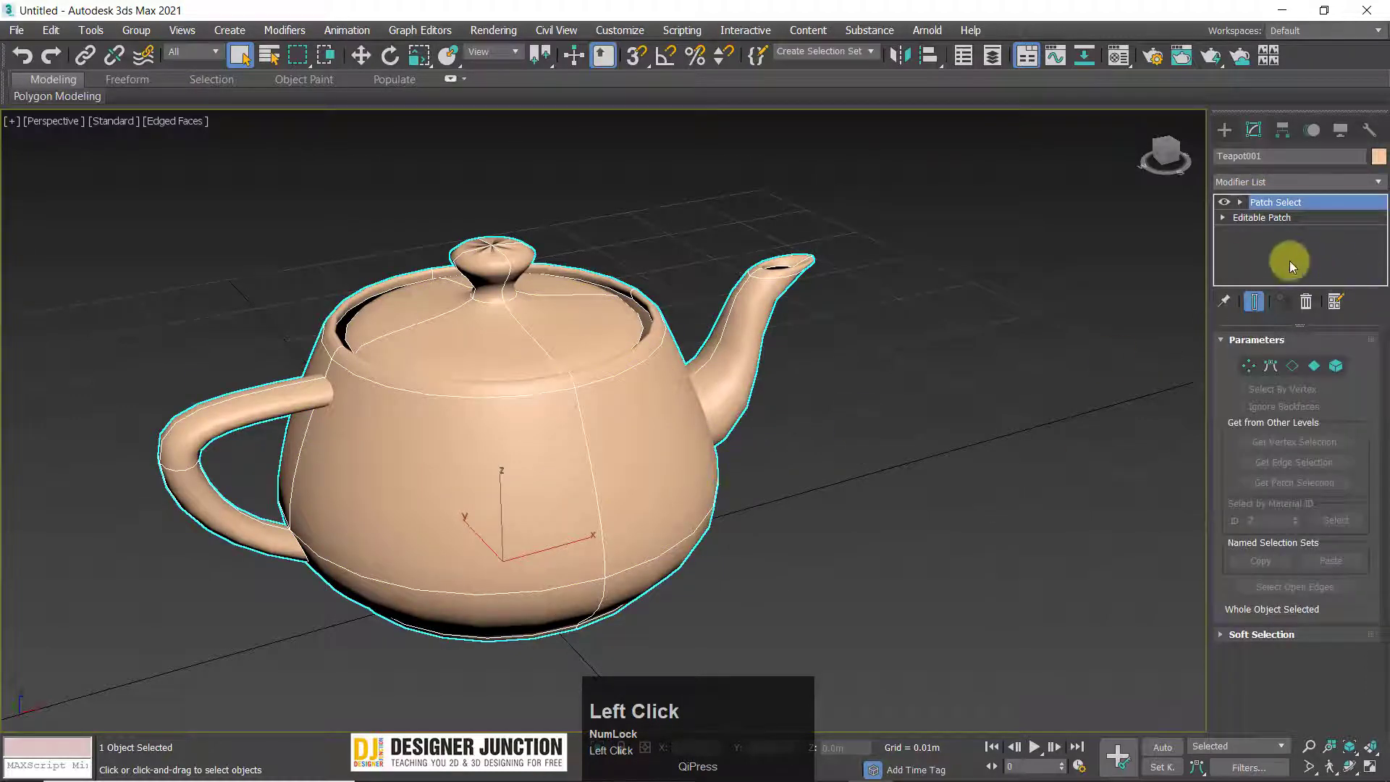
click(1288, 202)
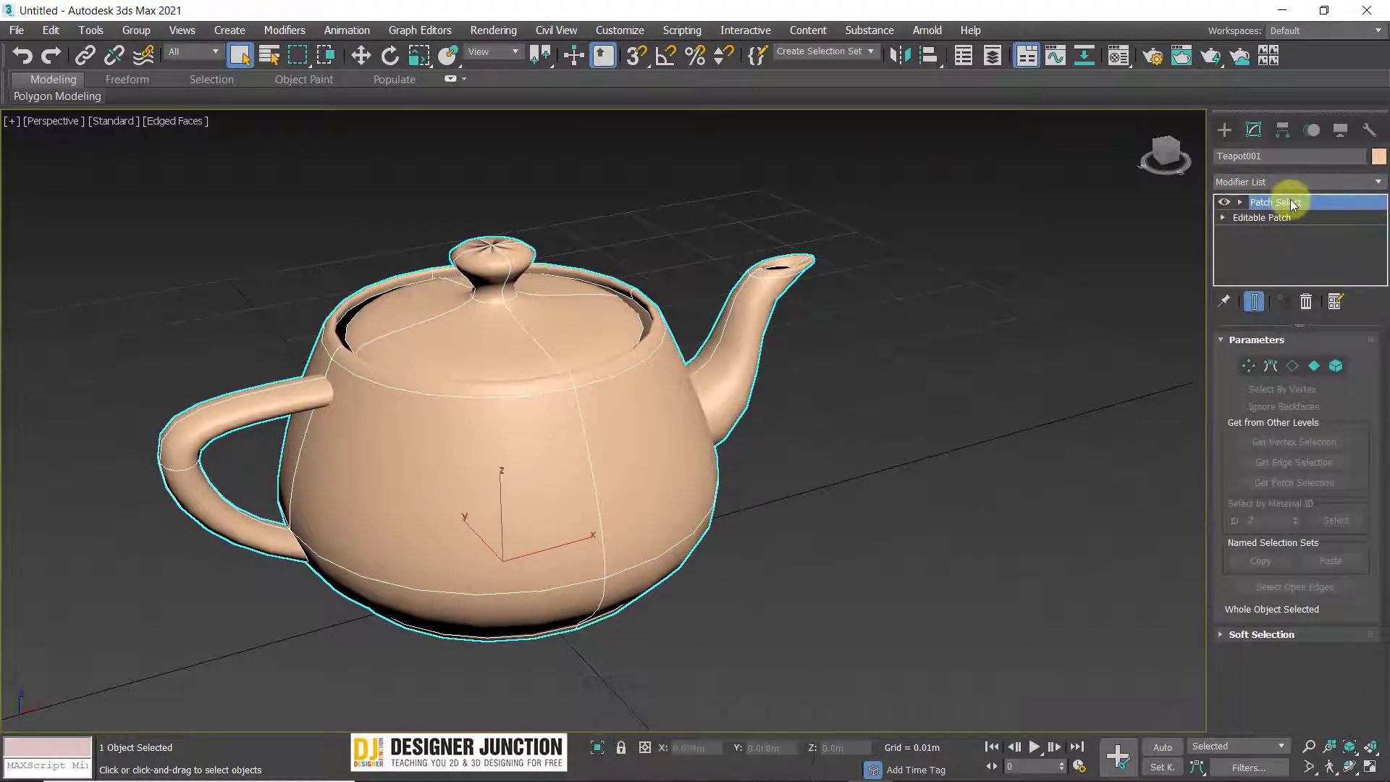
click(1288, 180)
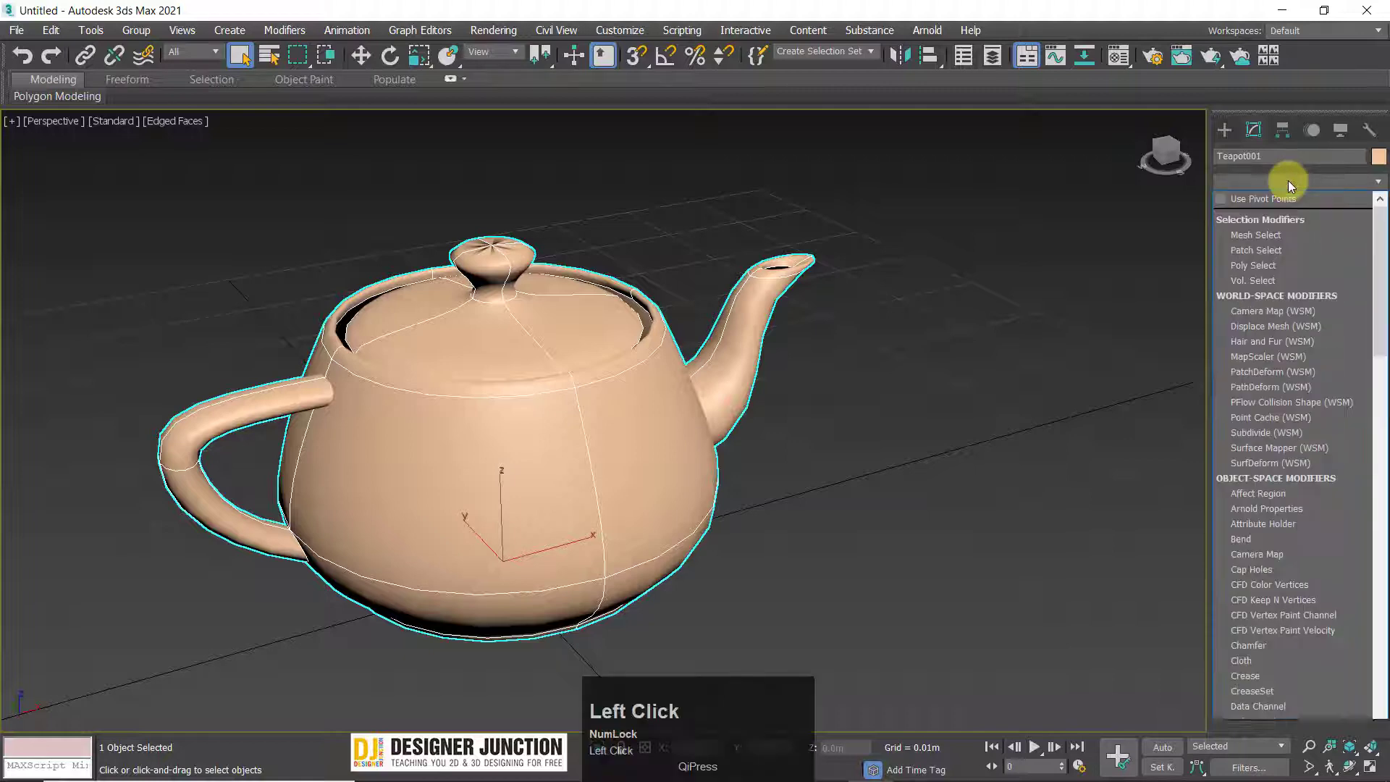
key(p)
key(p)
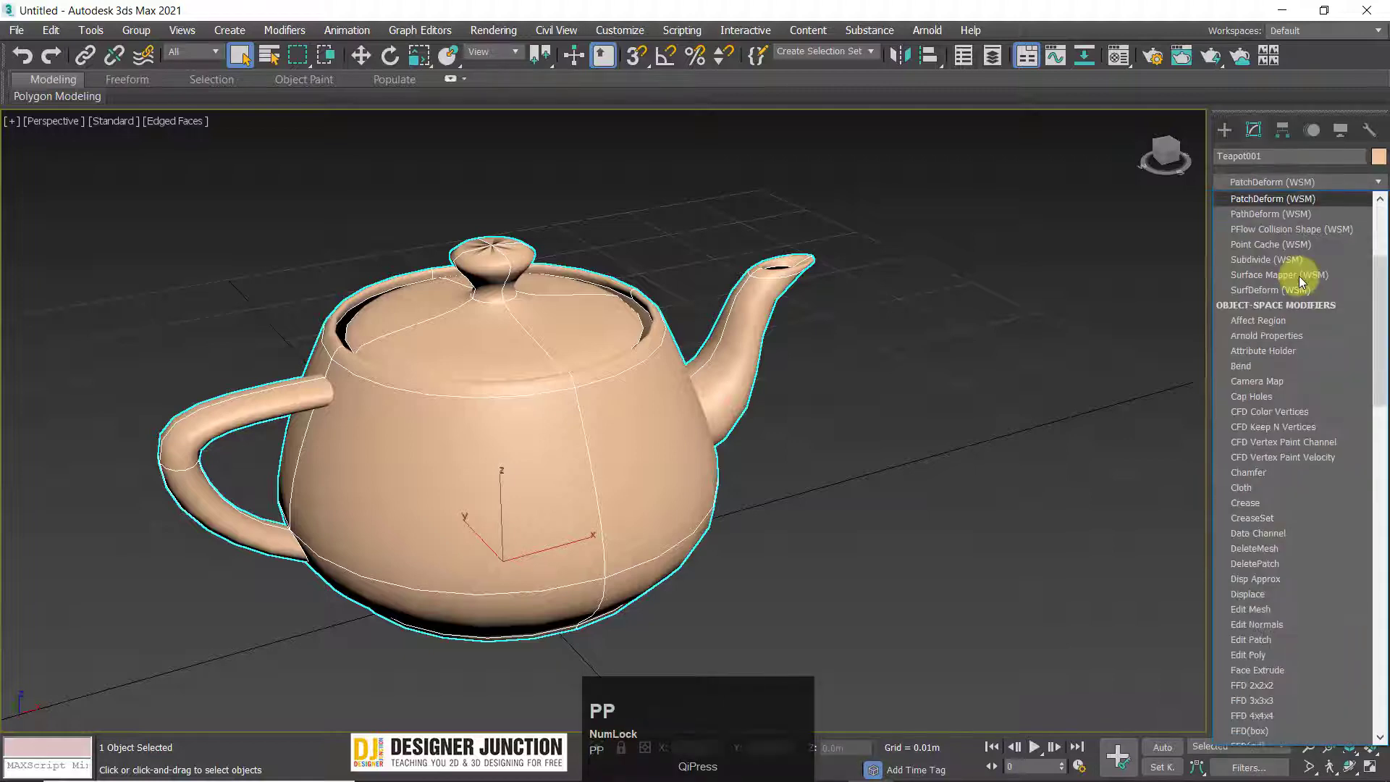
key(p)
key(d)
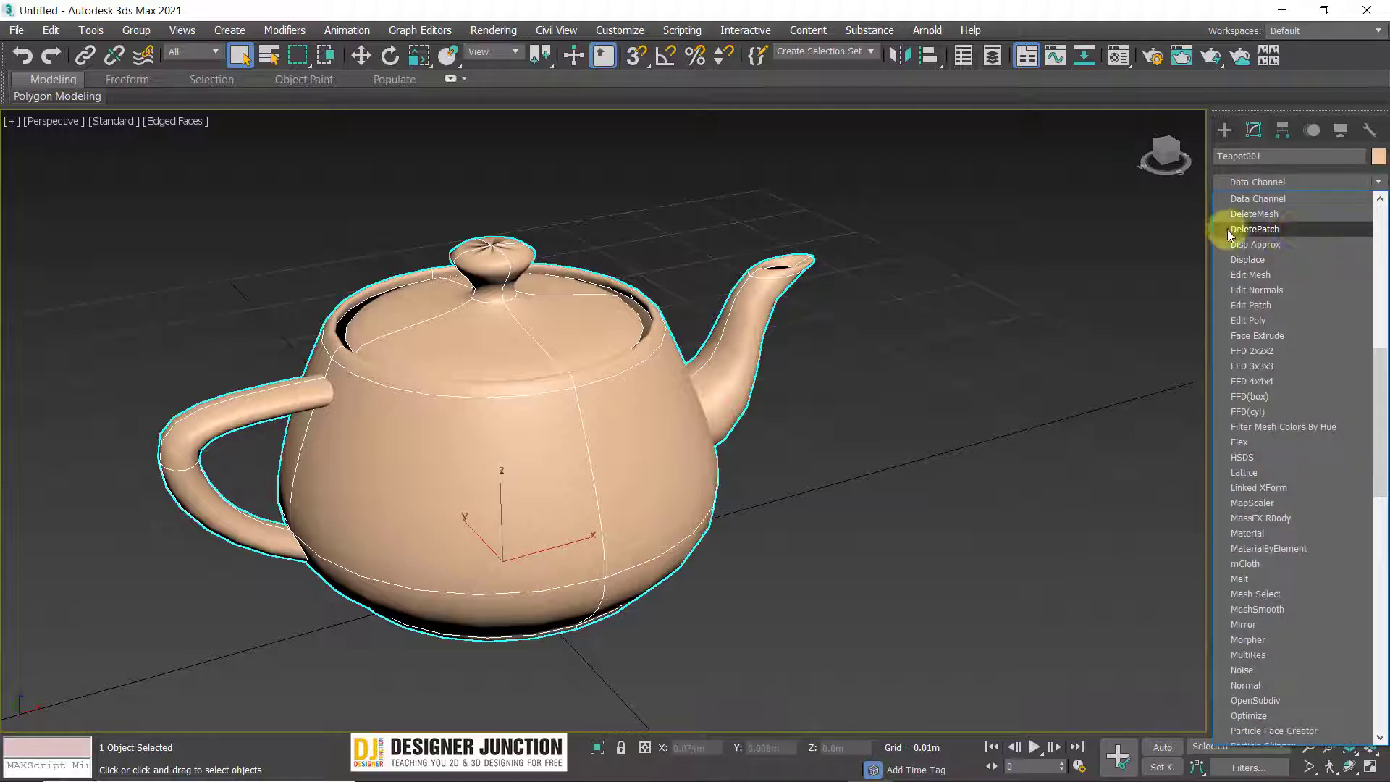
click(1254, 233)
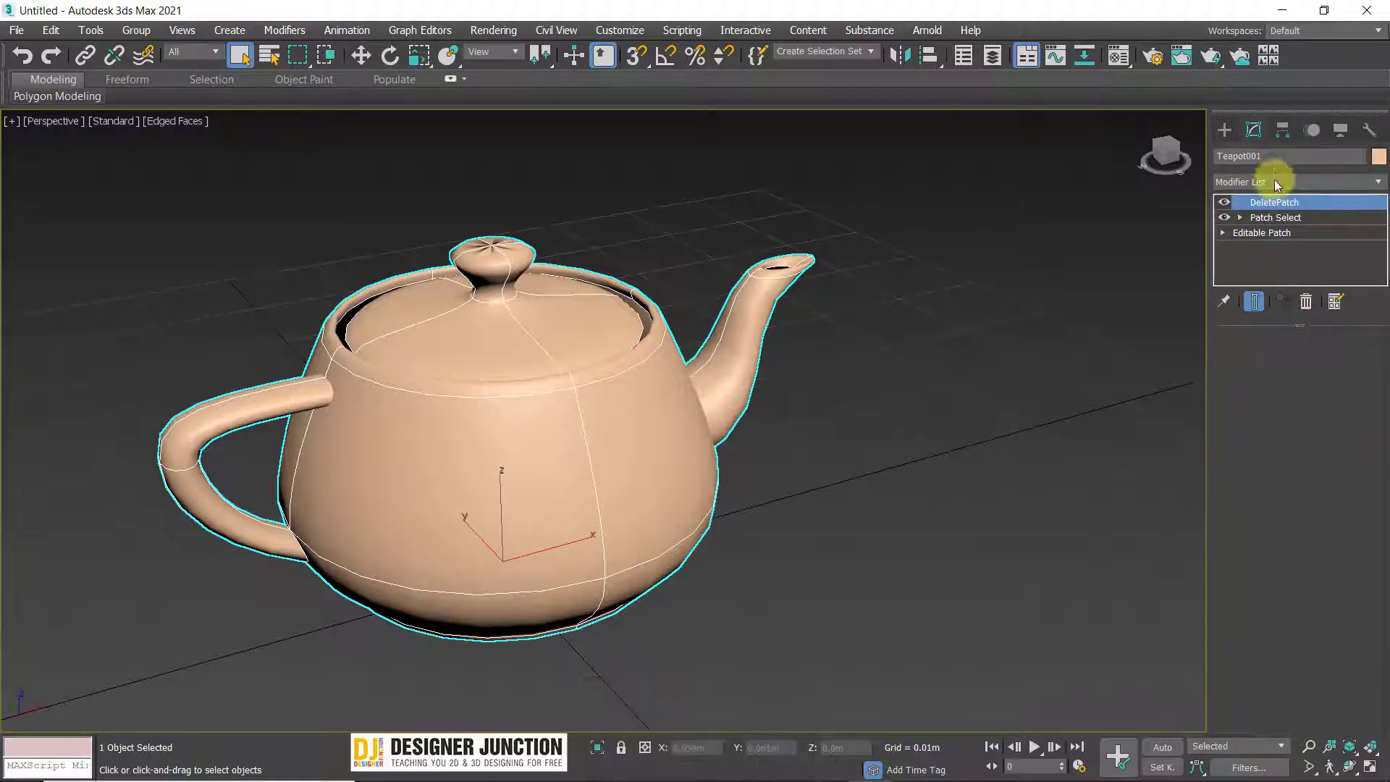
click(574, 536)
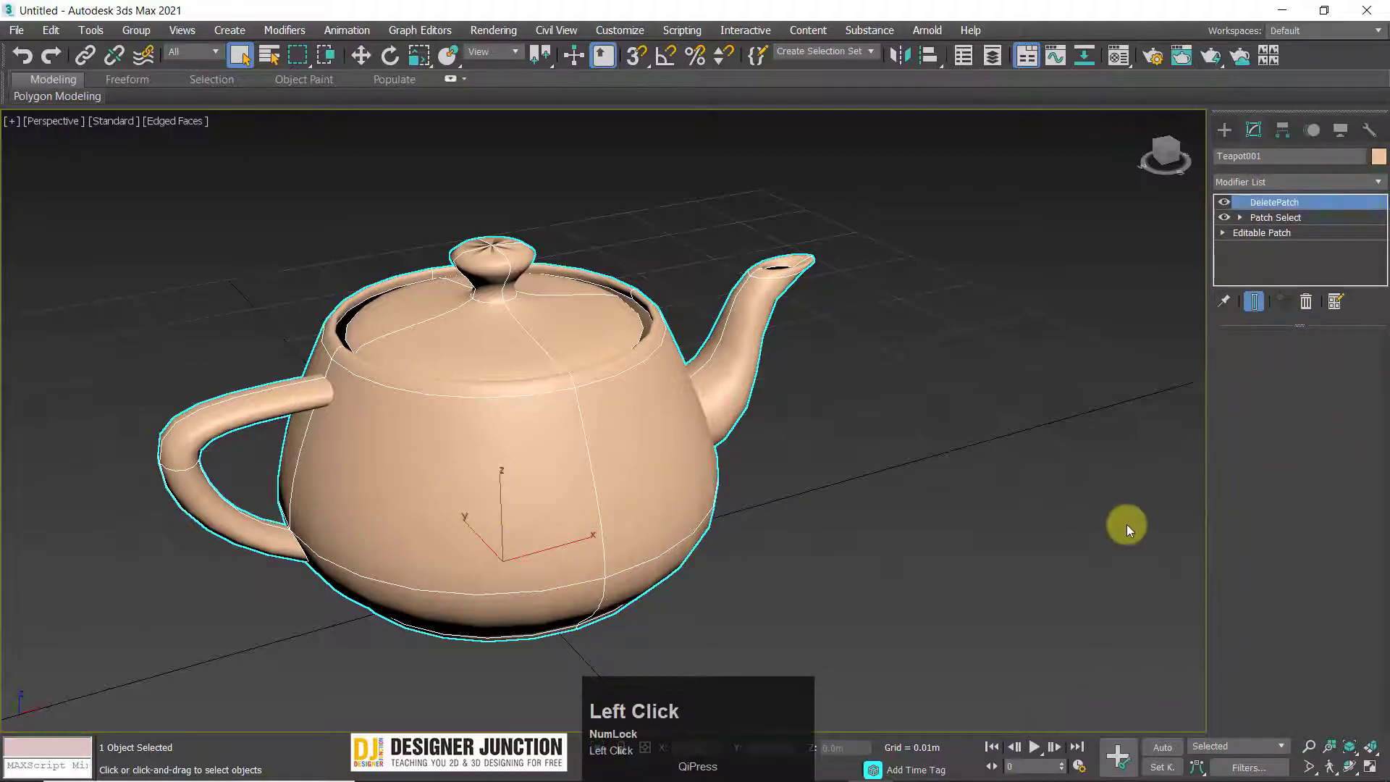
click(1305, 303)
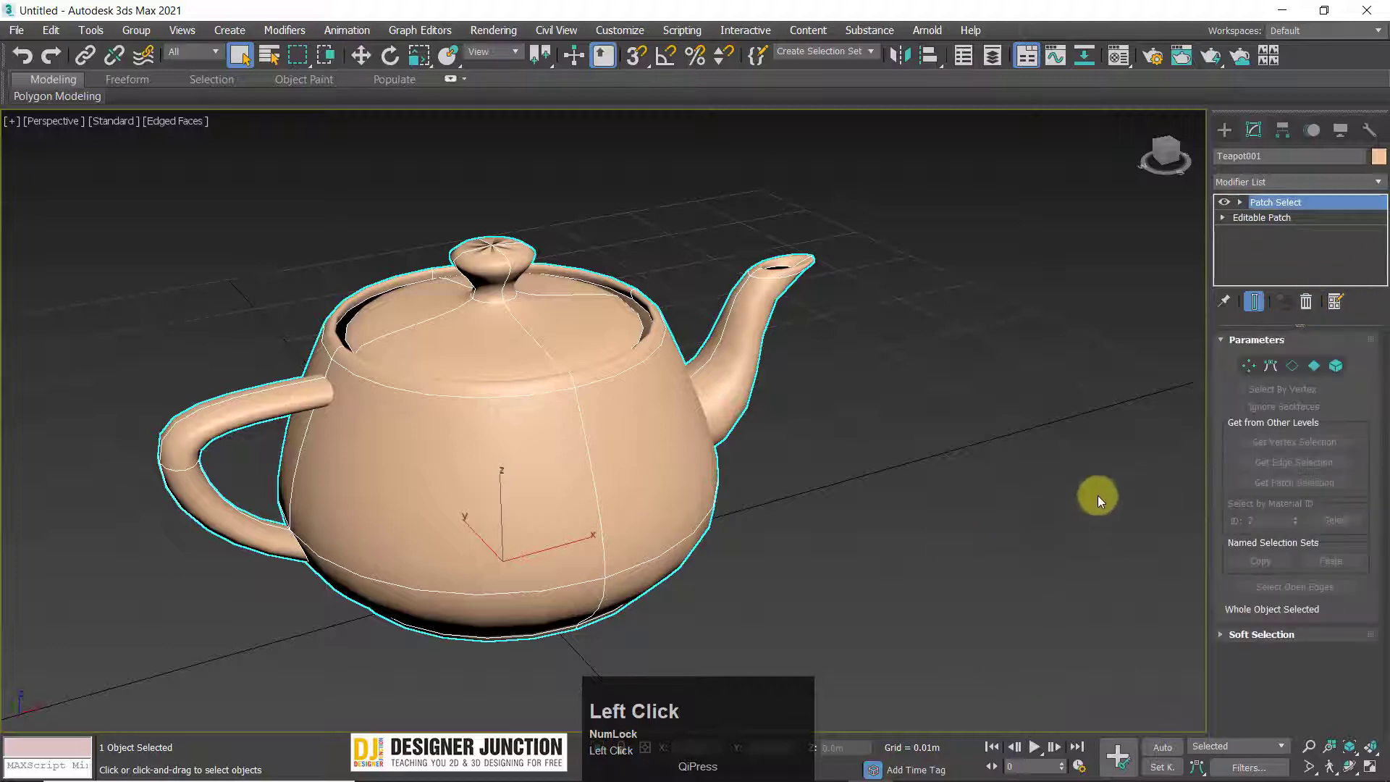
At the patch level of Patch Select, select two side patches on opposite sides of the teapot body.
click(1314, 365)
click(544, 463)
alt+middle_drag(673, 425, 791, 481)
ctrl+click(813, 414)
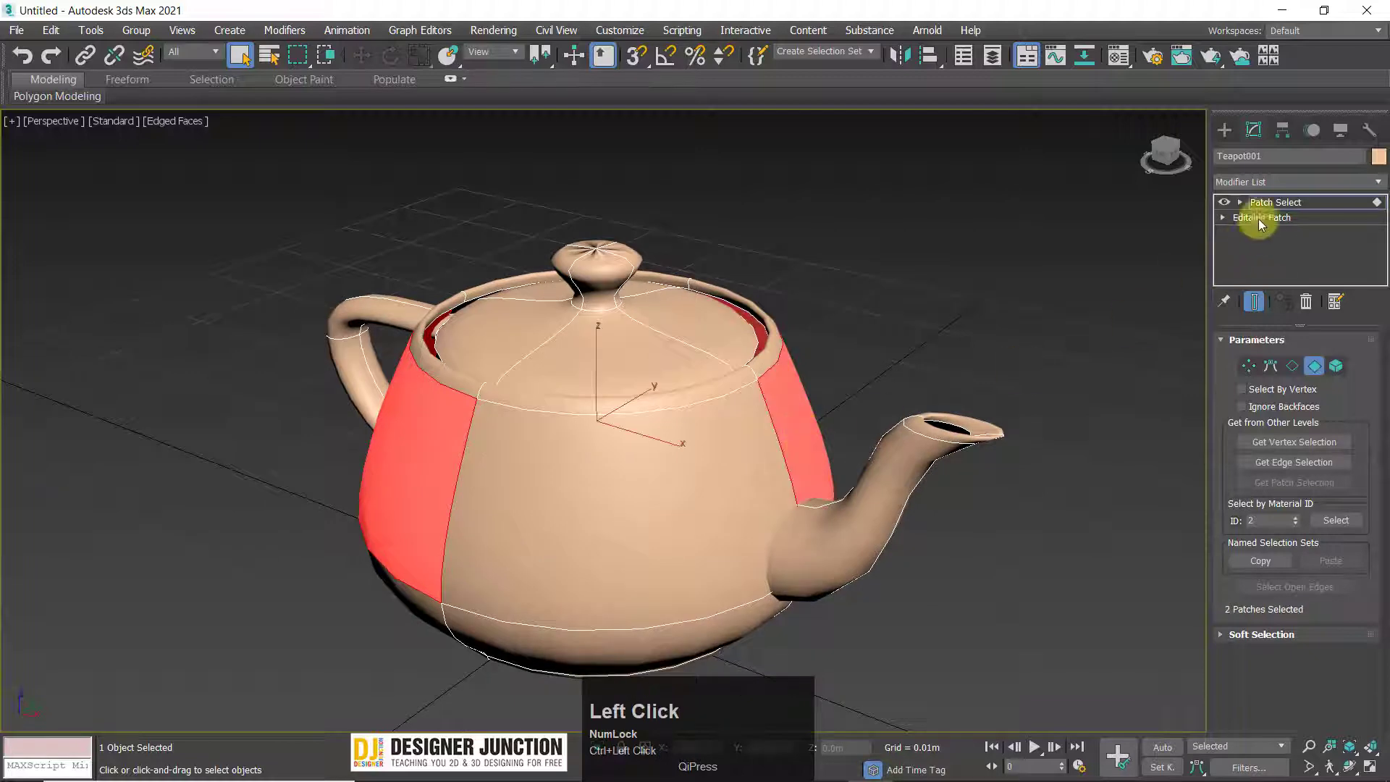
Apply a DeletePatch modifier to the two selected body patches and inspect the opened teapot from several angles.
click(1278, 176)
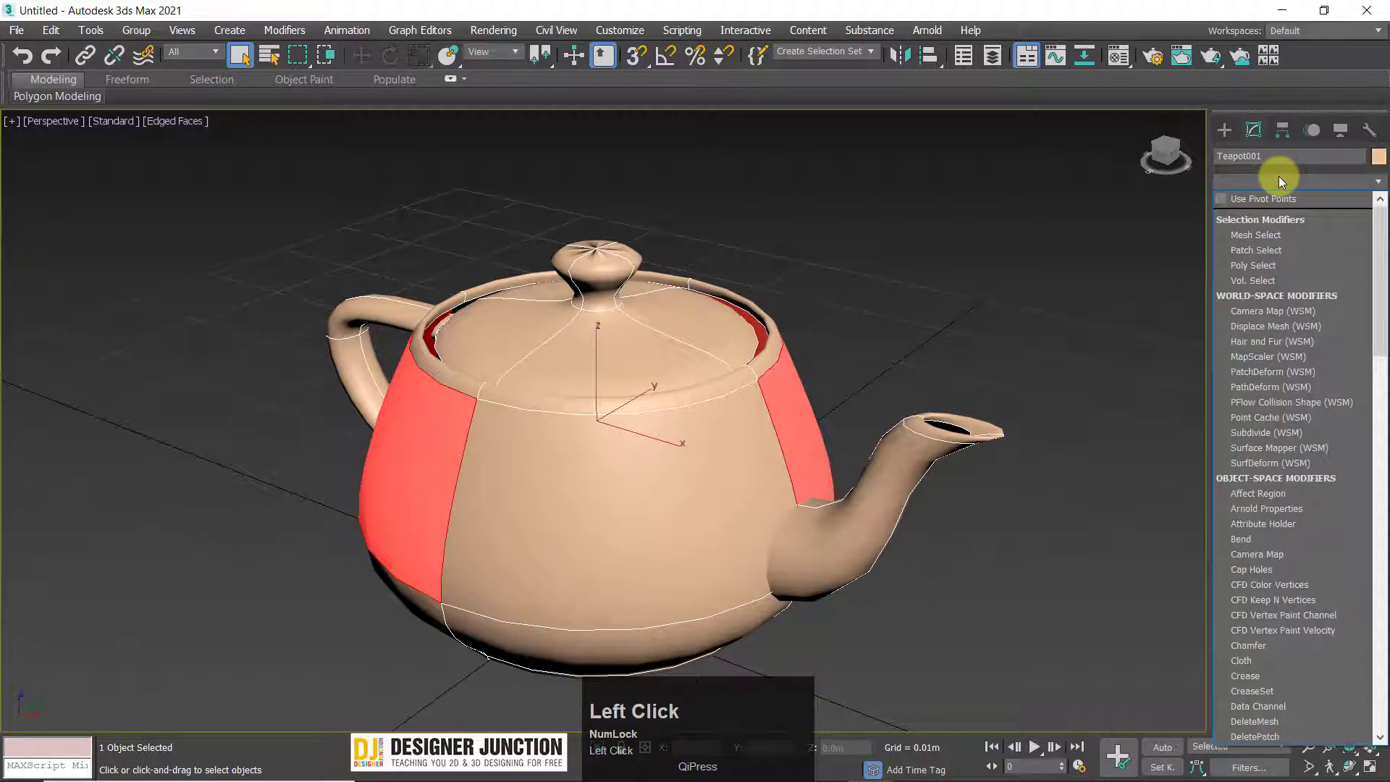
key(d)
key(d)
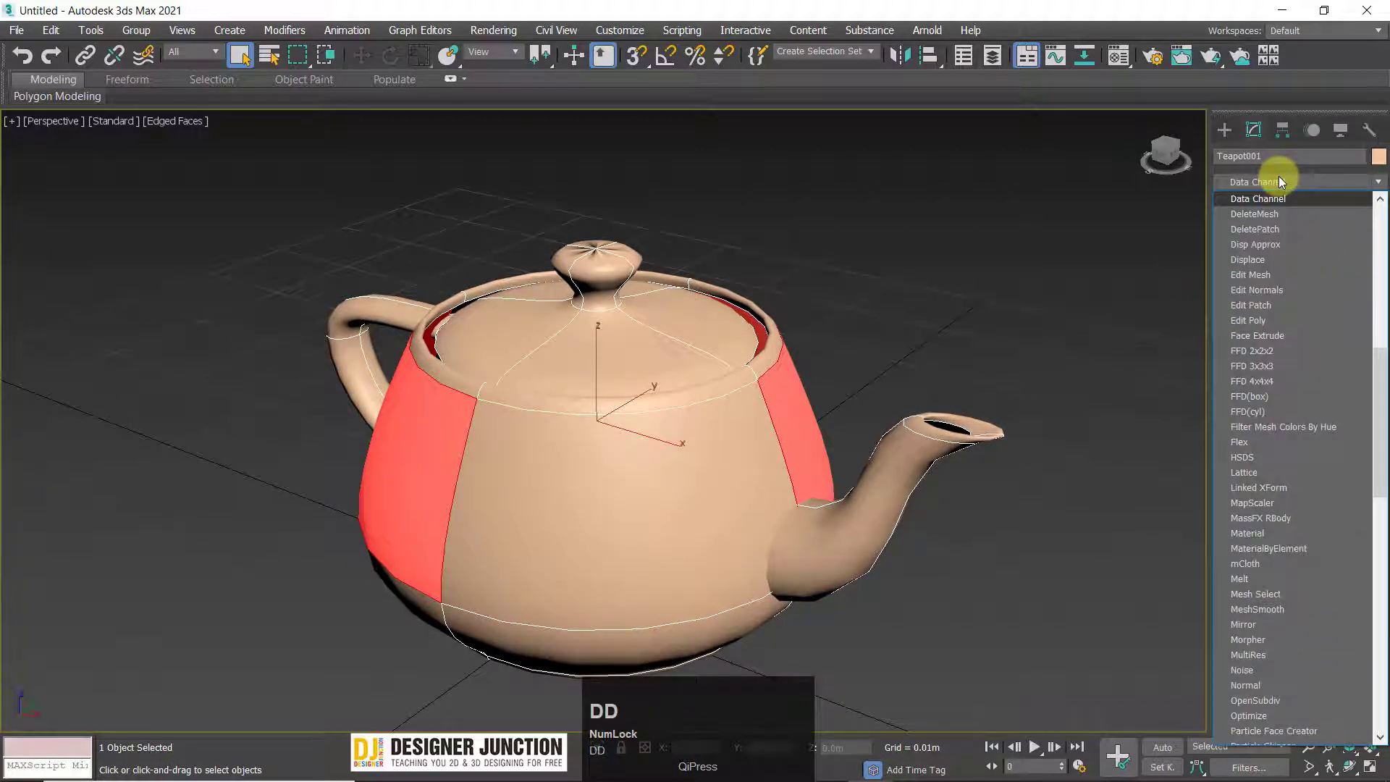
click(1256, 229)
alt+middle_drag(689, 534, 961, 475)
click(673, 497)
alt+middle_drag(674, 497, 642, 459)
click(642, 459)
middle_drag(788, 456, 826, 450)
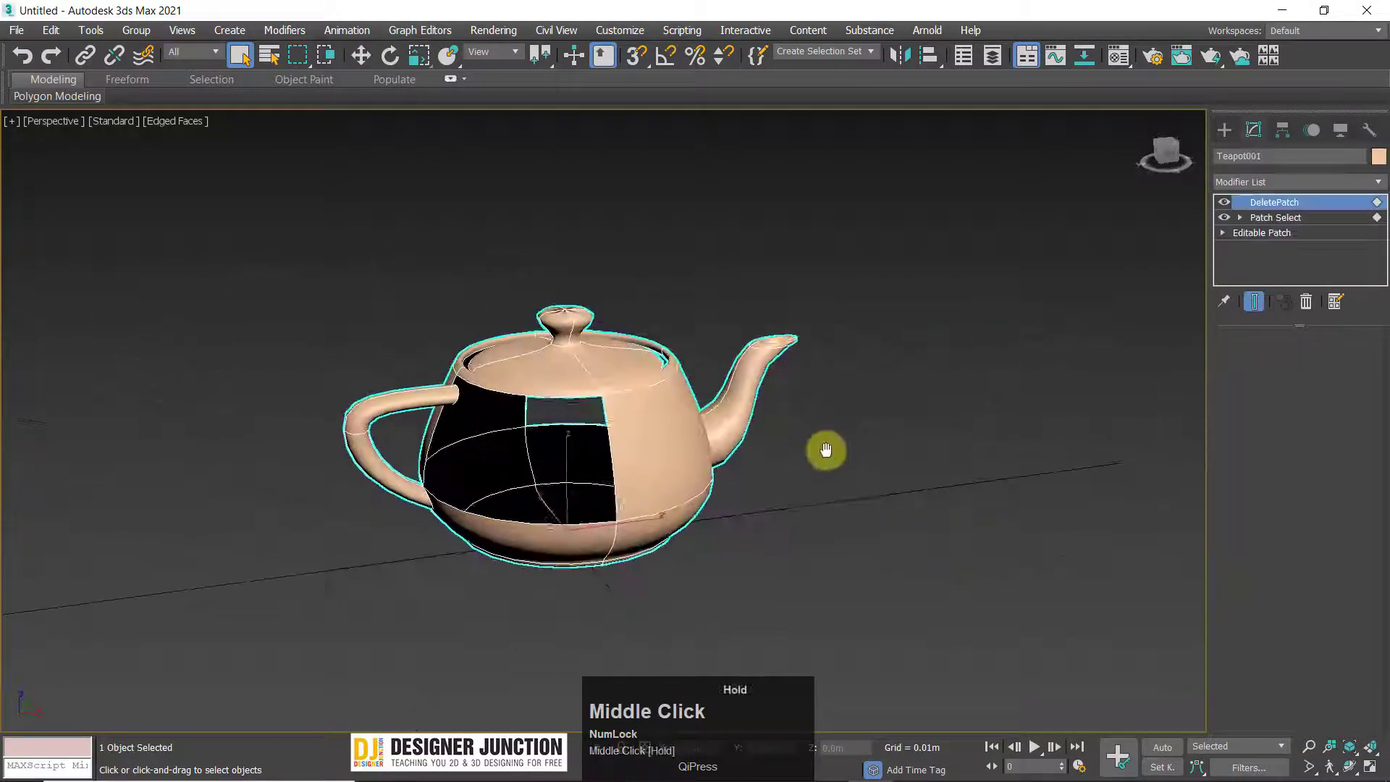
scroll(826, 450, up, 5)
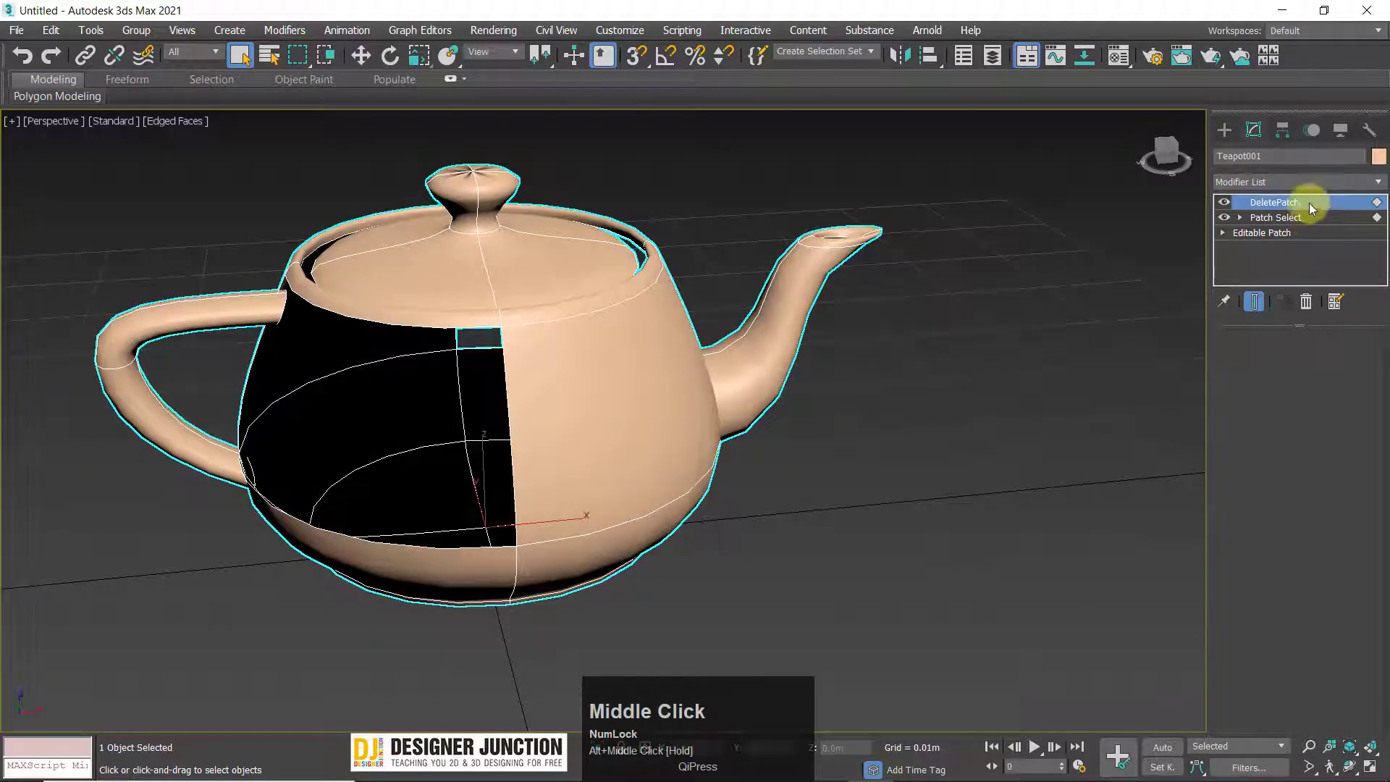
Delete the DeletePatch and Patch Select modifiers from the teapot's stack, leaving only Editable Patch, and deselect the teapot.
click(1307, 304)
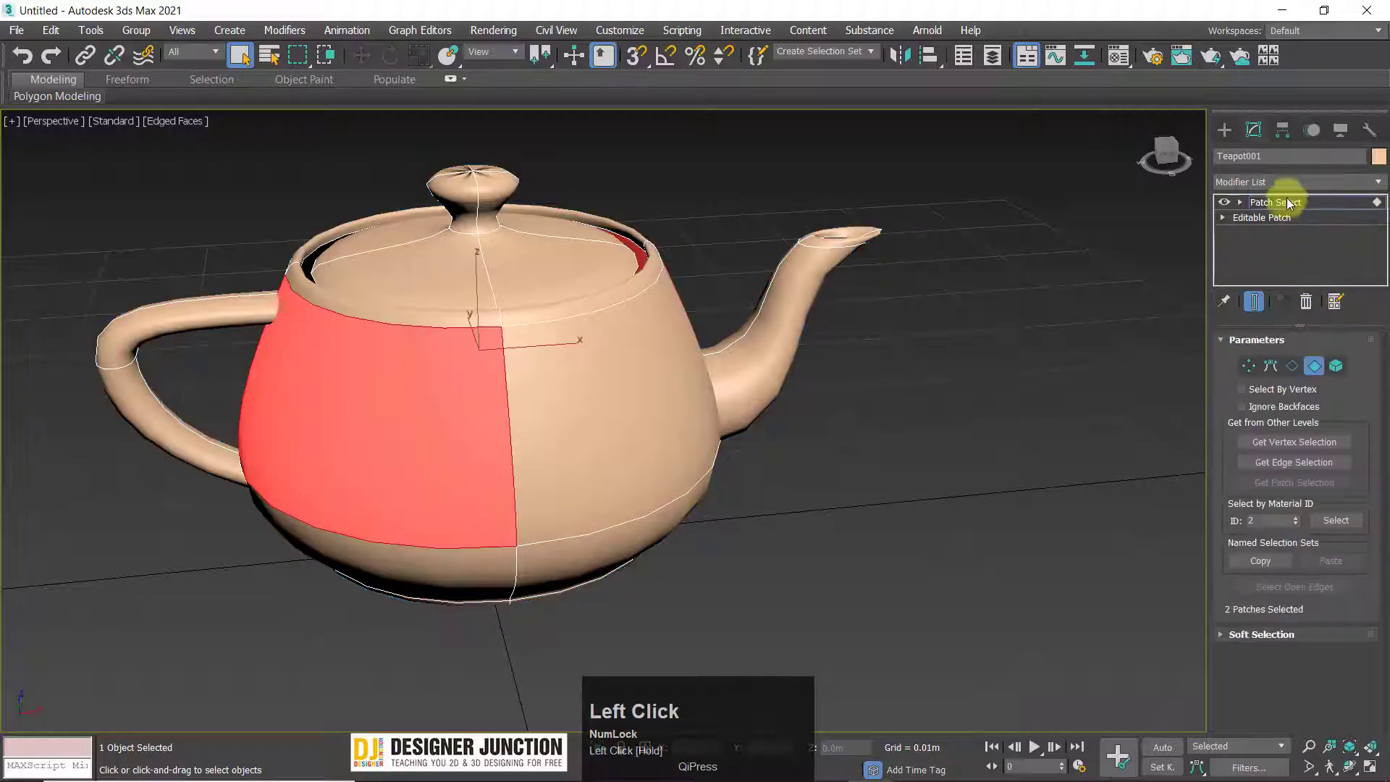
click(1291, 183)
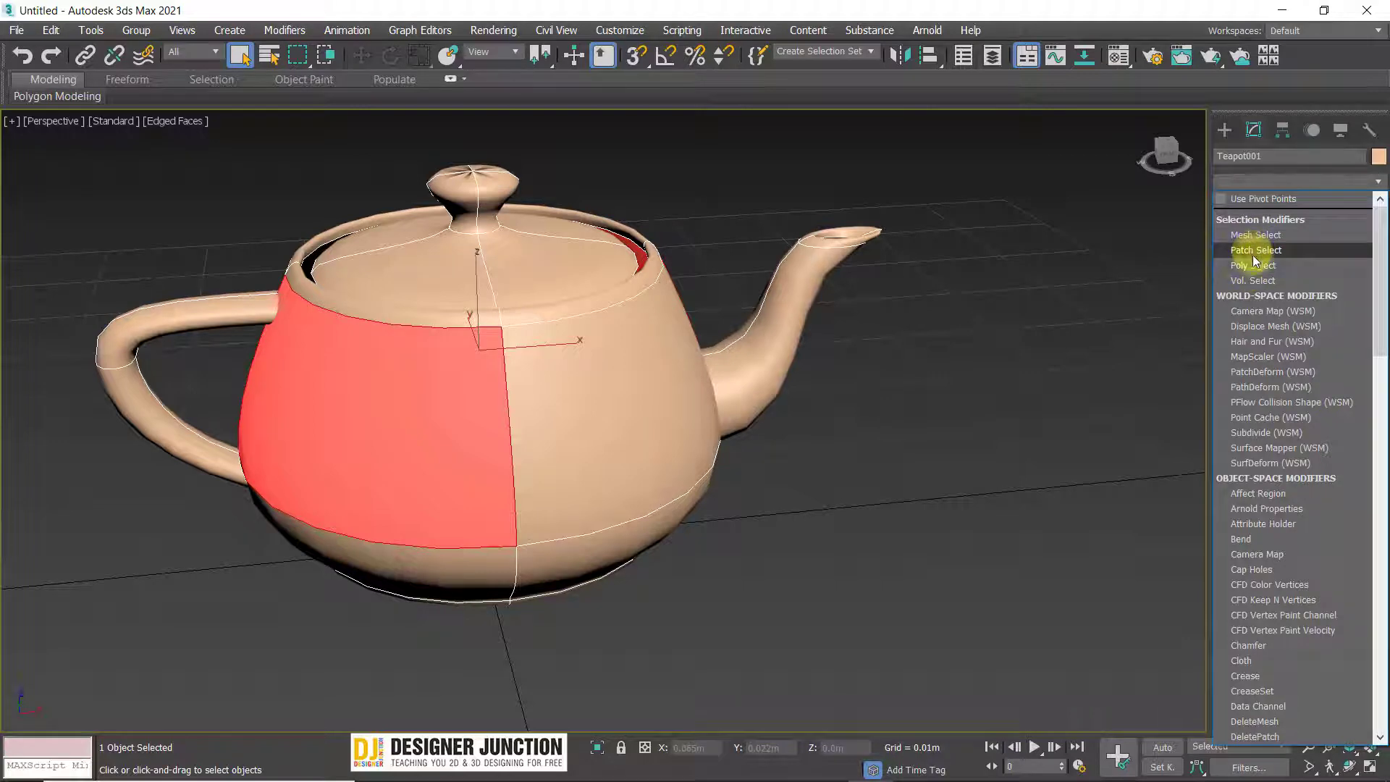
click(1273, 236)
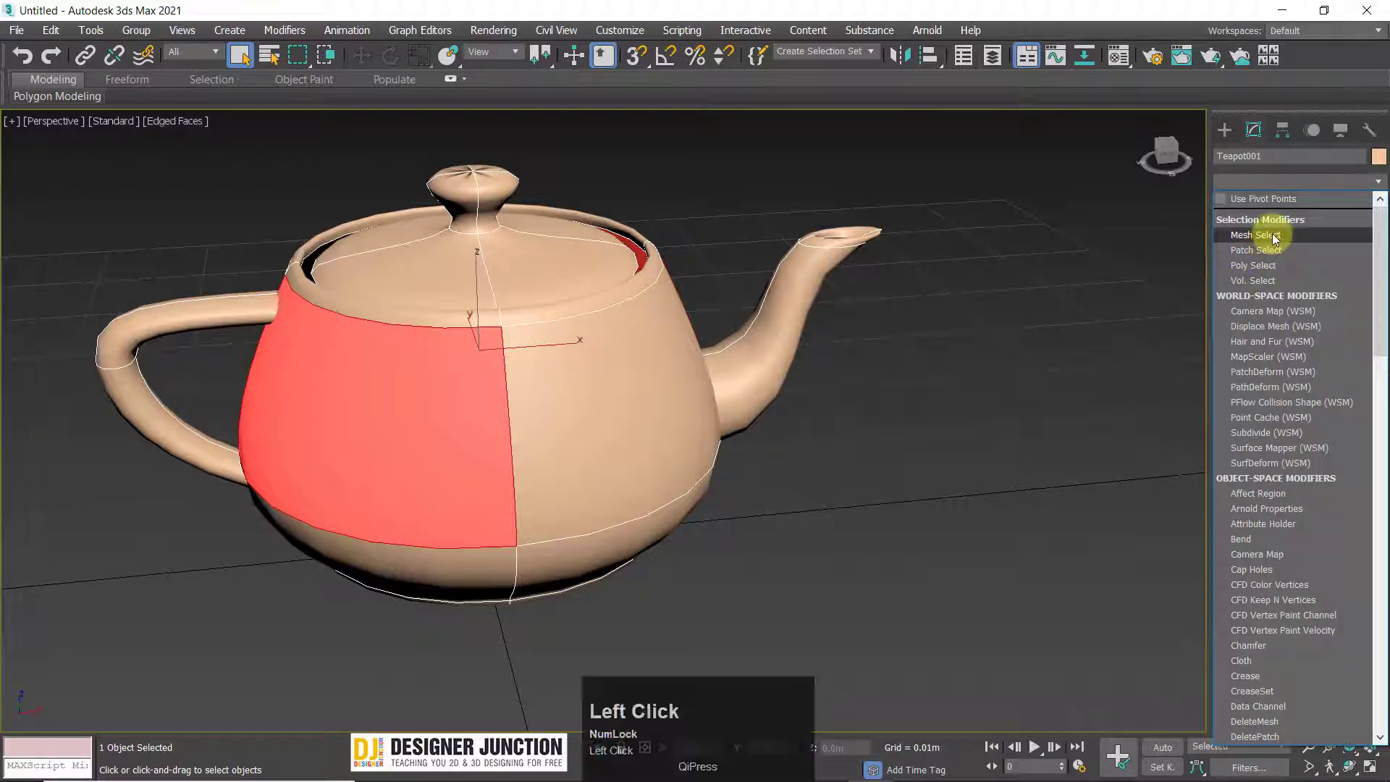
click(1309, 305)
click(1309, 305)
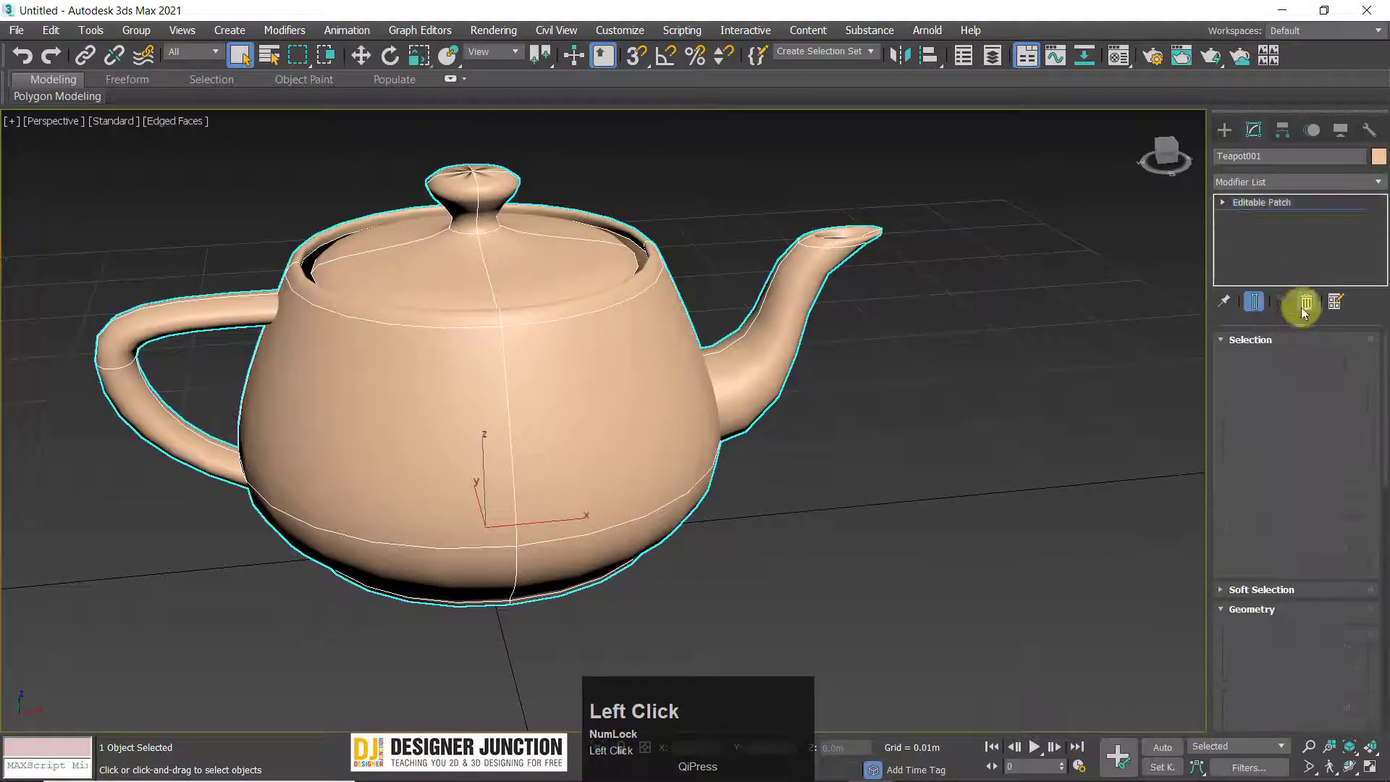
click(1047, 411)
scroll(652, 419, down, 3)
middle_drag(652, 419, 741, 405)
scroll(741, 405, up, 2)
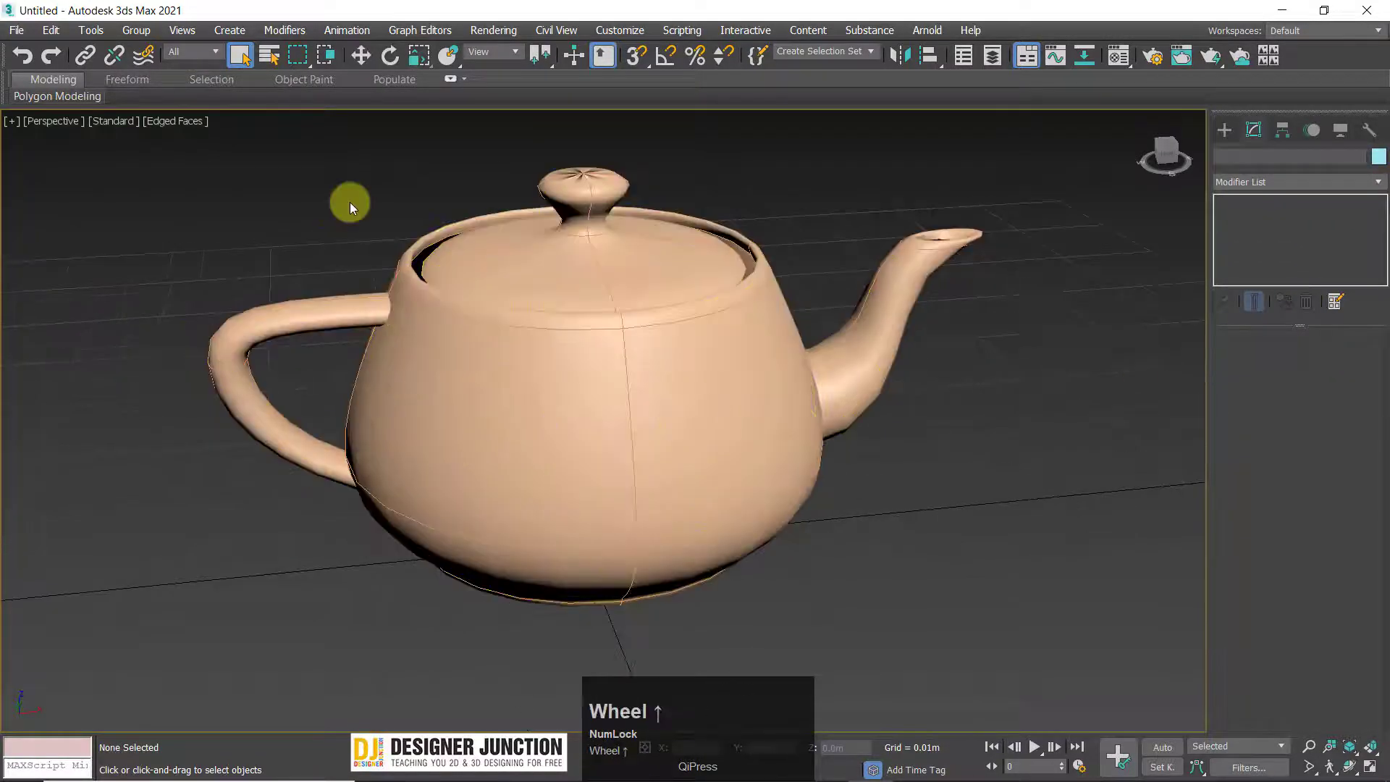
click(351, 205)
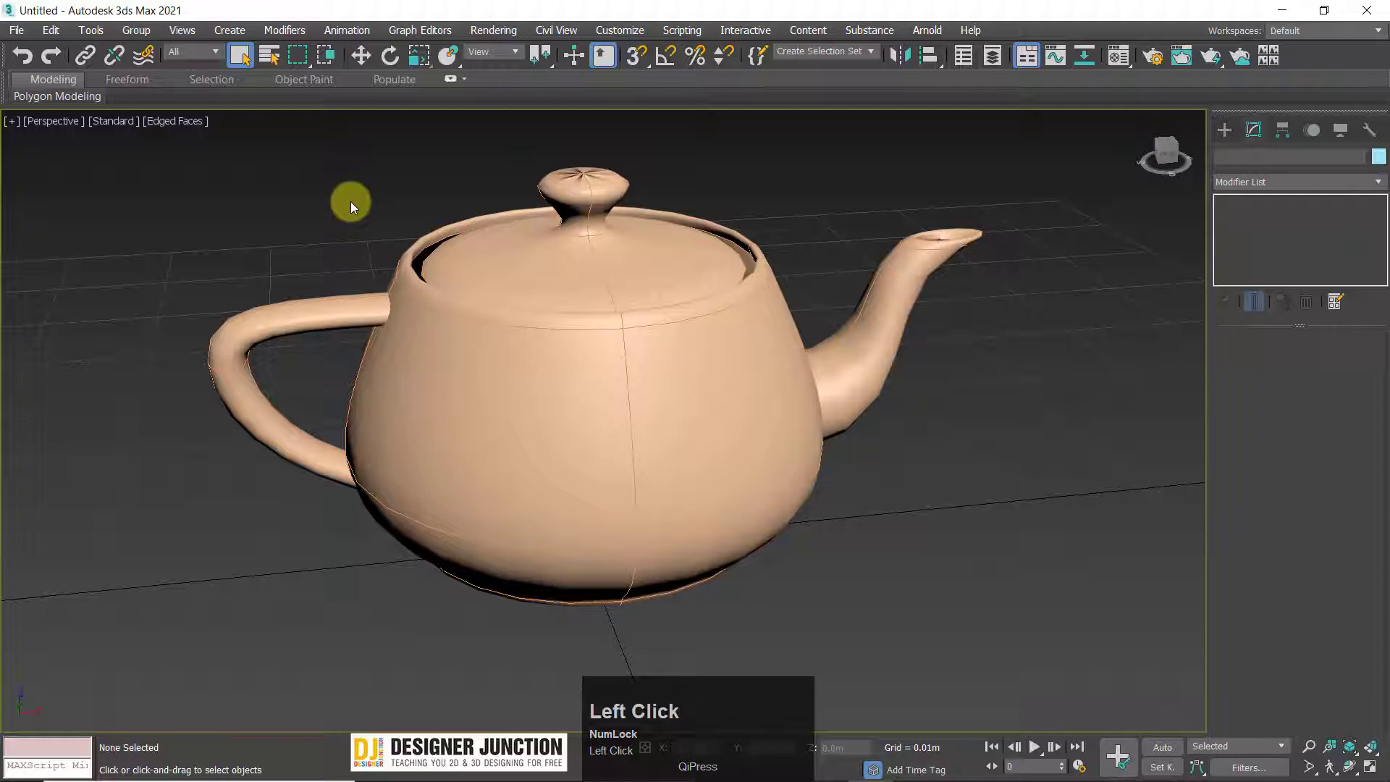